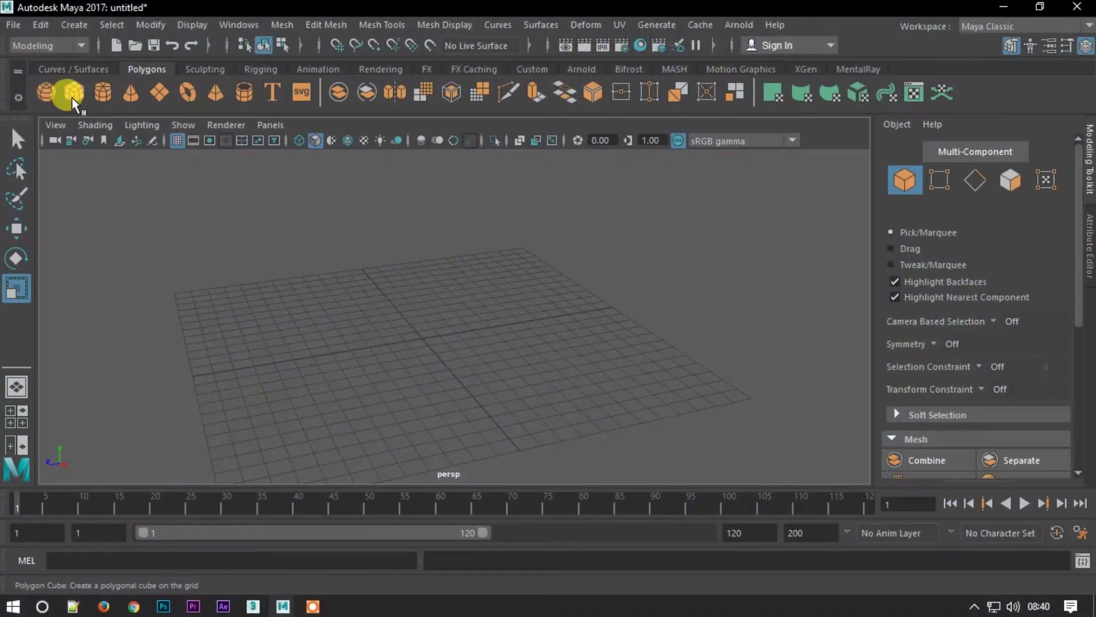
# Add a polygon cube and scale it up to roughly twice its size
pyautogui.click(72, 98)
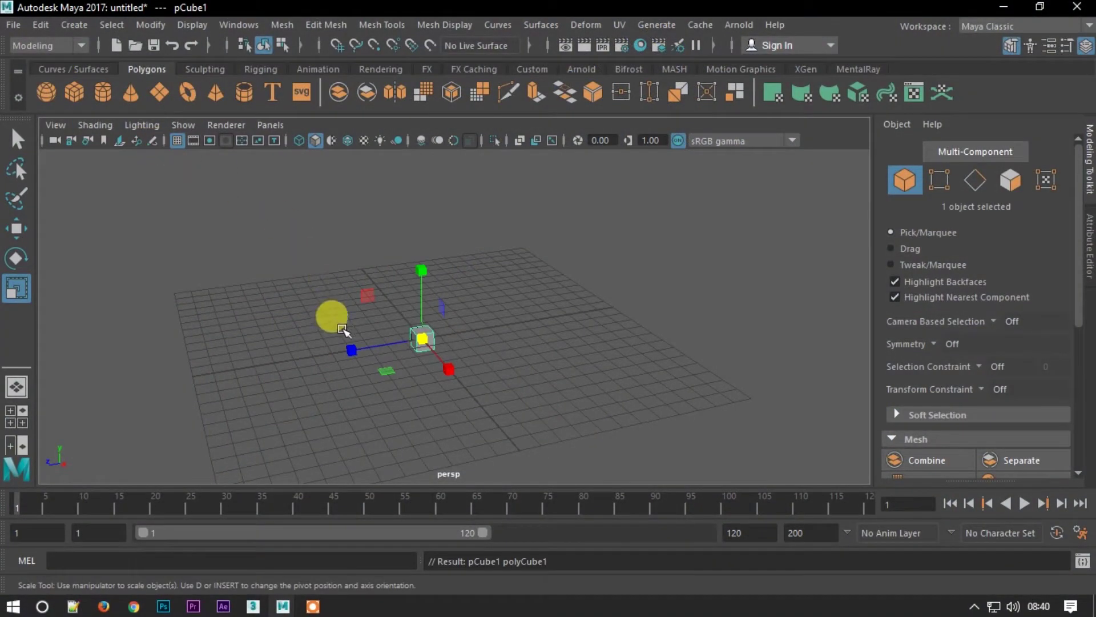
pyautogui.moveTo(341, 319); pyautogui.dragTo(342, 355, button='middle')
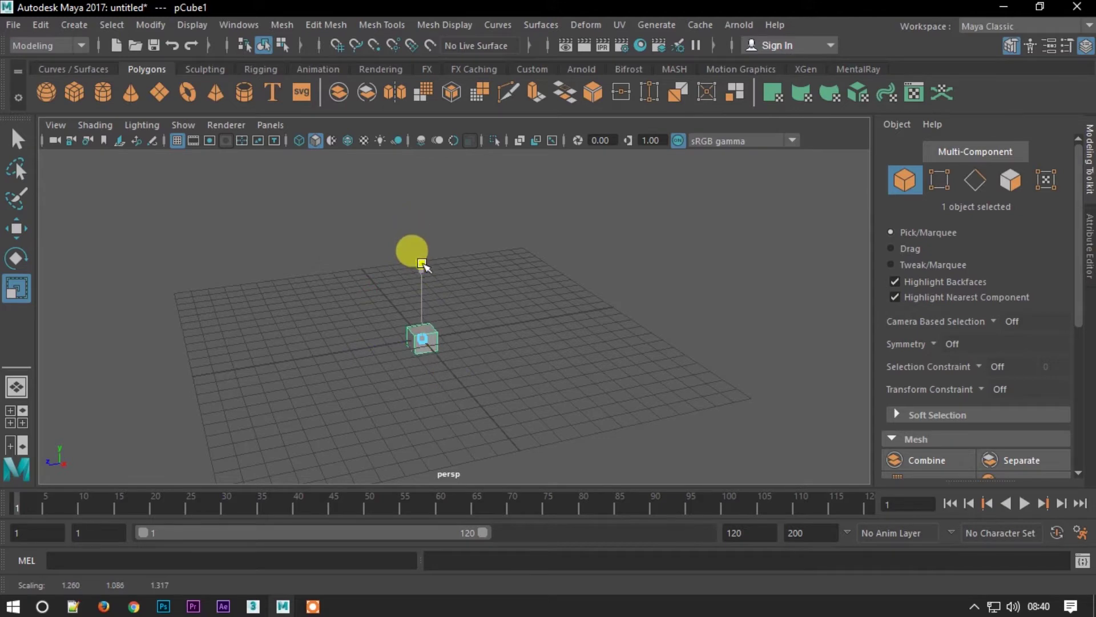
pyautogui.moveTo(416, 343)
pyautogui.keyDown('alt'); pyautogui.mouseDown()
pyautogui.moveTo(337, 386)
pyautogui.moveTo(435, 374)
pyautogui.moveTo(460, 228)
pyautogui.moveTo(468, 338)
pyautogui.moveTo(543, 354)
pyautogui.mouseUp(); pyautogui.keyUp('alt')
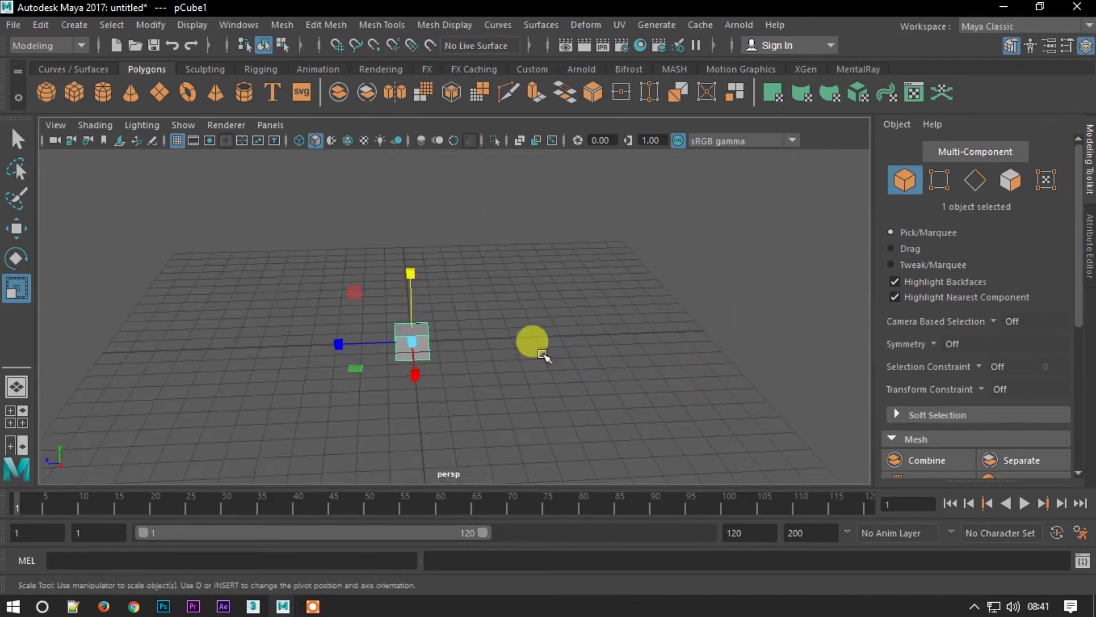
pyautogui.moveTo(408, 343); pyautogui.dragTo(434, 341)
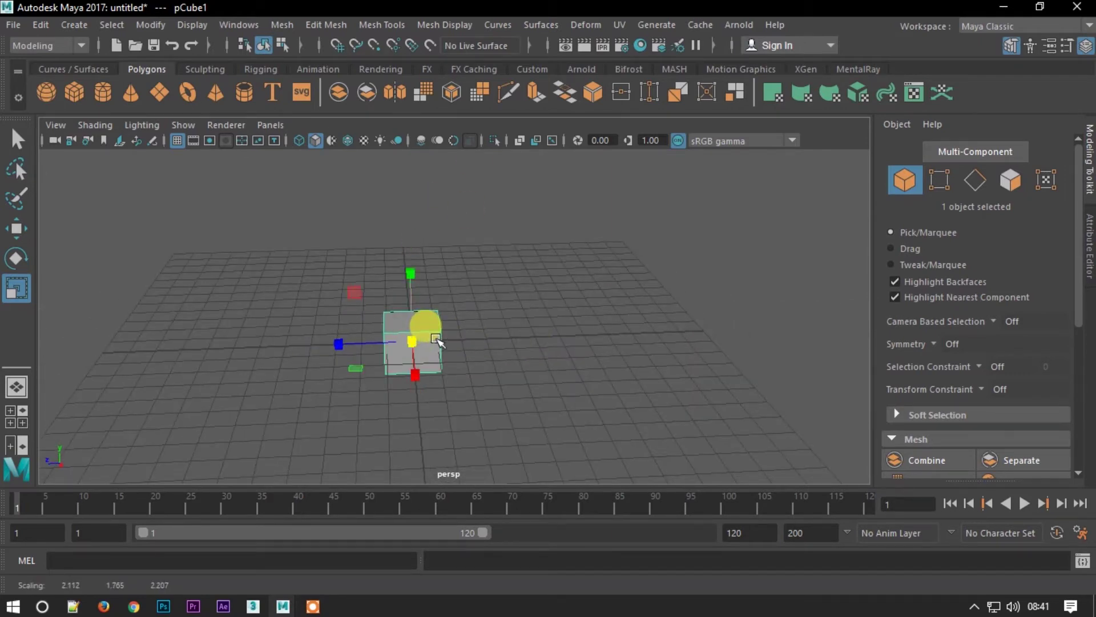
# Raise the cube above the grid and view it from above
pyautogui.press('w')
pyautogui.moveTo(411, 277); pyautogui.dragTo(412, 233)
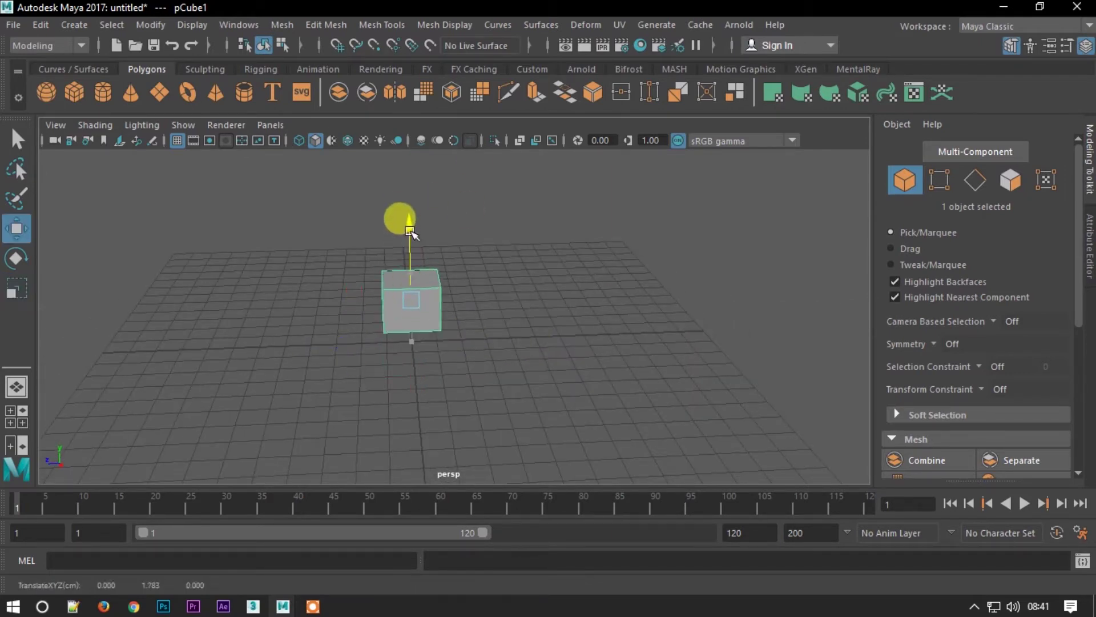
pyautogui.moveTo(398, 323)
pyautogui.keyDown('alt'); pyautogui.mouseDown()
pyautogui.moveTo(531, 312)
pyautogui.moveTo(411, 380)
pyautogui.moveTo(431, 411)
pyautogui.moveTo(379, 354)
pyautogui.moveTo(447, 355)
pyautogui.moveTo(405, 423)
pyautogui.moveTo(435, 411)
pyautogui.moveTo(440, 372)
pyautogui.mouseUp(); pyautogui.keyUp('alt')
pyautogui.moveTo(441, 372)
pyautogui.keyDown('alt'); pyautogui.mouseDown(button='right')
pyautogui.moveTo(470, 357)
pyautogui.moveTo(496, 362)
pyautogui.mouseUp(button='right'); pyautogui.keyUp('alt')
pyautogui.moveTo(496, 362)
pyautogui.keyDown('alt'); pyautogui.mouseDown()
pyautogui.moveTo(452, 406)
pyautogui.moveTo(451, 394)
pyautogui.mouseUp(); pyautogui.keyUp('alt')
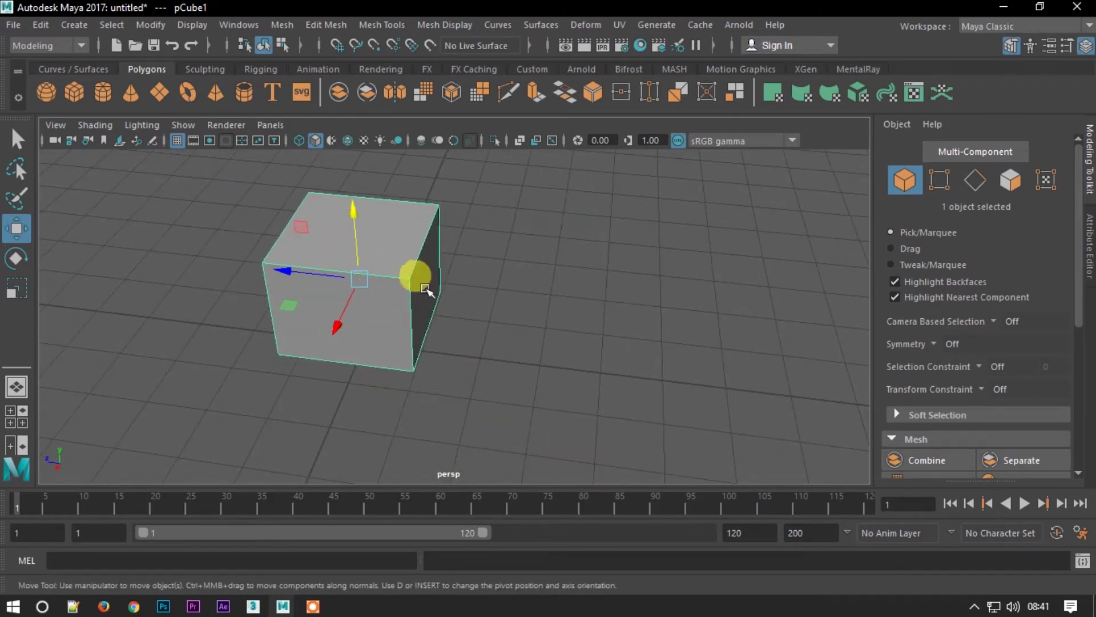
pyautogui.press('F10')
# Select four parallel cube edges and bevel them with a 0.2 fraction
pyautogui.click(372, 269)
pyautogui.keyDown('shift'); pyautogui.click(382, 201); pyautogui.keyUp('shift')
pyautogui.keyDown('alt'); pyautogui.moveTo(403, 313); pyautogui.dragTo(421, 257); pyautogui.keyUp('alt')
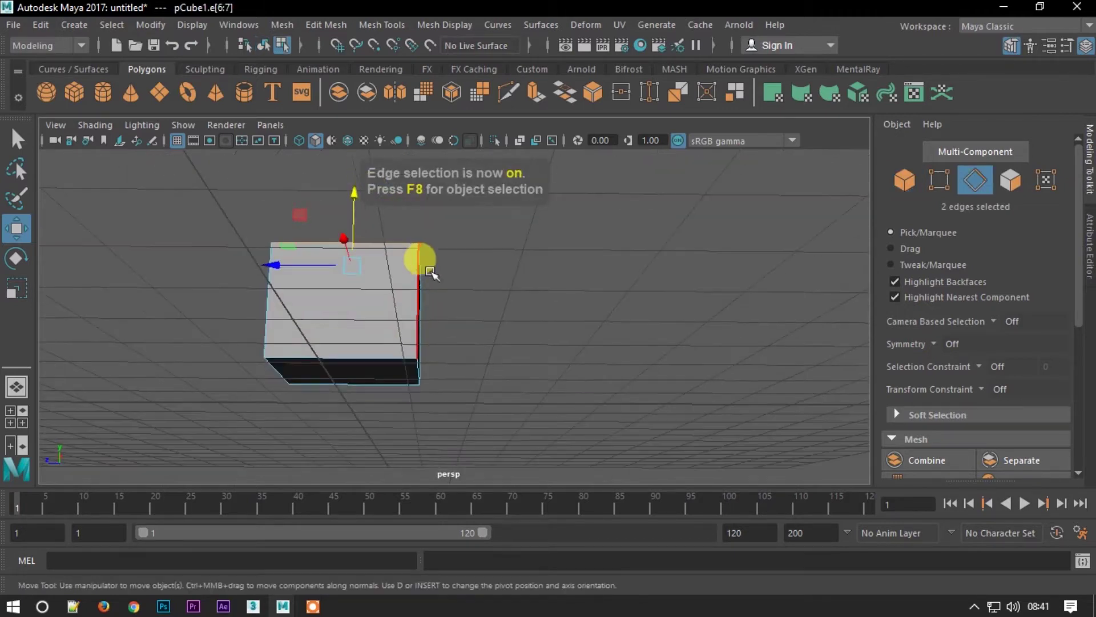
pyautogui.keyDown('shift'); pyautogui.click(325, 325); pyautogui.keyUp('shift')
pyautogui.keyDown('alt'); pyautogui.moveTo(352, 390); pyautogui.dragTo(409, 428); pyautogui.keyUp('alt')
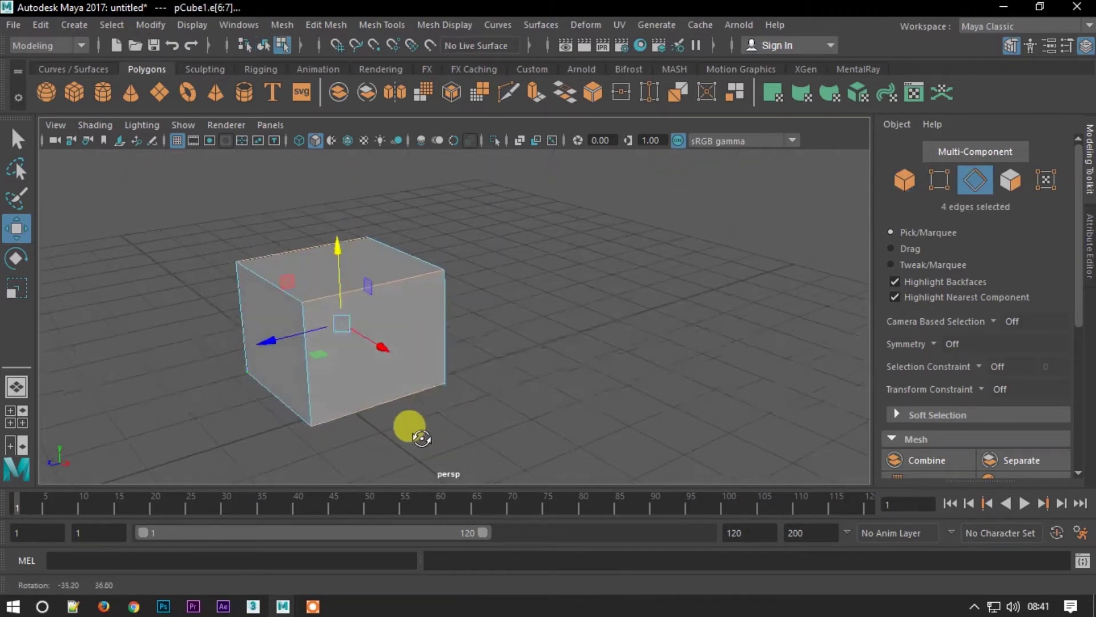
pyautogui.keyDown('shift'); pyautogui.moveTo(416, 346); pyautogui.dragTo(491, 317, button='right'); pyautogui.keyUp('shift')
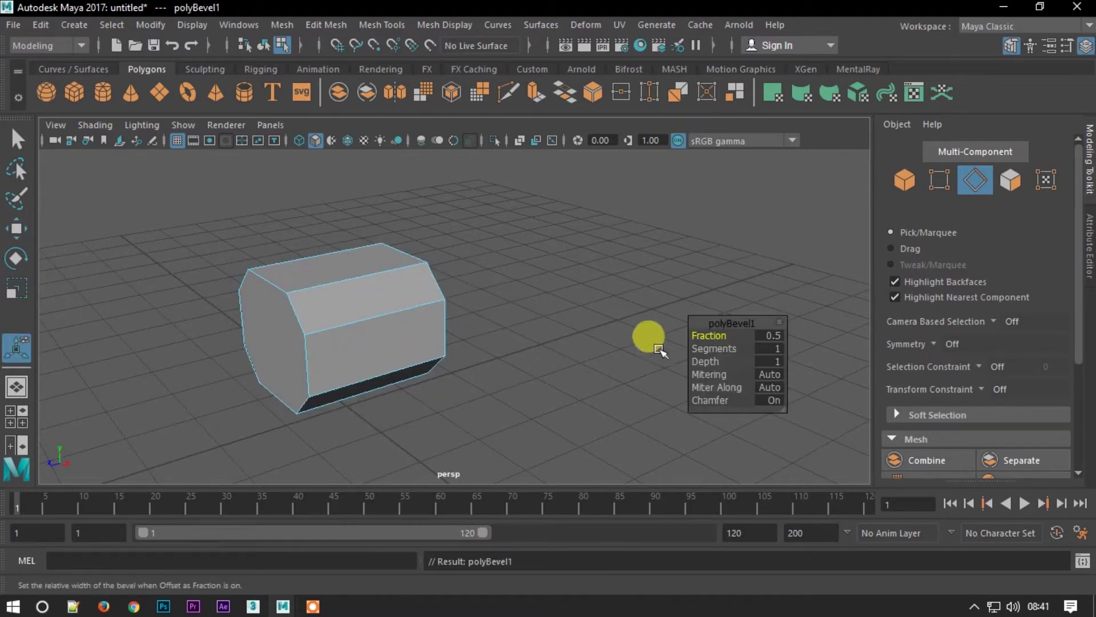
pyautogui.moveTo(682, 337); pyautogui.dragTo(708, 337)
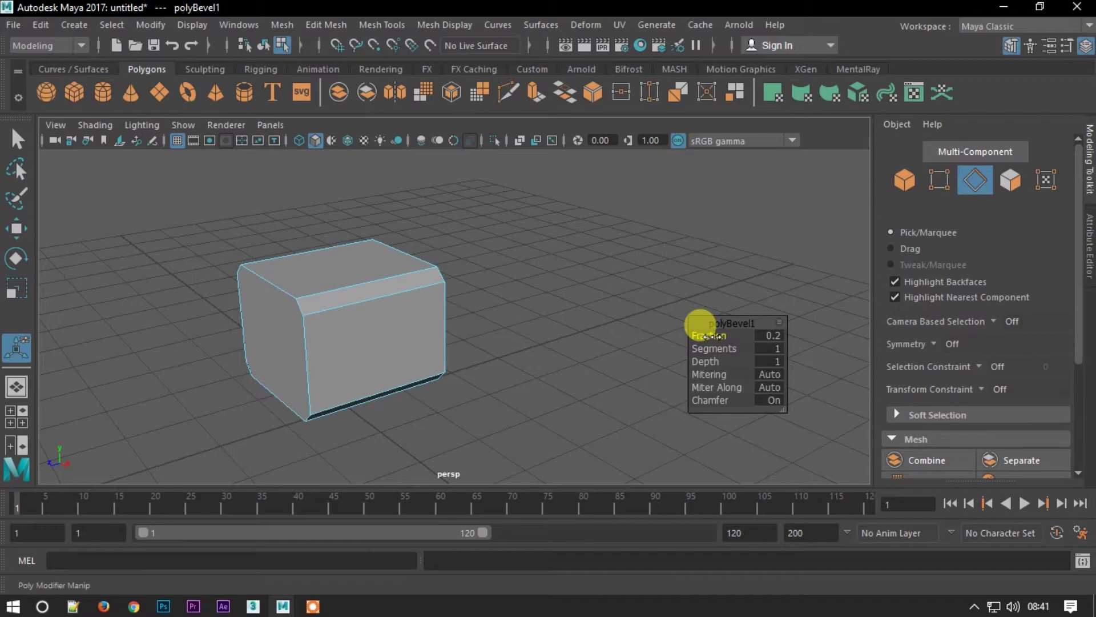
pyautogui.click(16, 229)
# Orbit around the bevelled cube and select its end face
pyautogui.moveTo(409, 297)
pyautogui.keyDown('alt'); pyautogui.mouseDown()
pyautogui.moveTo(257, 281)
pyautogui.moveTo(485, 289)
pyautogui.moveTo(476, 302)
pyautogui.mouseUp(); pyautogui.keyUp('alt')
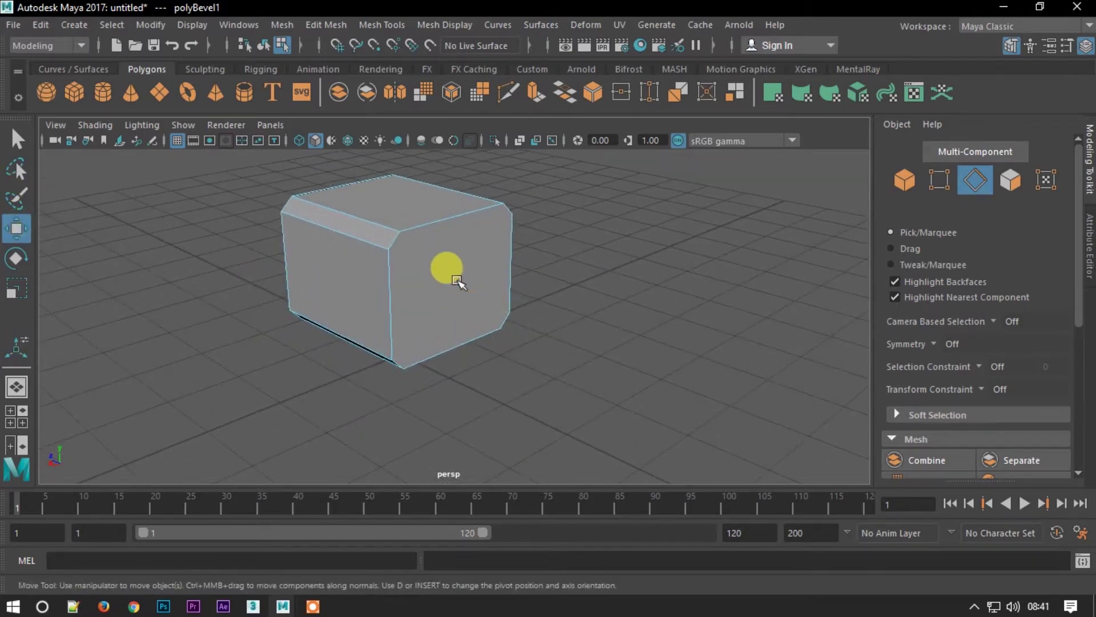
pyautogui.press('F11')
pyautogui.click(445, 266)
# Try extruding the end face with an inset offset, then undo it
pyautogui.hotkey('ctrl', 'e')
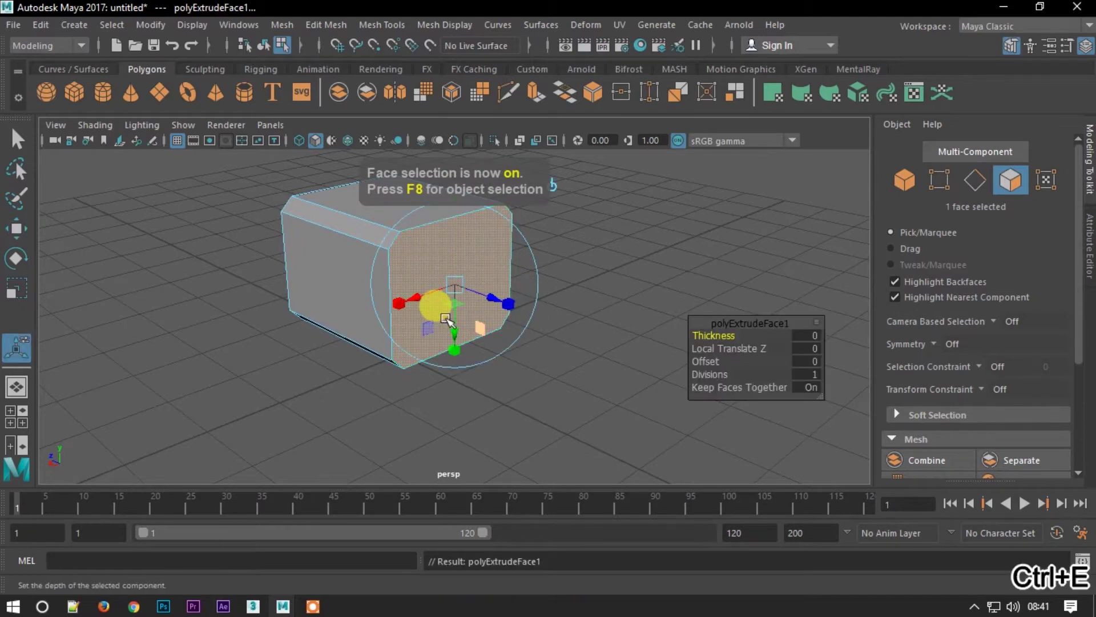
pyautogui.keyDown('alt'); pyautogui.moveTo(446, 320); pyautogui.dragTo(489, 307); pyautogui.keyUp('alt')
pyautogui.moveTo(696, 361)
pyautogui.mouseDown()
pyautogui.moveTo(692, 350)
pyautogui.moveTo(502, 314)
pyautogui.moveTo(497, 298)
pyautogui.mouseUp()
pyautogui.hotkey('ctrl', 'z')
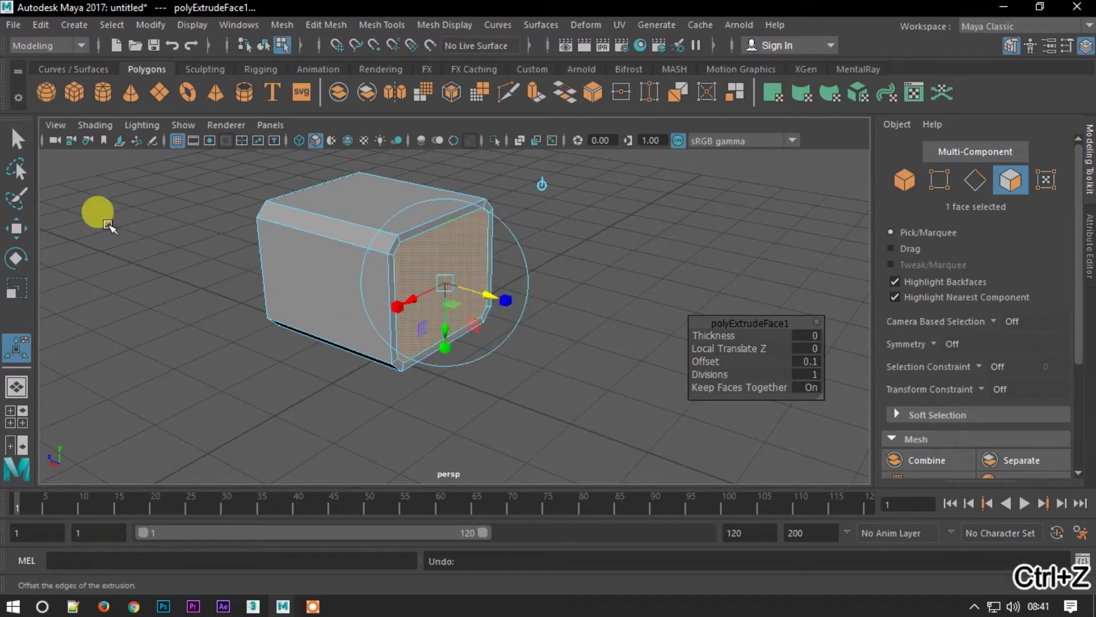
pyautogui.hotkey('ctrl', 'z')
# Extrude the end face into a thin 0.07-thick ridge
pyautogui.hotkey('ctrl', 'e')
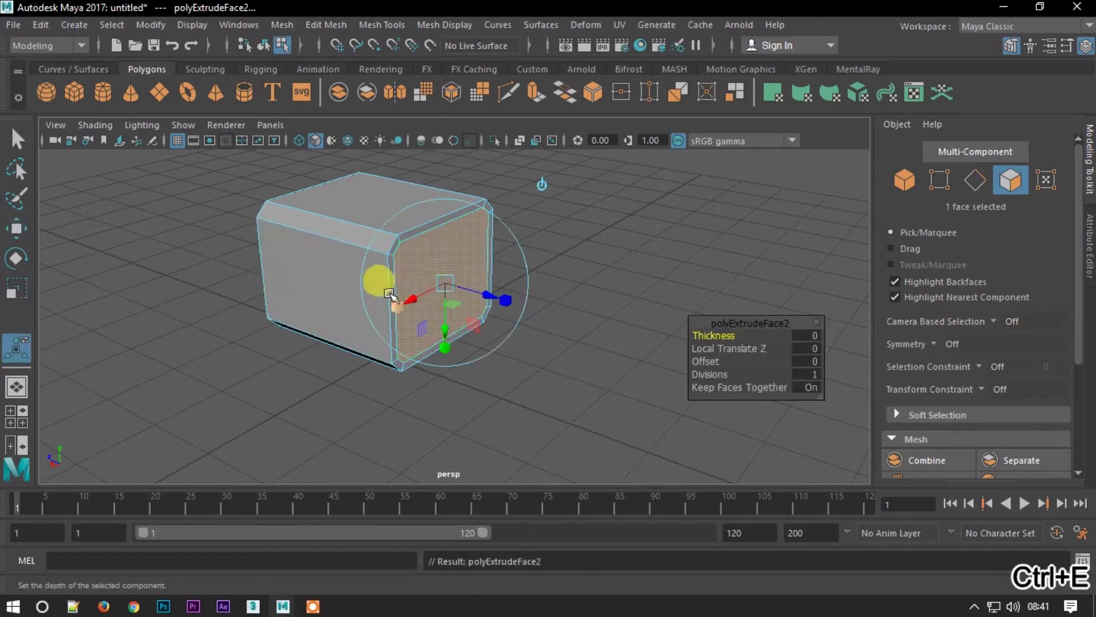
pyautogui.keyDown('alt'); pyautogui.moveTo(379, 277); pyautogui.dragTo(524, 291); pyautogui.keyUp('alt')
pyautogui.click(810, 335)
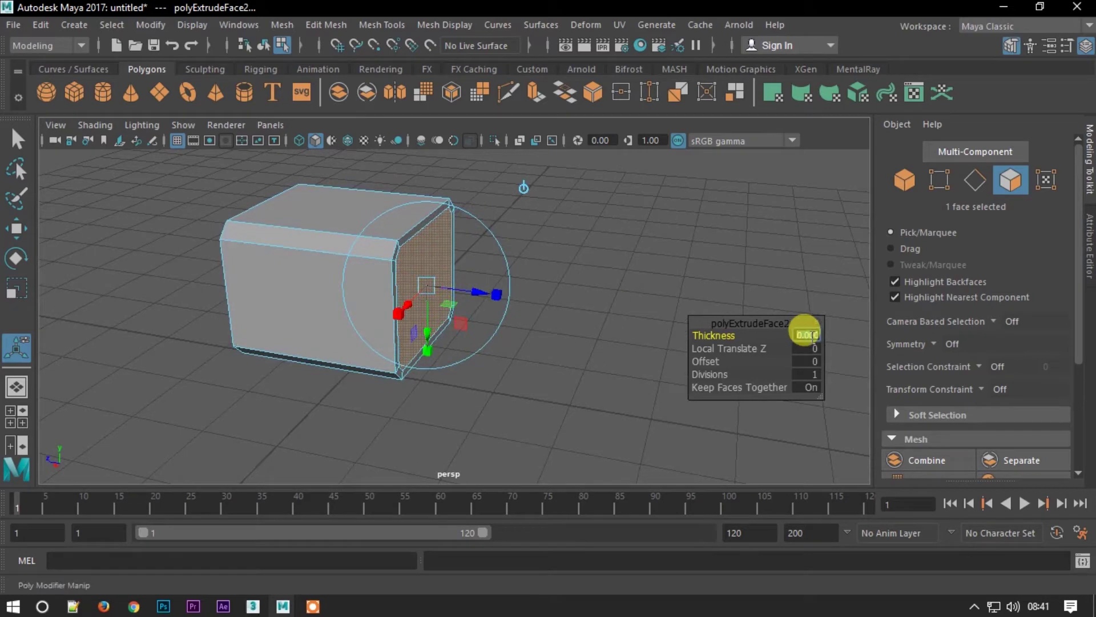
pyautogui.write('1')
pyautogui.press('Return')
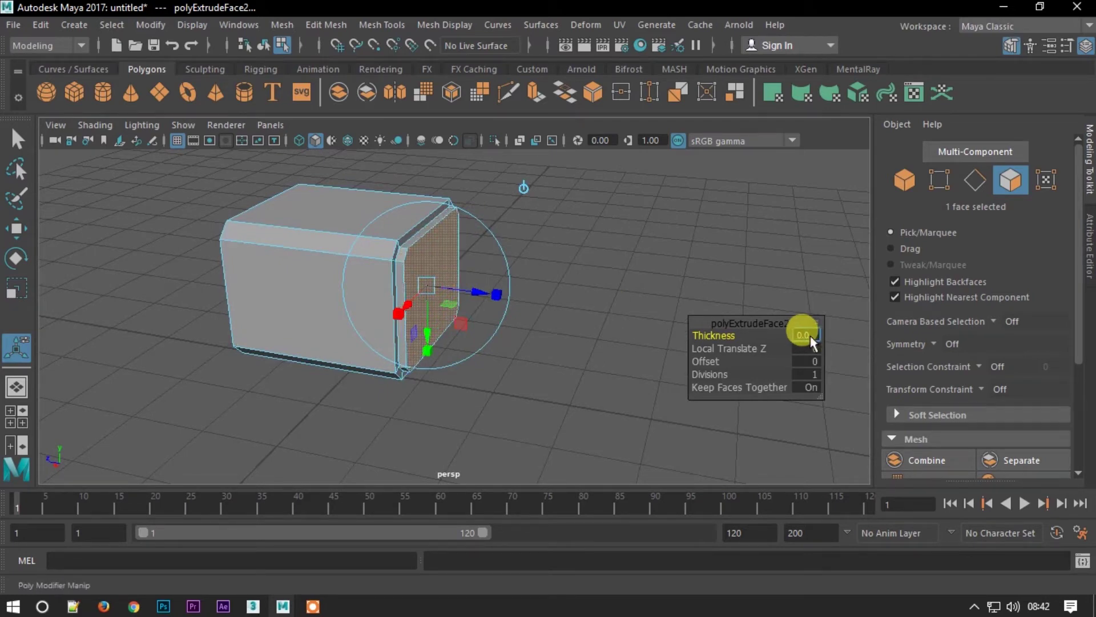
pyautogui.write('7')
pyautogui.press('Return')
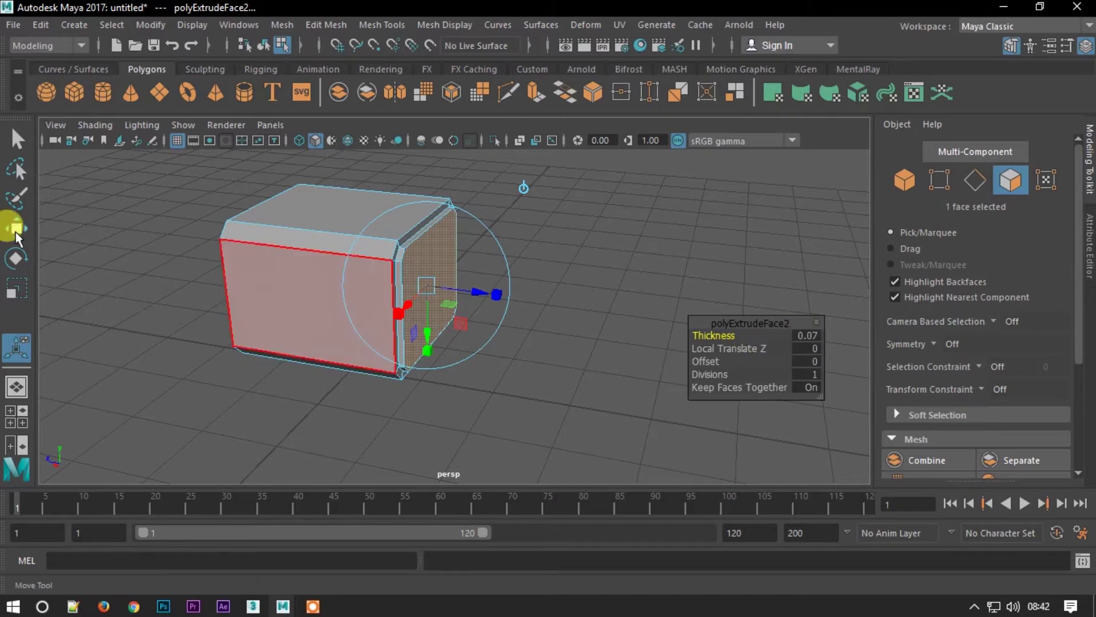
pyautogui.click(16, 231)
# Extrude a flared lip with -0.2 offset and 0.3 thickness
pyautogui.keyDown('alt'); pyautogui.moveTo(367, 288); pyautogui.dragTo(410, 274); pyautogui.keyUp('alt')
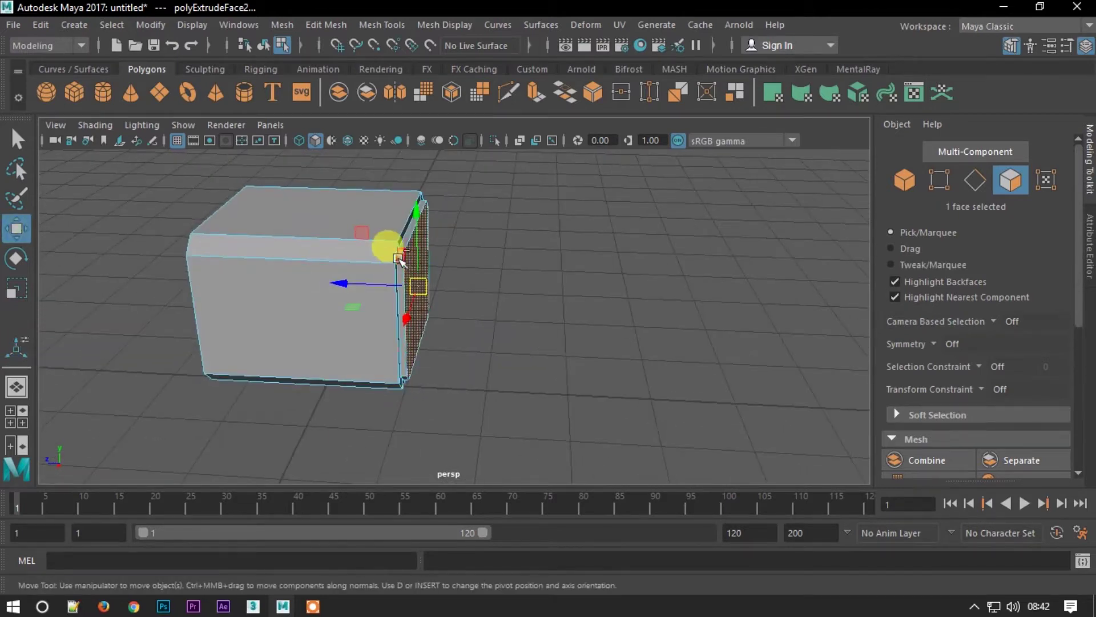
pyautogui.hotkey('ctrl', 'e')
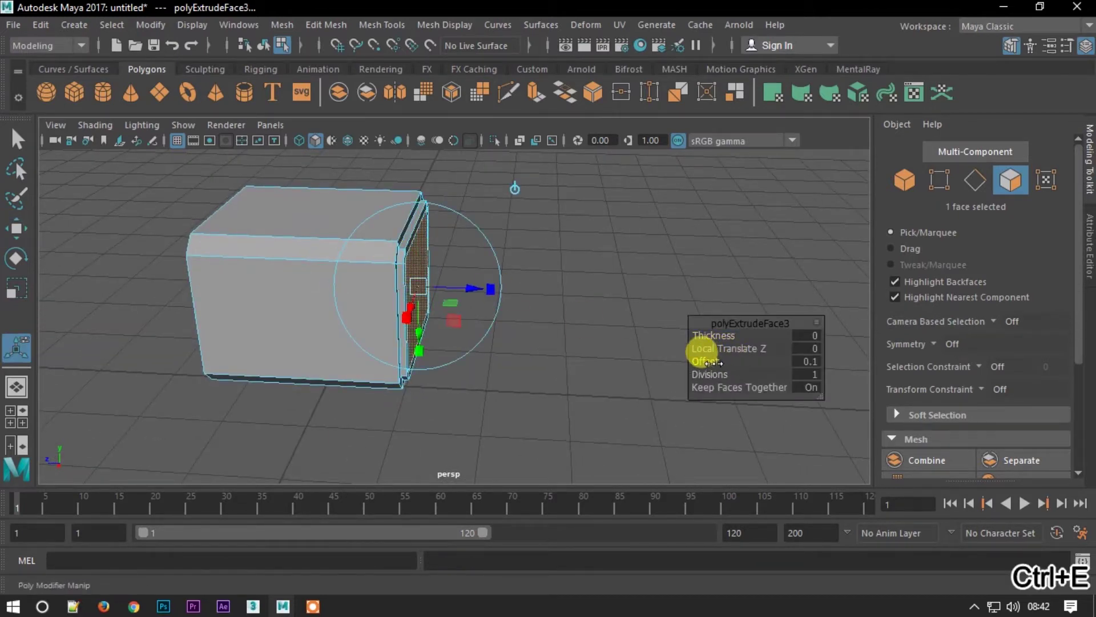
pyautogui.moveTo(713, 363); pyautogui.dragTo(698, 355)
pyautogui.keyDown('alt'); pyautogui.moveTo(489, 311); pyautogui.dragTo(537, 345); pyautogui.keyUp('alt')
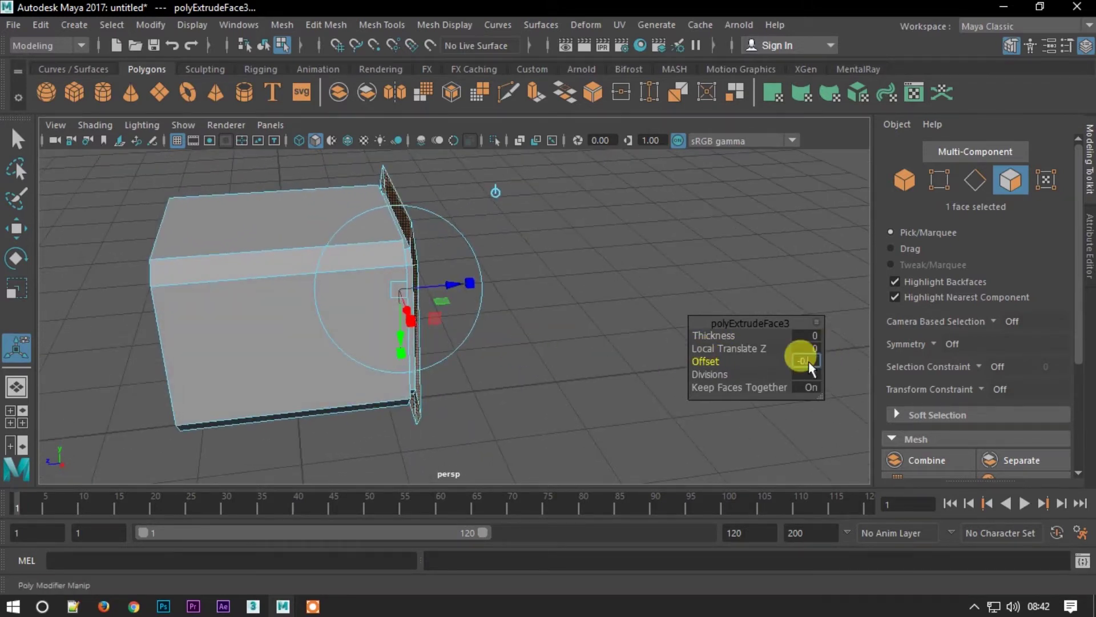
pyautogui.press('Return')
pyautogui.keyDown('alt'); pyautogui.moveTo(489, 314); pyautogui.dragTo(474, 338); pyautogui.keyUp('alt')
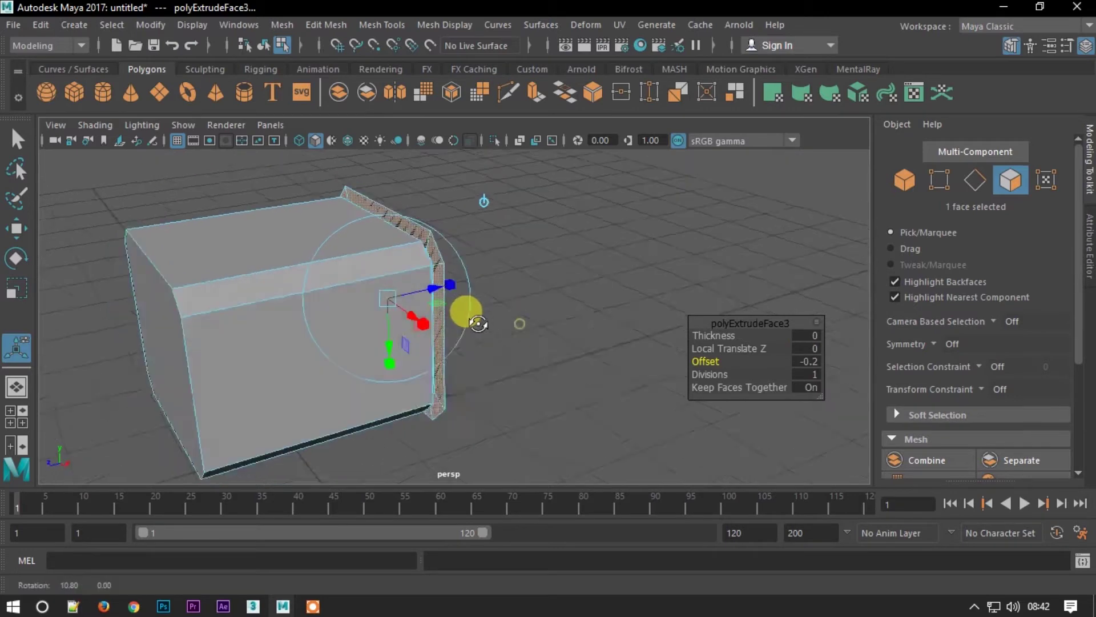
pyautogui.click(29, 229)
pyautogui.moveTo(705, 334); pyautogui.dragTo(704, 322)
pyautogui.keyDown('alt'); pyautogui.moveTo(582, 325); pyautogui.dragTo(502, 321); pyautogui.keyUp('alt')
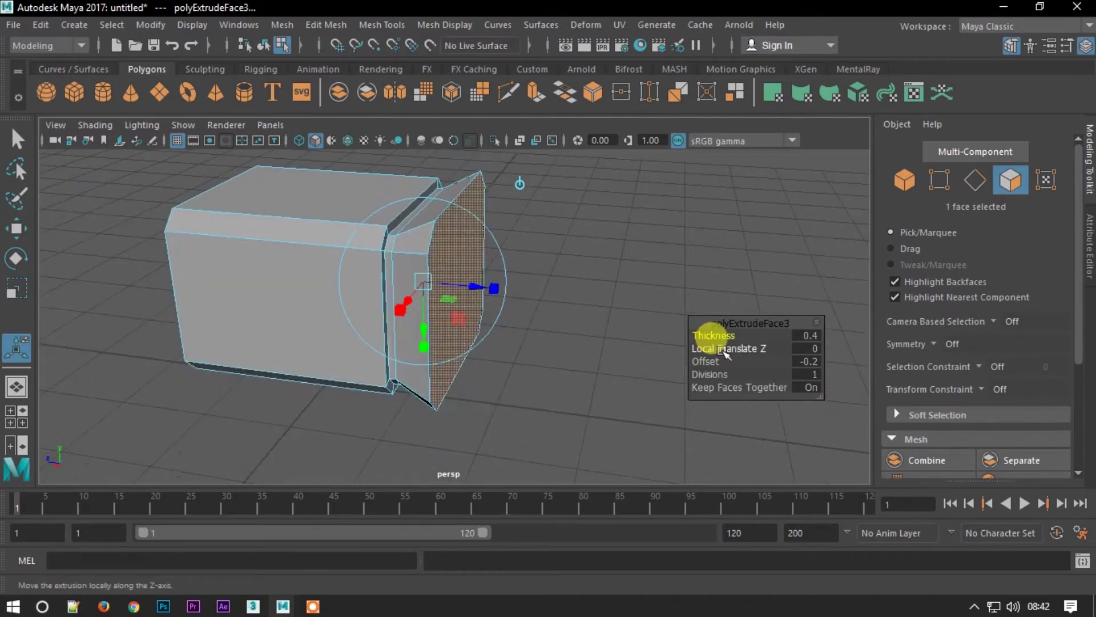
pyautogui.write('0.3')
pyautogui.press('Return')
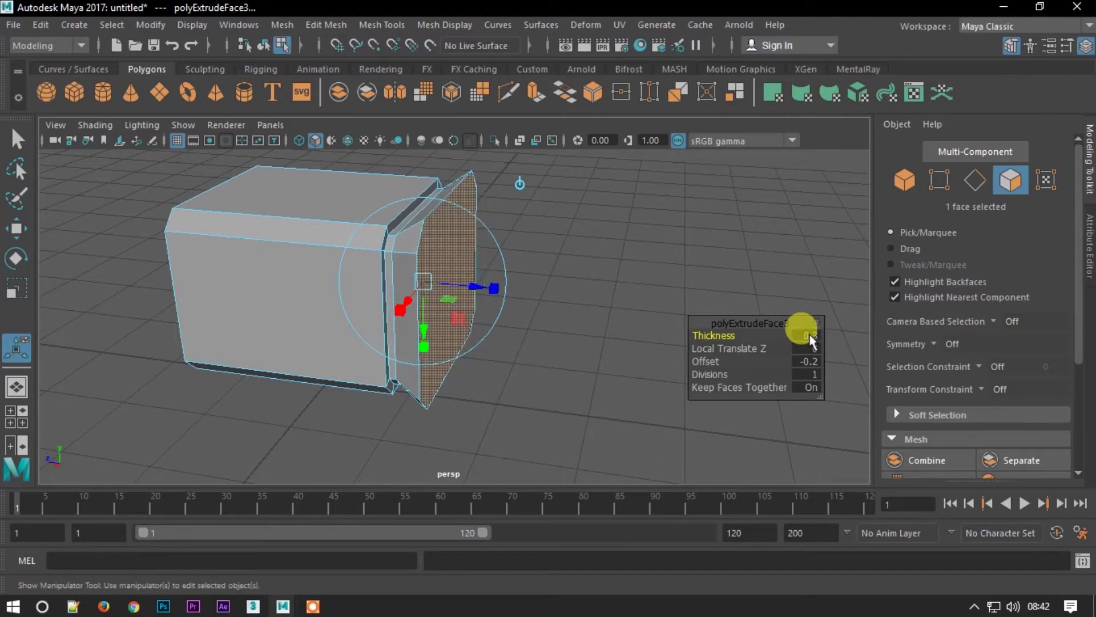
pyautogui.click(16, 229)
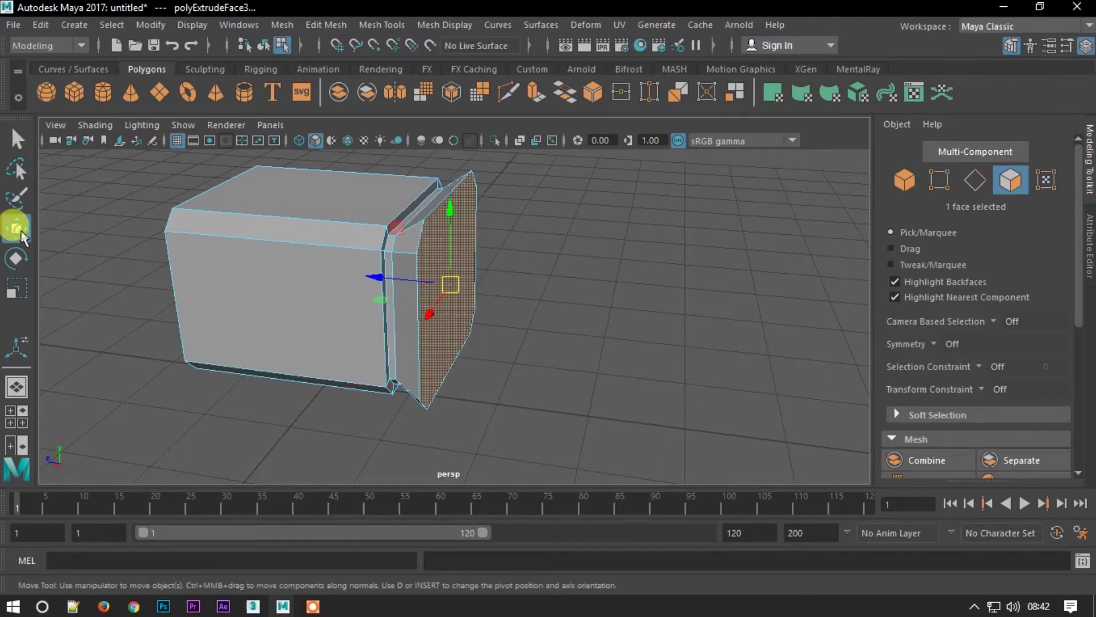
# Extrude a second block section 1.5 units thick
pyautogui.hotkey('ctrl', 'e')
pyautogui.keyDown('alt'); pyautogui.moveTo(44, 246); pyautogui.dragTo(330, 288); pyautogui.keyUp('alt')
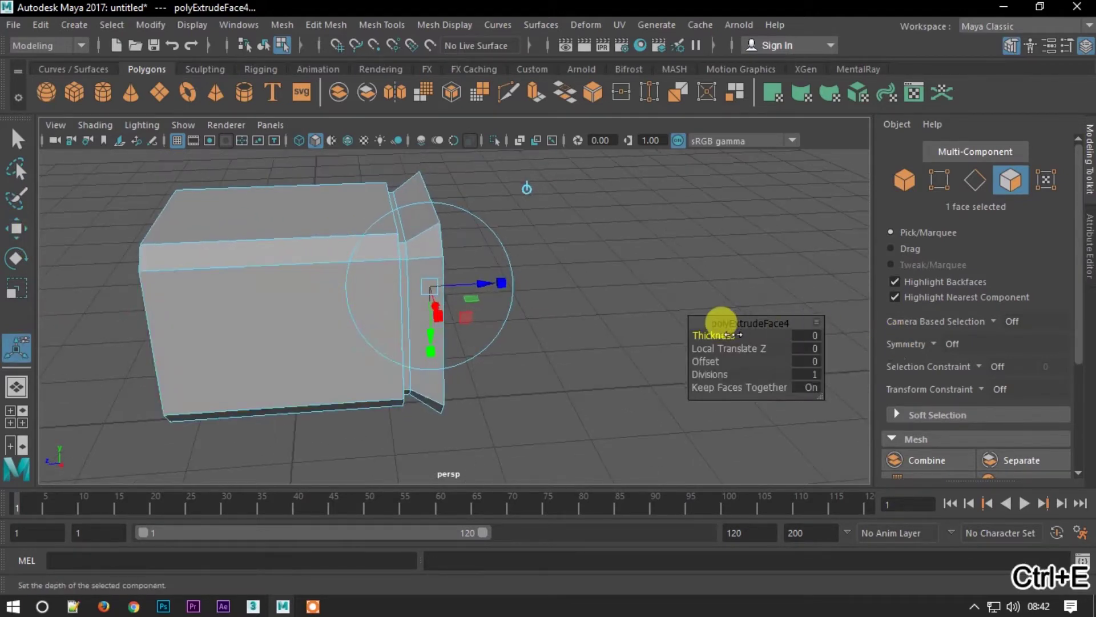
pyautogui.moveTo(724, 335); pyautogui.dragTo(745, 334)
pyautogui.moveTo(619, 310)
pyautogui.keyDown('alt'); pyautogui.mouseDown()
pyautogui.moveTo(521, 333)
pyautogui.moveTo(297, 320)
pyautogui.moveTo(380, 382)
pyautogui.moveTo(326, 254)
pyautogui.moveTo(446, 298)
pyautogui.moveTo(385, 215)
pyautogui.moveTo(393, 298)
pyautogui.moveTo(350, 303)
pyautogui.mouseUp(); pyautogui.keyUp('alt')
pyautogui.press('w')
pyautogui.moveTo(350, 303)
pyautogui.keyDown('alt'); pyautogui.mouseDown(button='right')
pyautogui.moveTo(385, 286)
pyautogui.moveTo(455, 164)
pyautogui.moveTo(504, 250)
pyautogui.moveTo(553, 228)
pyautogui.moveTo(521, 195)
pyautogui.moveTo(711, 279)
pyautogui.mouseUp(button='right'); pyautogui.keyUp('alt')
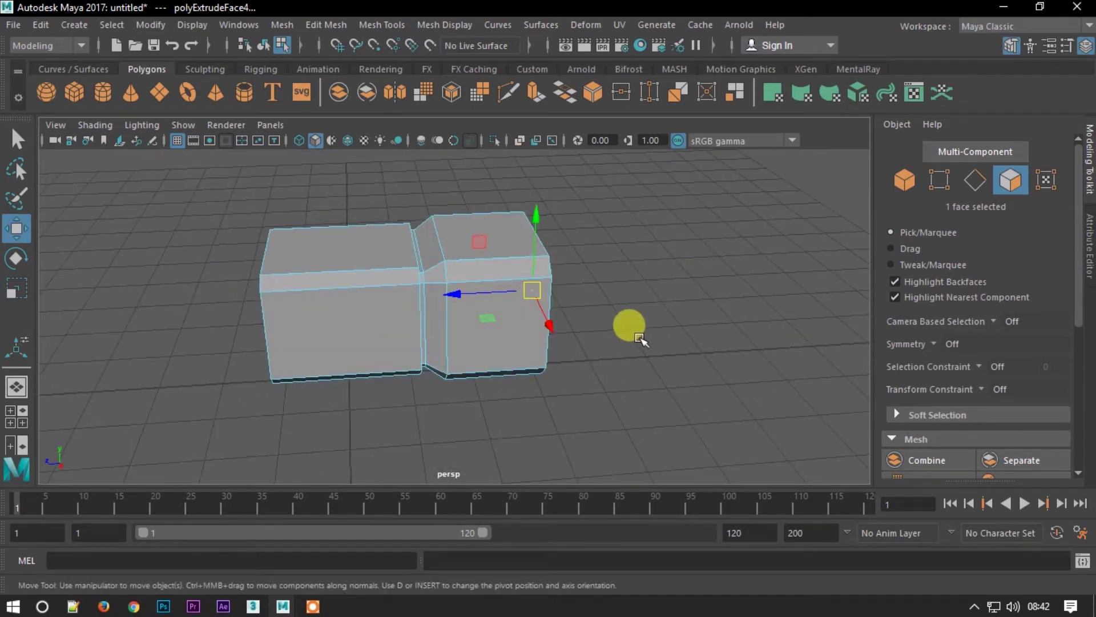
# Connect edges across the second block with six evenly spaced edge loops
pyautogui.press('F10')
pyautogui.click(510, 257)
pyautogui.moveTo(1081, 283)
pyautogui.mouseDown()
pyautogui.moveTo(1069, 362)
pyautogui.moveTo(1077, 421)
pyautogui.mouseUp()
pyautogui.click(945, 359)
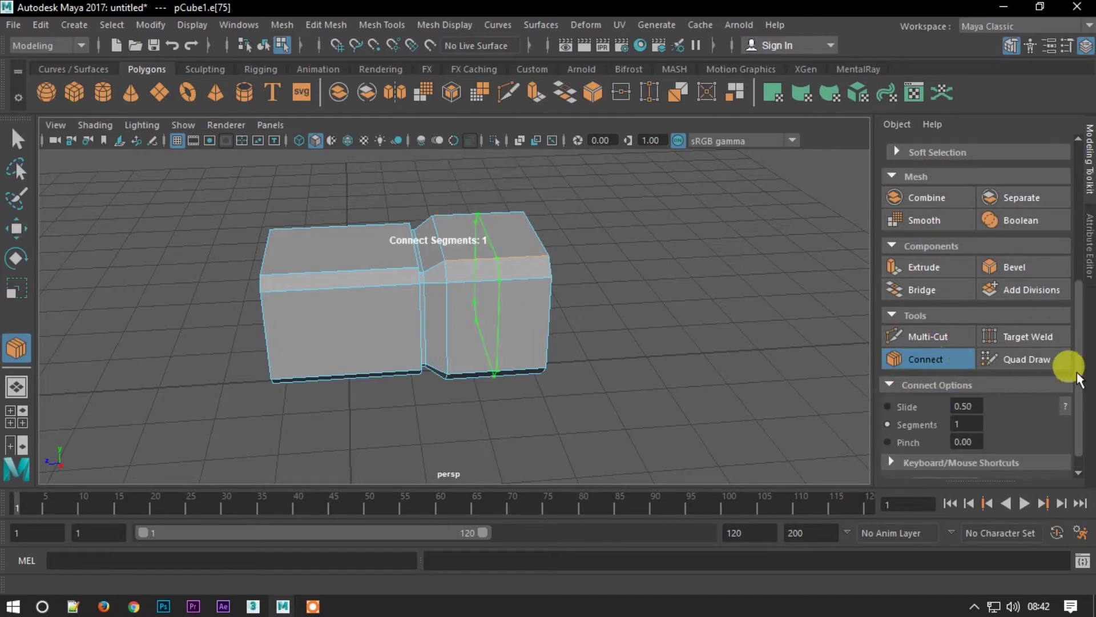
pyautogui.moveTo(1078, 372); pyautogui.dragTo(1061, 402)
pyautogui.write('6')
pyautogui.press('Return')
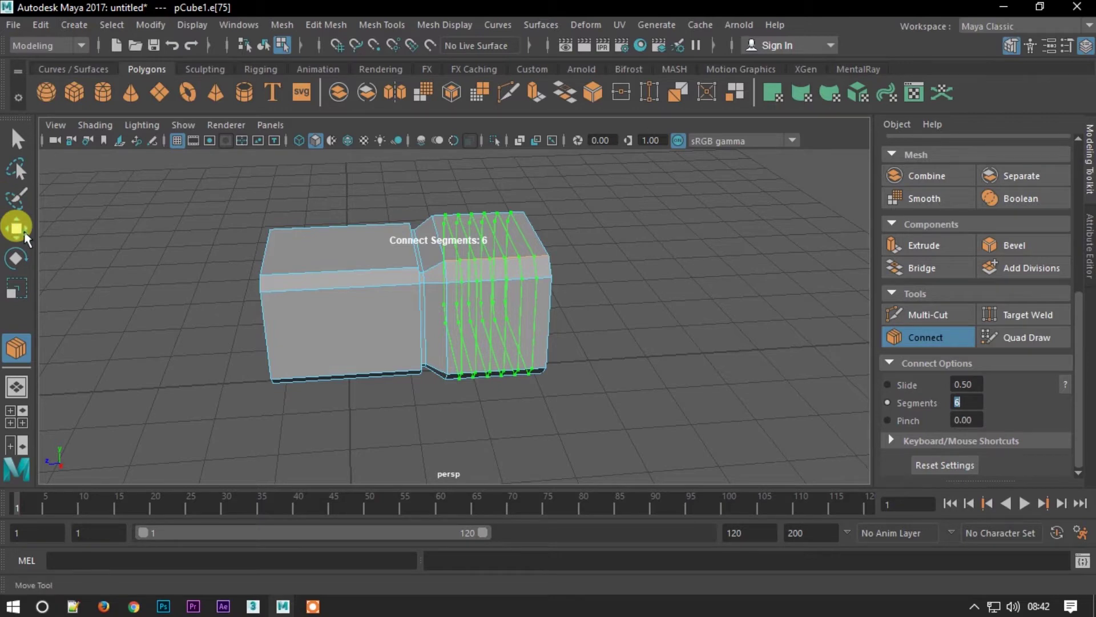
pyautogui.click(25, 237)
# Select three alternating vertical face loops across the ridged section
pyautogui.keyDown('alt'); pyautogui.moveTo(661, 245); pyautogui.dragTo(489, 379, button='right'); pyautogui.keyUp('alt')
pyautogui.keyDown('alt'); pyautogui.moveTo(489, 379); pyautogui.dragTo(514, 216); pyautogui.keyUp('alt')
pyautogui.moveTo(533, 293)
pyautogui.keyDown('alt'); pyautogui.mouseDown()
pyautogui.moveTo(552, 337)
pyautogui.moveTo(553, 323)
pyautogui.mouseUp(); pyautogui.keyUp('alt')
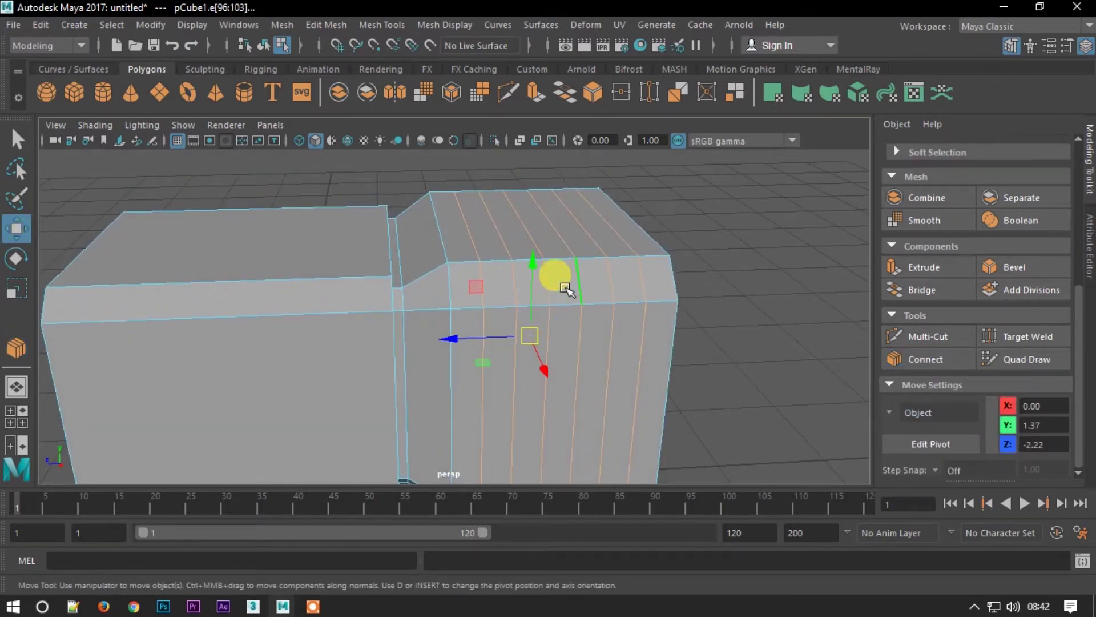
pyautogui.press('F11')
pyautogui.click(499, 285)
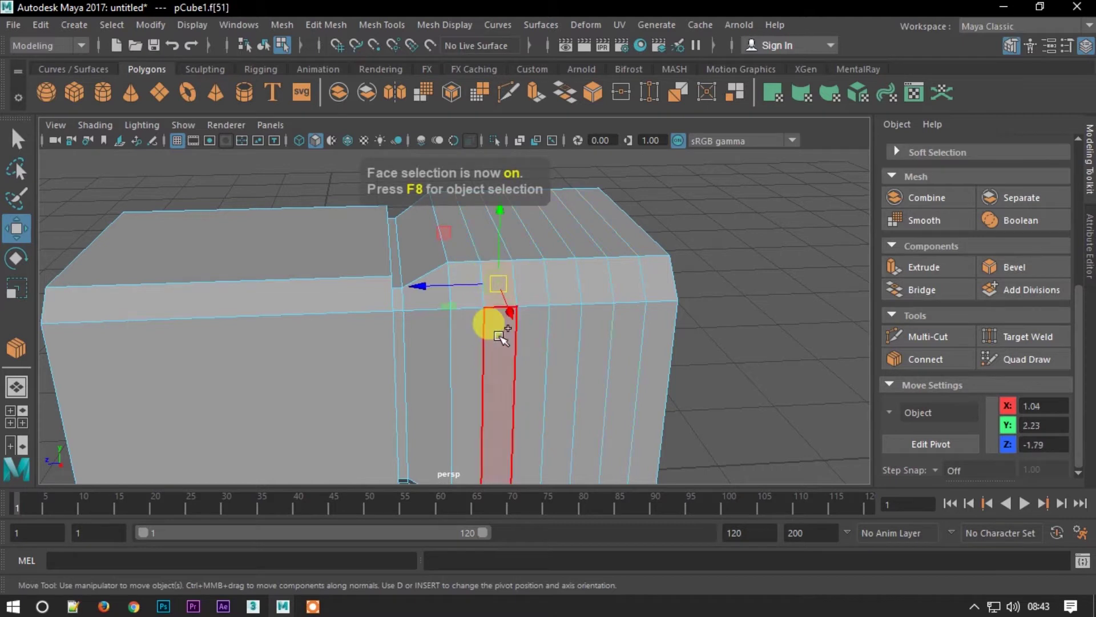
pyautogui.keyDown('shift'); pyautogui.doubleClick(489, 318); pyautogui.keyUp('shift')
pyautogui.keyDown('shift'); pyautogui.doubleClick(559, 291); pyautogui.keyUp('shift')
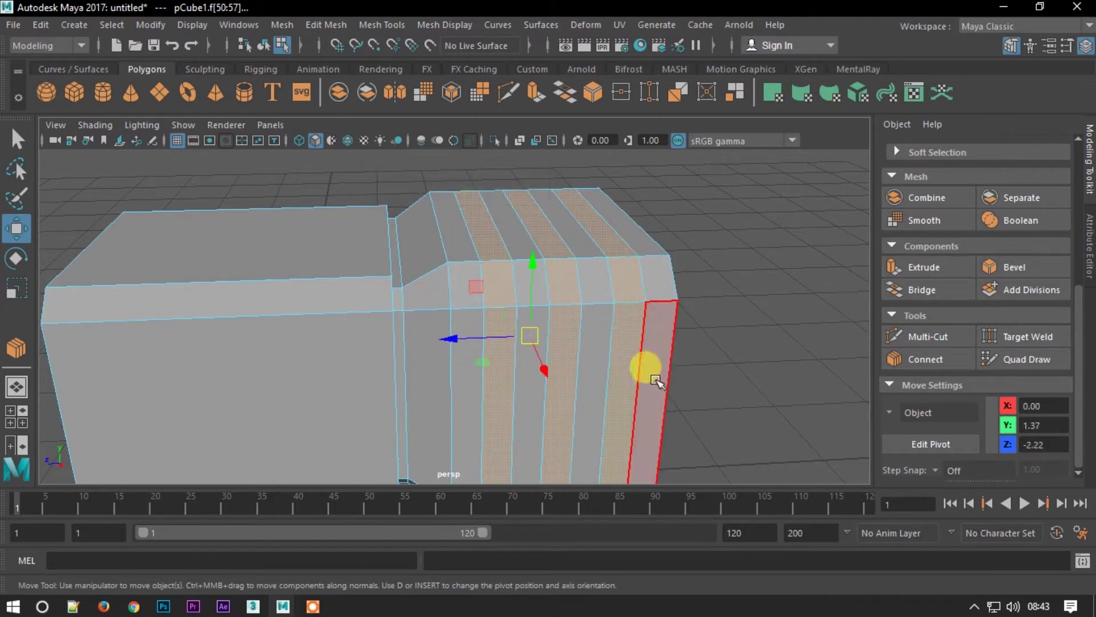
pyautogui.keyDown('shift'); pyautogui.doubleClick(625, 345); pyautogui.keyUp('shift')
pyautogui.hotkey('ctrl', 'e')
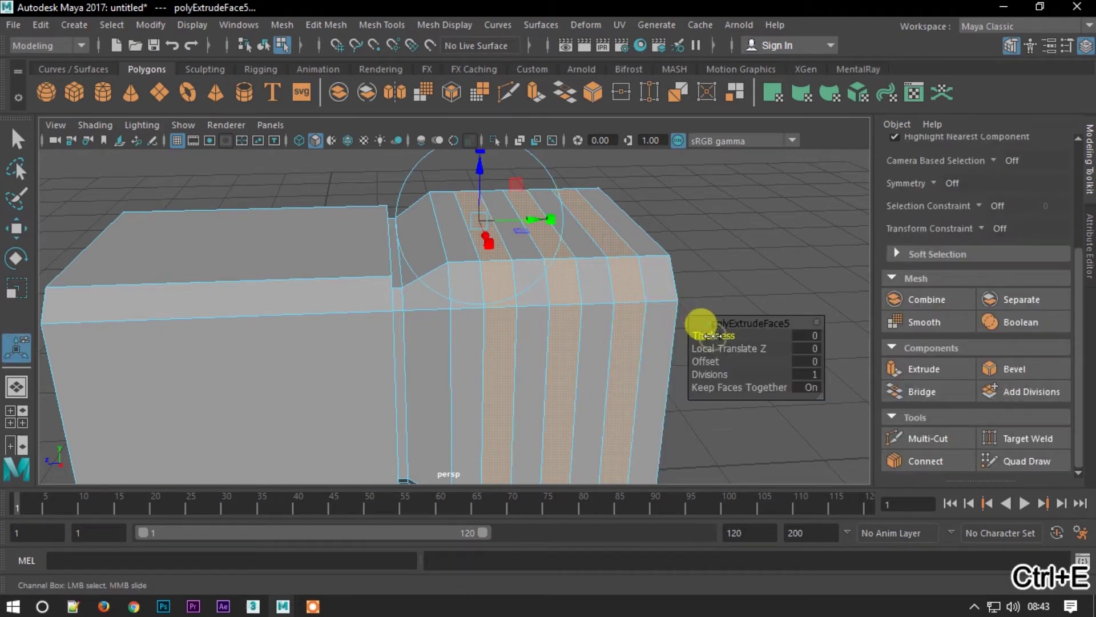
# Give the three extruded face loops thickness so they stand out as ridges
pyautogui.moveTo(714, 335); pyautogui.dragTo(723, 335)
pyautogui.click(16, 229)
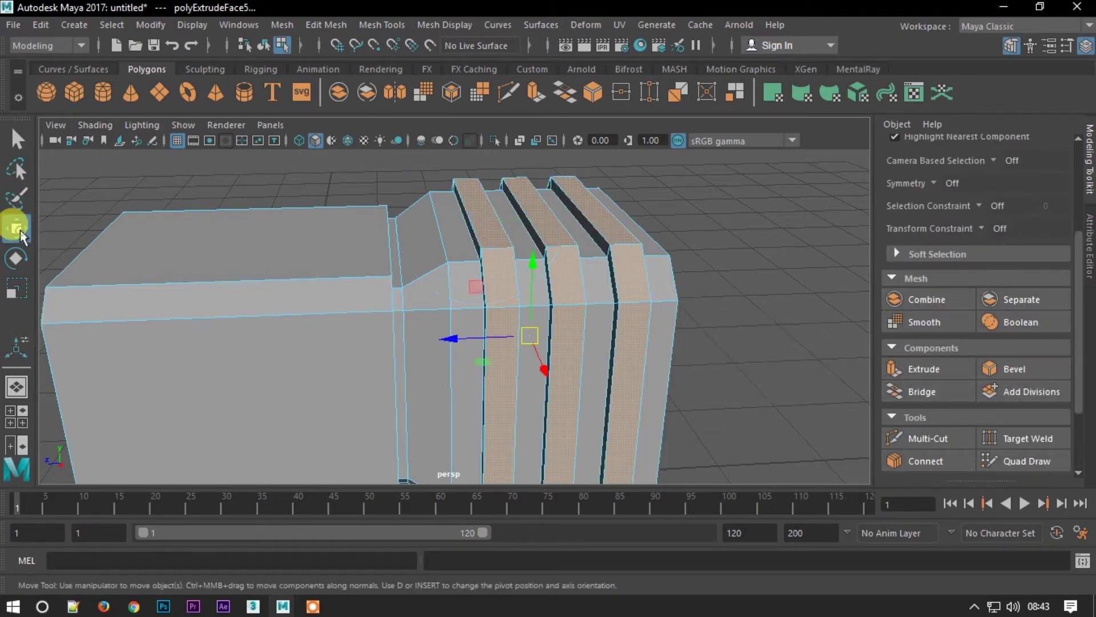
pyautogui.moveTo(539, 232)
pyautogui.keyDown('alt'); pyautogui.mouseDown()
pyautogui.moveTo(502, 228)
pyautogui.moveTo(465, 201)
pyautogui.moveTo(528, 317)
pyautogui.moveTo(502, 301)
pyautogui.moveTo(502, 270)
pyautogui.moveTo(528, 320)
pyautogui.mouseUp(); pyautogui.keyUp('alt')
# Inset the head's end face by 0.2
pyautogui.click(588, 343)
pyautogui.moveTo(589, 343)
pyautogui.keyDown('alt'); pyautogui.mouseDown()
pyautogui.moveTo(572, 271)
pyautogui.moveTo(615, 286)
pyautogui.mouseUp(); pyautogui.keyUp('alt')
pyautogui.hotkey('ctrl', 'e')
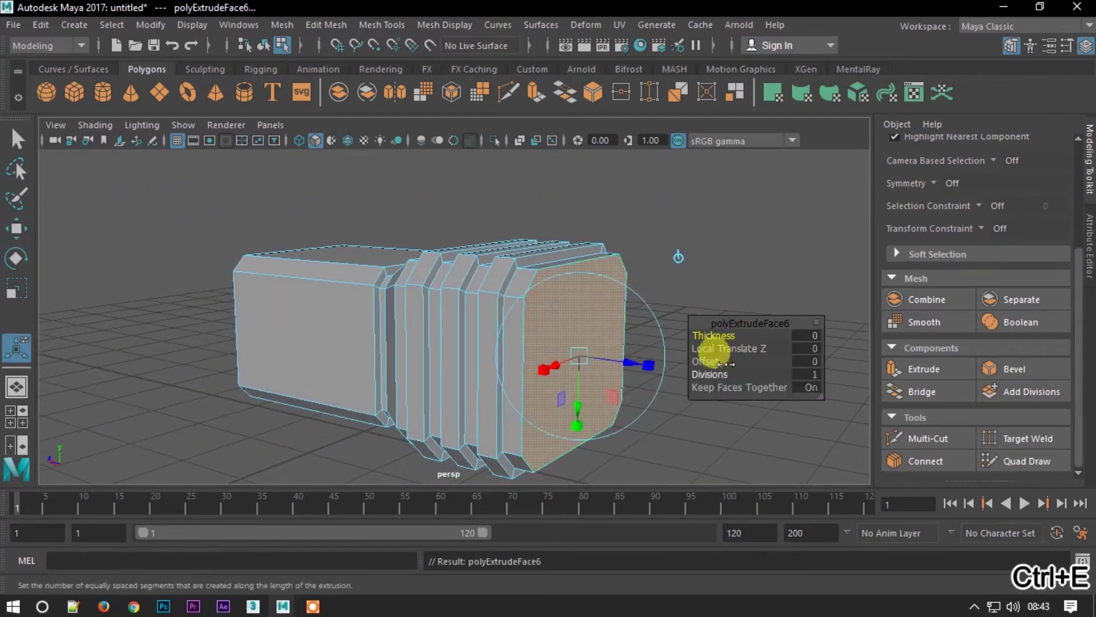
pyautogui.moveTo(713, 360); pyautogui.dragTo(714, 359)
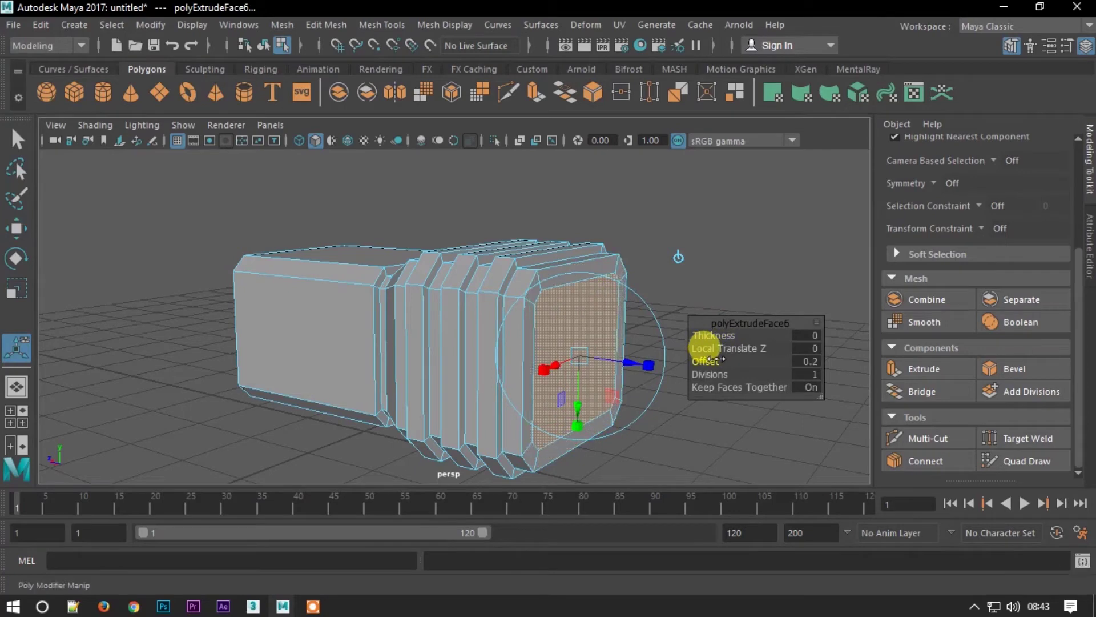
pyautogui.click(16, 228)
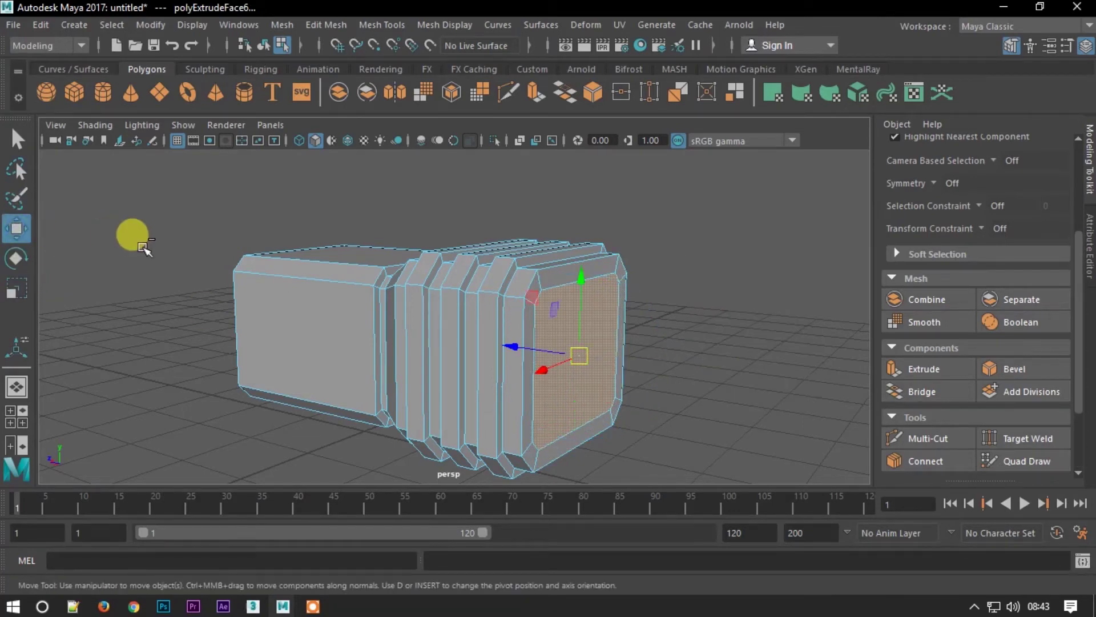
# Extrude the end face outward with 0.1 thickness
pyautogui.hotkey('ctrl', 'e')
pyautogui.moveTo(700, 336); pyautogui.dragTo(704, 335)
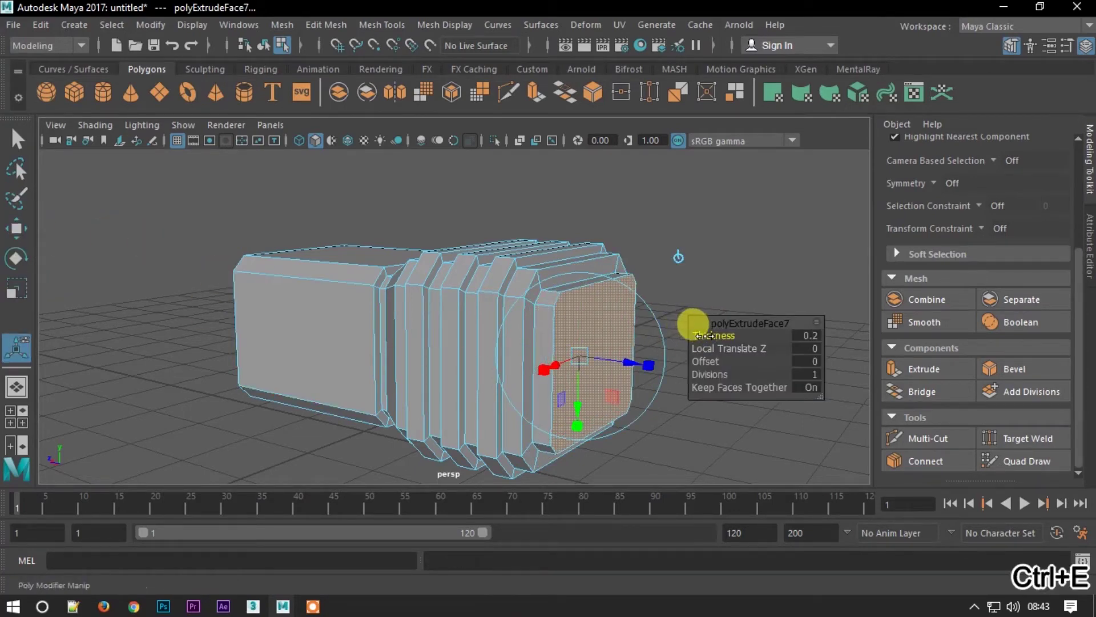
pyautogui.click(16, 228)
pyautogui.keyDown('alt'); pyautogui.moveTo(358, 250); pyautogui.dragTo(446, 308); pyautogui.keyUp('alt')
pyautogui.keyDown('alt'); pyautogui.moveTo(446, 309); pyautogui.dragTo(458, 313, button='right'); pyautogui.keyUp('alt')
pyautogui.keyDown('alt'); pyautogui.moveTo(458, 314); pyautogui.dragTo(402, 228); pyautogui.keyUp('alt')
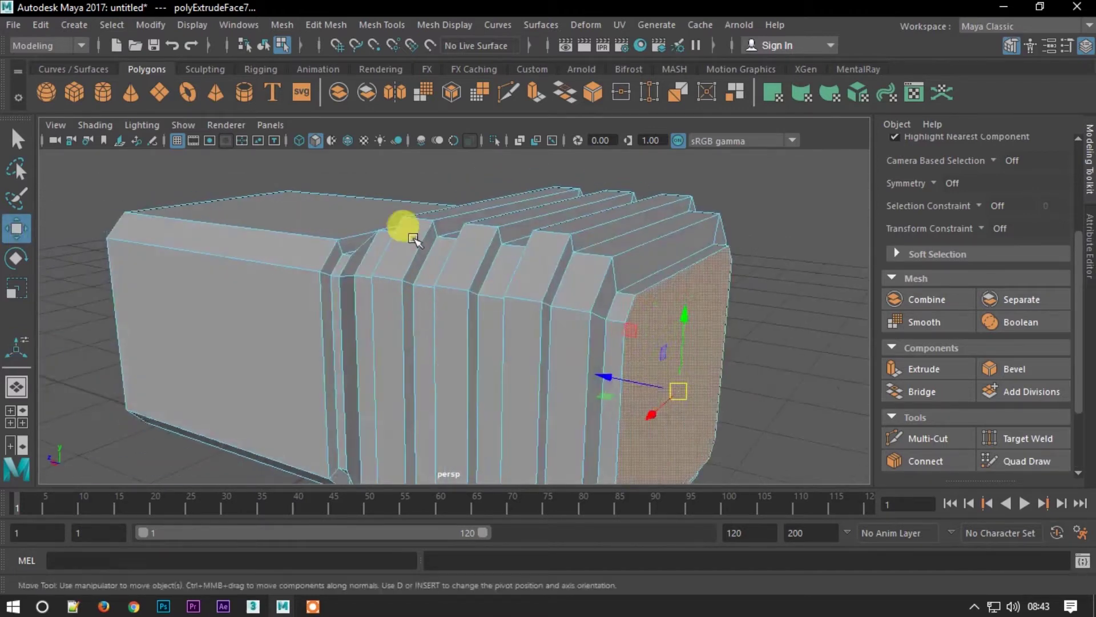
pyautogui.keyDown('alt'); pyautogui.moveTo(402, 228); pyautogui.dragTo(415, 309, button='right'); pyautogui.keyUp('alt')
pyautogui.press('F10')
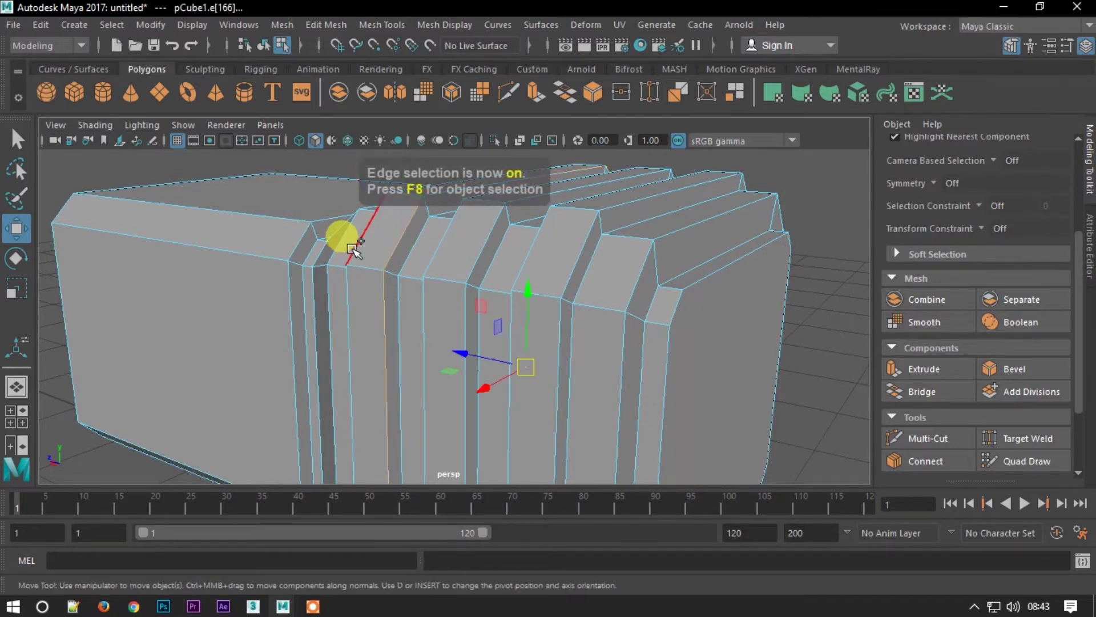
# Undo an accidental shift of the ridge edge loops and start bevelling them
pyautogui.moveTo(369, 248); pyautogui.dragTo(441, 238, button='middle')
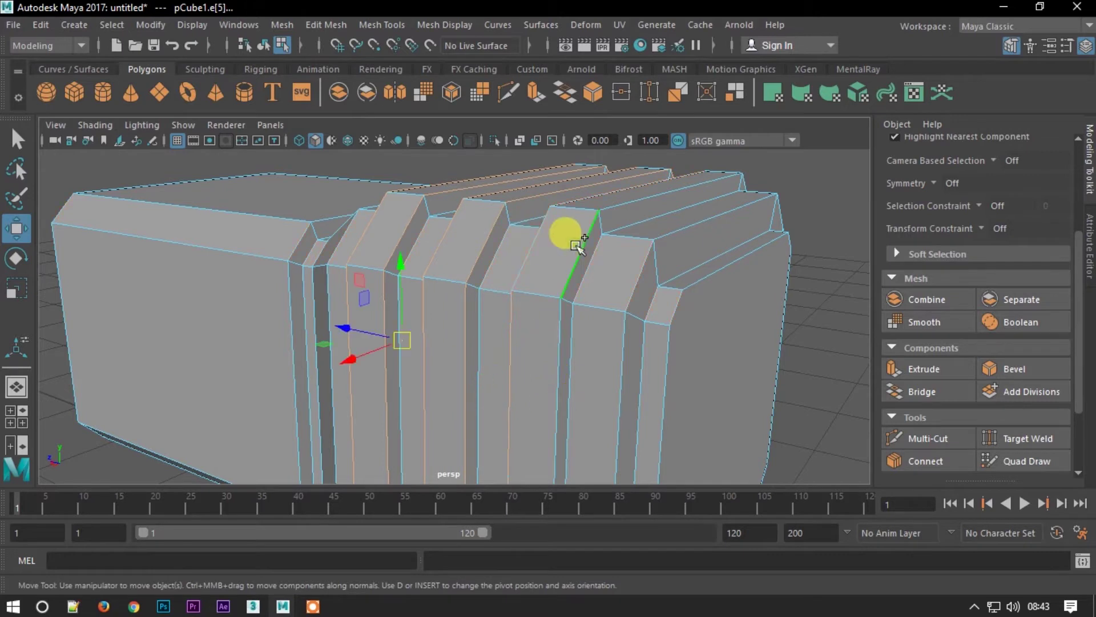
pyautogui.hotkey('ctrl', 'z')
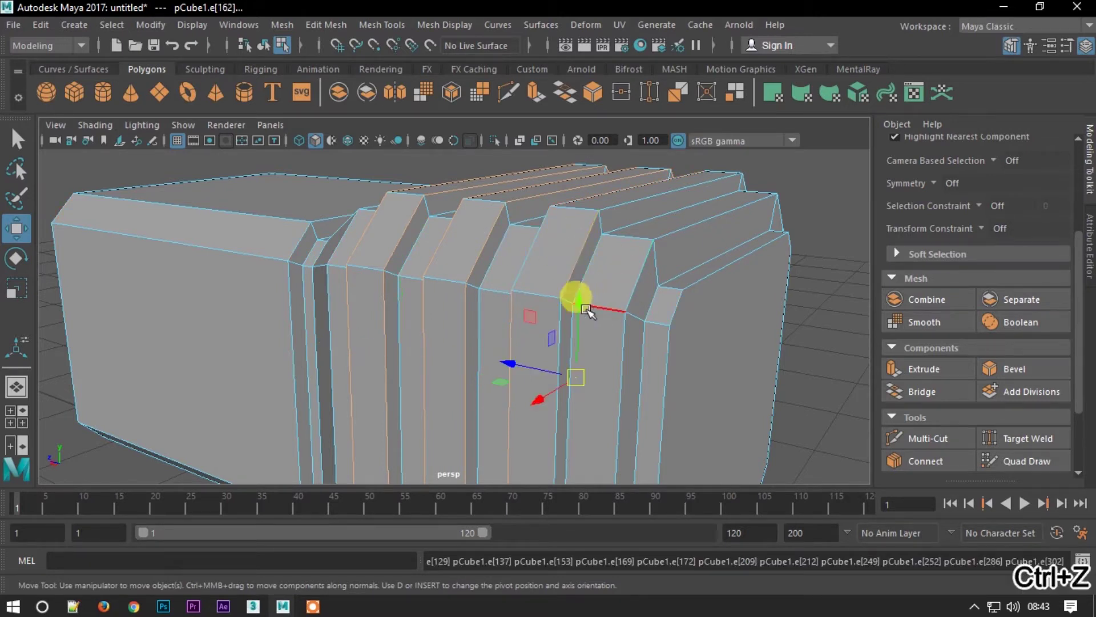
pyautogui.moveTo(671, 349)
pyautogui.keyDown('alt'); pyautogui.mouseDown()
pyautogui.moveTo(600, 264)
pyautogui.moveTo(697, 282)
pyautogui.mouseUp(); pyautogui.keyUp('alt')
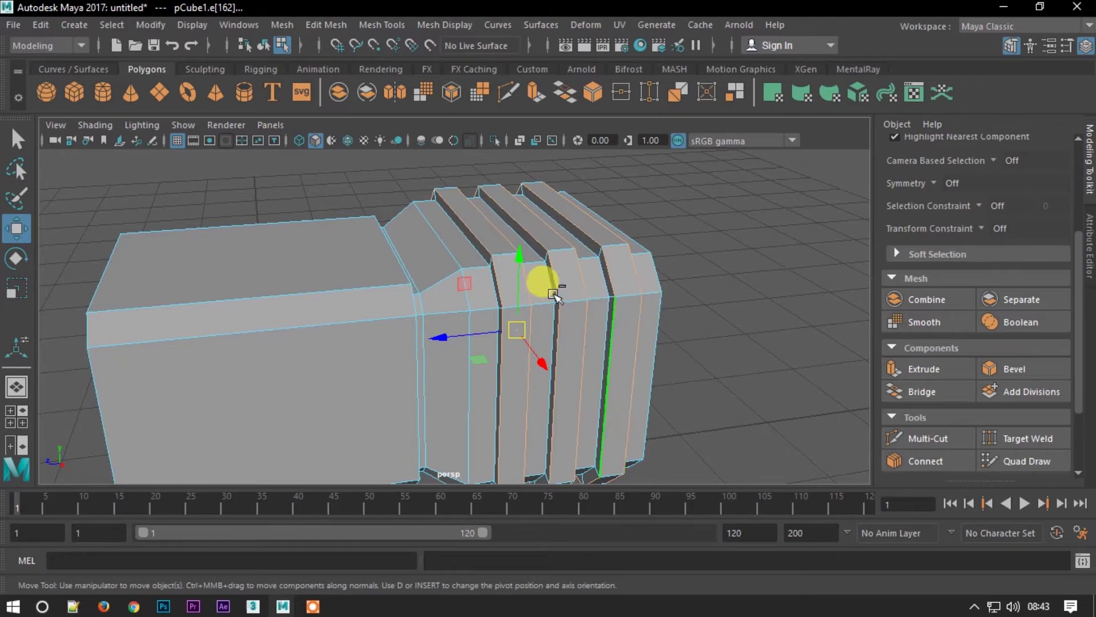
pyautogui.moveTo(502, 262)
pyautogui.keyDown('alt'); pyautogui.mouseDown()
pyautogui.moveTo(672, 292)
pyautogui.moveTo(722, 269)
pyautogui.moveTo(753, 177)
pyautogui.moveTo(673, 225)
pyautogui.moveTo(465, 252)
pyautogui.moveTo(506, 210)
pyautogui.moveTo(518, 237)
pyautogui.mouseUp(); pyautogui.keyUp('alt')
pyautogui.keyDown('shift'); pyautogui.moveTo(519, 239); pyautogui.dragTo(595, 258, button='right'); pyautogui.keyUp('shift')
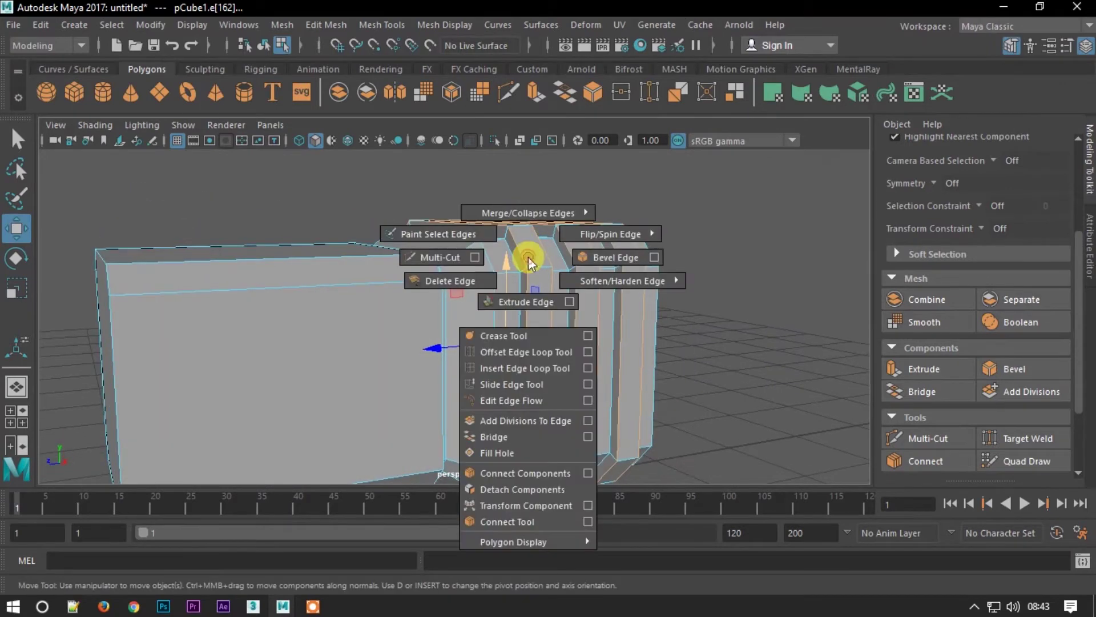
# Bevel the ridge edges with fraction 0.1 and 3 segments
pyautogui.keyDown('alt'); pyautogui.moveTo(595, 258); pyautogui.dragTo(555, 299); pyautogui.keyUp('alt')
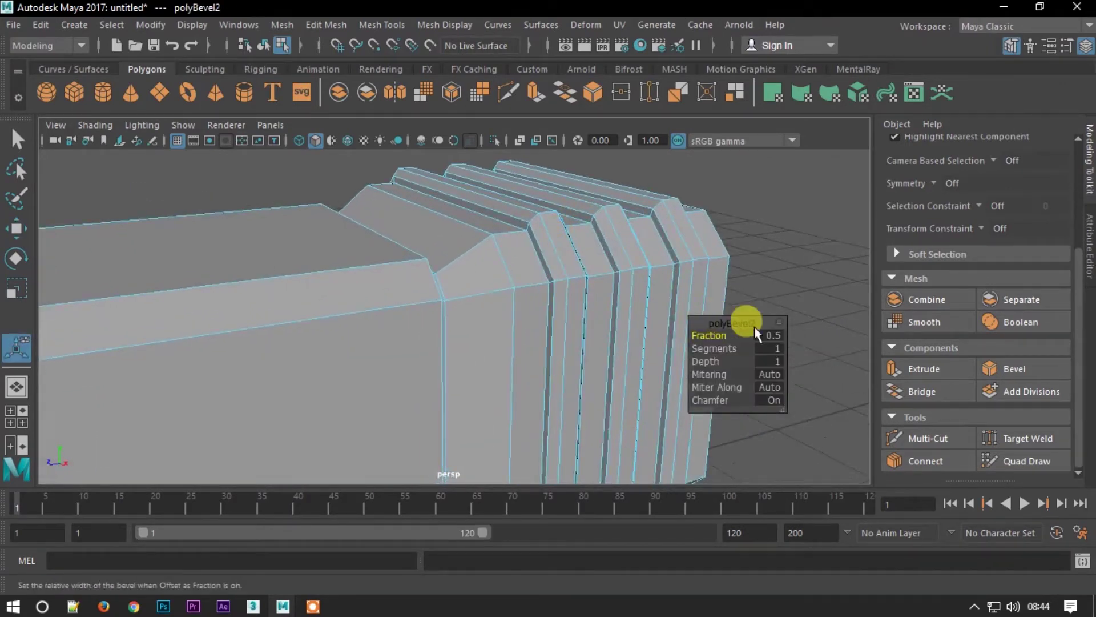
pyautogui.moveTo(721, 337); pyautogui.dragTo(718, 337)
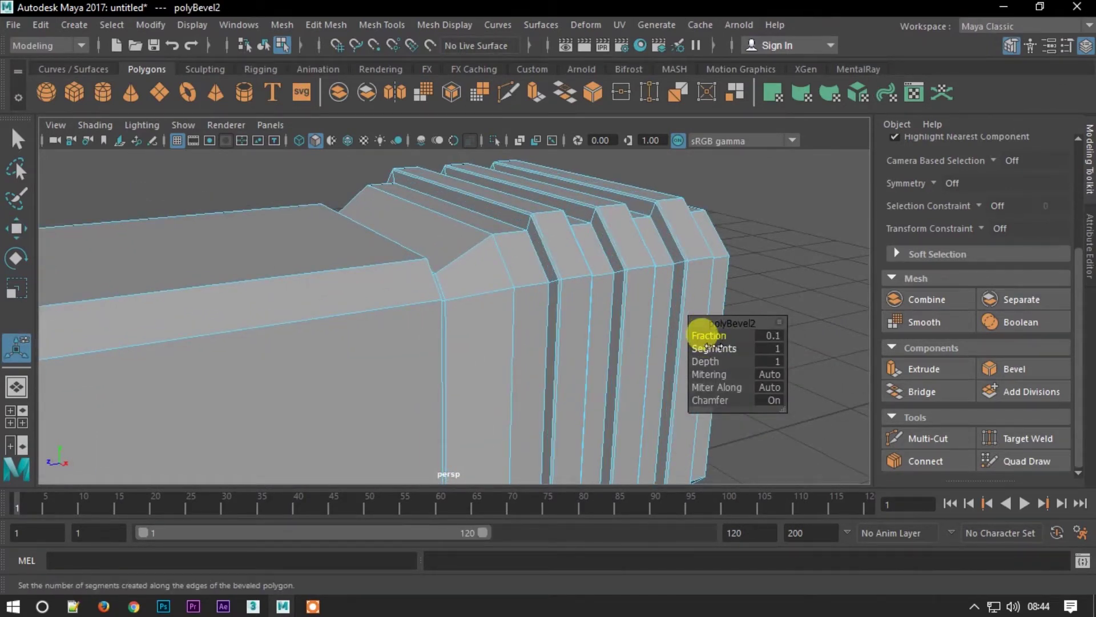
pyautogui.moveTo(714, 348); pyautogui.dragTo(724, 348)
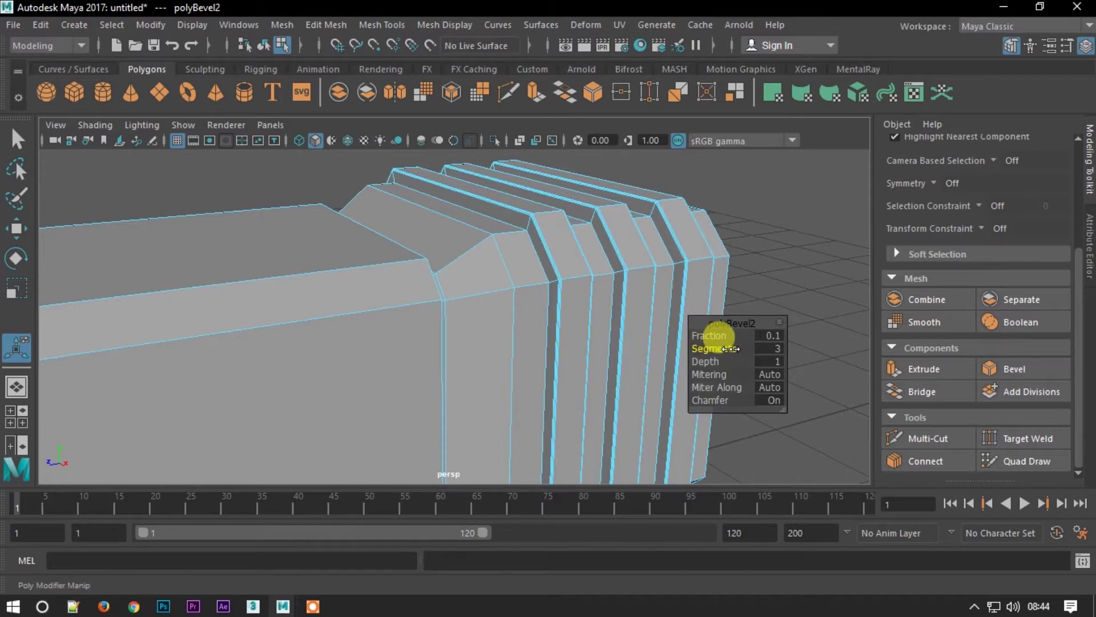
pyautogui.click(17, 229)
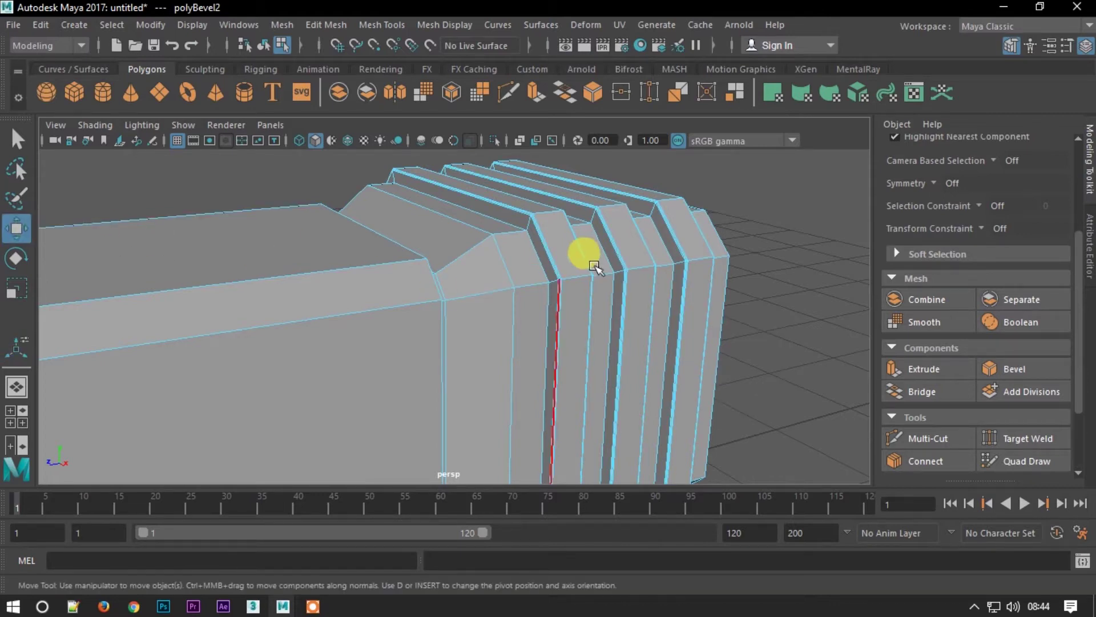
pyautogui.scroll(-3, 594, 274)
pyautogui.moveTo(599, 294)
pyautogui.keyDown('alt'); pyautogui.mouseDown()
pyautogui.moveTo(536, 402)
pyautogui.moveTo(509, 261)
pyautogui.moveTo(560, 369)
pyautogui.mouseUp(); pyautogui.keyUp('alt')
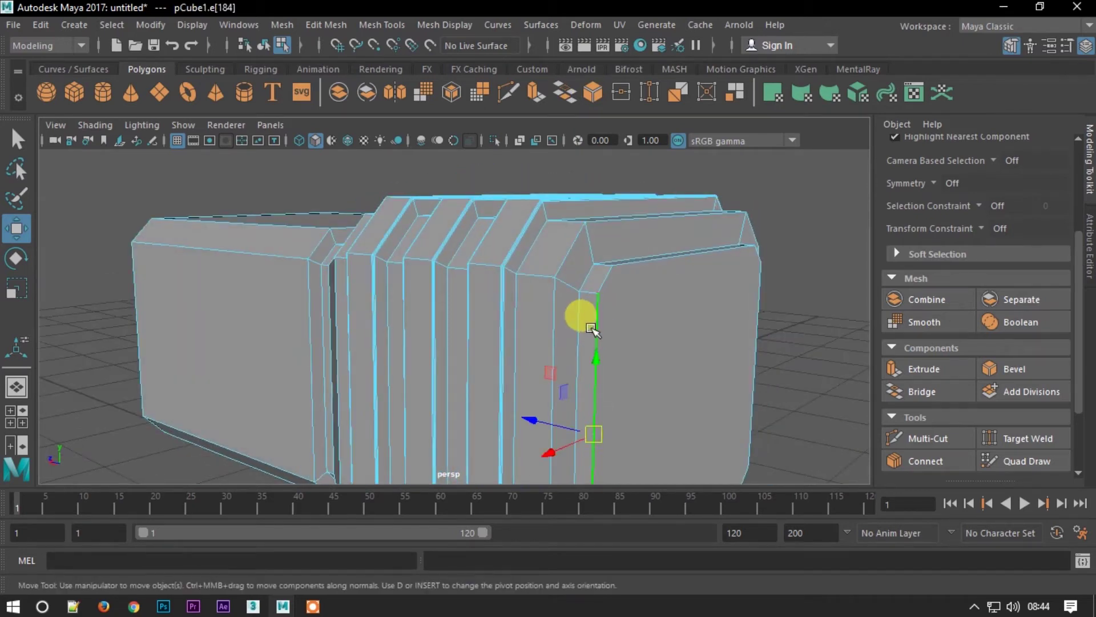
# Select the end cap's border edge loops for bevelling
pyautogui.click(602, 307)
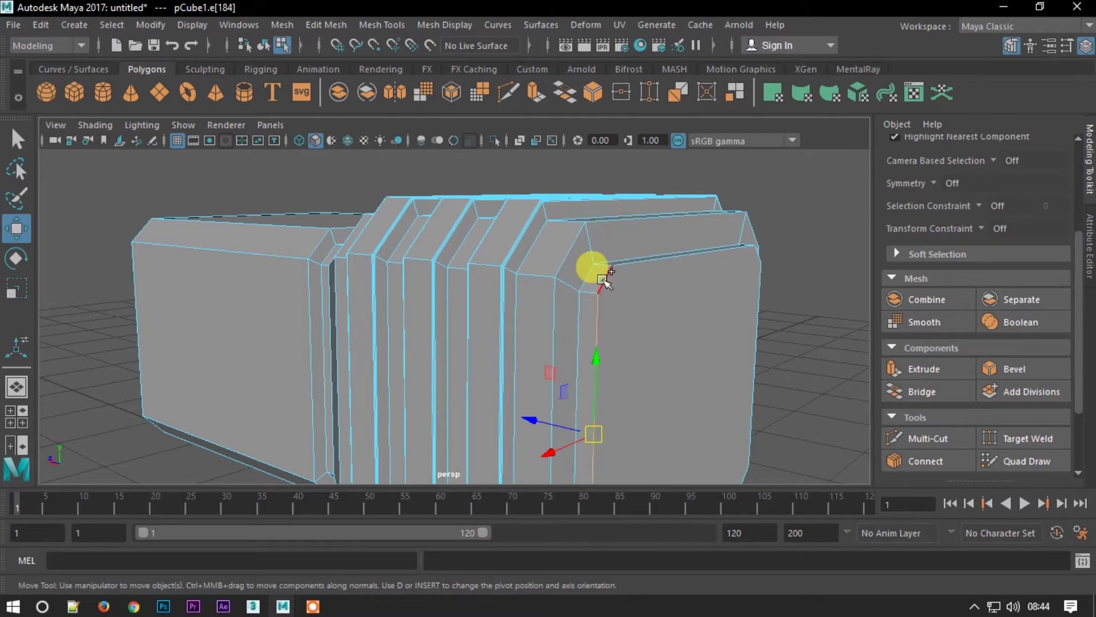
pyautogui.click(756, 305)
pyautogui.keyDown('alt'); pyautogui.moveTo(757, 305); pyautogui.dragTo(595, 309); pyautogui.keyUp('alt')
pyautogui.doubleClick(513, 305)
pyautogui.doubleClick(516, 337)
pyautogui.moveTo(517, 337)
pyautogui.keyDown('alt'); pyautogui.mouseDown()
pyautogui.moveTo(537, 297)
pyautogui.moveTo(622, 319)
pyautogui.moveTo(540, 403)
pyautogui.mouseUp(); pyautogui.keyUp('alt')
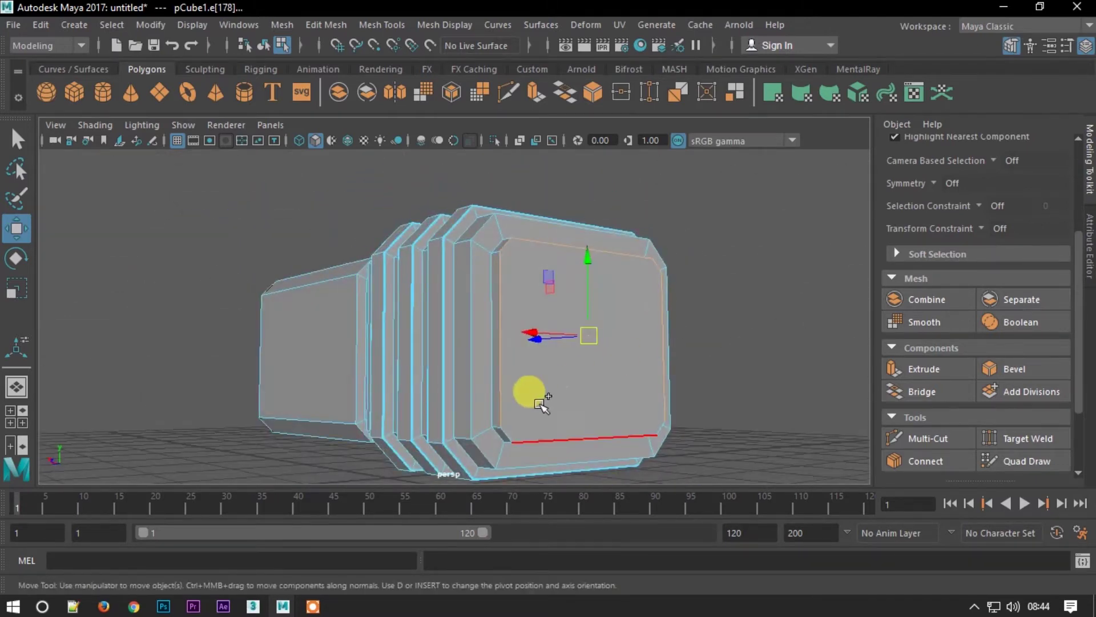
pyautogui.moveTo(661, 427)
pyautogui.keyDown('alt'); pyautogui.mouseDown()
pyautogui.moveTo(594, 350)
pyautogui.moveTo(551, 343)
pyautogui.mouseUp(); pyautogui.keyUp('alt')
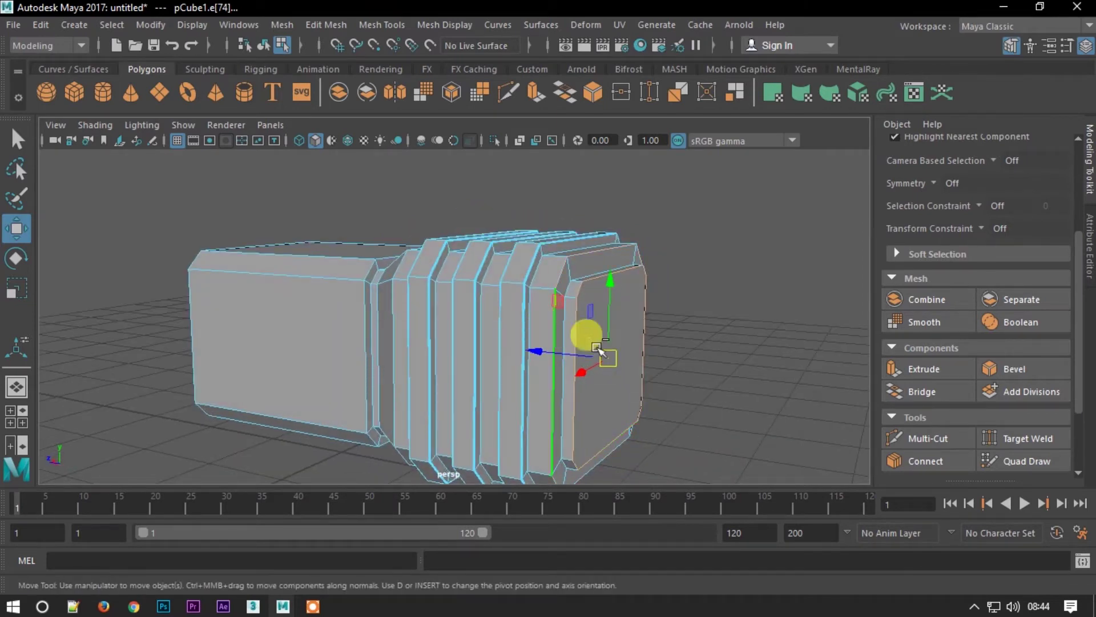
pyautogui.keyDown('shift'); pyautogui.moveTo(547, 331); pyautogui.dragTo(614, 315, button='right'); pyautogui.keyUp('shift')
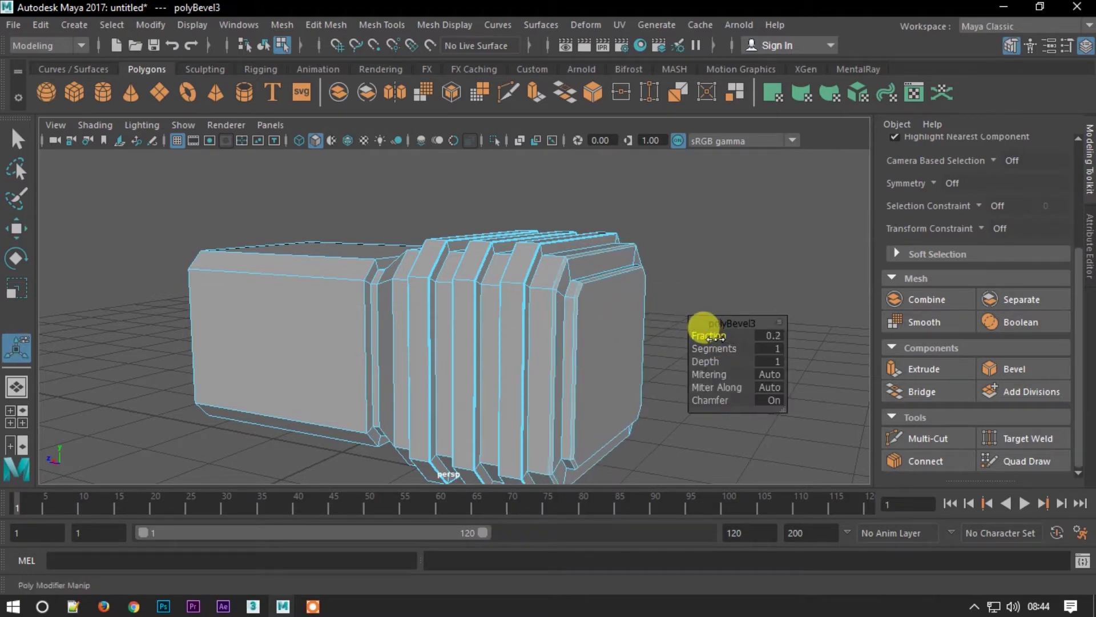
# Redo the end-cap bevel with fraction 0.3 and 5 segments
pyautogui.click(16, 229)
pyautogui.hotkey('ctrl', 'z')
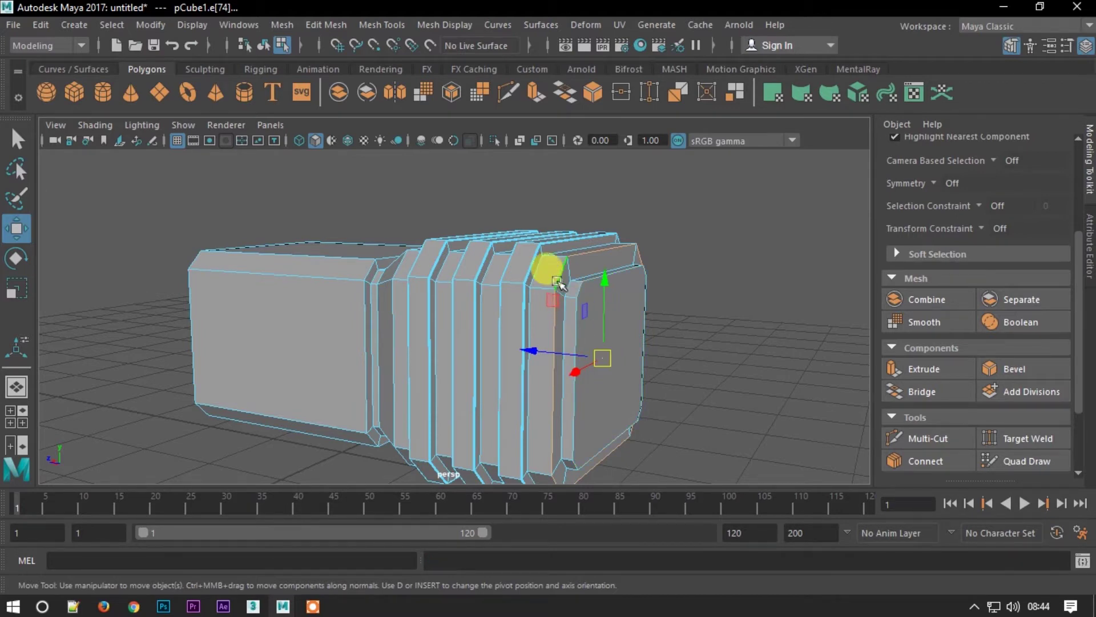
pyautogui.keyDown('shift'); pyautogui.moveTo(550, 318); pyautogui.dragTo(624, 324, button='right'); pyautogui.keyUp('shift')
pyautogui.moveTo(696, 336); pyautogui.dragTo(696, 336)
pyautogui.click(708, 349)
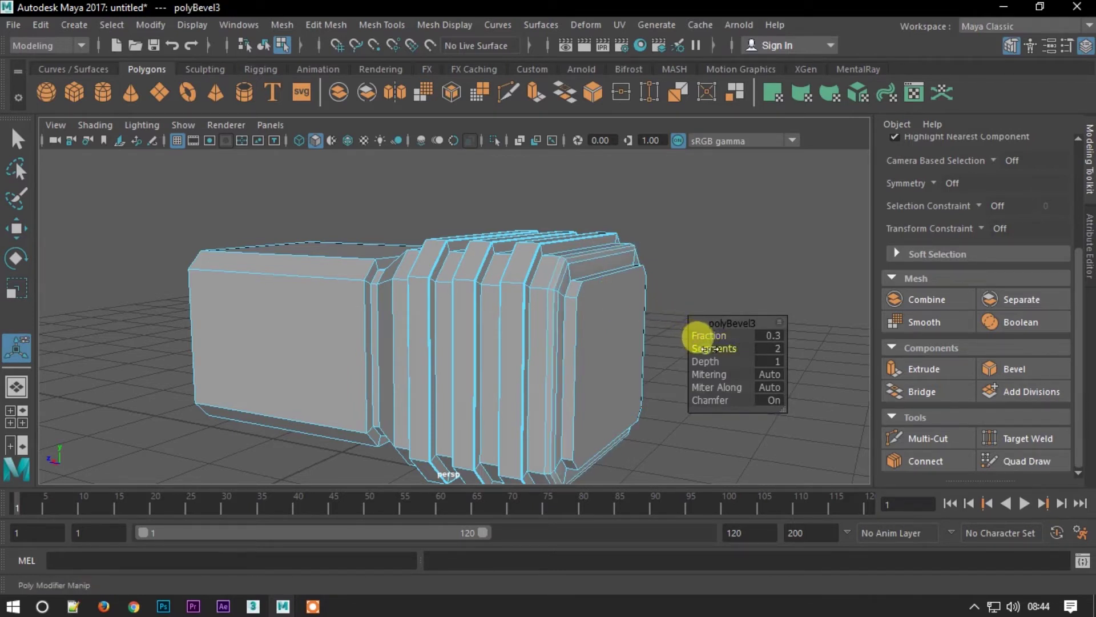
pyautogui.click(16, 228)
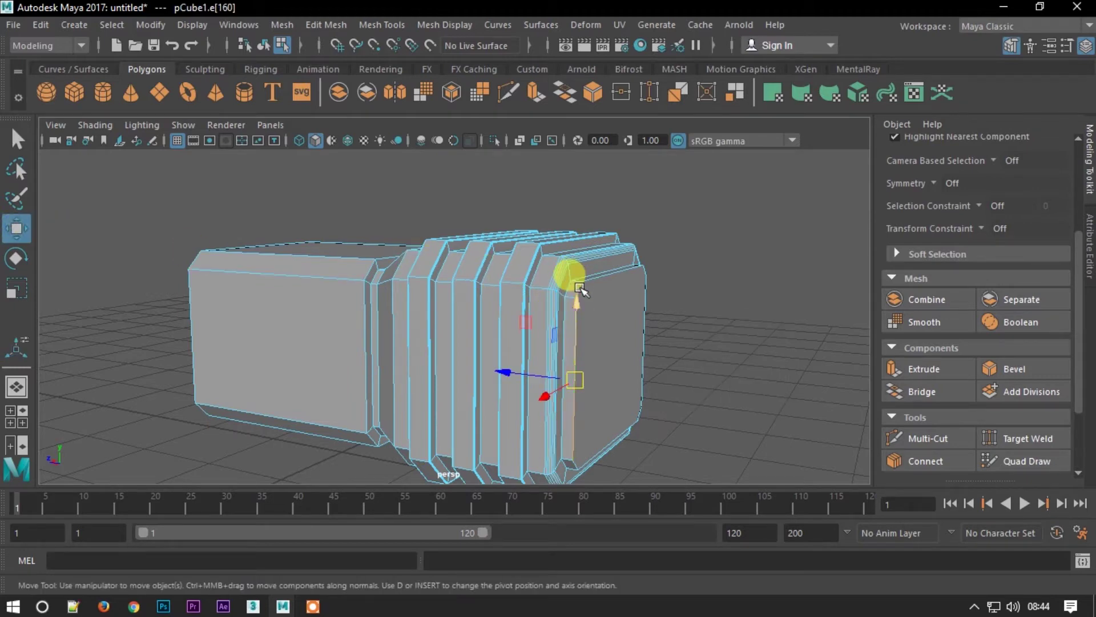
# Bevel further end-cap edges at fraction 0.1 with 3 segments
pyautogui.click(594, 262)
pyautogui.moveTo(629, 306)
pyautogui.keyDown('alt'); pyautogui.mouseDown()
pyautogui.moveTo(455, 318)
pyautogui.moveTo(416, 265)
pyautogui.mouseUp(); pyautogui.keyUp('alt')
pyautogui.click(415, 284)
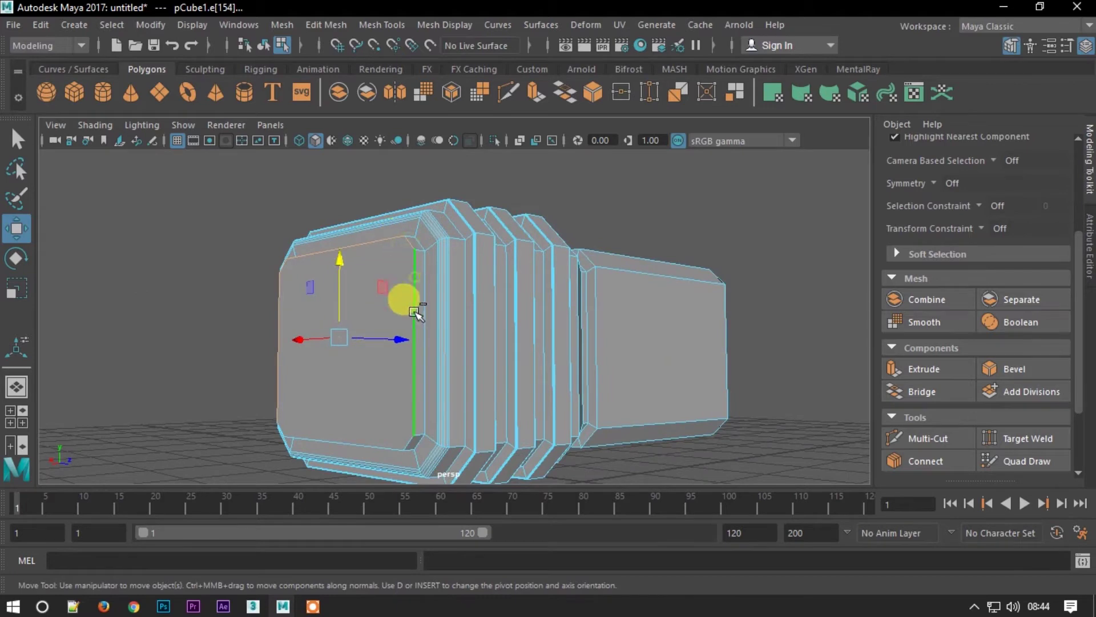
pyautogui.moveTo(314, 387)
pyautogui.keyDown('alt'); pyautogui.mouseDown()
pyautogui.moveTo(570, 398)
pyautogui.moveTo(510, 377)
pyautogui.moveTo(519, 404)
pyautogui.moveTo(545, 370)
pyautogui.mouseUp(); pyautogui.keyUp('alt')
pyautogui.keyDown('shift'); pyautogui.rightClick(582, 323); pyautogui.keyUp('shift')
pyautogui.click(635, 317)
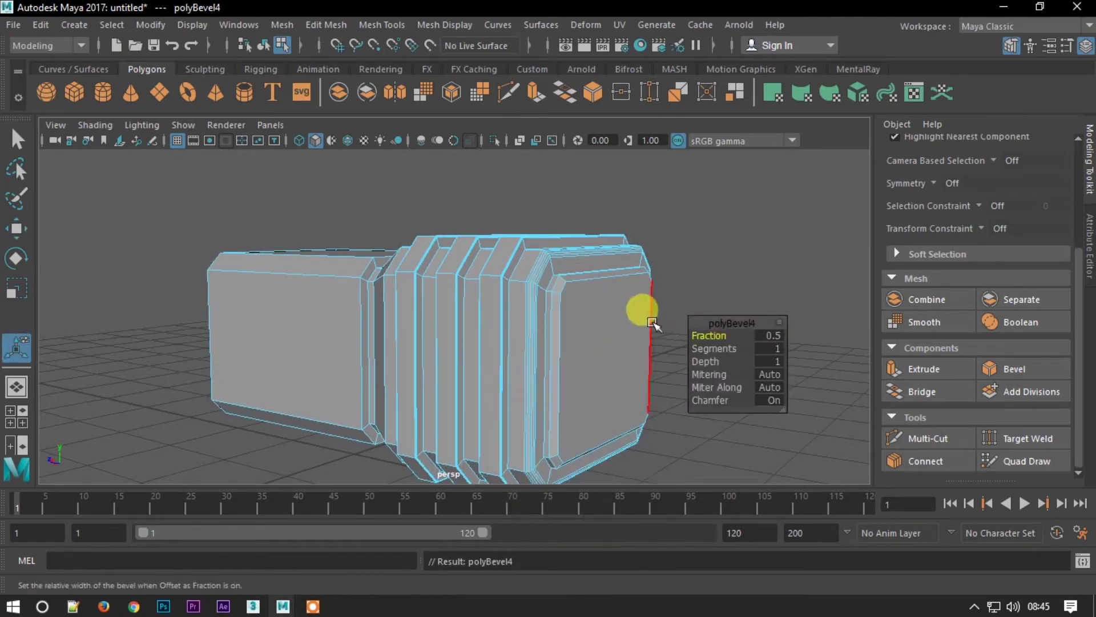
pyautogui.moveTo(718, 337)
pyautogui.mouseDown()
pyautogui.moveTo(702, 334)
pyautogui.moveTo(720, 351)
pyautogui.mouseUp()
pyautogui.click(16, 228)
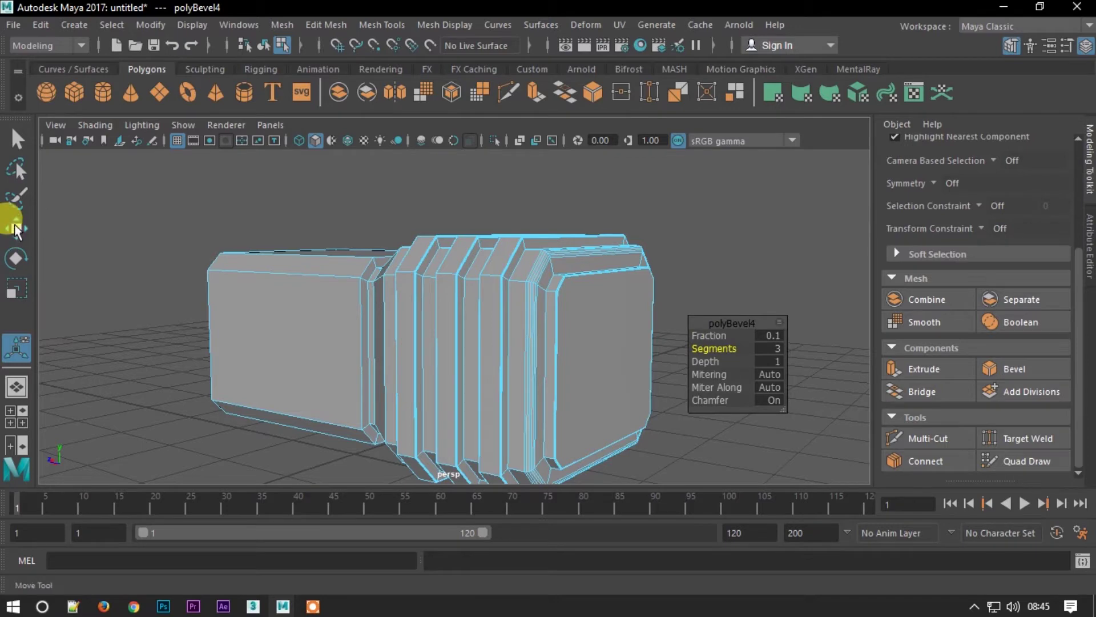
# Return to object mode and select the whole head mesh
pyautogui.press('F8')
pyautogui.moveTo(238, 294)
pyautogui.keyDown('alt'); pyautogui.mouseDown()
pyautogui.moveTo(245, 225)
pyautogui.moveTo(394, 349)
pyautogui.moveTo(384, 293)
pyautogui.moveTo(332, 367)
pyautogui.moveTo(360, 355)
pyautogui.mouseUp(); pyautogui.keyUp('alt')
pyautogui.click(349, 316)
pyautogui.press('F10')
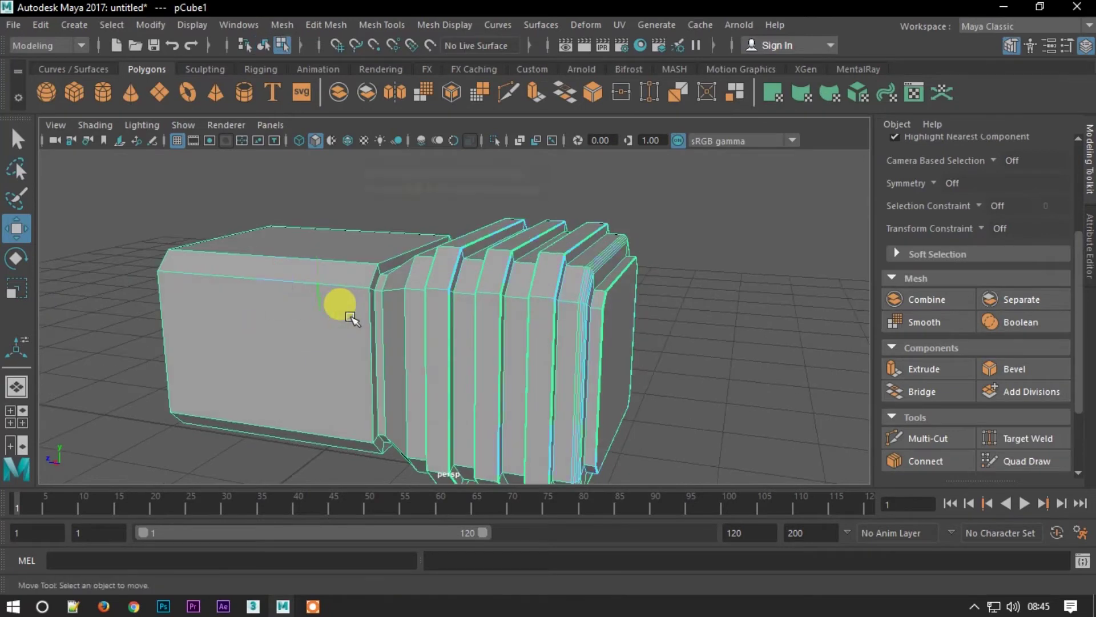
# Bevel the block-to-rib joint edge loop with a narrow, multi-segment bevel
pyautogui.moveTo(342, 308)
pyautogui.keyDown('alt'); pyautogui.mouseDown(button='right')
pyautogui.moveTo(401, 417)
pyautogui.moveTo(348, 333)
pyautogui.mouseUp(button='right'); pyautogui.keyUp('alt')
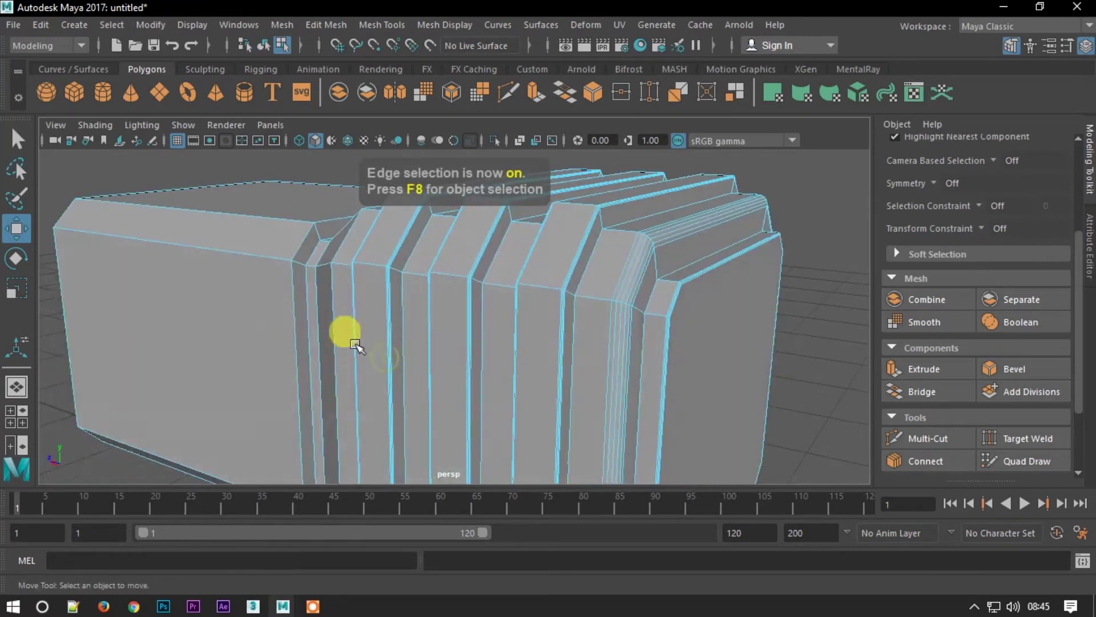
pyautogui.doubleClick(291, 237)
pyautogui.moveTo(296, 240)
pyautogui.keyDown('alt'); pyautogui.mouseDown()
pyautogui.moveTo(367, 274)
pyautogui.moveTo(370, 241)
pyautogui.mouseUp(); pyautogui.keyUp('alt')
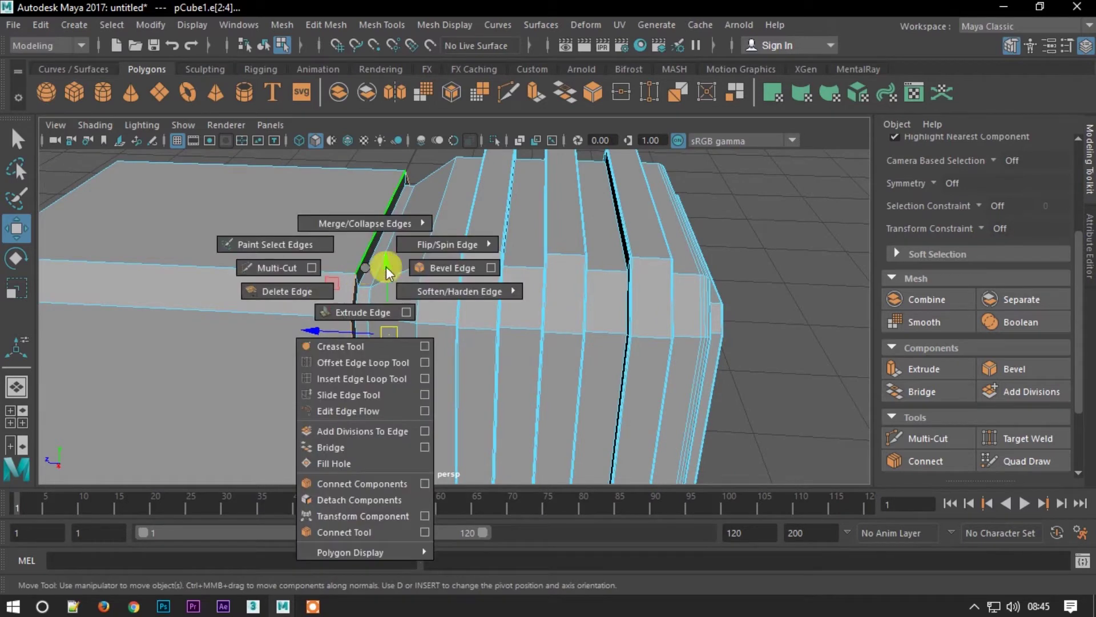
pyautogui.keyDown('shift'); pyautogui.moveTo(367, 268); pyautogui.dragTo(363, 308, button='right'); pyautogui.keyUp('shift')
pyautogui.moveTo(710, 338); pyautogui.dragTo(707, 339)
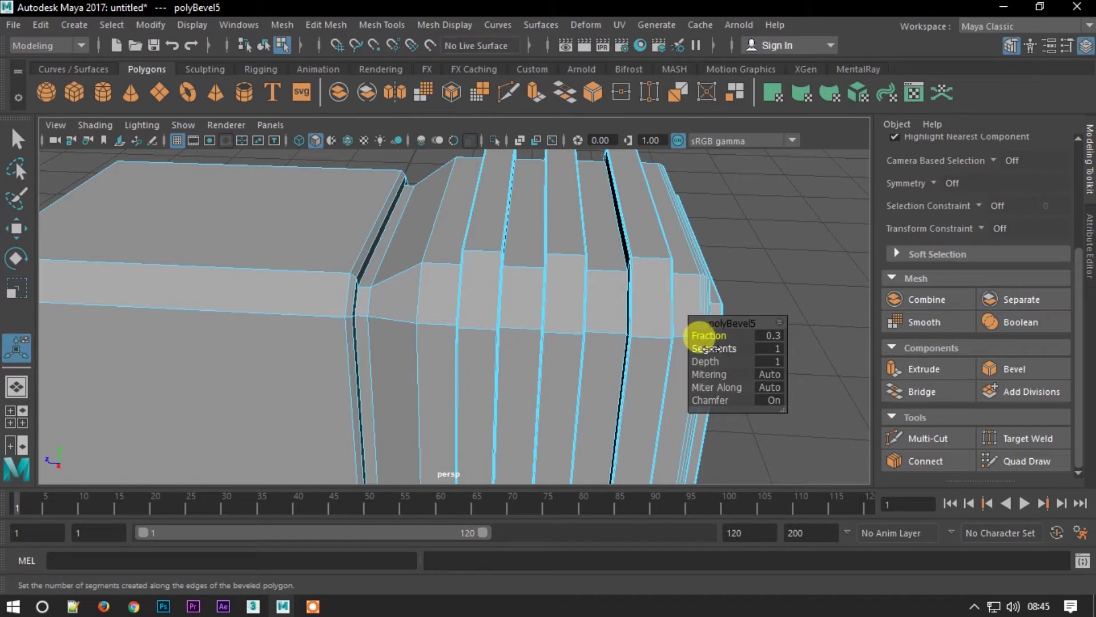
pyautogui.moveTo(711, 349); pyautogui.dragTo(726, 348)
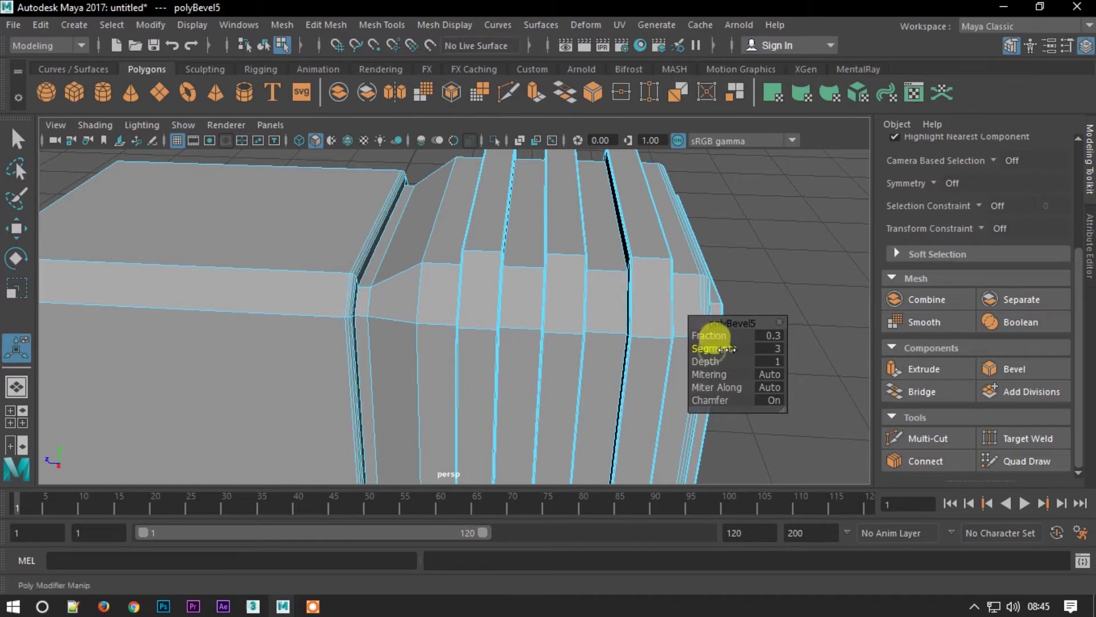
pyautogui.click(16, 230)
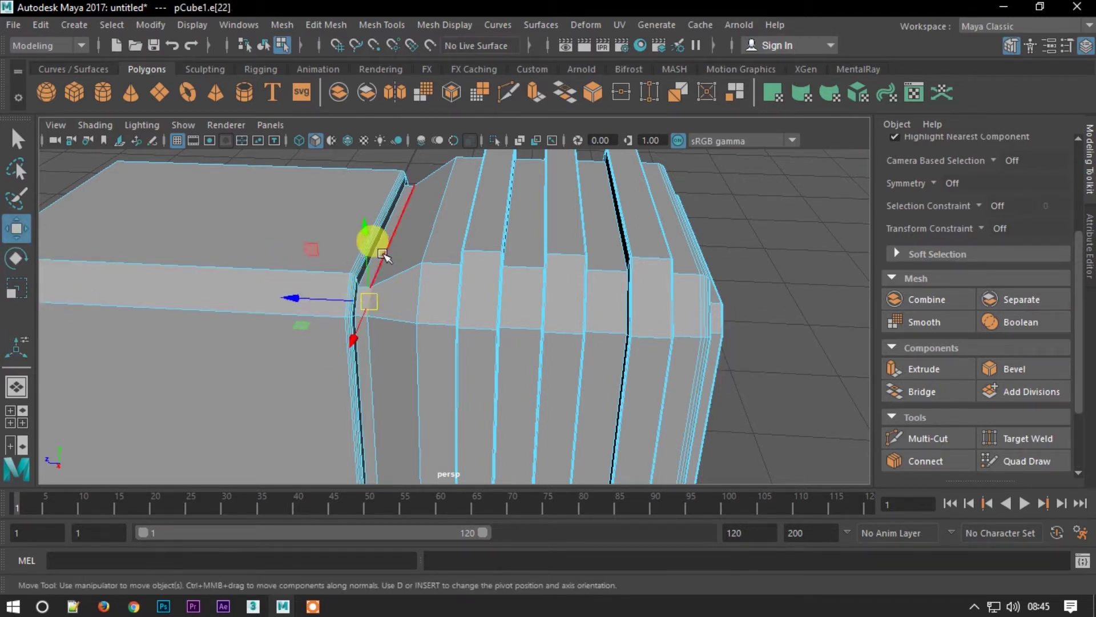
# Give the second joint edge a narrow 0.1 bevel, then clear the selection
pyautogui.keyDown('shift'); pyautogui.moveTo(383, 253); pyautogui.dragTo(459, 262, button='right'); pyautogui.keyUp('shift')
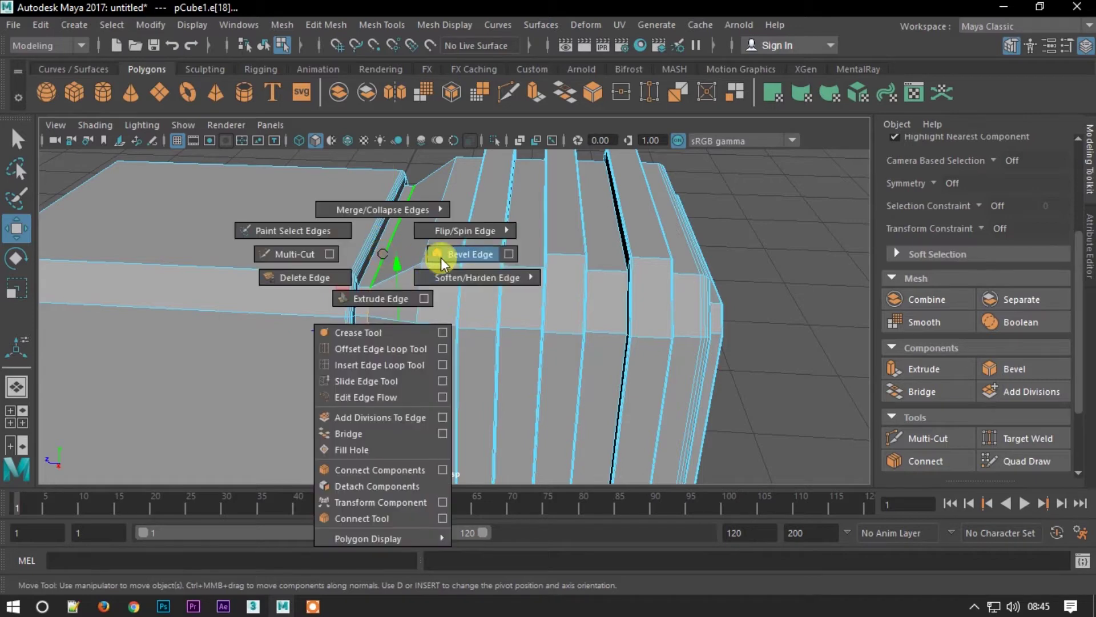
pyautogui.moveTo(707, 336); pyautogui.dragTo(721, 350)
pyautogui.click(16, 228)
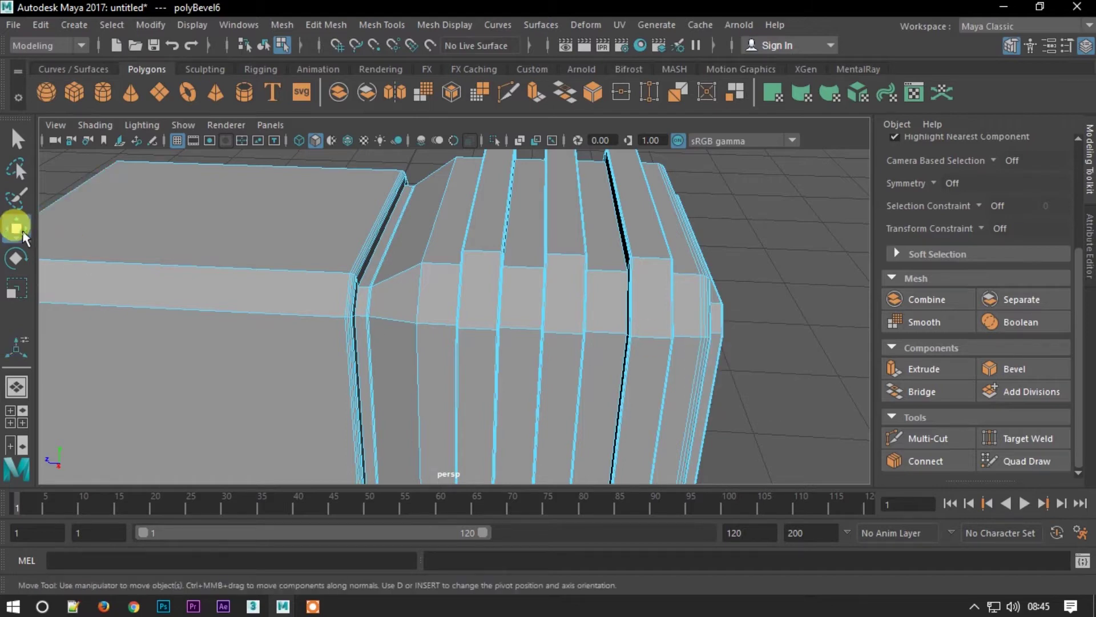
pyautogui.scroll(-3, 573, 305)
pyautogui.press('F8')
pyautogui.click(788, 274)
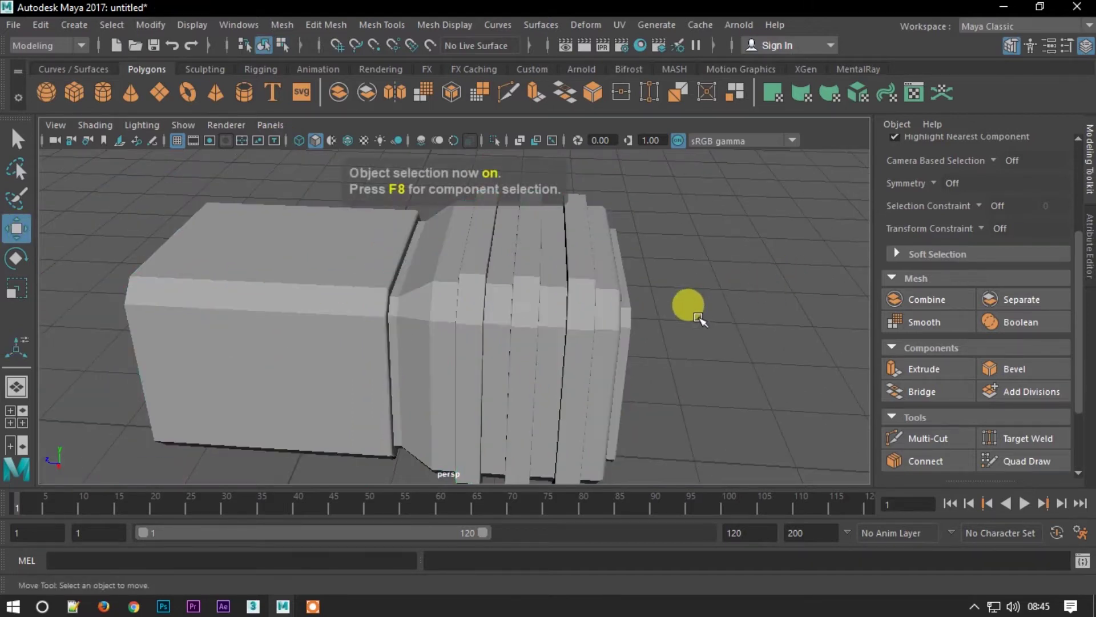
# Create a polygon pyramid and move it above the ribbed section of the head
pyautogui.keyDown('alt'); pyautogui.moveTo(668, 312); pyautogui.dragTo(667, 272); pyautogui.keyUp('alt')
pyautogui.scroll(-3, 657, 185)
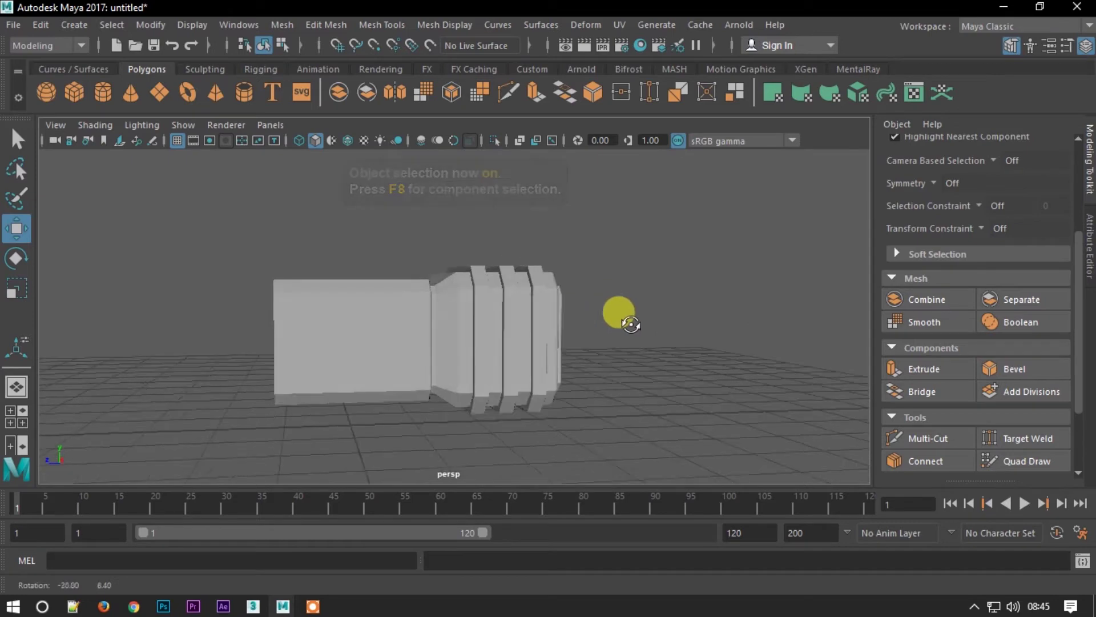
pyautogui.keyDown('alt'); pyautogui.moveTo(657, 185); pyautogui.dragTo(624, 357); pyautogui.keyUp('alt')
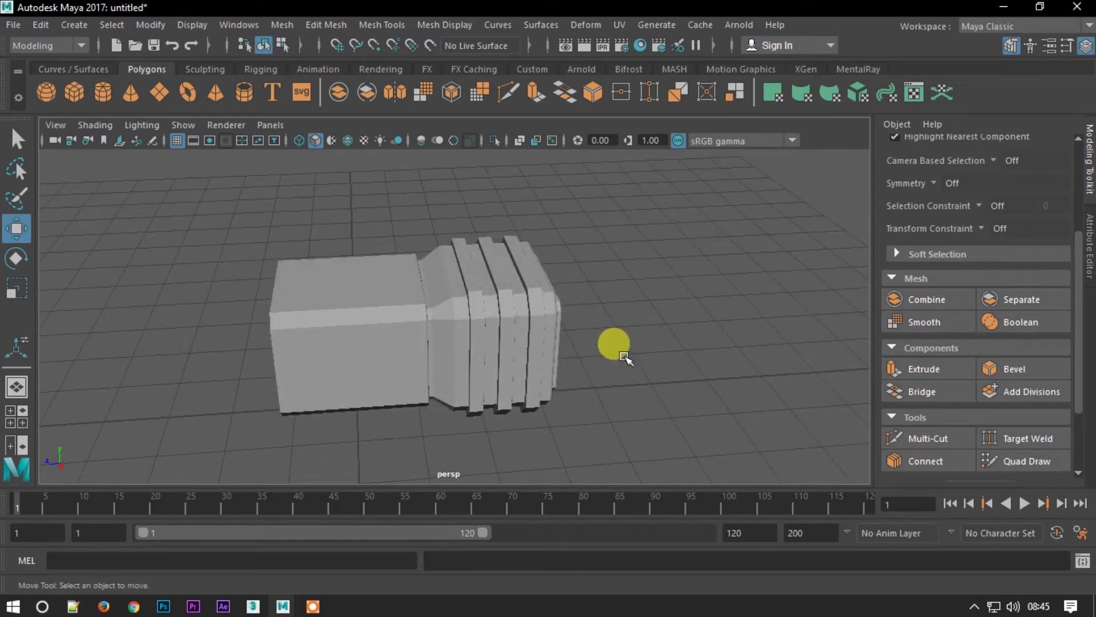
pyautogui.moveTo(594, 337)
pyautogui.keyDown('alt'); pyautogui.mouseDown()
pyautogui.moveTo(440, 294)
pyautogui.moveTo(538, 374)
pyautogui.moveTo(523, 183)
pyautogui.moveTo(621, 385)
pyautogui.mouseUp(); pyautogui.keyUp('alt')
pyautogui.click(446, 331)
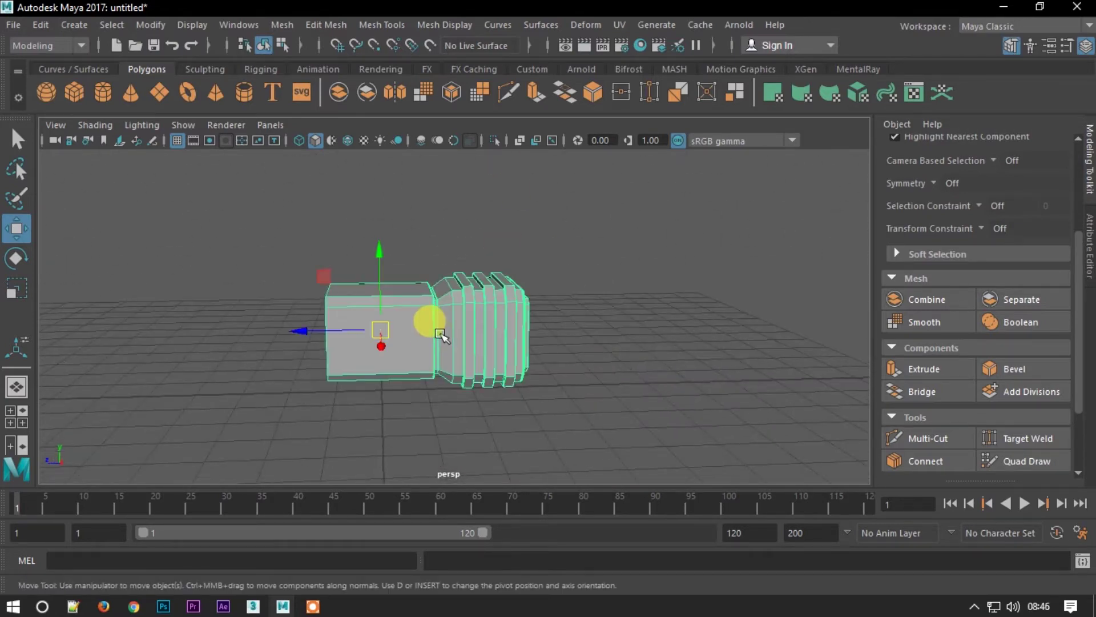
pyautogui.click(539, 399)
pyautogui.moveTo(538, 399)
pyautogui.keyDown('alt'); pyautogui.mouseDown()
pyautogui.moveTo(558, 372)
pyautogui.moveTo(543, 354)
pyautogui.mouseUp(); pyautogui.keyUp('alt')
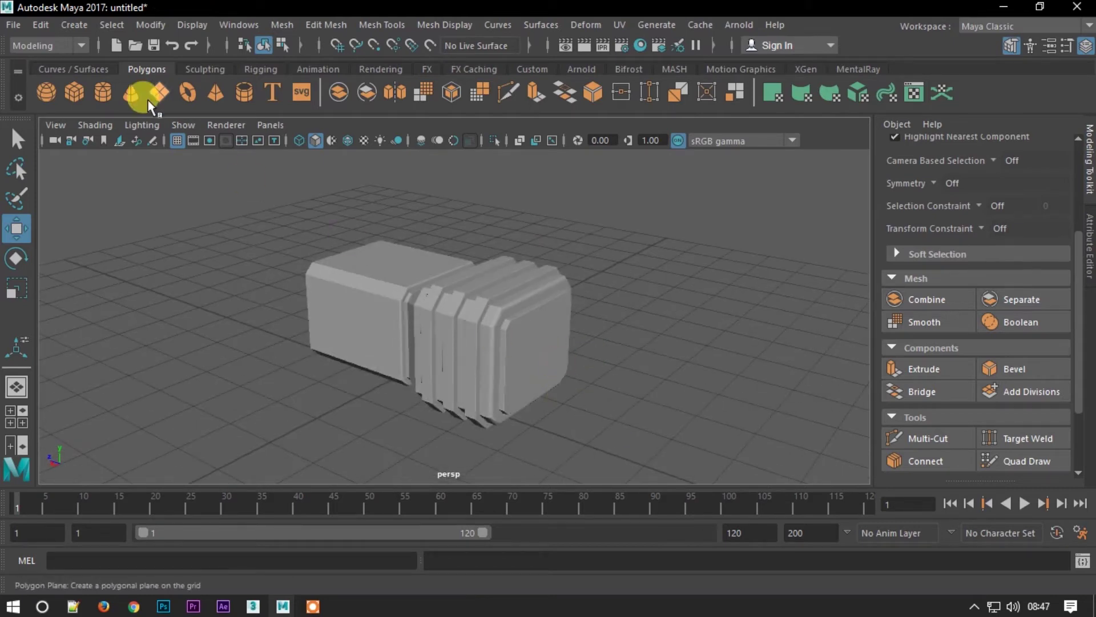
pyautogui.click(215, 104)
pyautogui.moveTo(426, 344)
pyautogui.mouseDown()
pyautogui.moveTo(370, 254)
pyautogui.moveTo(459, 327)
pyautogui.mouseUp()
pyautogui.moveTo(301, 298)
pyautogui.mouseDown()
pyautogui.moveTo(452, 295)
pyautogui.moveTo(473, 252)
pyautogui.moveTo(501, 360)
pyautogui.moveTo(489, 386)
pyautogui.mouseUp()
# Scale the pyramid down to about 0.284, stretch it taller and seat it on the rib
pyautogui.press('r')
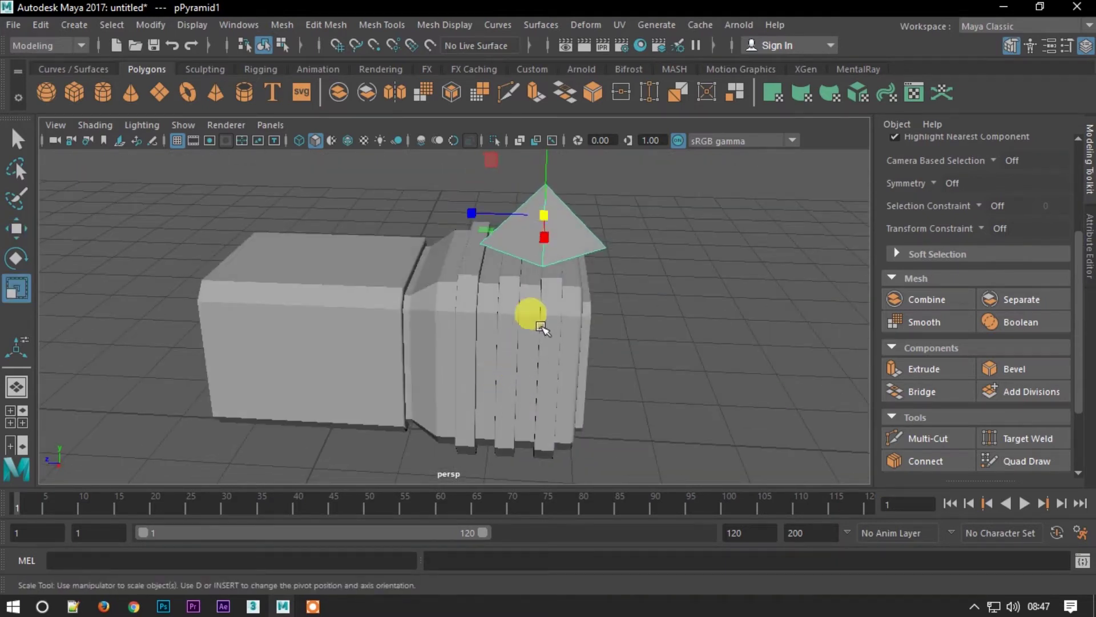
pyautogui.moveTo(539, 219)
pyautogui.mouseDown()
pyautogui.moveTo(474, 231)
pyautogui.moveTo(559, 232)
pyautogui.moveTo(511, 387)
pyautogui.mouseUp()
pyautogui.moveTo(506, 255)
pyautogui.mouseDown()
pyautogui.moveTo(511, 147)
pyautogui.moveTo(524, 272)
pyautogui.mouseUp()
pyautogui.press('w')
pyautogui.click(522, 253)
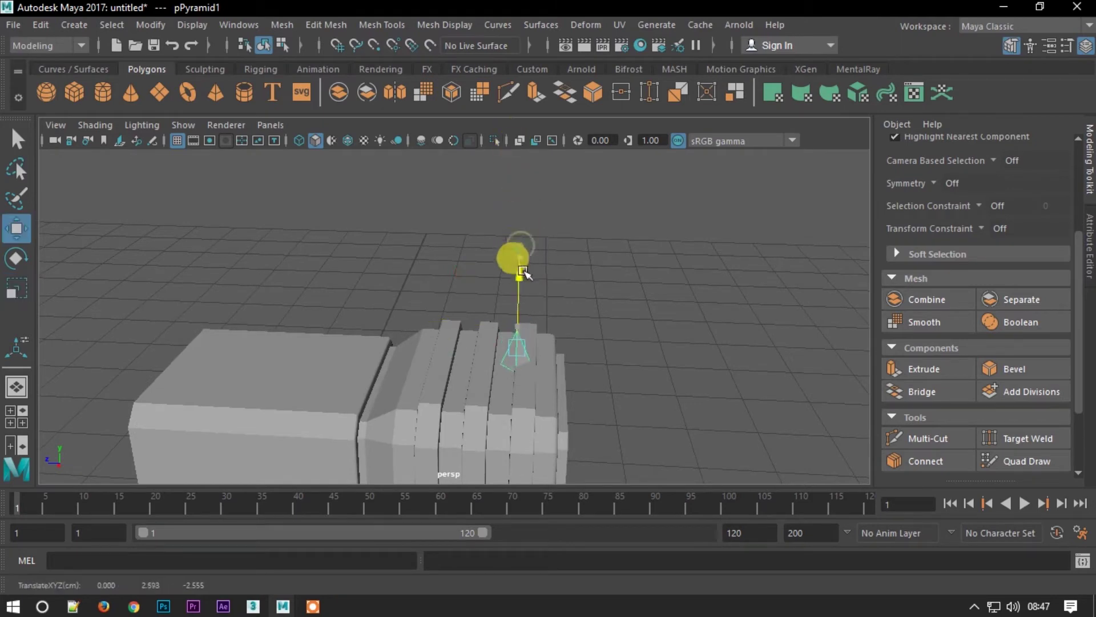
pyautogui.moveTo(449, 328); pyautogui.dragTo(452, 340)
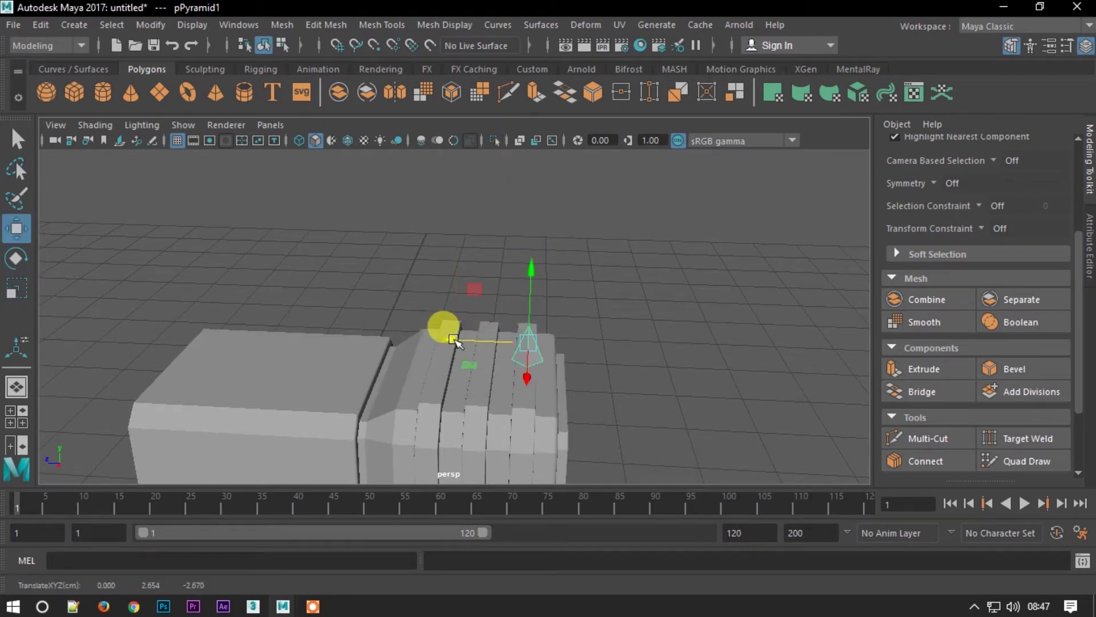
pyautogui.press('r')
pyautogui.press('w')
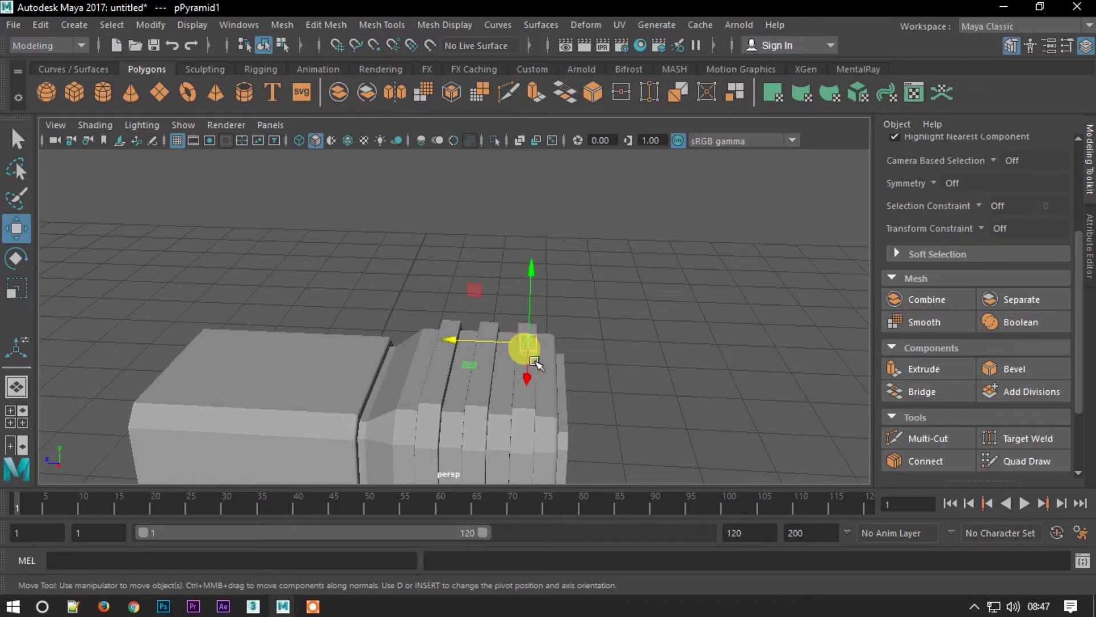
pyautogui.keyDown('alt'); pyautogui.moveTo(524, 350); pyautogui.dragTo(453, 397); pyautogui.keyUp('alt')
pyautogui.press('space')
pyautogui.click(470, 400)
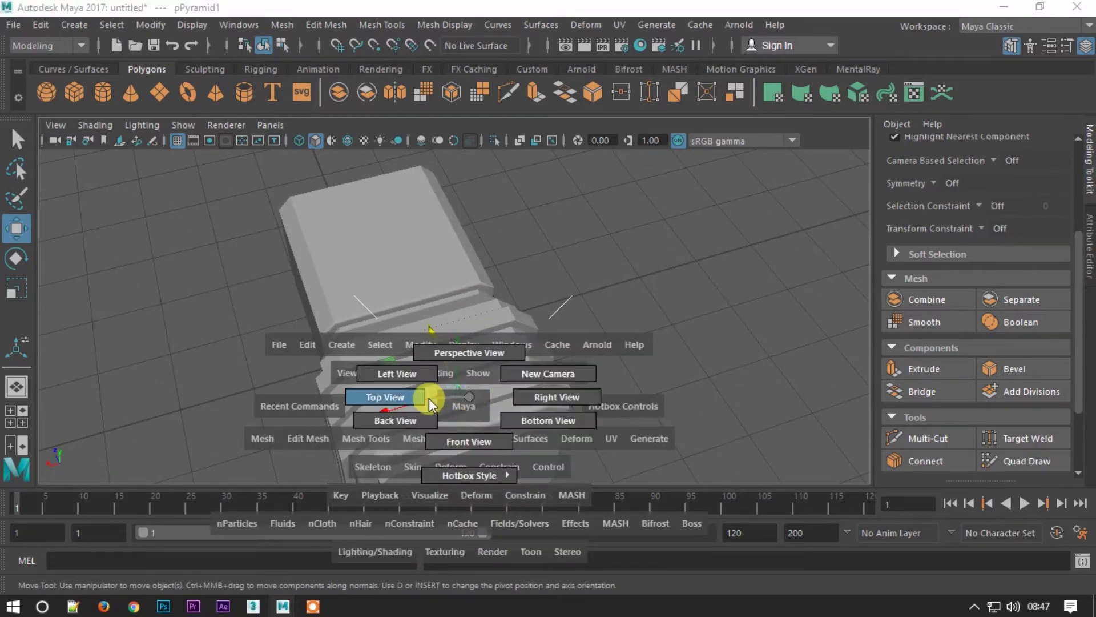
# In Top View, move the pyramid spike to the left end of the rib
pyautogui.click(429, 399)
pyautogui.scroll(3, 453, 264)
pyautogui.scroll(3, 510, 519)
pyautogui.scroll(3, 464, 267)
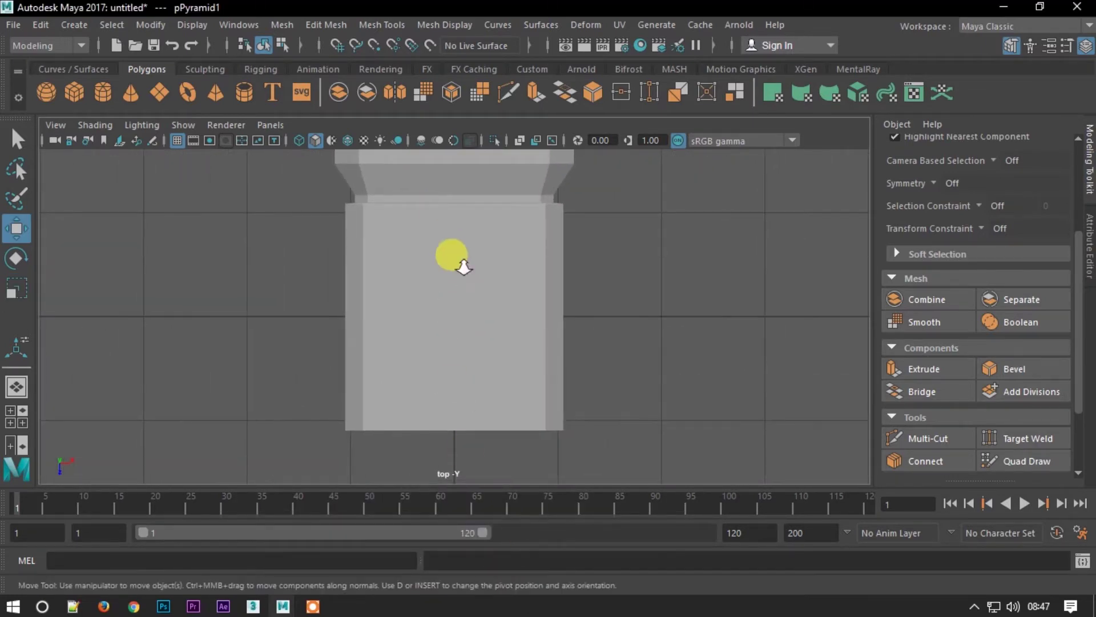
pyautogui.click(464, 267)
pyautogui.scroll(3, 485, 294)
pyautogui.scroll(3, 534, 432)
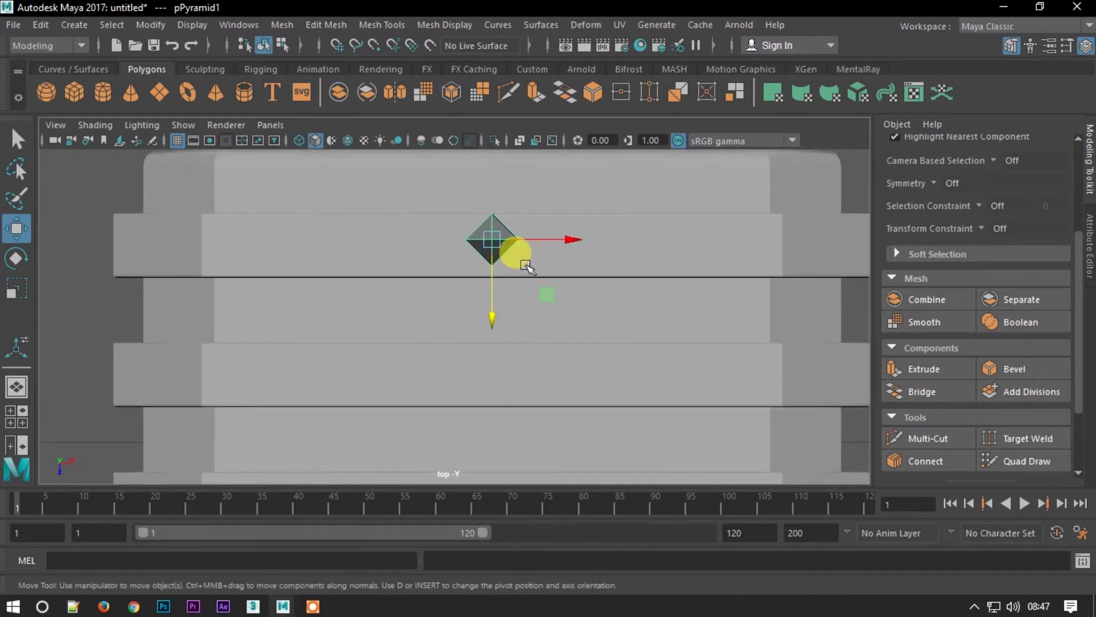
pyautogui.moveTo(573, 241); pyautogui.dragTo(342, 242)
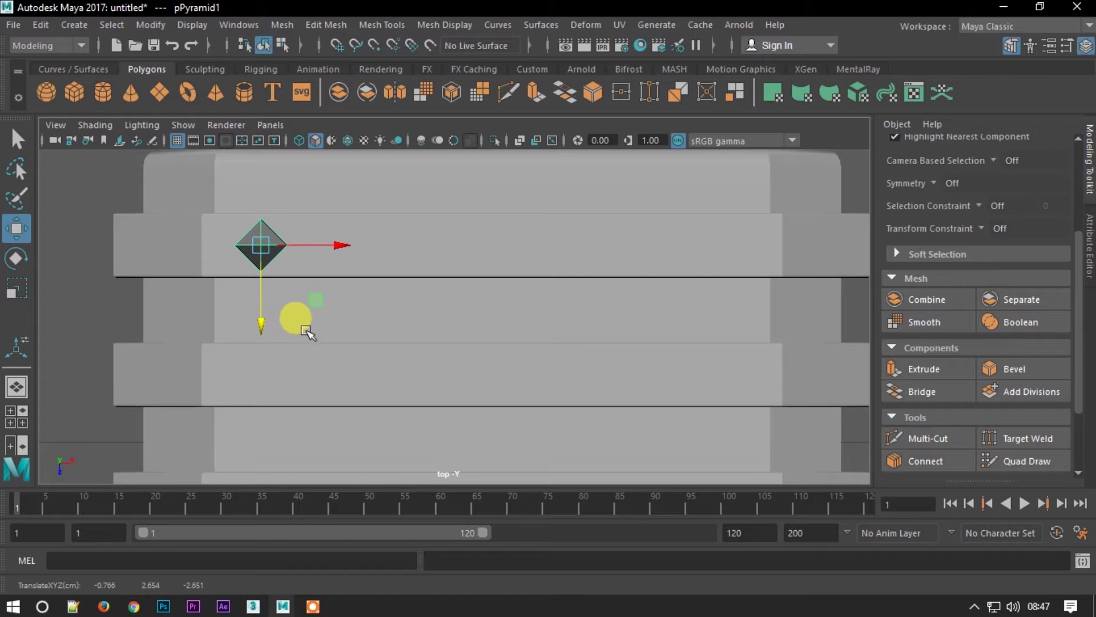
# Duplicate the spike with Ctrl+D and shift copies along X into a row of seven
pyautogui.hotkey('ctrl', 'd')
pyautogui.moveTo(342, 246); pyautogui.dragTo(809, 250)
pyautogui.hotkey('ctrl', 'd')
pyautogui.hotkey('ctrl', 'd')
pyautogui.hotkey('ctrl', 'd')
pyautogui.hotkey('ctrl', 'd')
pyautogui.hotkey('ctrl', 'd')
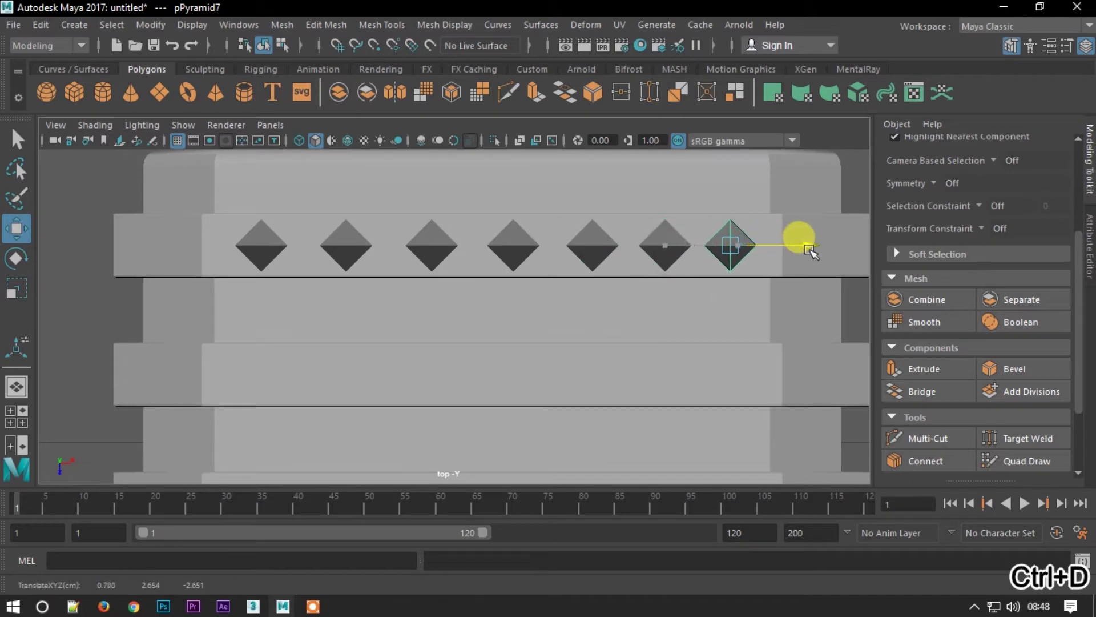
pyautogui.press('space')
pyautogui.moveTo(567, 299); pyautogui.dragTo(566, 262)
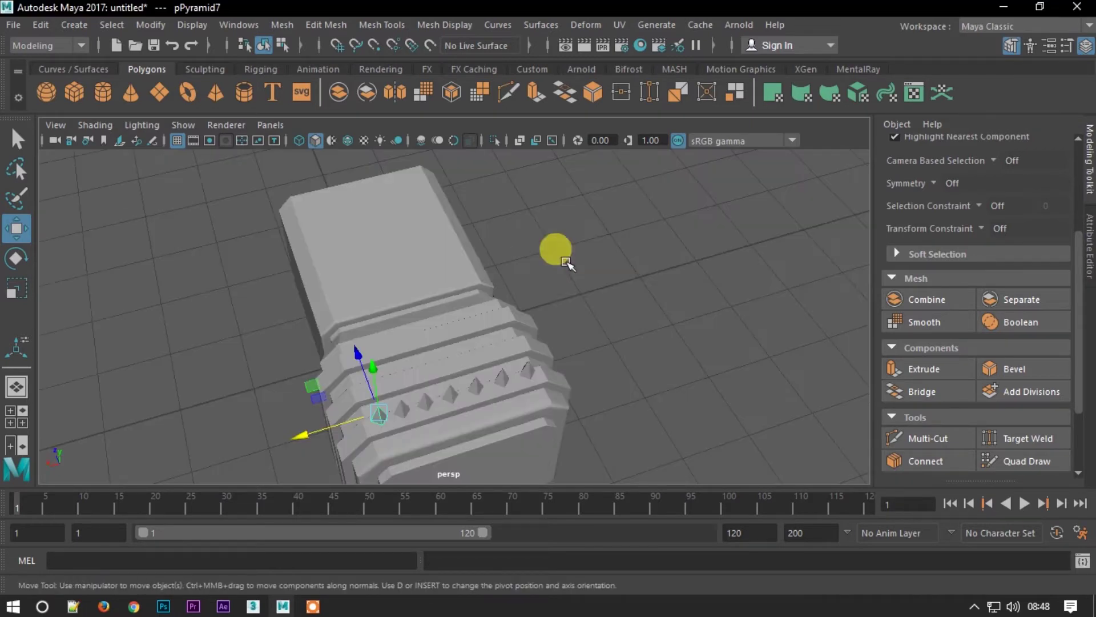
pyautogui.press('space')
pyautogui.moveTo(570, 361)
pyautogui.keyDown('alt'); pyautogui.mouseDown()
pyautogui.moveTo(563, 343)
pyautogui.moveTo(626, 306)
pyautogui.moveTo(656, 359)
pyautogui.moveTo(637, 363)
pyautogui.moveTo(635, 413)
pyautogui.mouseUp(); pyautogui.keyUp('alt')
# In Front View, check spike heights and lower one spike to sit on the rib
pyautogui.press('space')
pyautogui.moveTo(519, 288)
pyautogui.keyDown('alt'); pyautogui.mouseDown(button='right')
pyautogui.moveTo(522, 553)
pyautogui.moveTo(380, 201)
pyautogui.mouseUp(button='right'); pyautogui.keyUp('alt')
pyautogui.keyDown('alt'); pyautogui.moveTo(380, 201); pyautogui.dragTo(404, 350, button='middle'); pyautogui.keyUp('alt')
pyautogui.keyDown('alt'); pyautogui.moveTo(404, 350); pyautogui.dragTo(474, 417, button='right'); pyautogui.keyUp('alt')
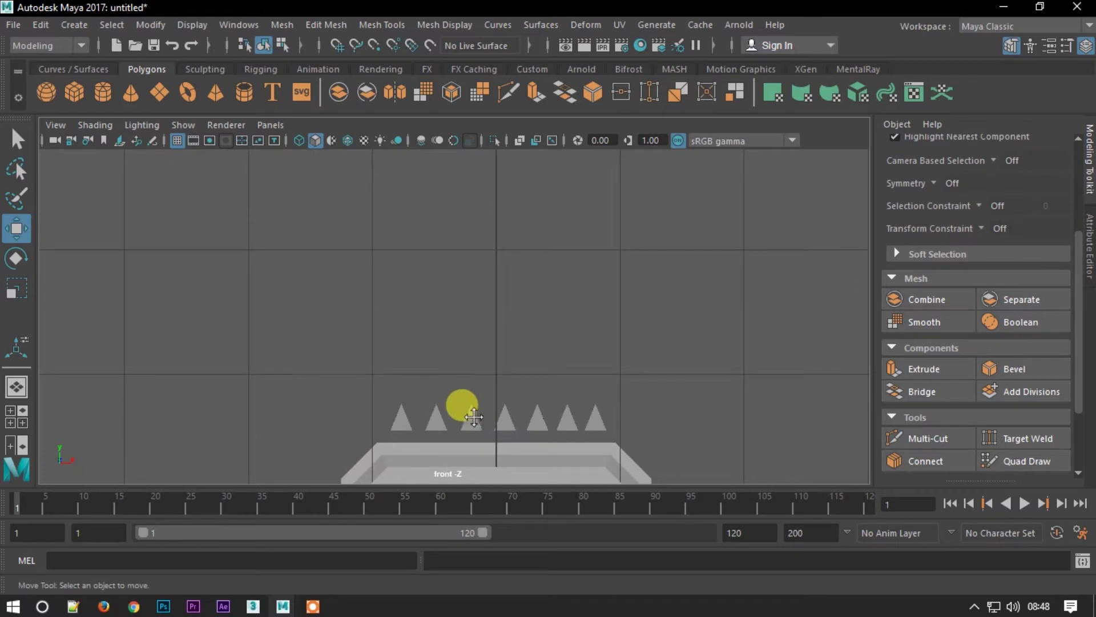
pyautogui.keyDown('alt'); pyautogui.moveTo(474, 417); pyautogui.dragTo(461, 341, button='middle'); pyautogui.keyUp('alt')
pyautogui.keyDown('alt'); pyautogui.moveTo(461, 341); pyautogui.dragTo(293, 313, button='right'); pyautogui.keyUp('alt')
pyautogui.click(575, 354)
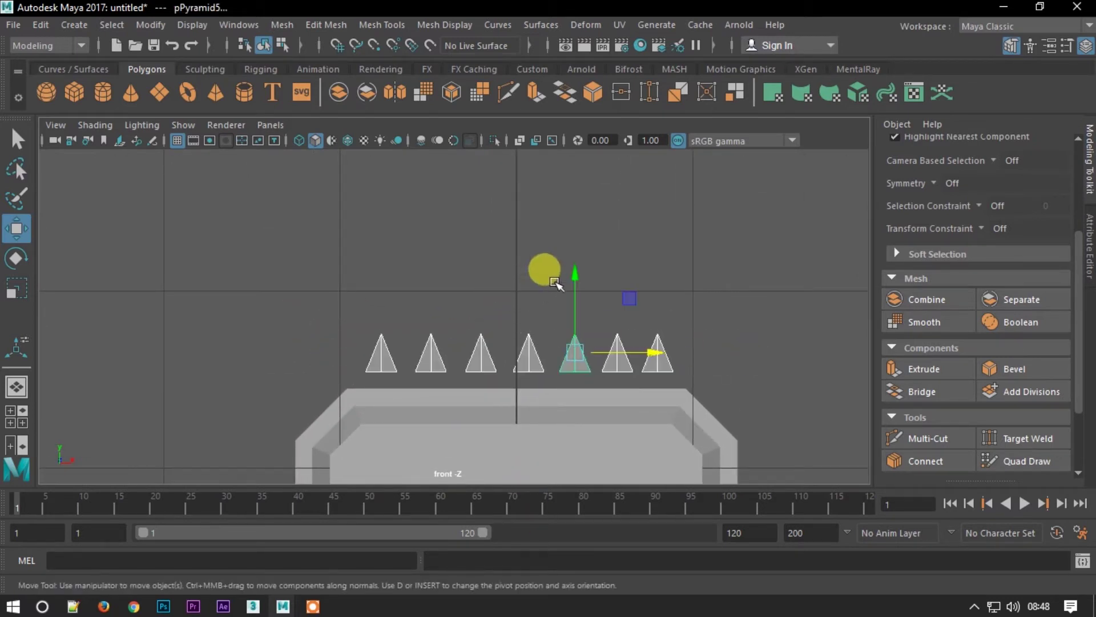
pyautogui.press('4')
pyautogui.moveTo(575, 276); pyautogui.dragTo(572, 293)
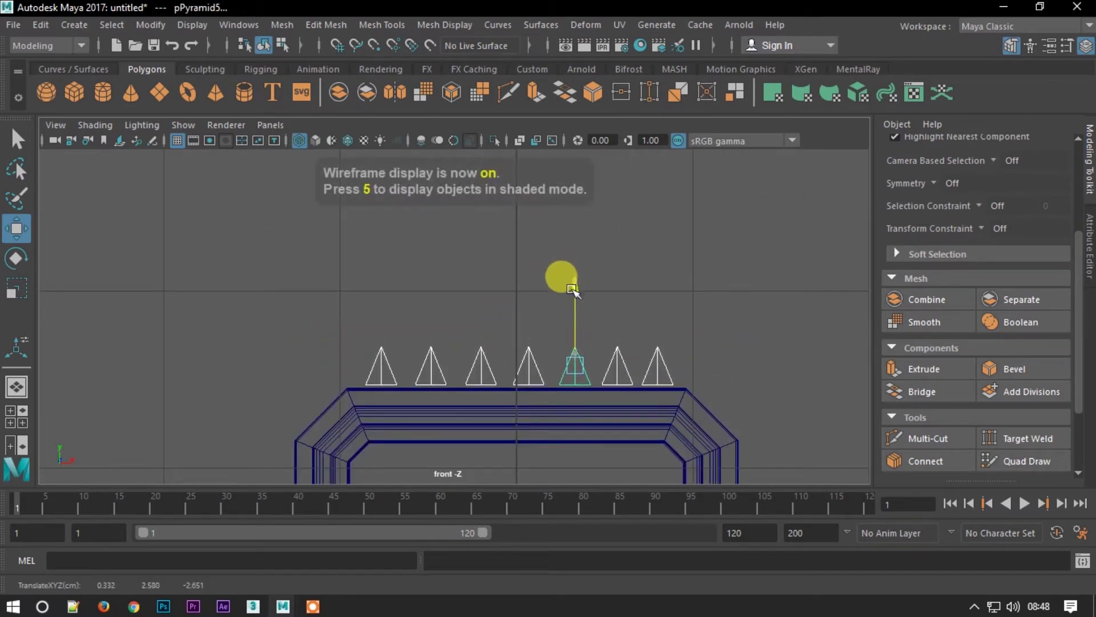
pyautogui.press('5')
# Return to Perspective View to review the spike row on the whole model
pyautogui.press('space')
pyautogui.moveTo(532, 302); pyautogui.dragTo(531, 263)
pyautogui.click(607, 379)
pyautogui.moveTo(607, 379)
pyautogui.keyDown('alt'); pyautogui.mouseDown()
pyautogui.moveTo(478, 122)
pyautogui.moveTo(482, 323)
pyautogui.moveTo(514, 316)
pyautogui.moveTo(478, 288)
pyautogui.mouseUp(); pyautogui.keyUp('alt')
pyautogui.moveTo(477, 288)
pyautogui.keyDown('alt'); pyautogui.mouseDown(button='right')
pyautogui.moveTo(522, 405)
pyautogui.moveTo(497, 343)
pyautogui.mouseUp(button='right'); pyautogui.keyUp('alt')
pyautogui.moveTo(497, 343)
pyautogui.keyDown('alt'); pyautogui.mouseDown()
pyautogui.moveTo(661, 384)
pyautogui.moveTo(510, 313)
pyautogui.moveTo(429, 363)
pyautogui.mouseUp(); pyautogui.keyUp('alt')
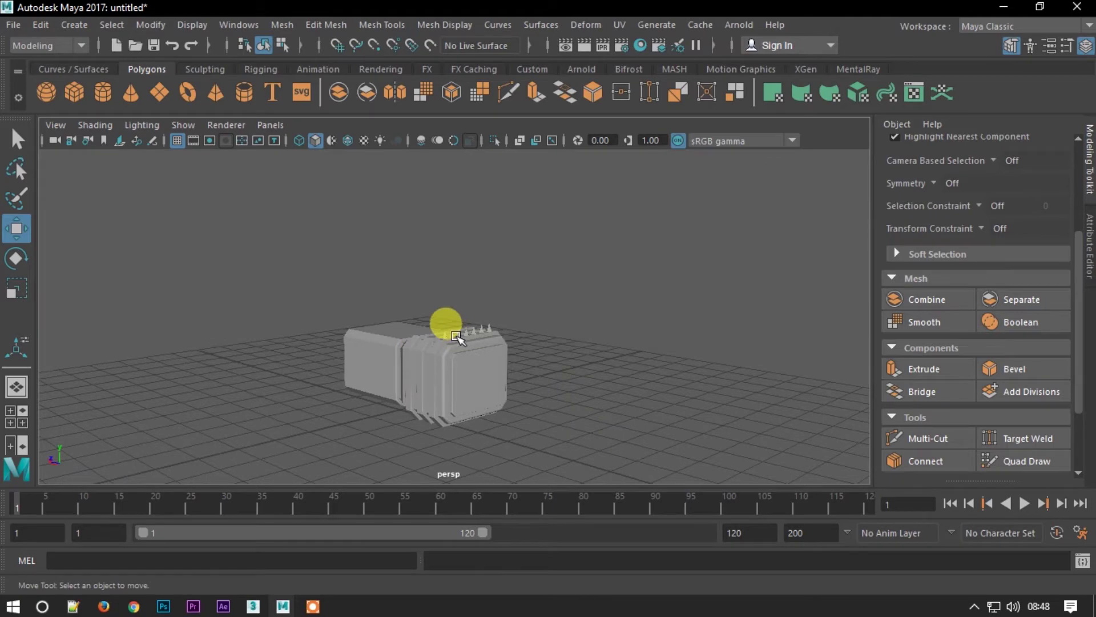
pyautogui.click(446, 333)
# Slide one spike right to even the spacing, then combine all seven spikes into one mesh
pyautogui.keyDown('alt'); pyautogui.moveTo(447, 334); pyautogui.dragTo(477, 462, button='right'); pyautogui.keyUp('alt')
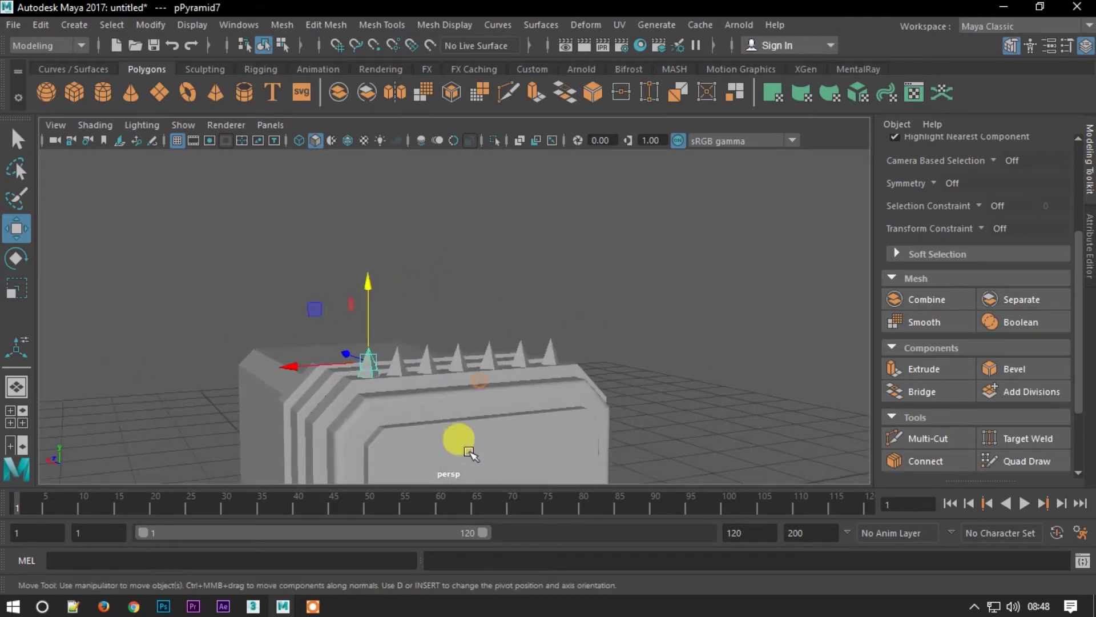
pyautogui.click(412, 363)
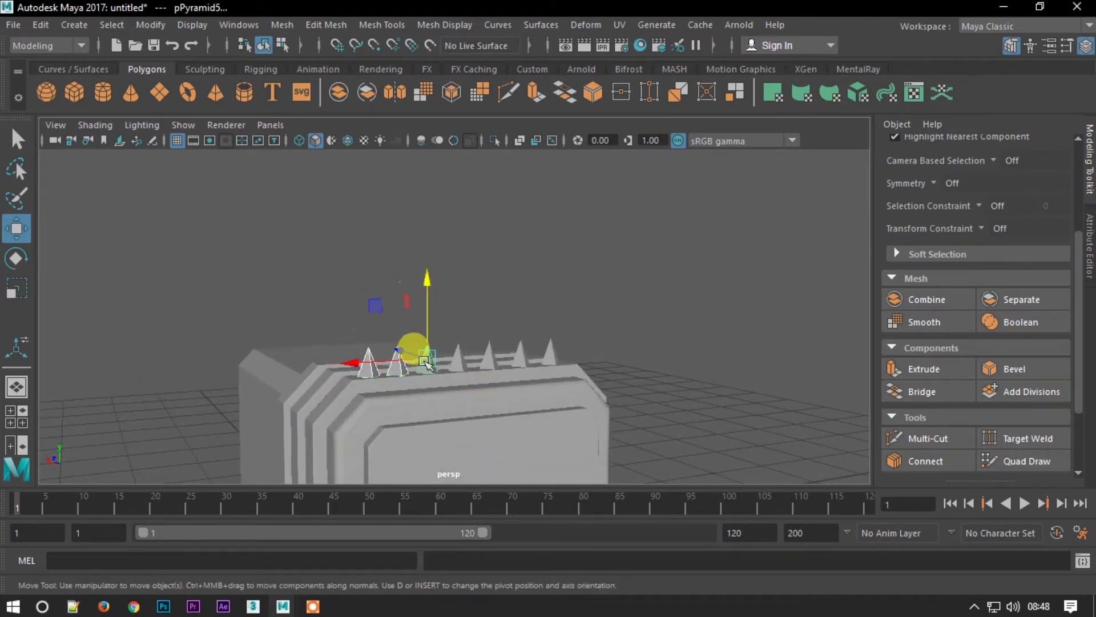
pyautogui.moveTo(492, 360); pyautogui.dragTo(551, 355)
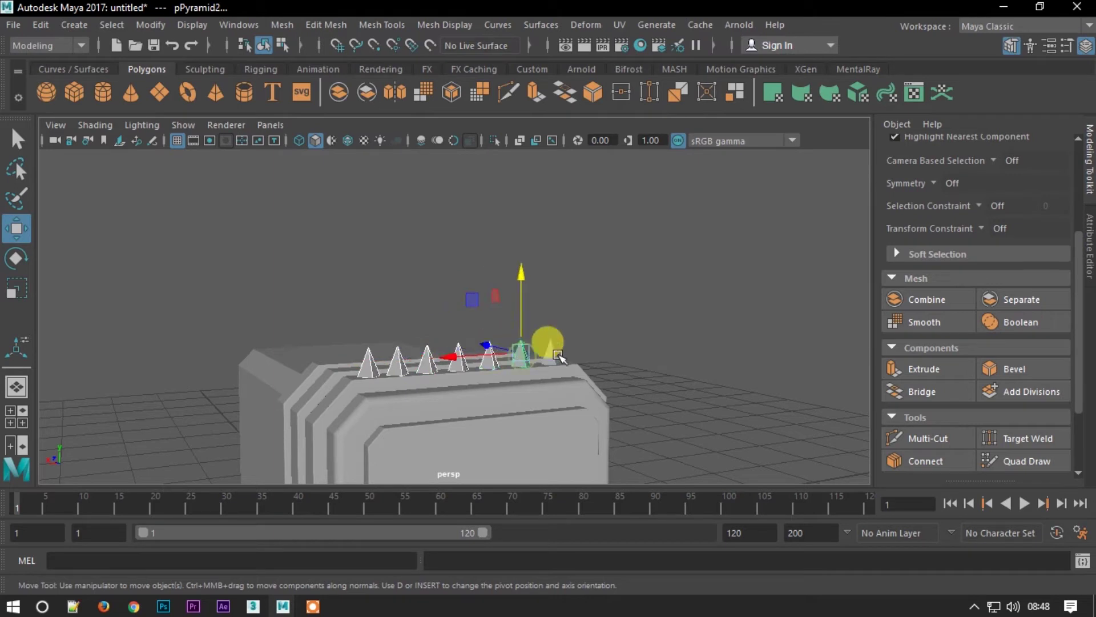
pyautogui.click(926, 299)
pyautogui.moveTo(502, 355)
pyautogui.keyDown('alt'); pyautogui.mouseDown()
pyautogui.moveTo(542, 200)
pyautogui.moveTo(502, 375)
pyautogui.mouseUp(); pyautogui.keyUp('alt')
# Duplicate the combined spike row and move the copy down to the head's bottom
pyautogui.hotkey('ctrl', 'd')
pyautogui.moveTo(459, 254)
pyautogui.mouseDown()
pyautogui.moveTo(464, 382)
pyautogui.moveTo(464, 362)
pyautogui.mouseUp()
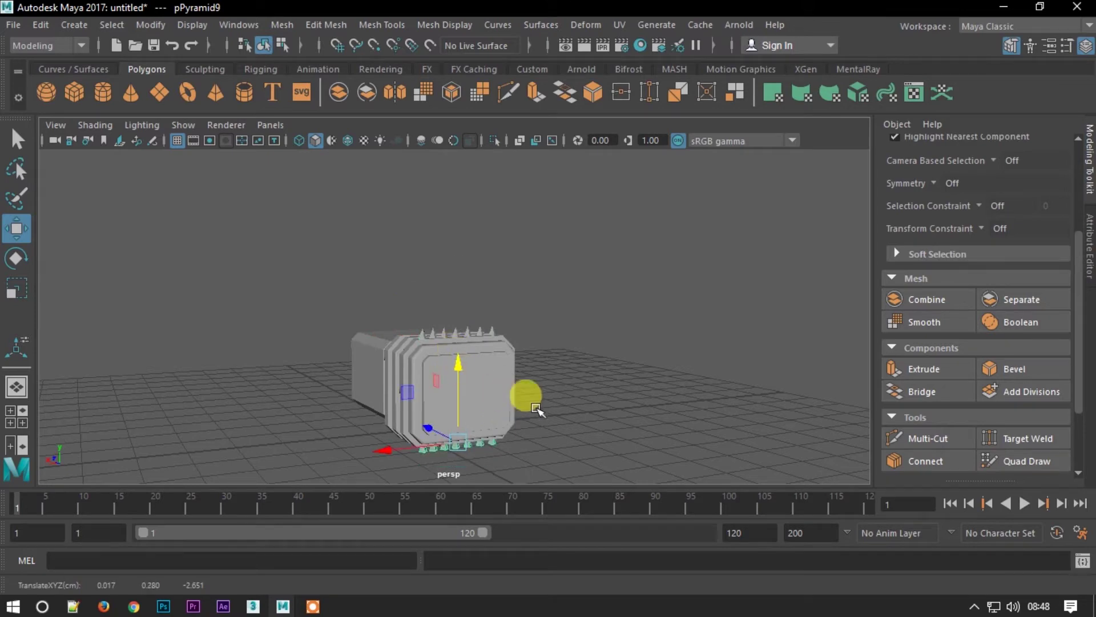
pyautogui.keyDown('alt'); pyautogui.moveTo(526, 396); pyautogui.dragTo(533, 433); pyautogui.keyUp('alt')
# In Front View, rotate the lower spike row roughly upside down to point downward
pyautogui.press('space')
pyautogui.moveTo(585, 355); pyautogui.dragTo(542, 400)
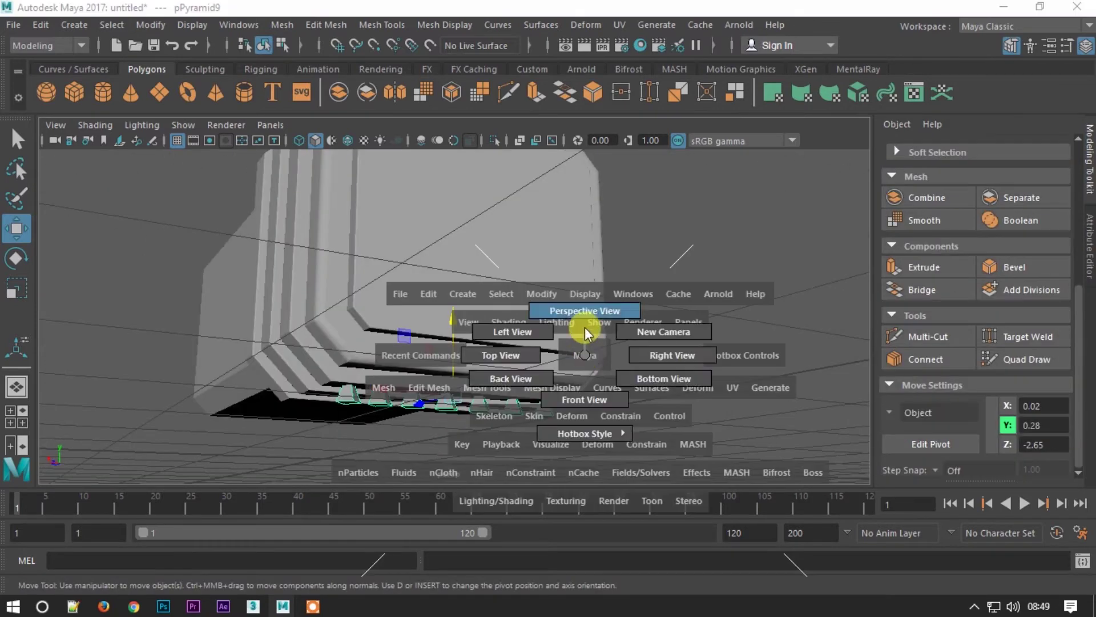
pyautogui.keyDown('alt'); pyautogui.moveTo(547, 402); pyautogui.dragTo(565, 298, button='middle'); pyautogui.keyUp('alt')
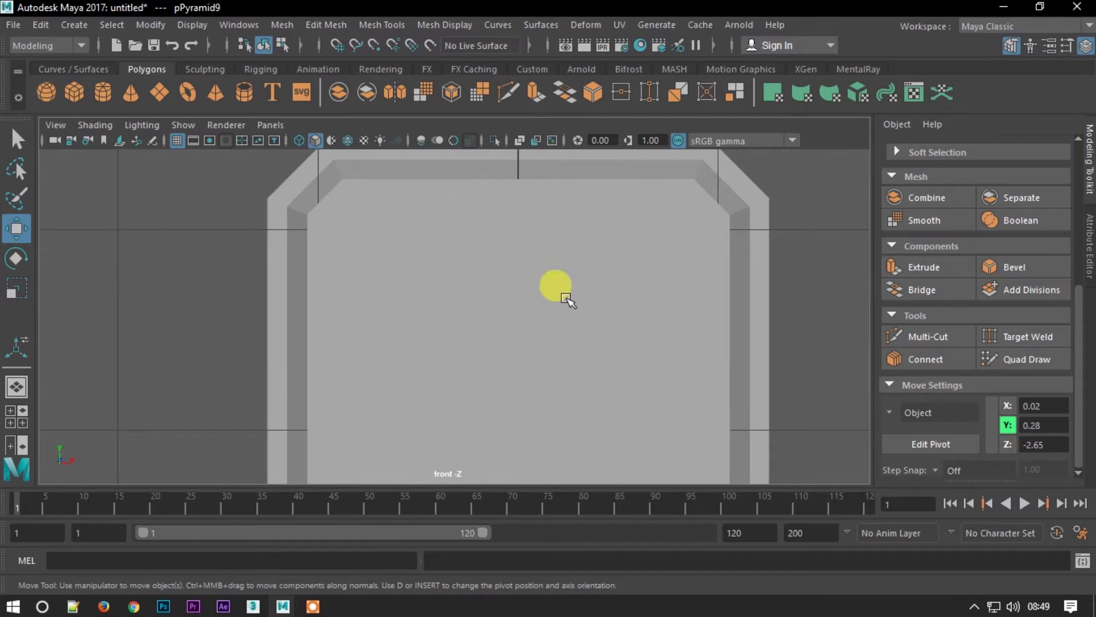
pyautogui.keyDown('alt'); pyautogui.moveTo(578, 402); pyautogui.dragTo(549, 255, button='middle'); pyautogui.keyUp('alt')
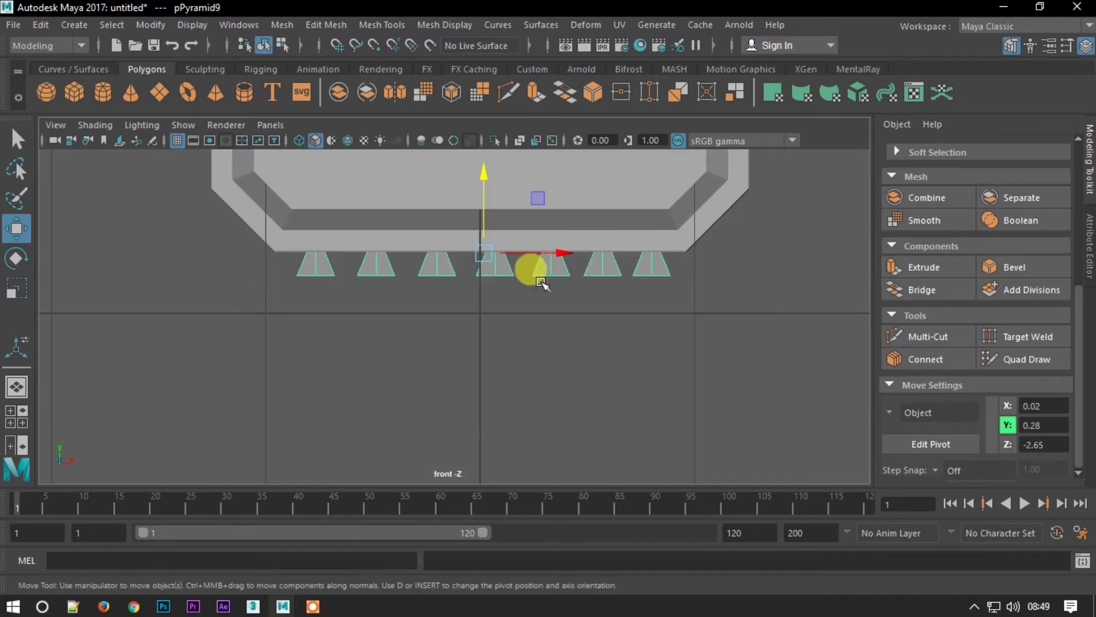
pyautogui.press('e')
pyautogui.moveTo(399, 228)
pyautogui.mouseDown()
pyautogui.moveTo(446, 338)
pyautogui.moveTo(596, 278)
pyautogui.mouseUp()
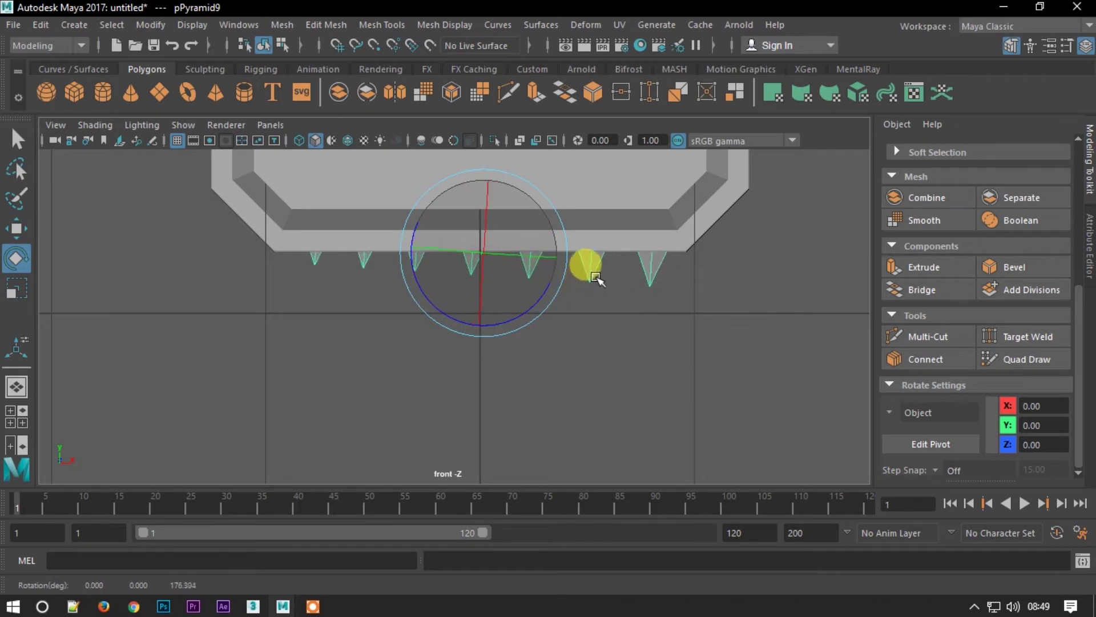
pyautogui.moveTo(598, 271); pyautogui.dragTo(587, 265)
pyautogui.press('4')
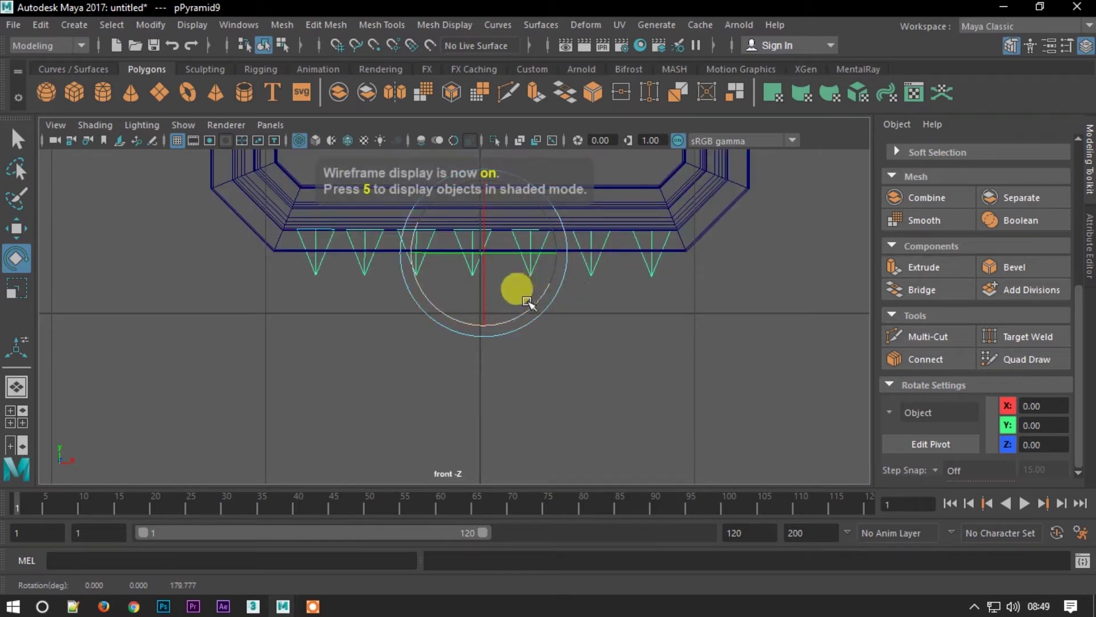
pyautogui.moveTo(525, 309); pyautogui.dragTo(528, 308)
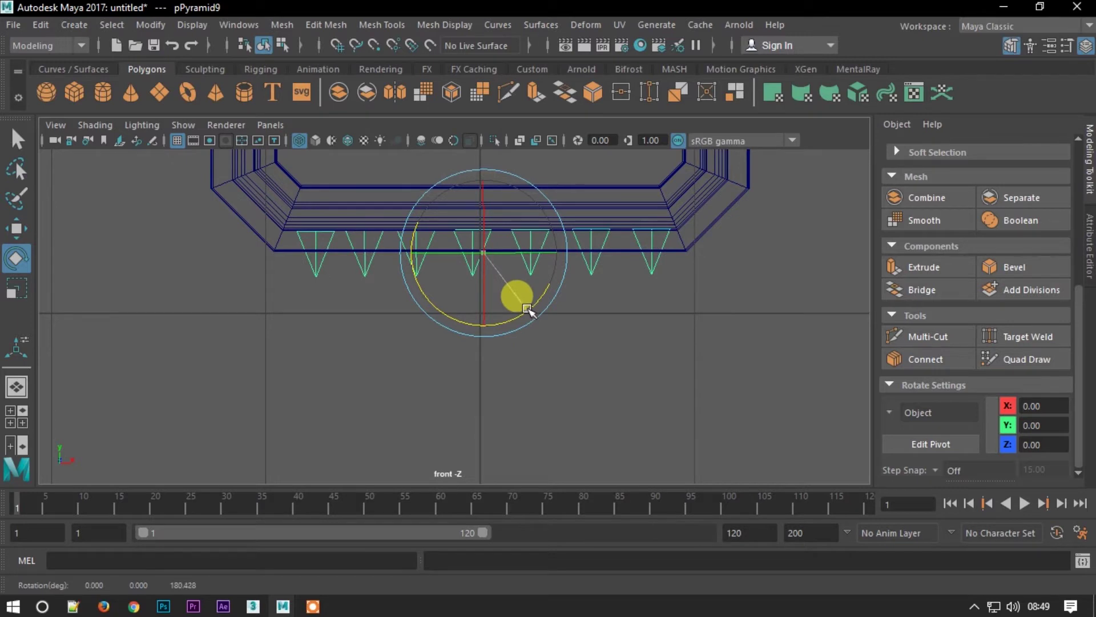
pyautogui.moveTo(526, 309); pyautogui.dragTo(481, 355)
# Set the spike row pPyramid9's Rotate Z to exactly 180 in the Attribute Editor
pyautogui.press('w')
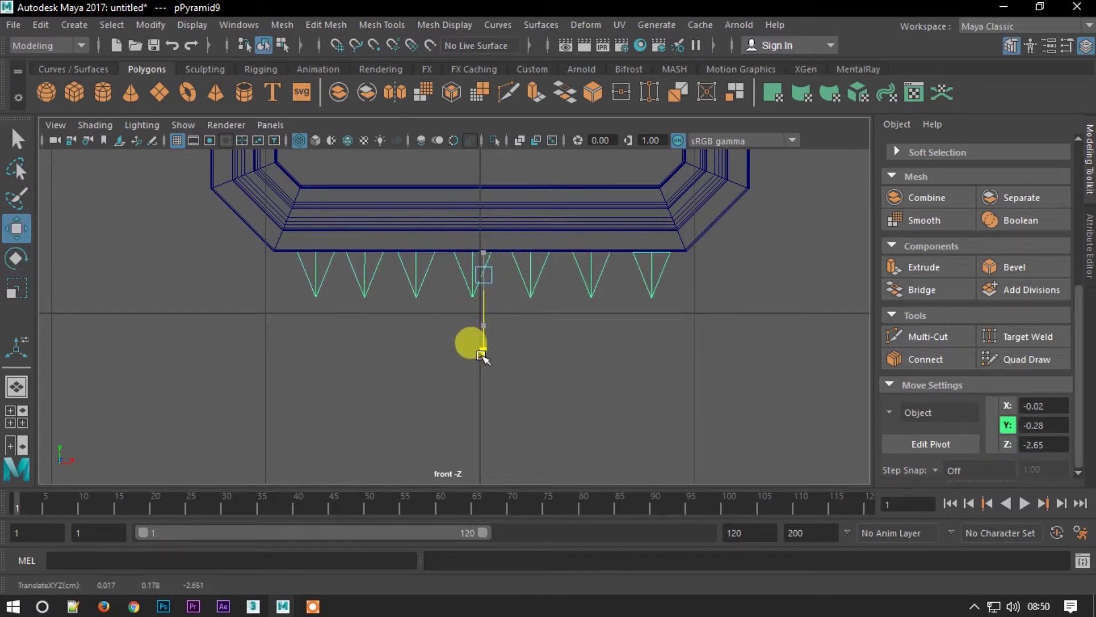
pyautogui.press('e')
pyautogui.click(1085, 254)
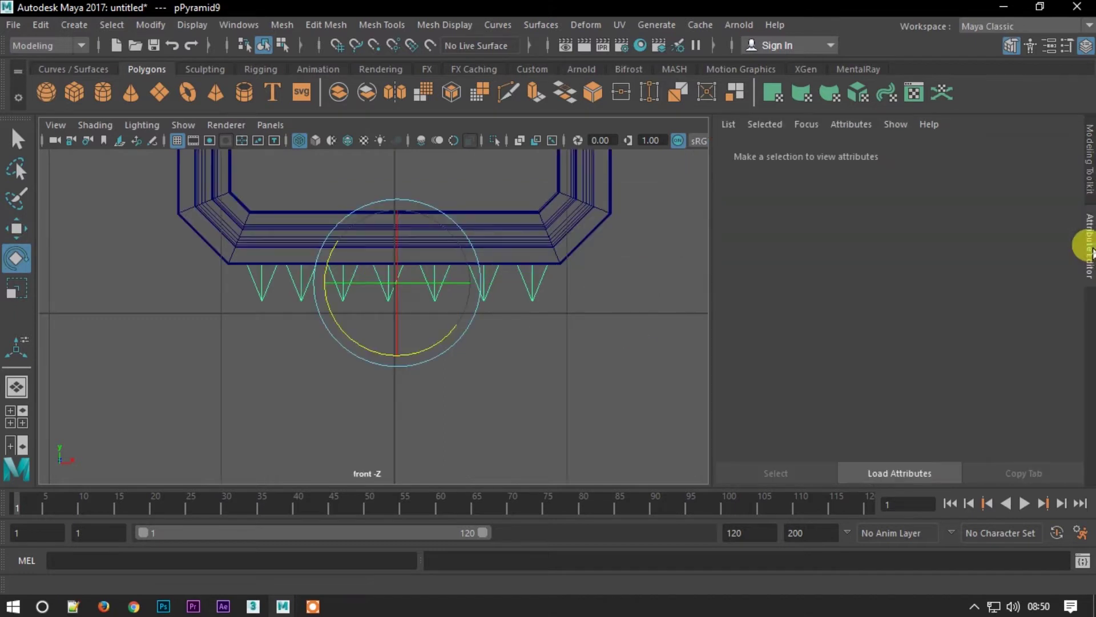
pyautogui.scroll(2, 1063, 303)
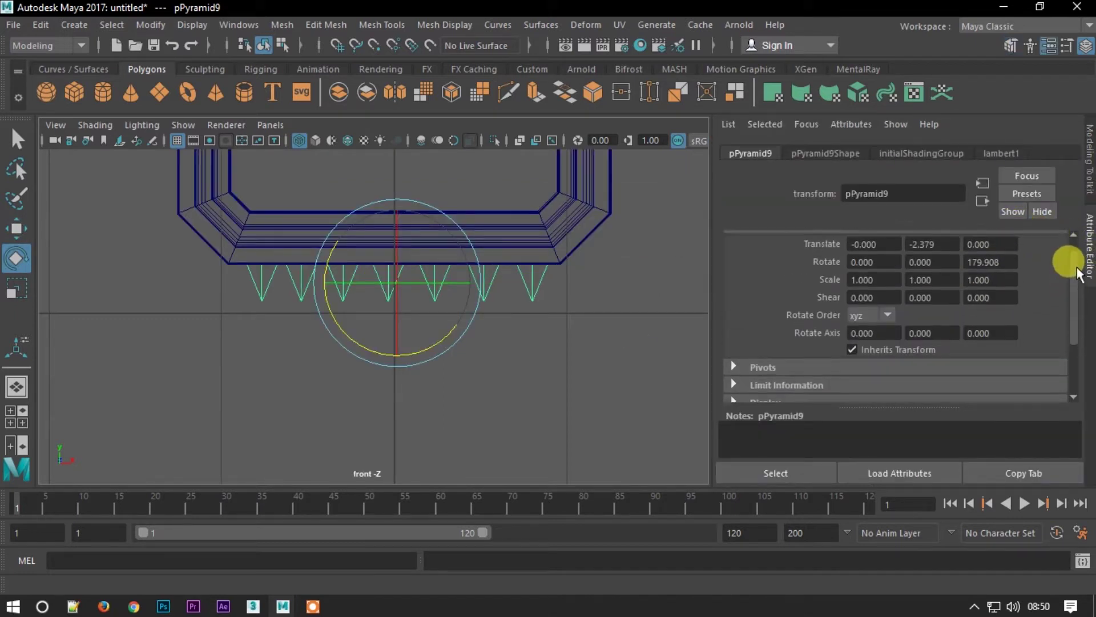
pyautogui.click(992, 257)
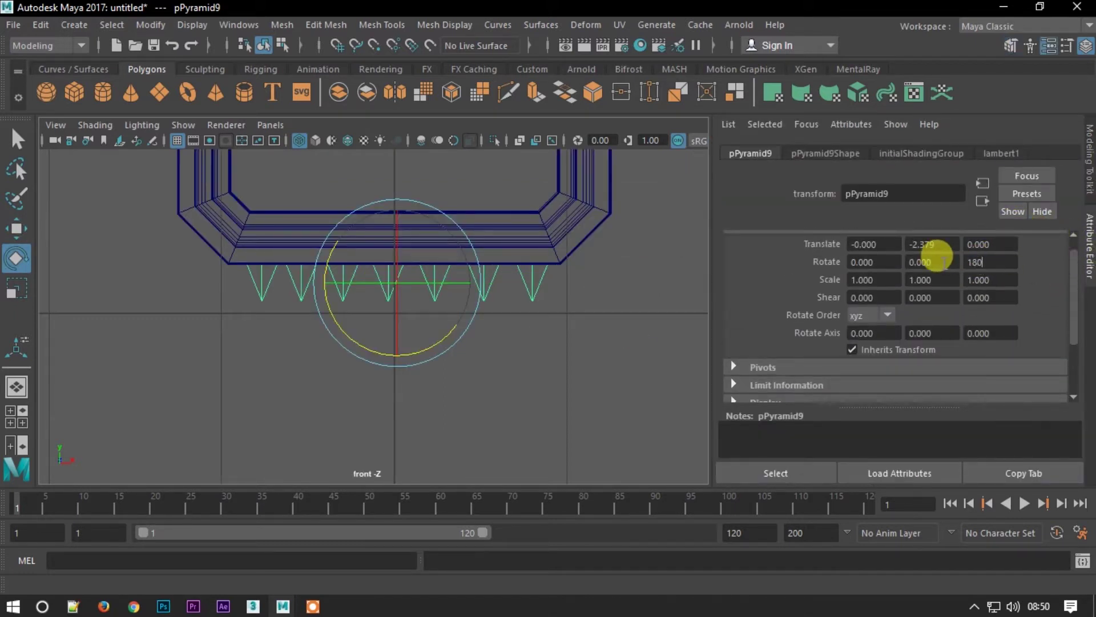
pyautogui.click(533, 318)
pyautogui.click(428, 292)
pyautogui.click(1057, 185)
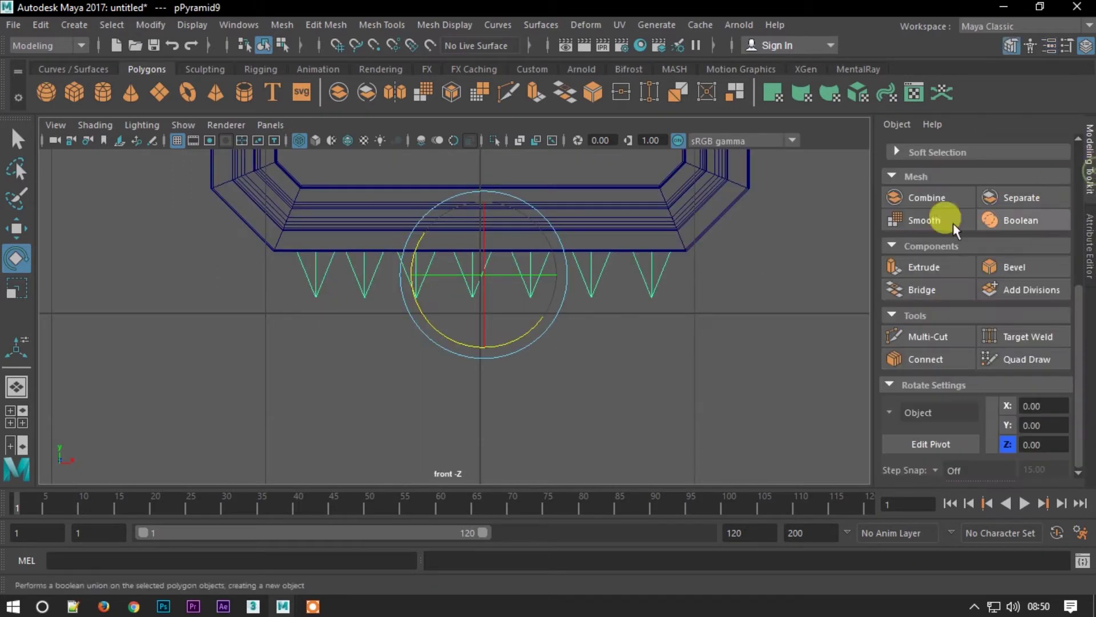
# Back in shaded Perspective View, combine the head and both spike rows into one mesh
pyautogui.press('space')
pyautogui.moveTo(698, 284); pyautogui.dragTo(697, 251)
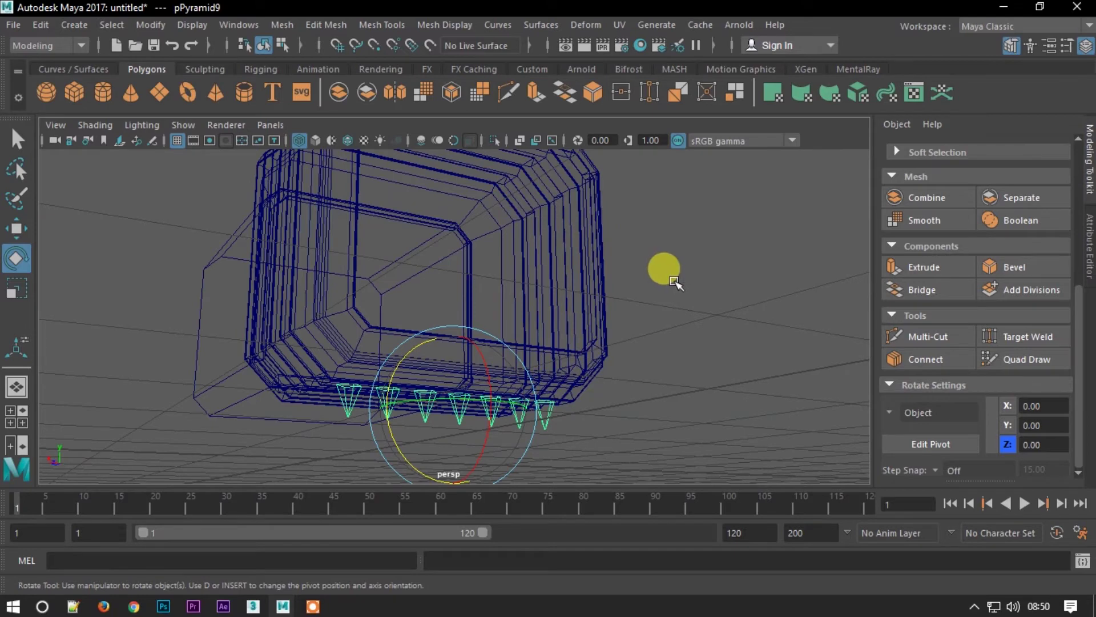
pyautogui.press('5')
pyautogui.click(676, 283)
pyautogui.keyDown('alt'); pyautogui.moveTo(692, 335); pyautogui.dragTo(661, 154); pyautogui.keyUp('alt')
pyautogui.press('w')
pyautogui.moveTo(597, 276)
pyautogui.keyDown('alt'); pyautogui.mouseDown()
pyautogui.moveTo(661, 348)
pyautogui.moveTo(602, 325)
pyautogui.moveTo(600, 289)
pyautogui.moveTo(265, 421)
pyautogui.mouseUp(); pyautogui.keyUp('alt')
pyautogui.click(944, 203)
# Mirror the combined head along Z using the Mesh > Mirror options
pyautogui.moveTo(587, 342)
pyautogui.keyDown('alt'); pyautogui.mouseDown()
pyautogui.moveTo(465, 306)
pyautogui.moveTo(511, 399)
pyautogui.mouseUp(); pyautogui.keyUp('alt')
pyautogui.click(282, 24)
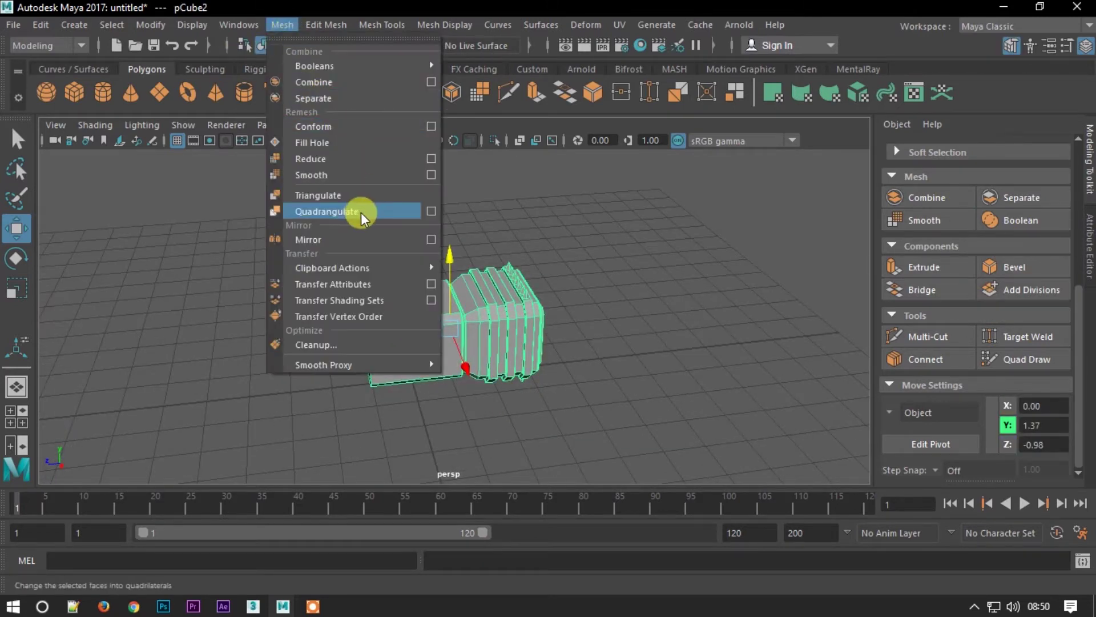
pyautogui.click(431, 240)
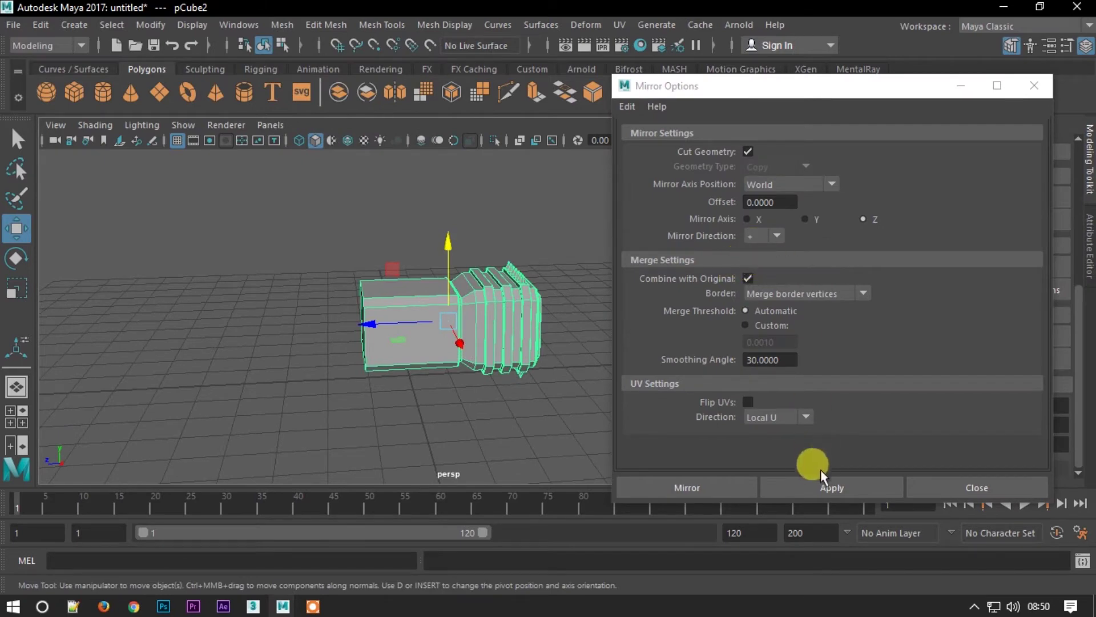
pyautogui.click(822, 486)
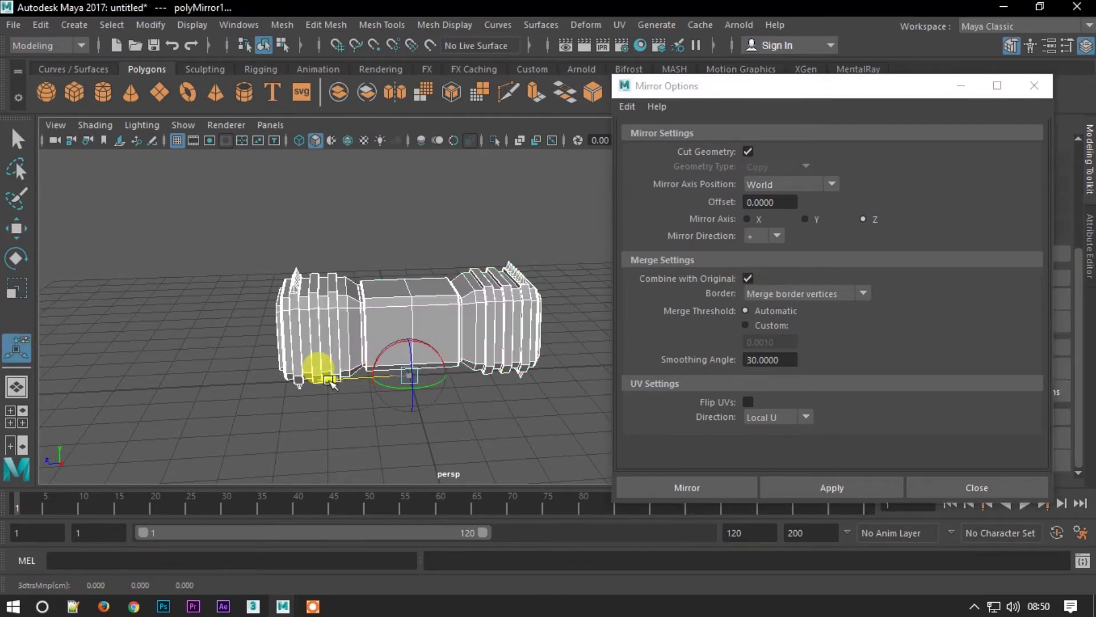
pyautogui.click(946, 489)
pyautogui.press('w')
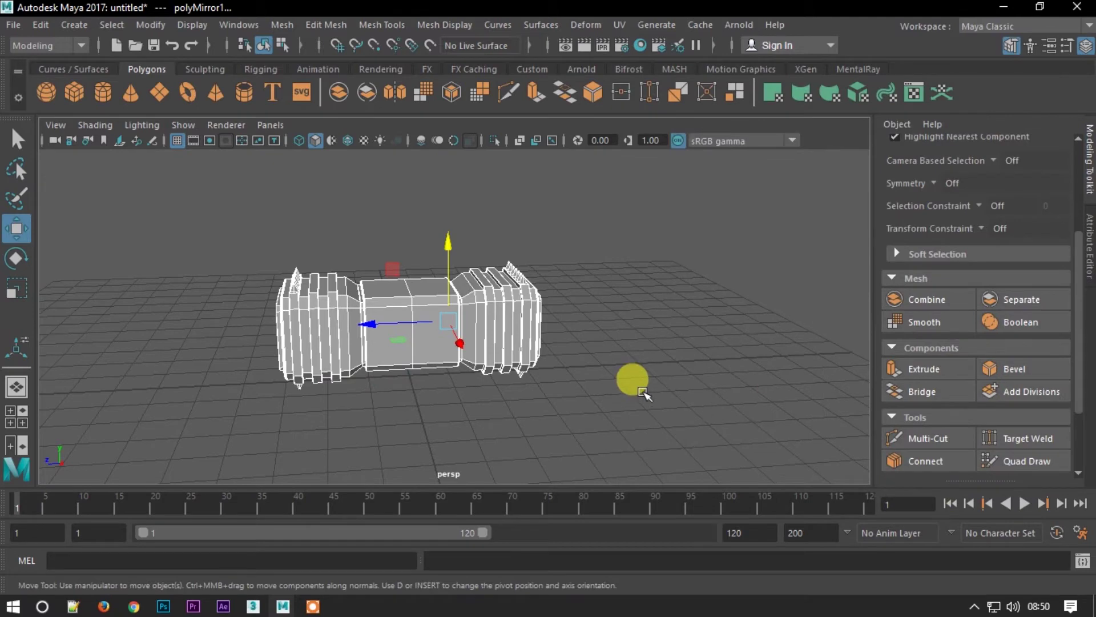
pyautogui.click(631, 379)
pyautogui.moveTo(548, 379)
pyautogui.keyDown('alt'); pyautogui.mouseDown()
pyautogui.moveTo(501, 375)
pyautogui.moveTo(404, 298)
pyautogui.moveTo(457, 327)
pyautogui.moveTo(416, 374)
pyautogui.moveTo(296, 392)
pyautogui.moveTo(352, 364)
pyautogui.moveTo(461, 357)
pyautogui.moveTo(485, 394)
pyautogui.moveTo(330, 323)
pyautogui.moveTo(327, 393)
pyautogui.mouseUp(); pyautogui.keyUp('alt')
# Create a new polygon pyramid above the head and show its polyPyramid2 construction settings
pyautogui.click(203, 83)
pyautogui.moveTo(252, 213)
pyautogui.keyDown('alt'); pyautogui.mouseDown()
pyautogui.moveTo(404, 287)
pyautogui.moveTo(392, 171)
pyautogui.mouseUp(); pyautogui.keyUp('alt')
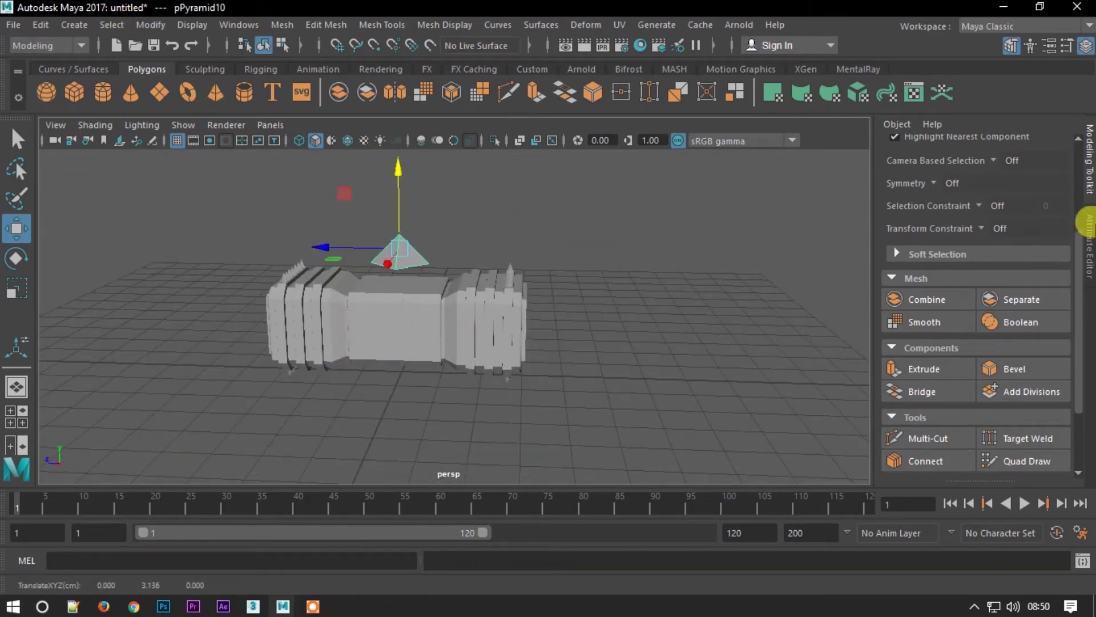
pyautogui.click(1088, 242)
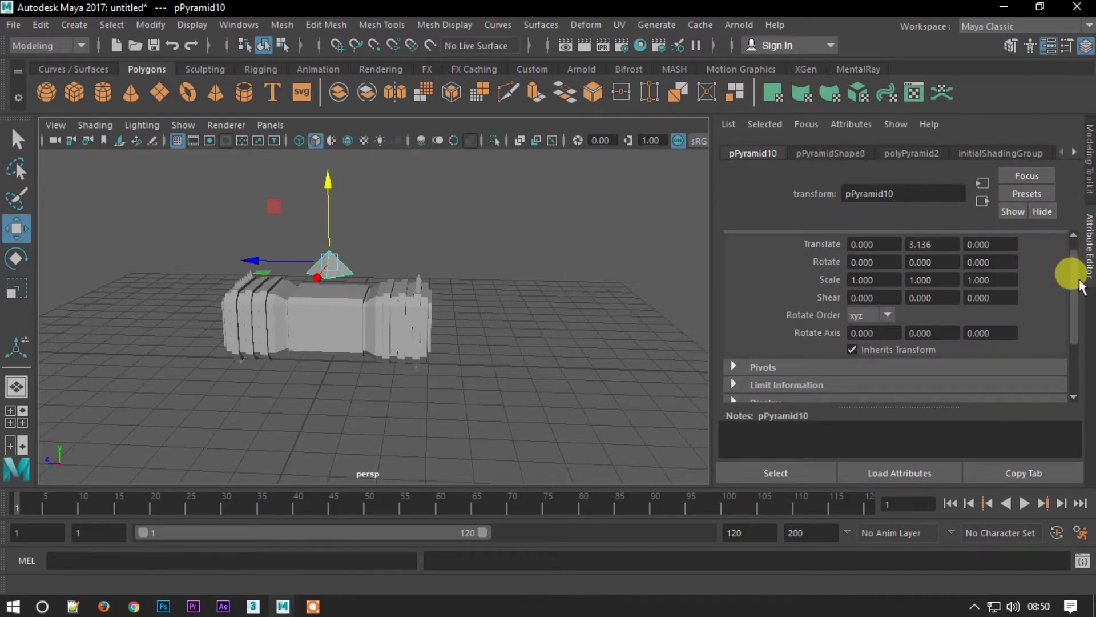
pyautogui.moveTo(1076, 289)
pyautogui.mouseDown()
pyautogui.moveTo(1069, 323)
pyautogui.moveTo(1074, 269)
pyautogui.mouseUp()
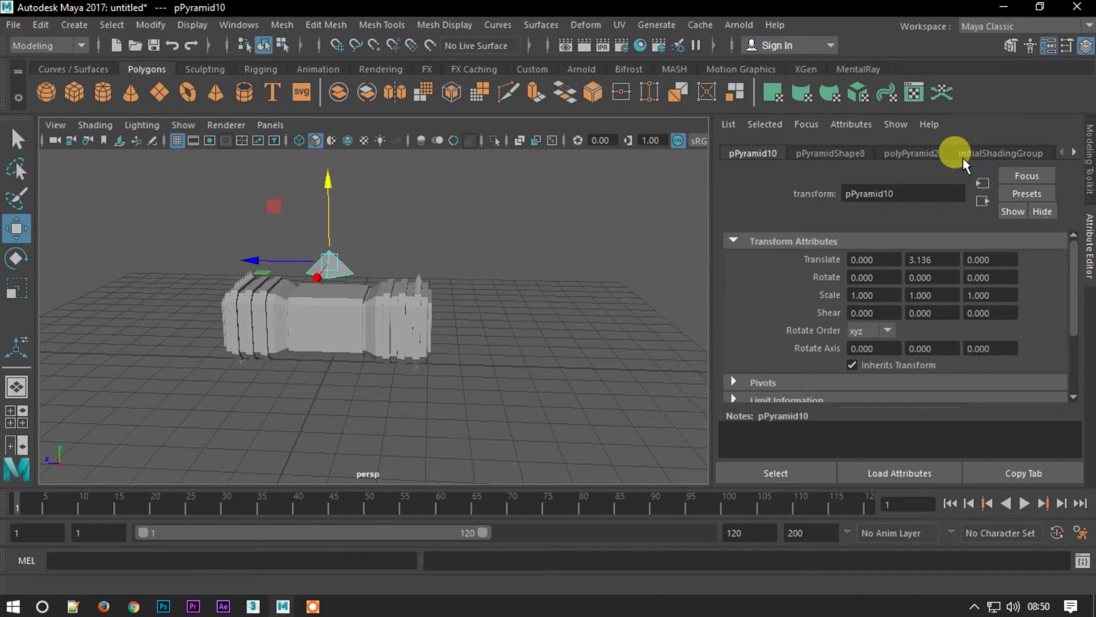
pyautogui.click(917, 149)
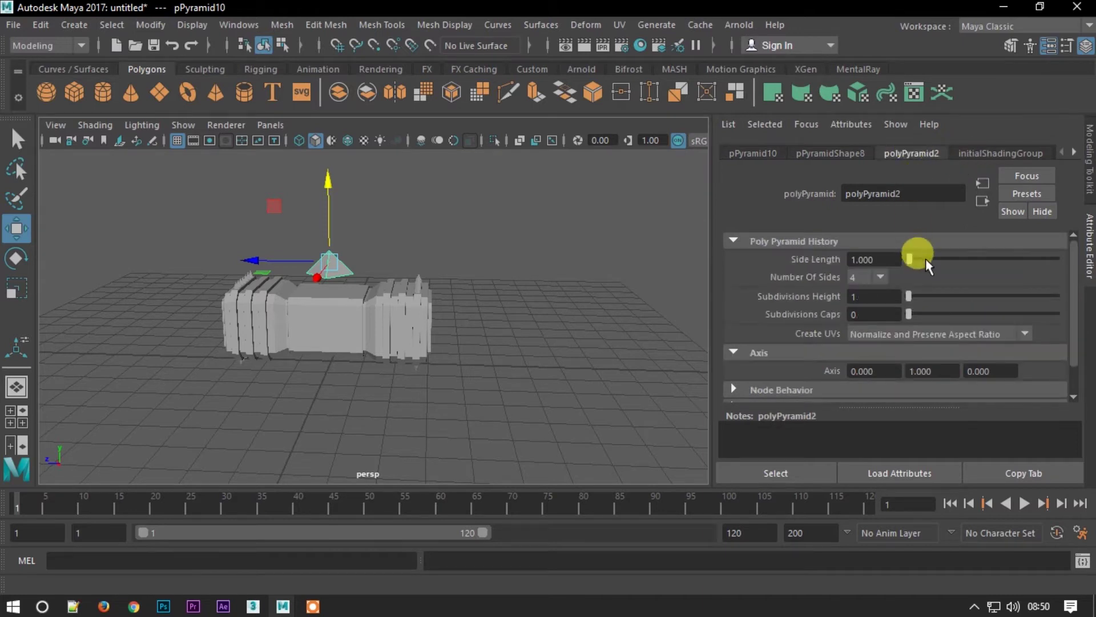
pyautogui.moveTo(910, 293); pyautogui.dragTo(924, 317)
pyautogui.moveTo(373, 264)
pyautogui.keyDown('alt'); pyautogui.mouseDown()
pyautogui.moveTo(377, 197)
pyautogui.moveTo(323, 232)
pyautogui.mouseUp(); pyautogui.keyUp('alt')
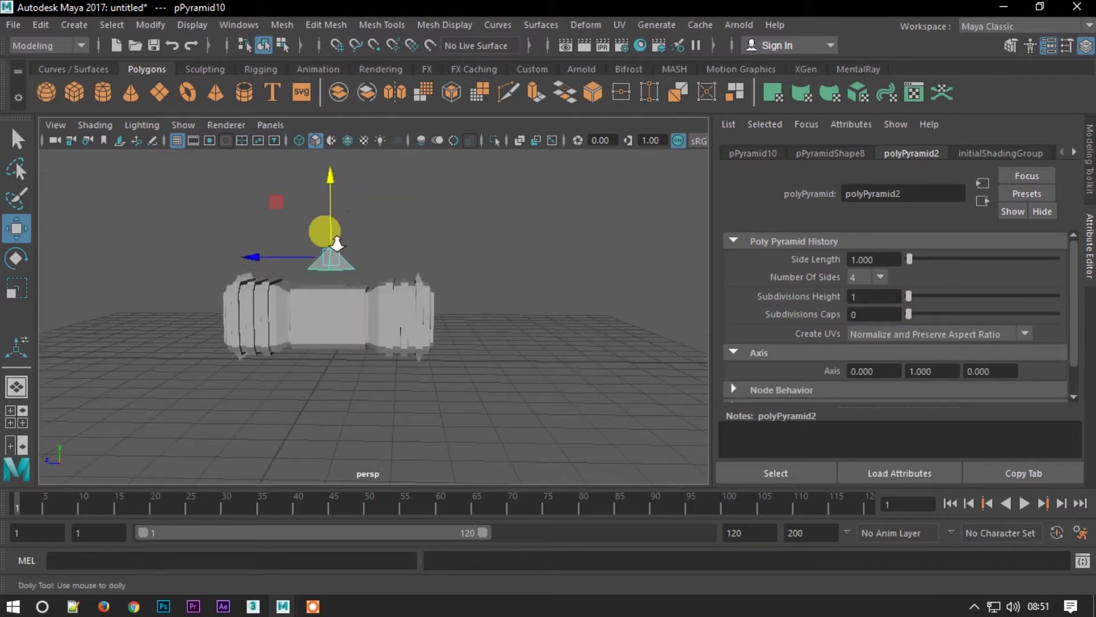
pyautogui.scroll(3, 331, 257)
pyautogui.keyDown('alt'); pyautogui.moveTo(338, 285); pyautogui.dragTo(355, 284); pyautogui.keyUp('alt')
# Keep the pyramid's side length at 1 and set its Number Of Sides to 5
pyautogui.moveTo(1069, 272); pyautogui.dragTo(1085, 215)
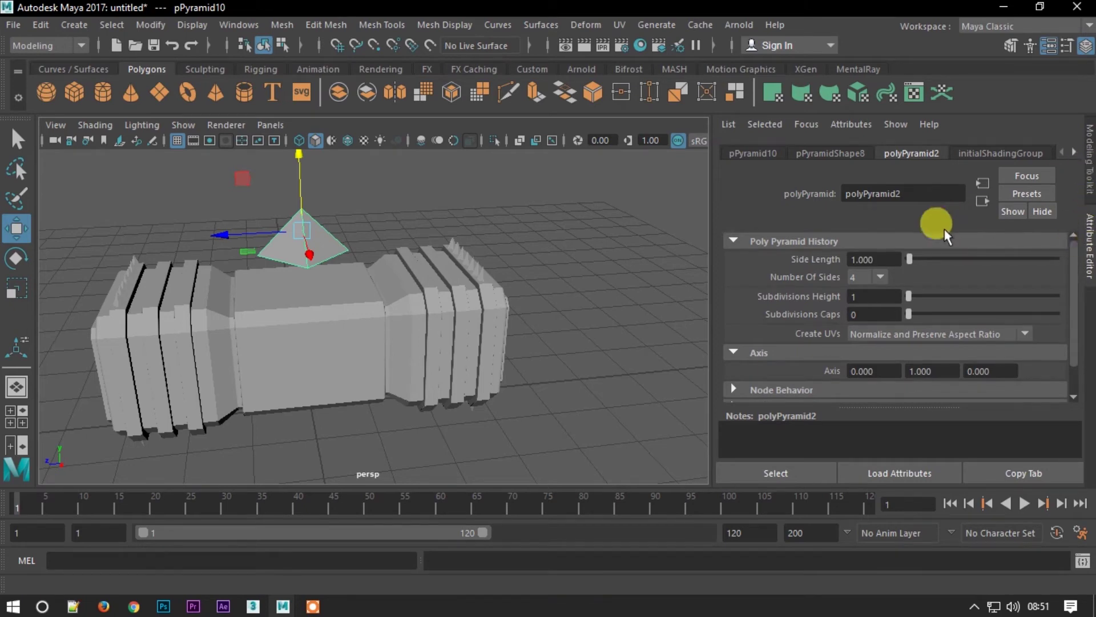
pyautogui.moveTo(909, 258); pyautogui.dragTo(887, 251)
pyautogui.write('1')
pyautogui.press('Return')
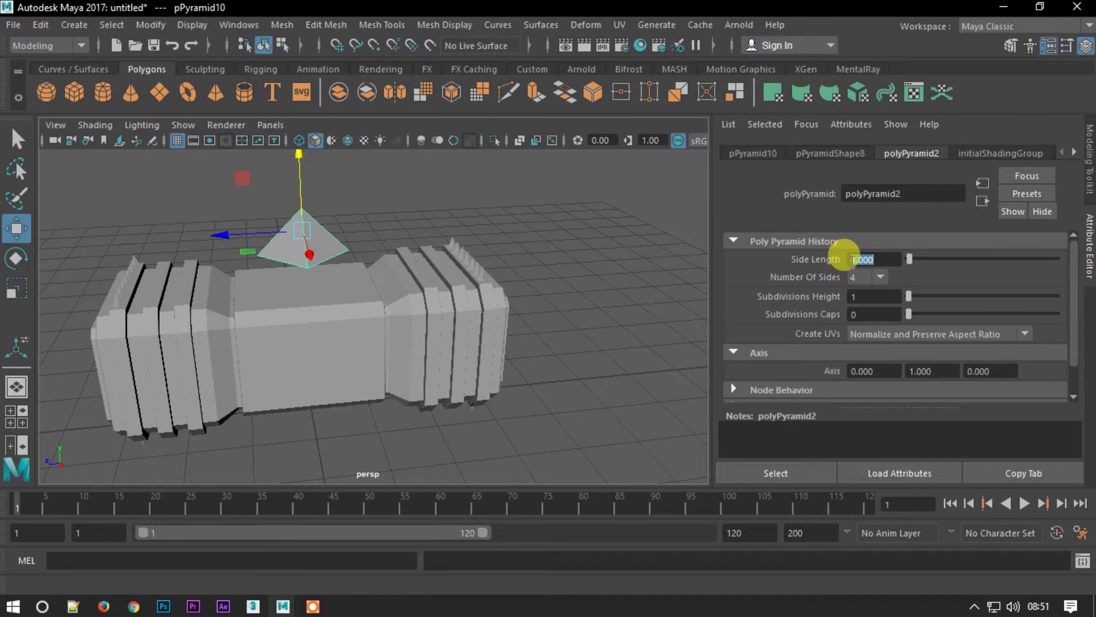
pyautogui.click(880, 278)
pyautogui.click(867, 330)
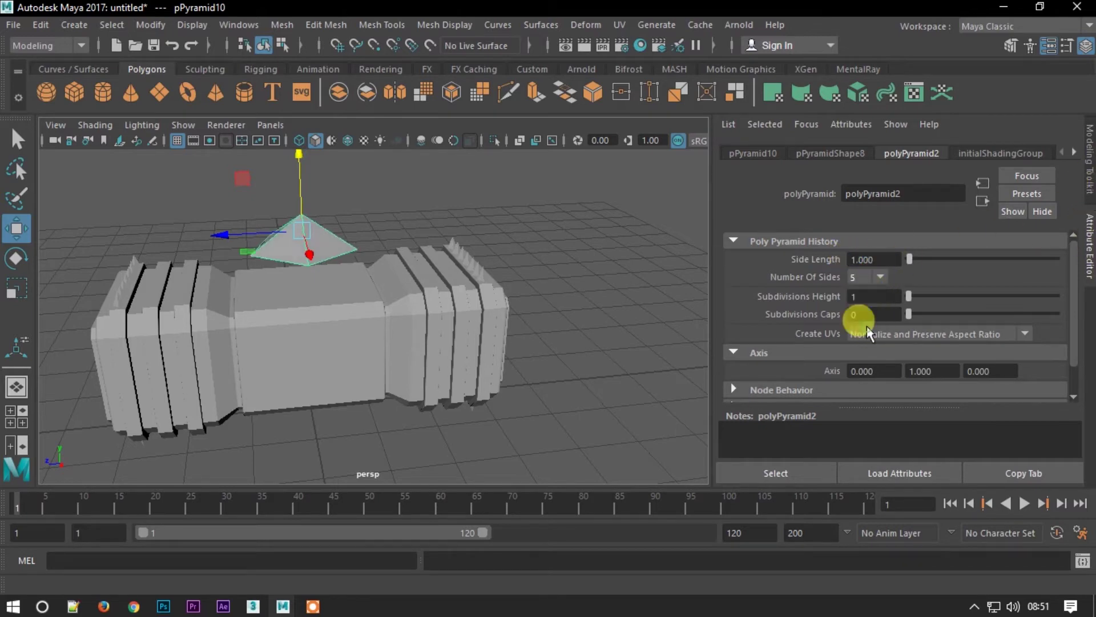
pyautogui.keyDown('alt'); pyautogui.moveTo(429, 301); pyautogui.dragTo(504, 312); pyautogui.keyUp('alt')
pyautogui.click(1088, 177)
pyautogui.keyDown('alt'); pyautogui.moveTo(399, 285); pyautogui.dragTo(363, 306); pyautogui.keyUp('alt')
pyautogui.moveTo(363, 306)
pyautogui.keyDown('alt'); pyautogui.mouseDown(button='right')
pyautogui.moveTo(421, 416)
pyautogui.moveTo(421, 301)
pyautogui.mouseUp(button='right'); pyautogui.keyUp('alt')
pyautogui.keyDown('alt'); pyautogui.moveTo(420, 302); pyautogui.dragTo(484, 330); pyautogui.keyUp('alt')
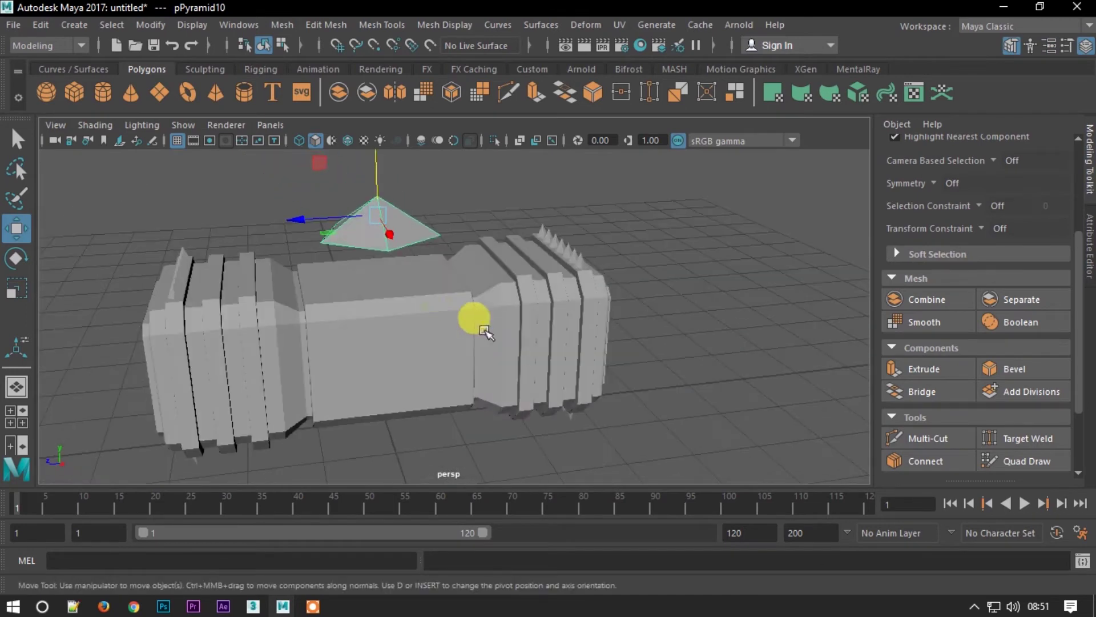
# Scale the five-sided pyramid into a small, tall spike and lower it onto the head
pyautogui.keyDown('alt'); pyautogui.moveTo(485, 331); pyautogui.dragTo(487, 388, button='middle'); pyautogui.keyUp('alt')
pyautogui.press('r')
pyautogui.moveTo(429, 299)
pyautogui.mouseDown()
pyautogui.moveTo(388, 167)
pyautogui.moveTo(391, 233)
pyautogui.mouseUp()
pyautogui.moveTo(393, 296)
pyautogui.mouseDown()
pyautogui.moveTo(379, 281)
pyautogui.moveTo(330, 294)
pyautogui.mouseUp()
pyautogui.moveTo(392, 268); pyautogui.dragTo(394, 197)
pyautogui.press('w')
pyautogui.click(396, 254)
pyautogui.moveTo(396, 254)
pyautogui.mouseDown()
pyautogui.moveTo(392, 220)
pyautogui.moveTo(393, 269)
pyautogui.mouseUp()
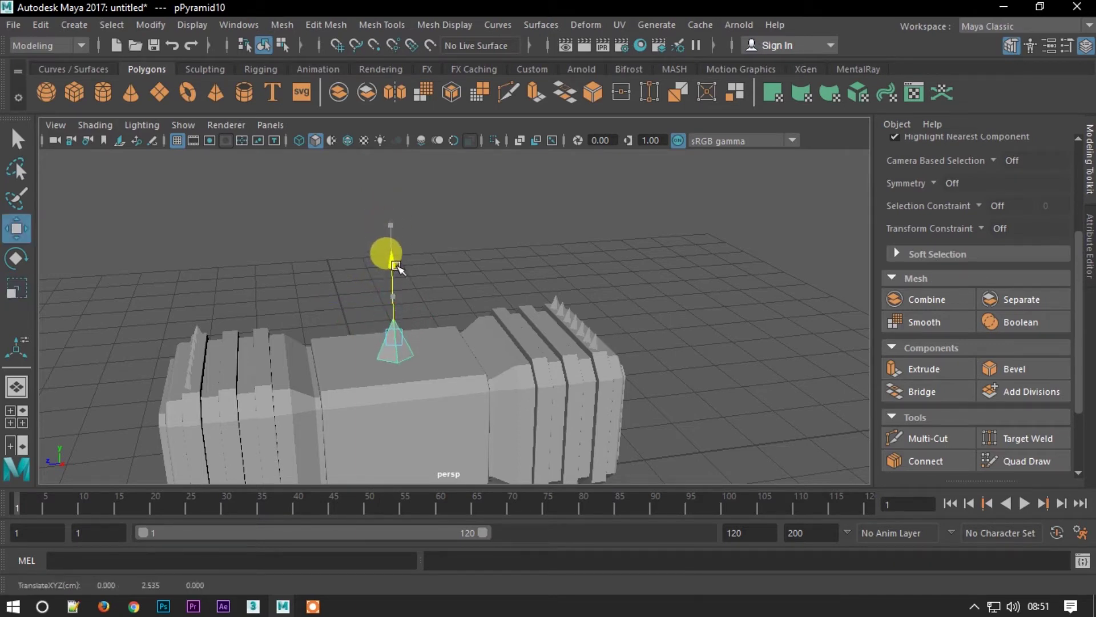
pyautogui.click(436, 286)
# Duplicate the spike as pPyramid11 and slide it sideways along X
pyautogui.moveTo(436, 286)
pyautogui.keyDown('alt'); pyautogui.mouseDown()
pyautogui.moveTo(399, 343)
pyautogui.moveTo(352, 372)
pyautogui.moveTo(241, 334)
pyautogui.moveTo(355, 277)
pyautogui.mouseUp(); pyautogui.keyUp('alt')
pyautogui.click(371, 282)
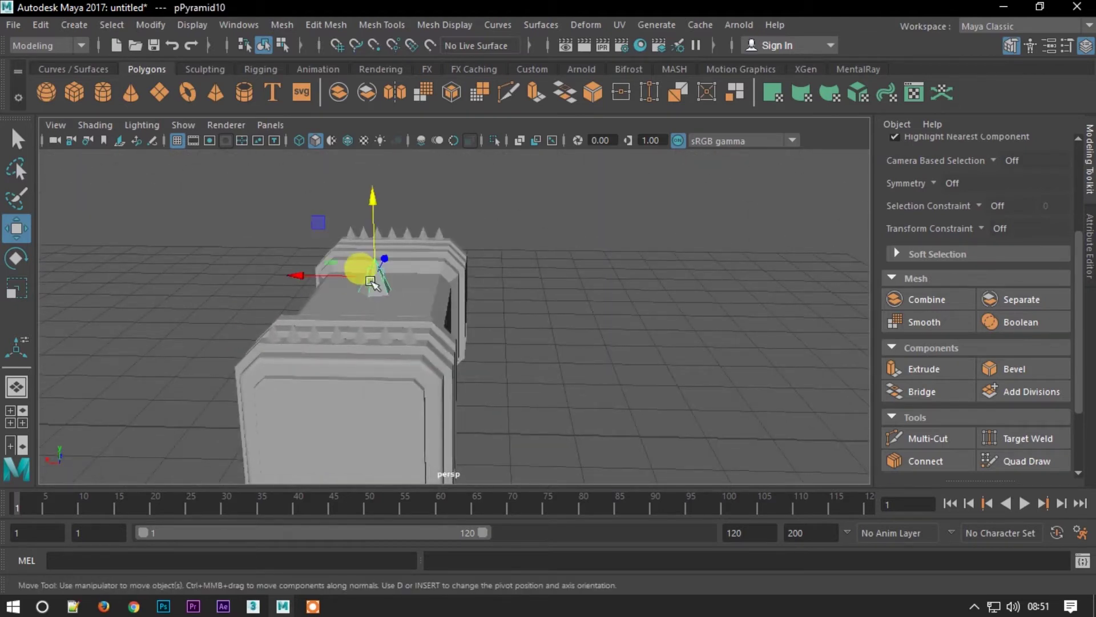
pyautogui.hotkey('ctrl', 'd')
pyautogui.moveTo(289, 275)
pyautogui.mouseDown()
pyautogui.moveTo(396, 286)
pyautogui.moveTo(461, 320)
pyautogui.moveTo(547, 343)
pyautogui.mouseUp()
# Rotate the new pyramid spike 90 degrees on Z in the Attribute Editor
pyautogui.click(1088, 246)
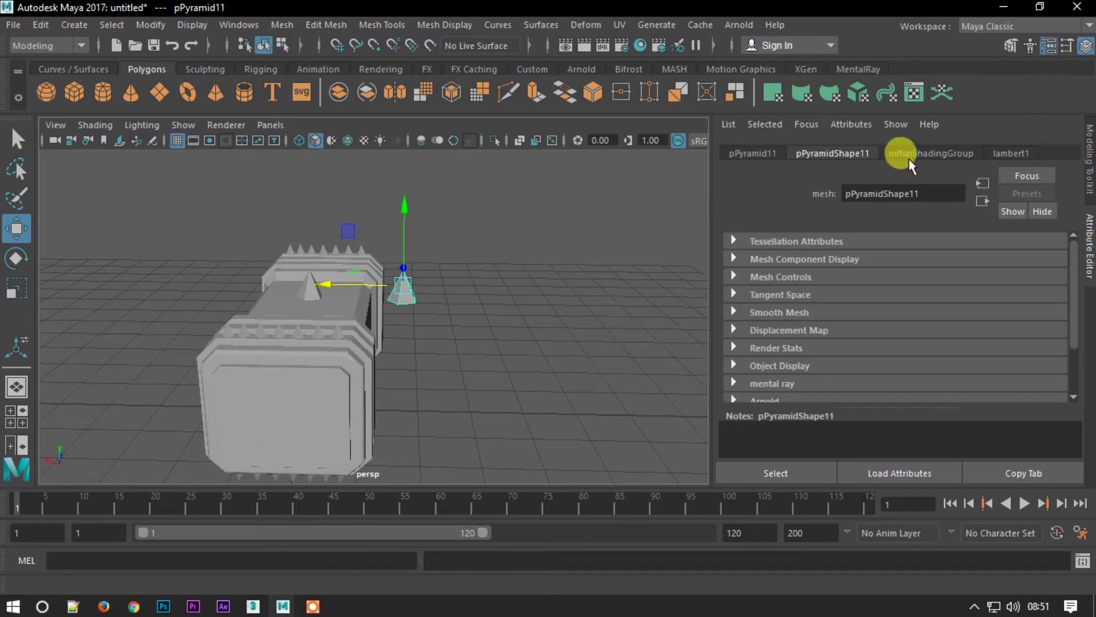
pyautogui.click(491, 235)
pyautogui.click(401, 284)
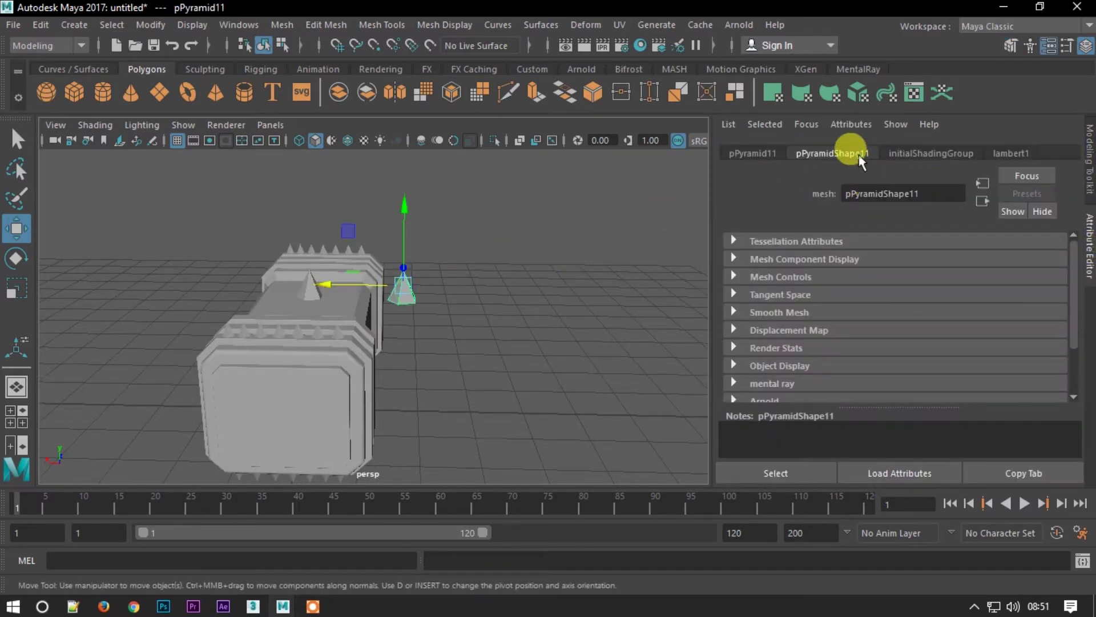
pyautogui.click(753, 153)
pyautogui.moveTo(1073, 266); pyautogui.dragTo(1080, 303)
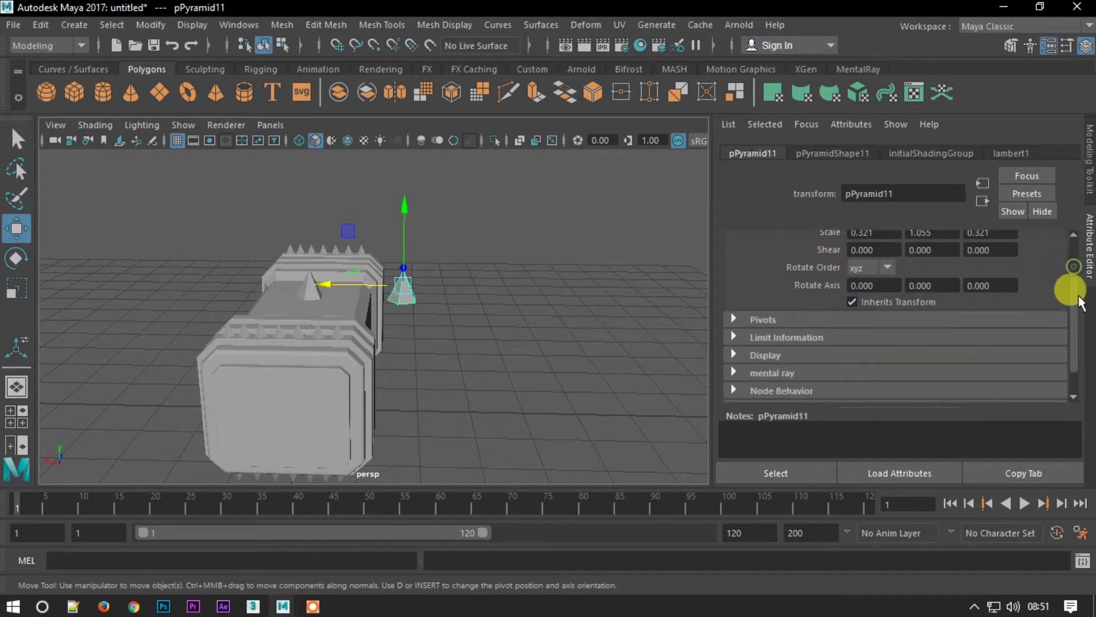
pyautogui.scroll(2, 1076, 281)
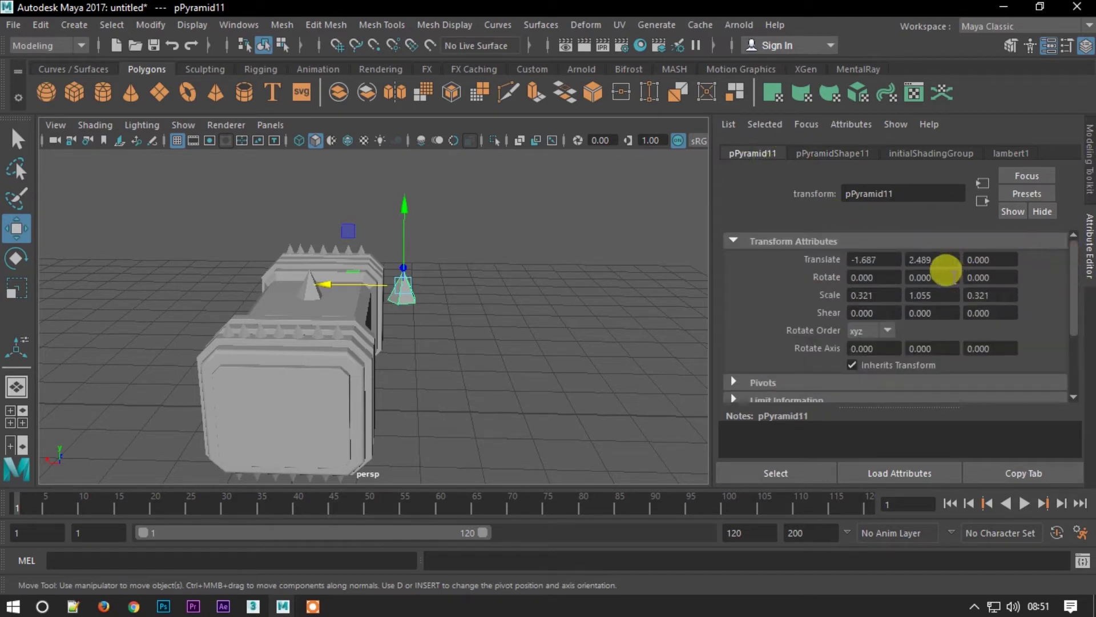
pyautogui.click(940, 277)
pyautogui.click(985, 278)
pyautogui.write('90.000')
pyautogui.press('Return')
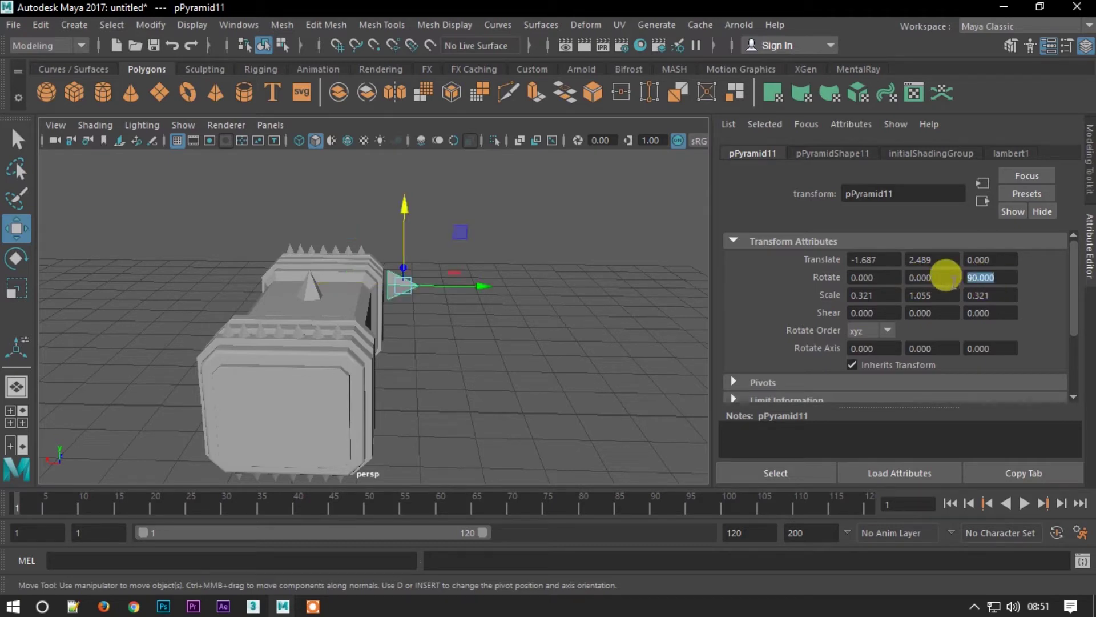
# Switch to the front view and lower the sideways pyramid beside the hammer head
pyautogui.click(1088, 162)
pyautogui.click(591, 318)
pyautogui.click(477, 277)
pyautogui.press('space')
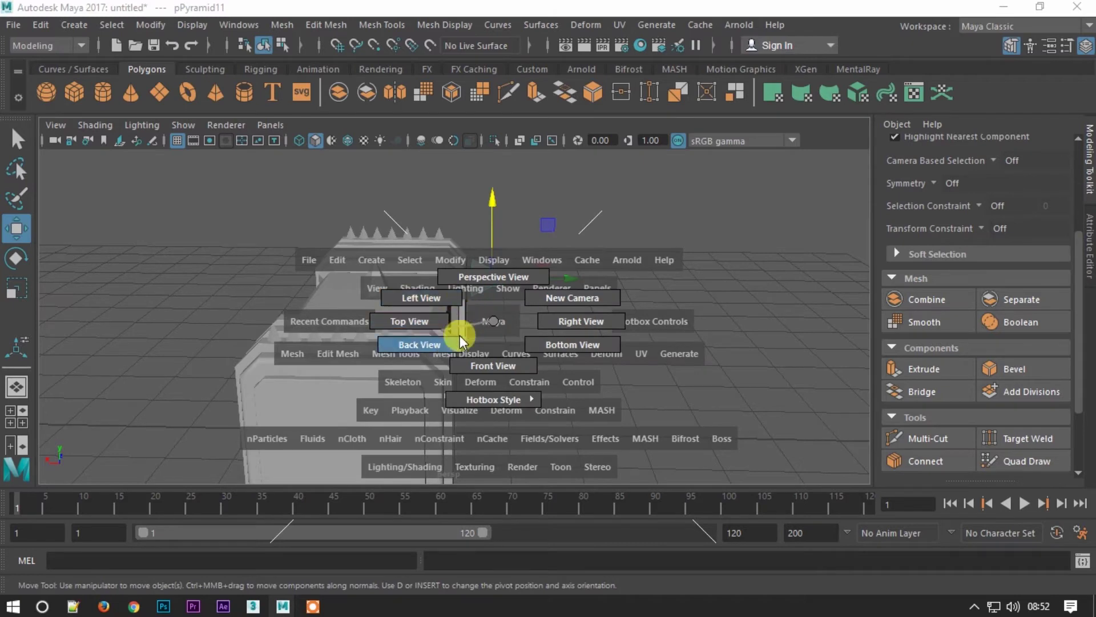
pyautogui.moveTo(464, 314); pyautogui.dragTo(492, 365)
pyautogui.scroll(-3, 605, 329)
pyautogui.keyDown('alt'); pyautogui.moveTo(611, 331); pyautogui.dragTo(563, 343, button='middle'); pyautogui.keyUp('alt')
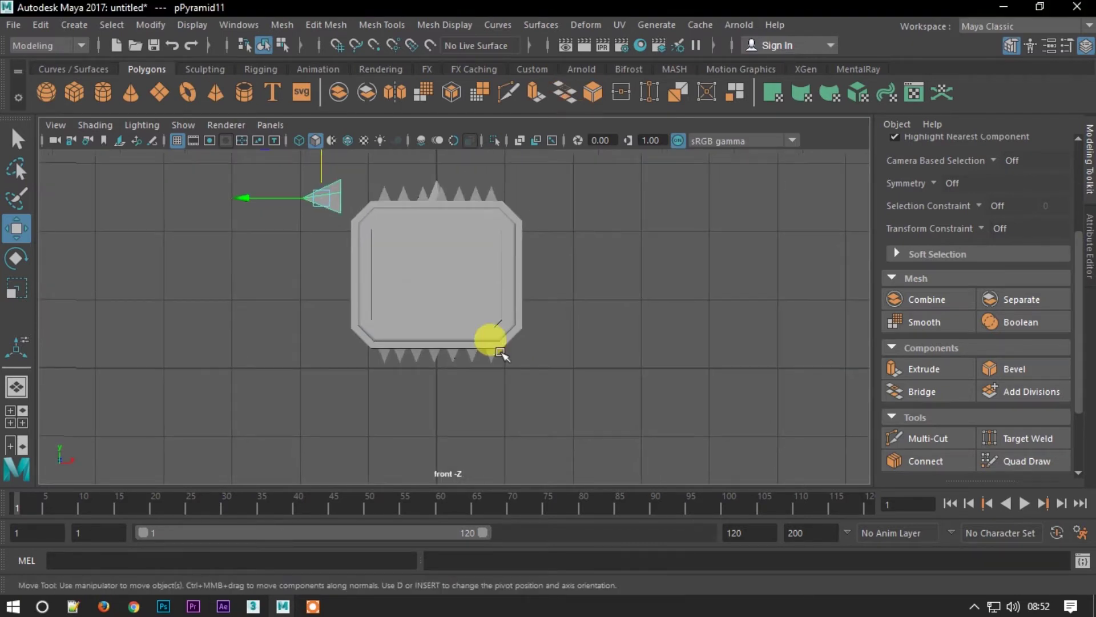
pyautogui.scroll(2, 355, 343)
pyautogui.moveTo(355, 343)
pyautogui.keyDown('alt'); pyautogui.mouseDown(button='middle')
pyautogui.moveTo(497, 275)
pyautogui.moveTo(519, 400)
pyautogui.moveTo(514, 441)
pyautogui.mouseUp(button='middle'); pyautogui.keyUp('alt')
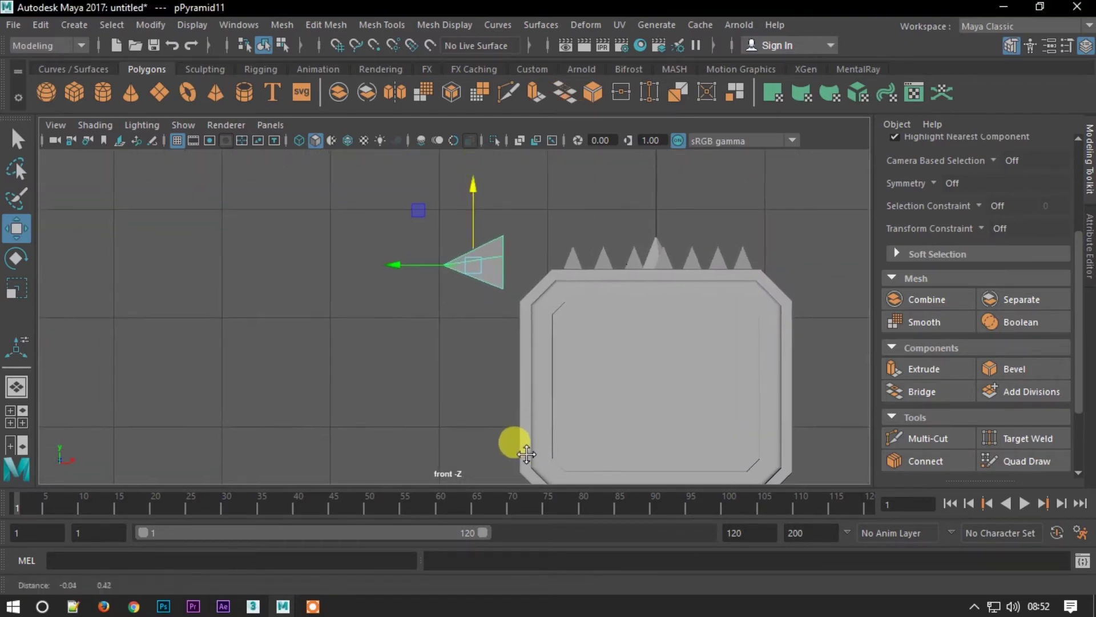
pyautogui.keyDown('alt'); pyautogui.moveTo(514, 440); pyautogui.dragTo(490, 274, button='right'); pyautogui.keyUp('alt')
pyautogui.moveTo(465, 216); pyautogui.dragTo(466, 279)
pyautogui.scroll(1, 466, 279)
pyautogui.scroll(2, 565, 323)
pyautogui.scroll(2, 510, 255)
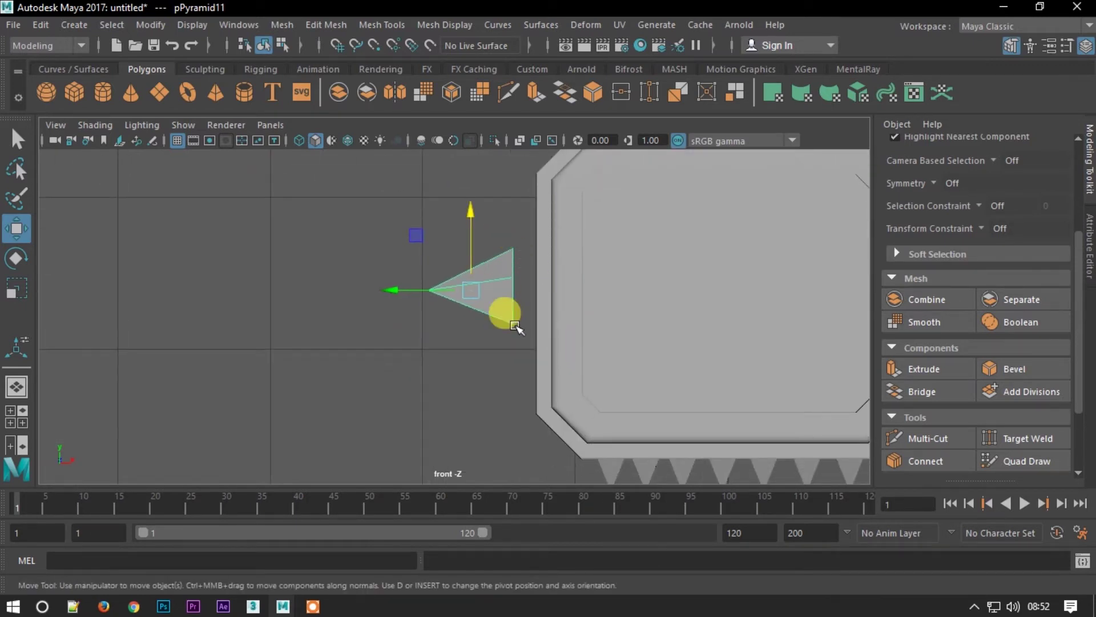
# In wireframe, place the spike against the head's left side and duplicate it
pyautogui.press('4')
pyautogui.moveTo(391, 289); pyautogui.dragTo(412, 290)
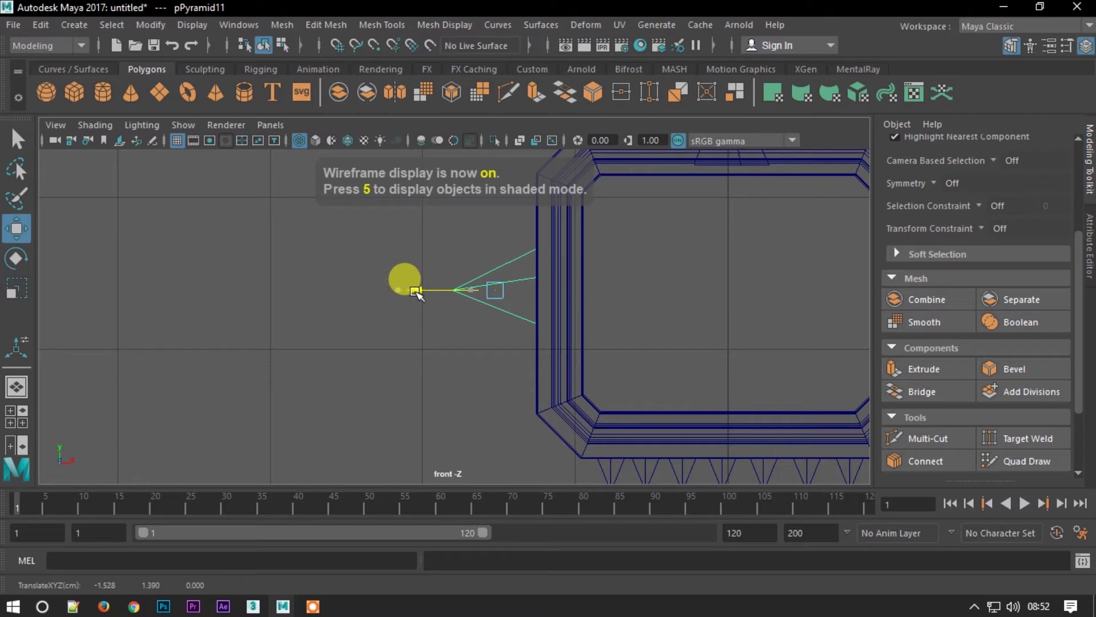
pyautogui.scroll(-5, 599, 277)
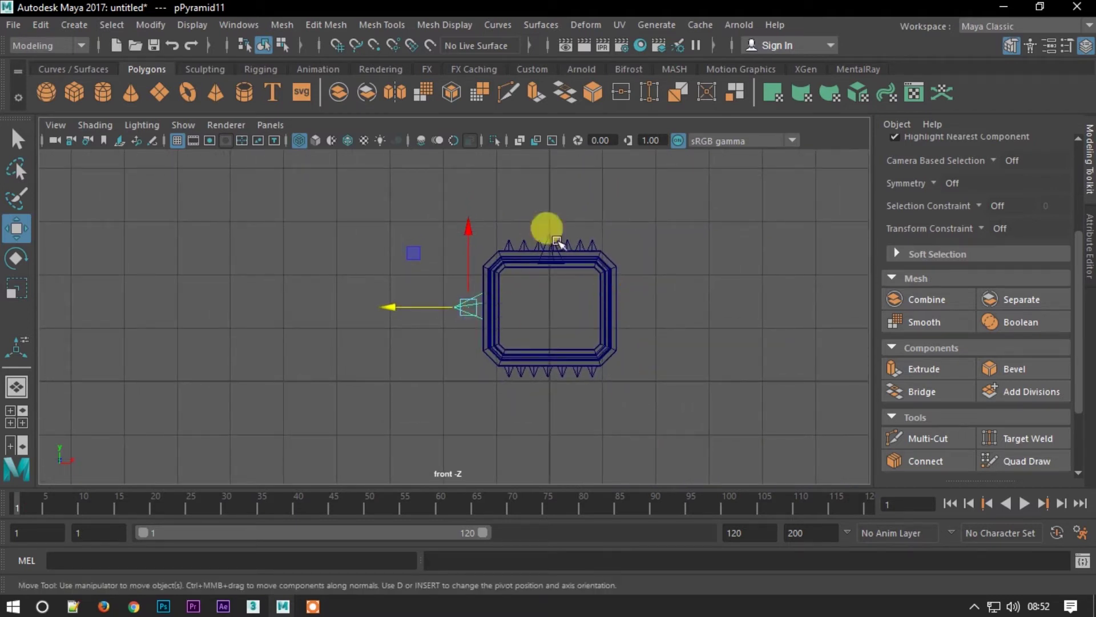
pyautogui.scroll(1, 607, 310)
pyautogui.scroll(1, 489, 254)
pyautogui.scroll(1, 508, 334)
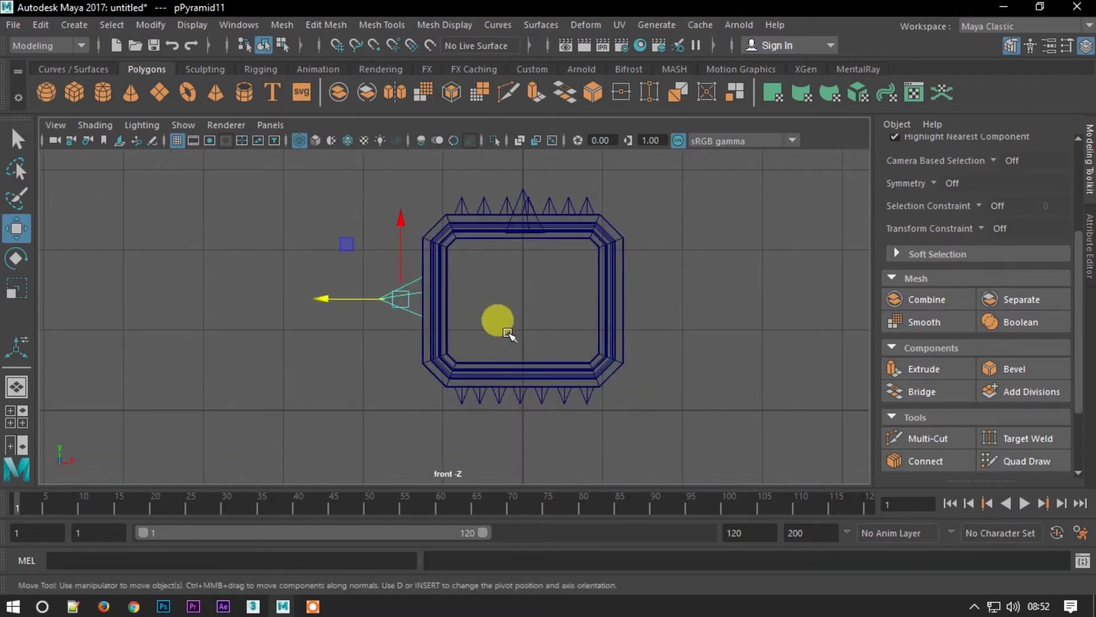
pyautogui.moveTo(415, 320); pyautogui.dragTo(334, 298)
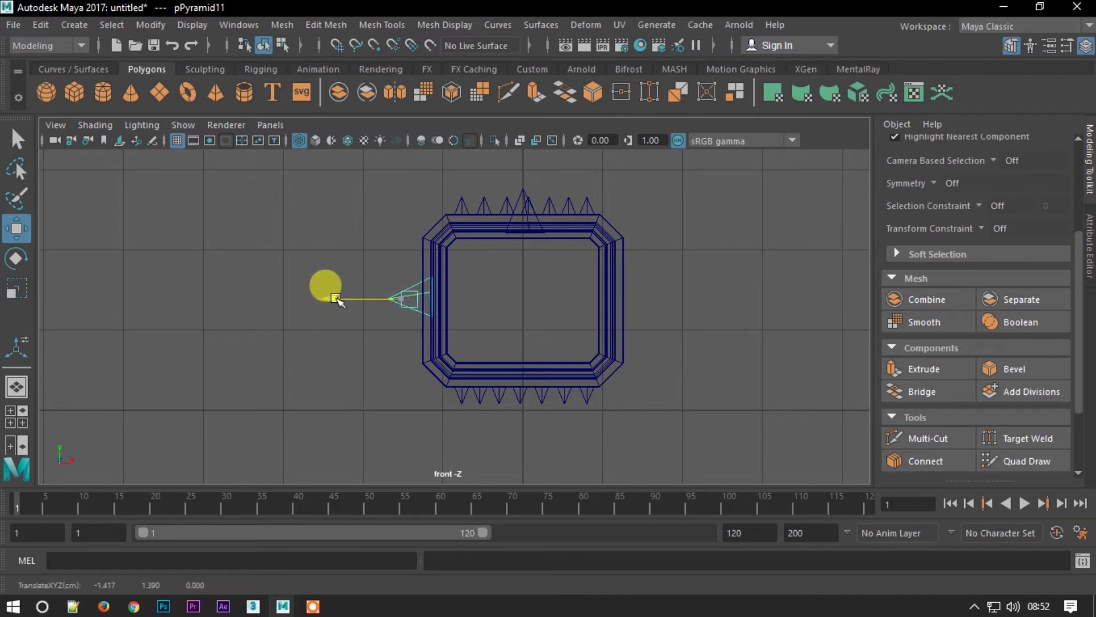
pyautogui.moveTo(334, 298); pyautogui.dragTo(523, 310)
pyautogui.hotkey('ctrl', 'd')
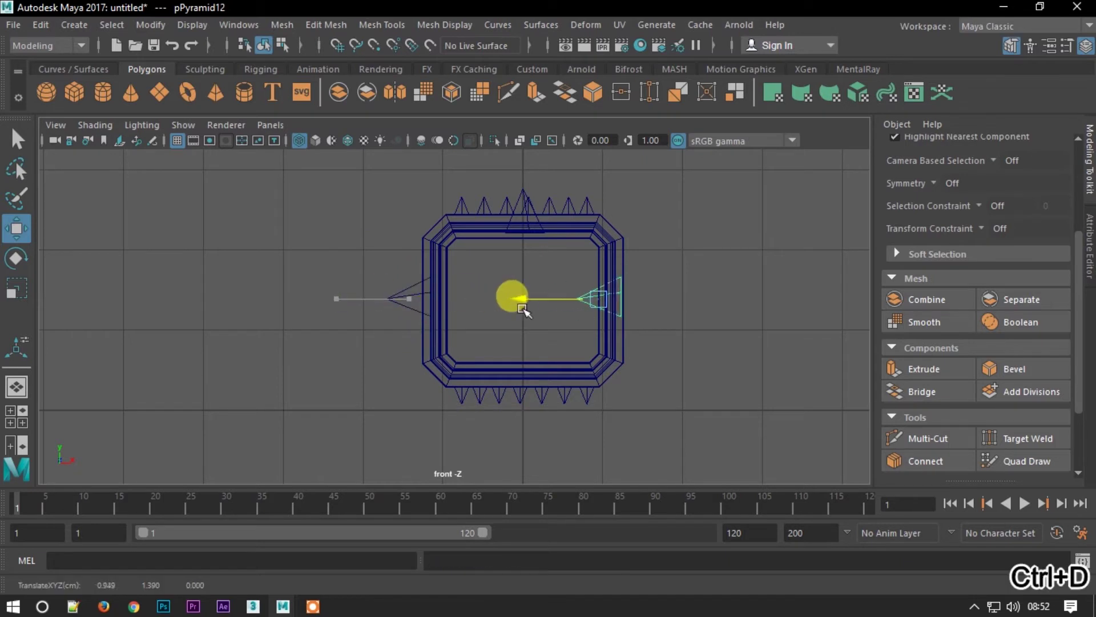
# Try X rotations of 90 and 180 on the duplicate spike, then reset X to 0
pyautogui.click(1083, 223)
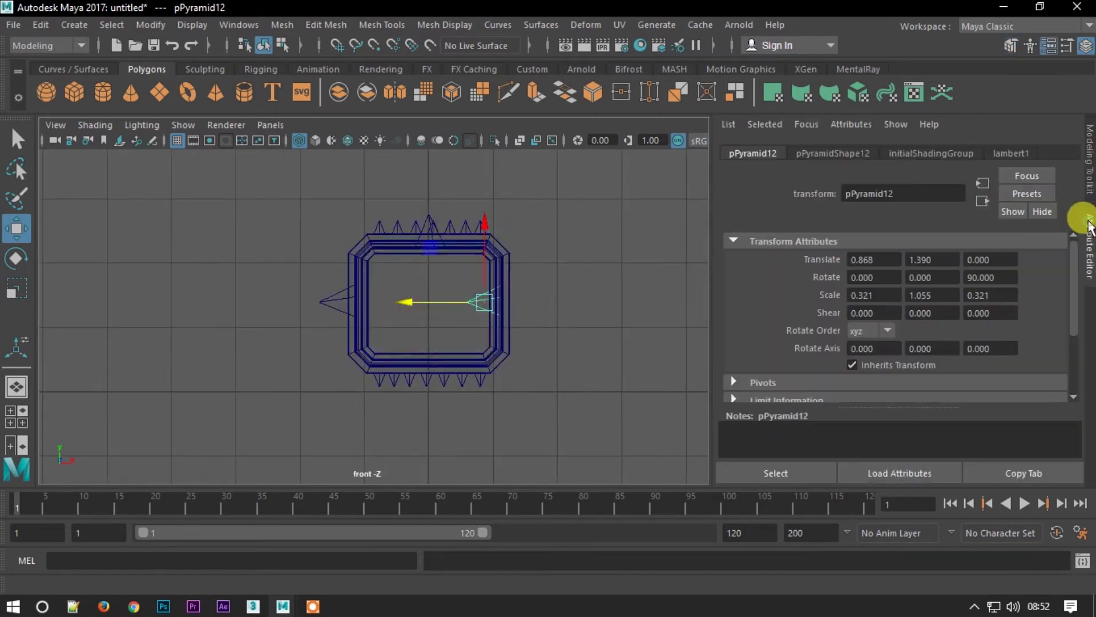
pyautogui.click(948, 274)
pyautogui.moveTo(948, 273); pyautogui.dragTo(860, 275)
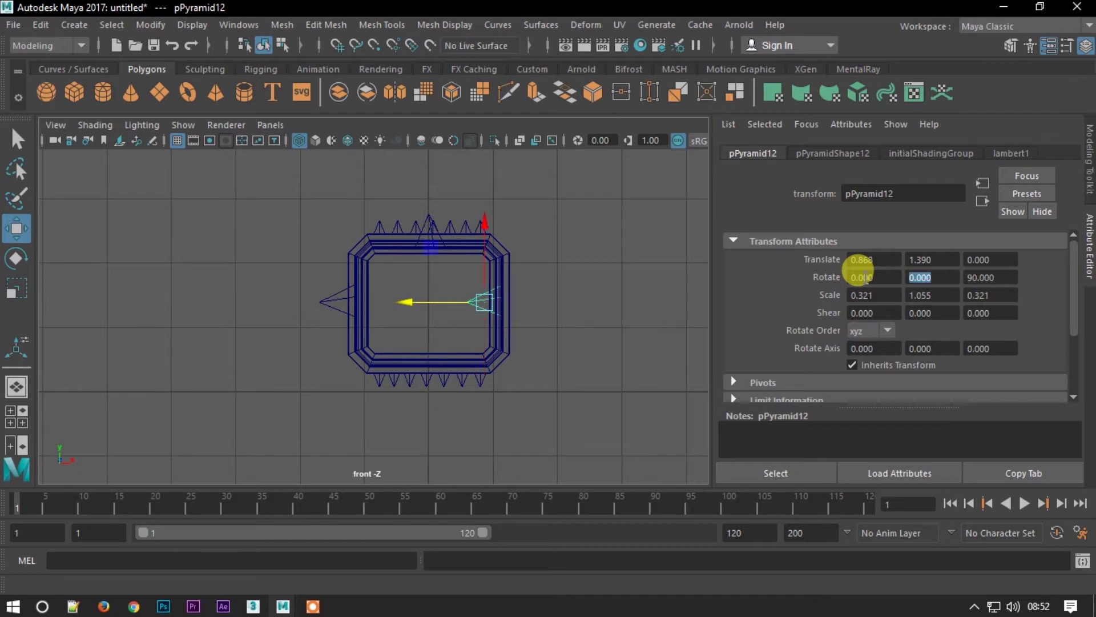
pyautogui.moveTo(969, 277); pyautogui.dragTo(999, 279)
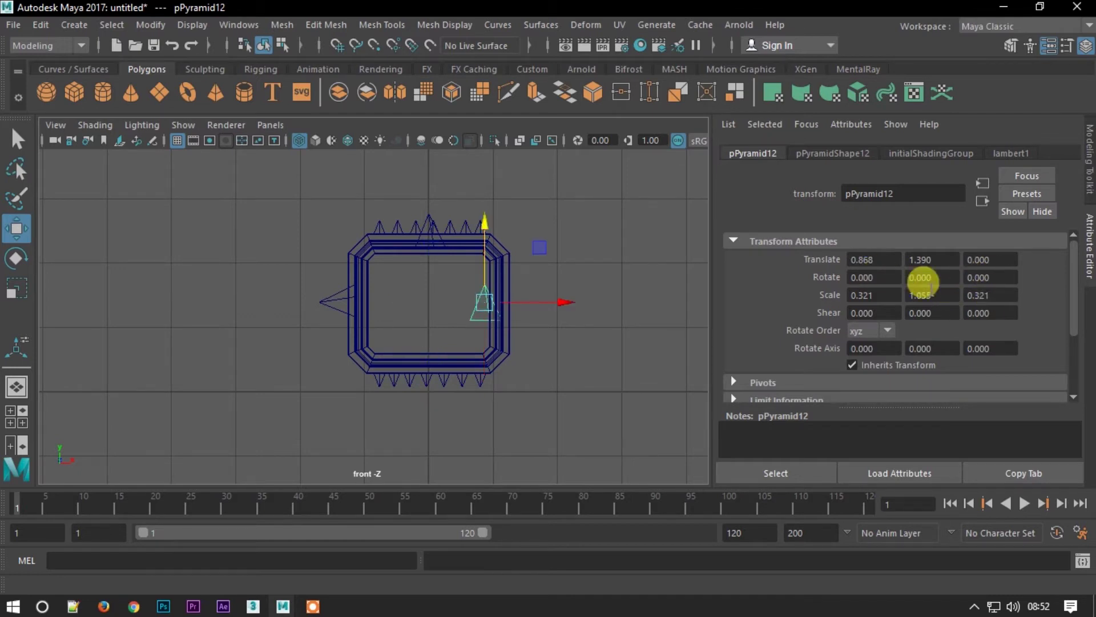
pyautogui.click(863, 268)
pyautogui.click(868, 277)
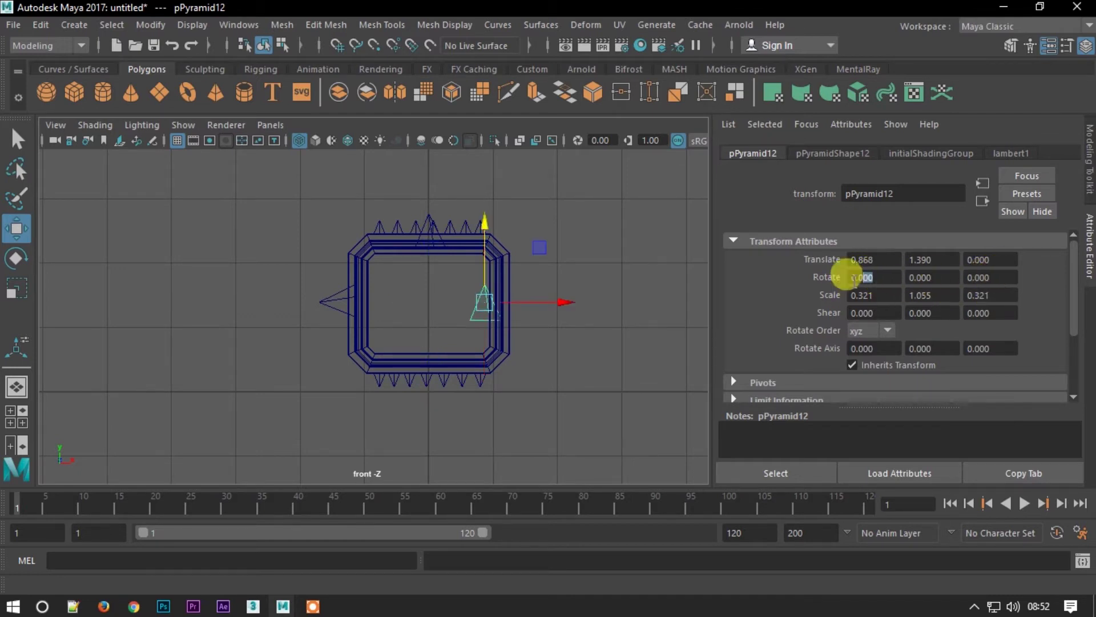
pyautogui.write('90')
pyautogui.press('Return')
pyautogui.write('0')
pyautogui.press('Return')
pyautogui.write('180')
pyautogui.press('Return')
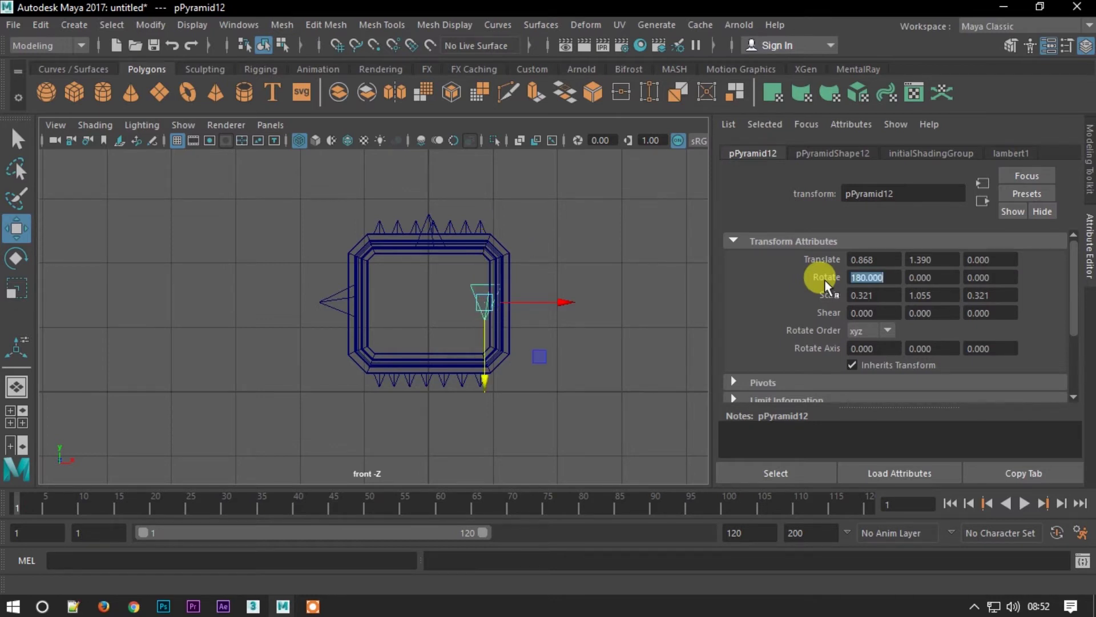
pyautogui.write('0')
pyautogui.press('Return')
# Set the duplicate's Rotate Z to 270, slide it to the head's right side, and return to perspective
pyautogui.click(940, 278)
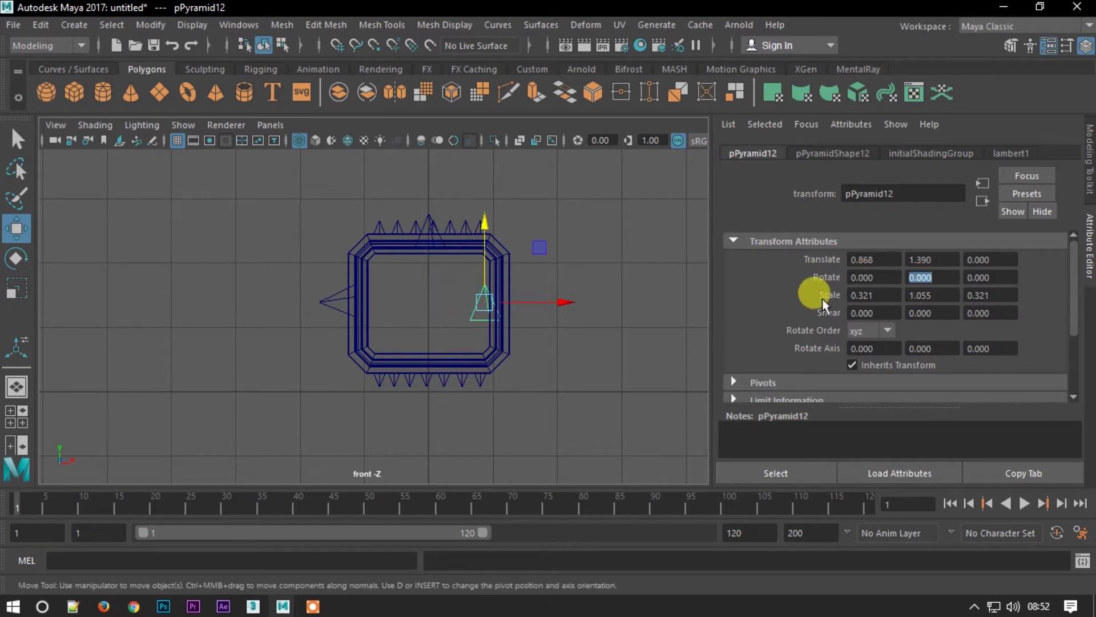
pyautogui.click(991, 277)
pyautogui.write('270.000')
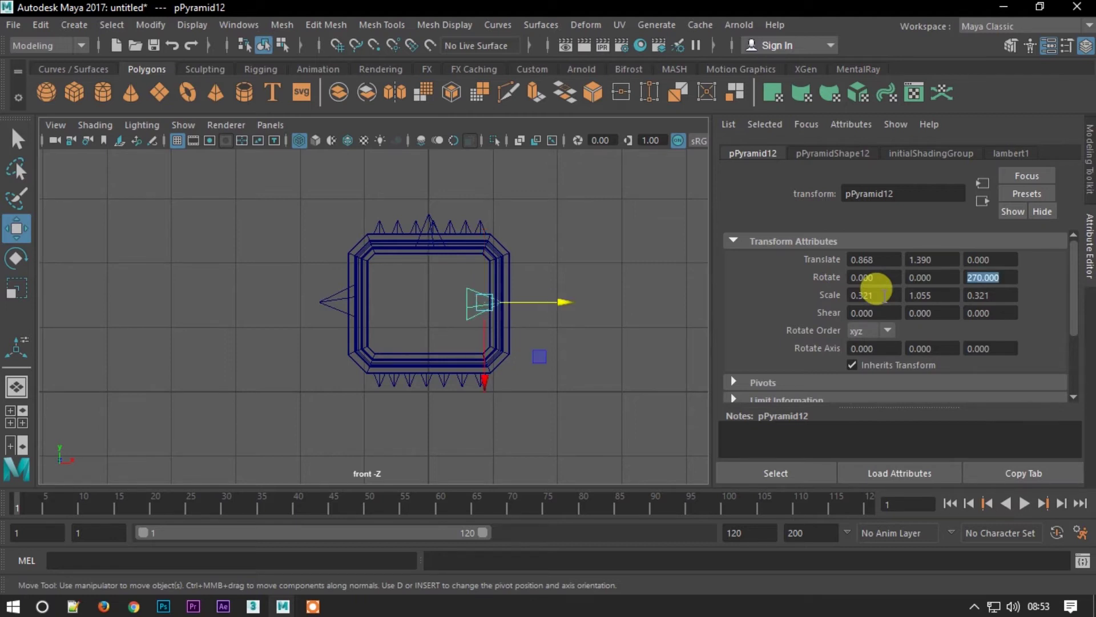
pyautogui.click(1088, 172)
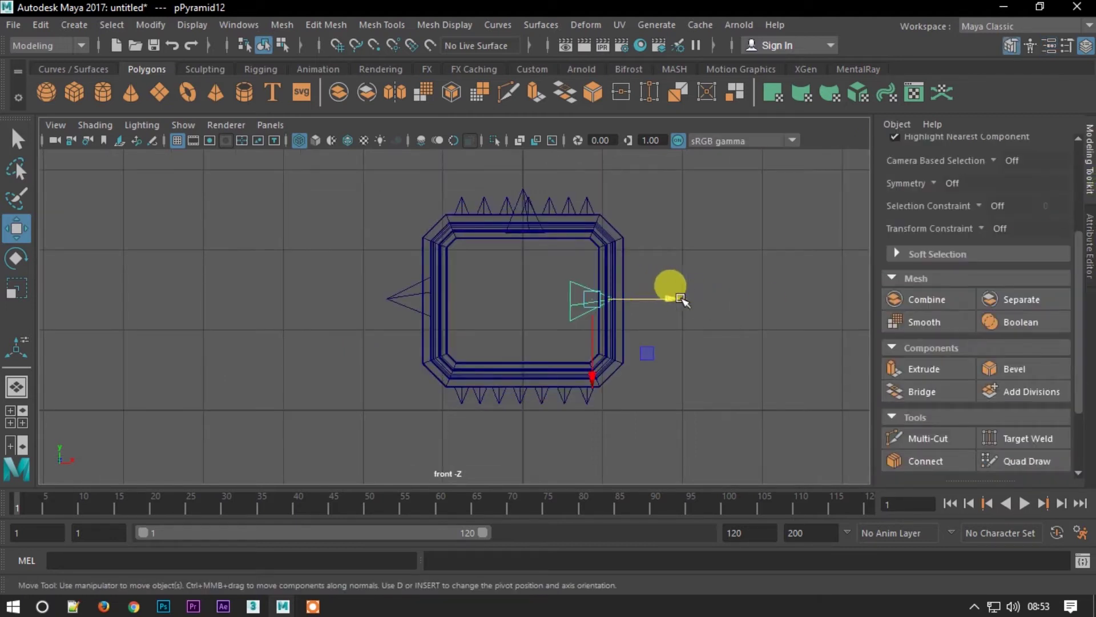
pyautogui.moveTo(681, 298); pyautogui.dragTo(722, 298)
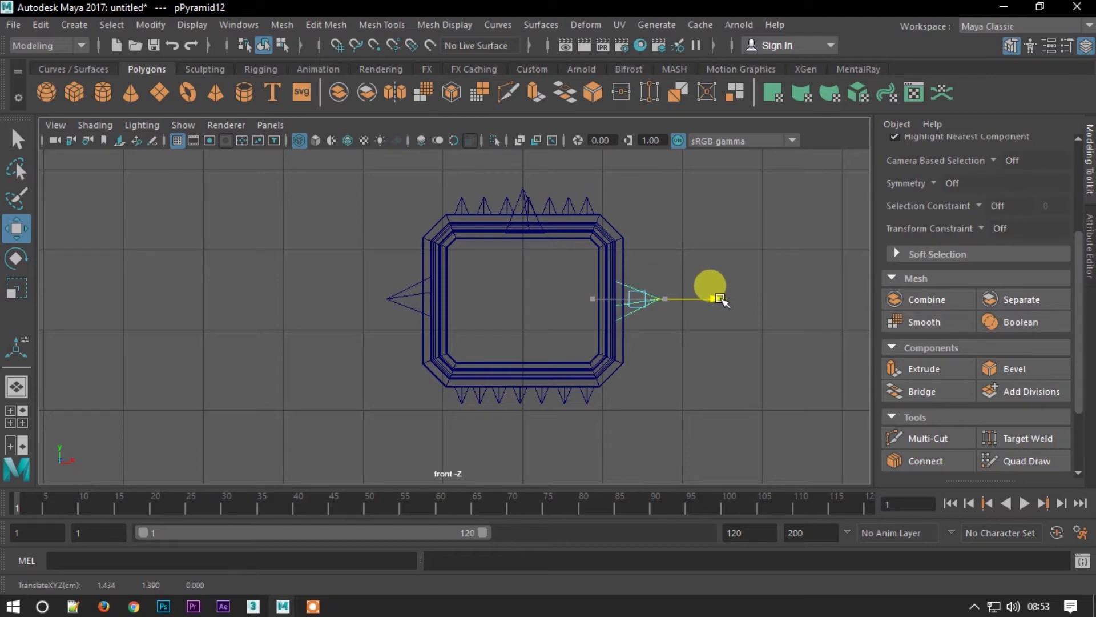
pyautogui.click(712, 323)
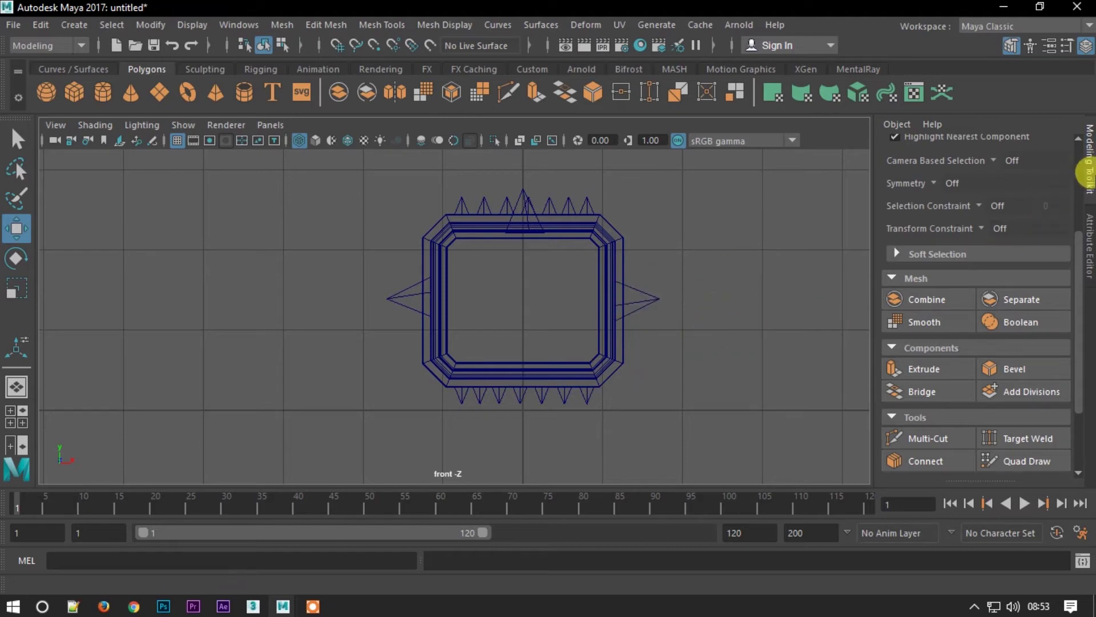
pyautogui.click(1087, 171)
pyautogui.press('space')
pyautogui.moveTo(832, 289); pyautogui.dragTo(827, 245)
# Return to shaded display and slide the right spike along X against the head
pyautogui.moveTo(676, 362)
pyautogui.keyDown('alt'); pyautogui.mouseDown()
pyautogui.moveTo(625, 377)
pyautogui.moveTo(531, 208)
pyautogui.mouseUp(); pyautogui.keyUp('alt')
pyautogui.press('F5')
pyautogui.press('5')
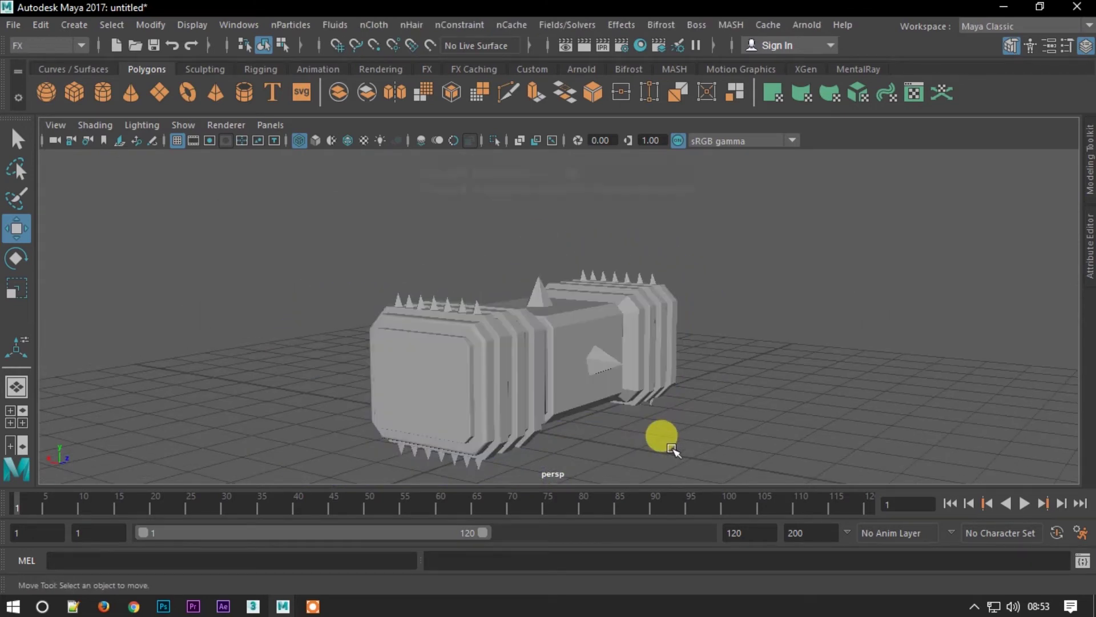
pyautogui.moveTo(619, 434)
pyautogui.keyDown('alt'); pyautogui.mouseDown()
pyautogui.moveTo(778, 438)
pyautogui.moveTo(700, 465)
pyautogui.moveTo(386, 343)
pyautogui.moveTo(700, 345)
pyautogui.mouseUp(); pyautogui.keyUp('alt')
pyautogui.click(386, 343)
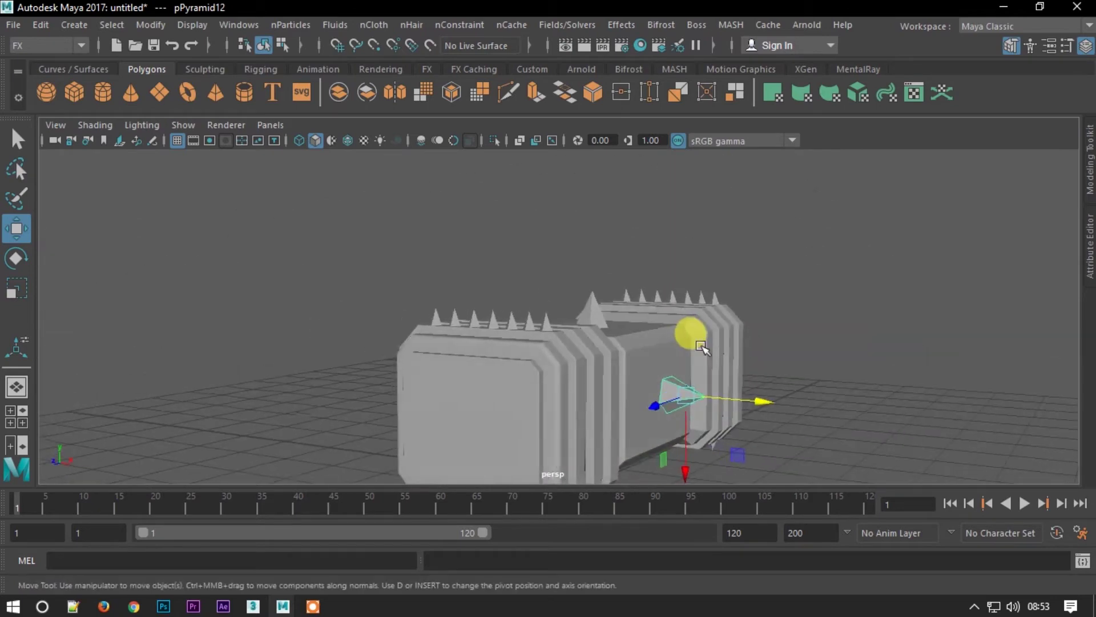
pyautogui.scroll(3, 742, 360)
pyautogui.scroll(3, 822, 400)
pyautogui.scroll(3, 697, 367)
pyautogui.scroll(2, 825, 435)
pyautogui.moveTo(824, 434)
pyautogui.mouseDown()
pyautogui.moveTo(788, 433)
pyautogui.moveTo(798, 438)
pyautogui.mouseUp()
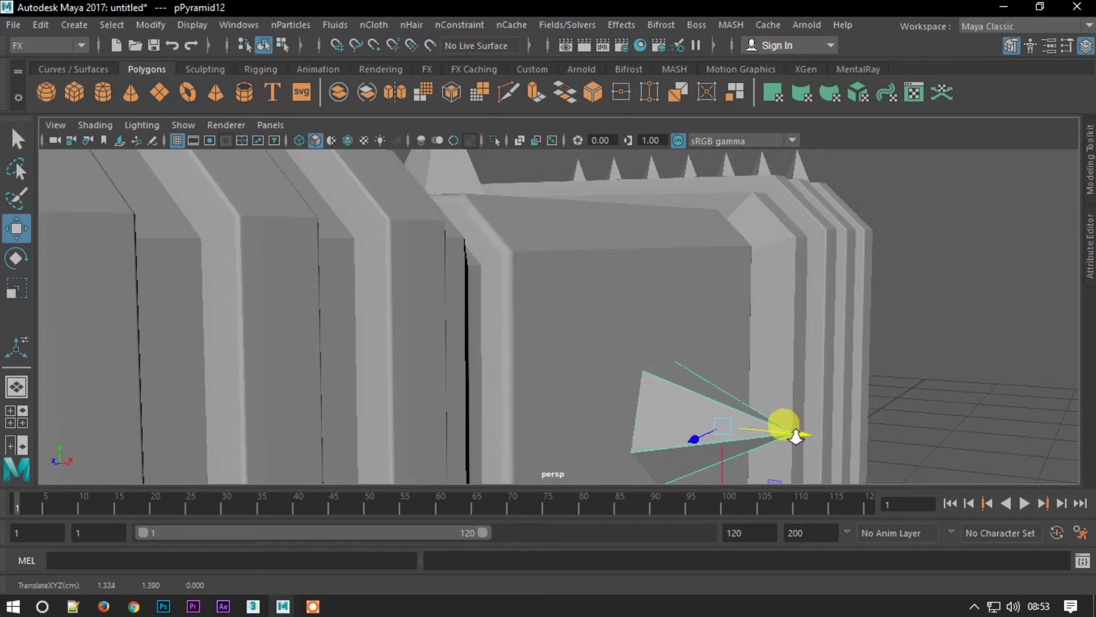
pyautogui.scroll(-5, 797, 437)
# Slide the left spike along X snugly against the head
pyautogui.keyDown('alt'); pyautogui.moveTo(687, 255); pyautogui.dragTo(641, 465); pyautogui.keyUp('alt')
pyautogui.click(632, 375)
pyautogui.moveTo(674, 393)
pyautogui.keyDown('alt'); pyautogui.mouseDown()
pyautogui.moveTo(551, 308)
pyautogui.moveTo(390, 449)
pyautogui.moveTo(417, 452)
pyautogui.mouseUp(); pyautogui.keyUp('alt')
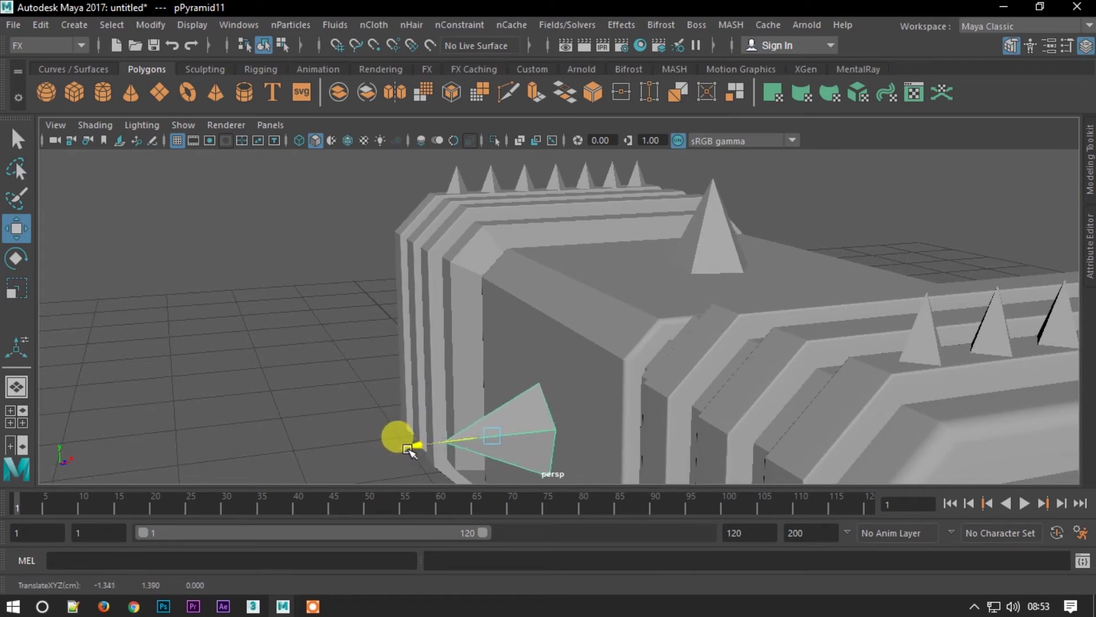
pyautogui.click(271, 398)
# Orbit out to view the whole spiked hammer head and the new cylinder
pyautogui.keyDown('alt'); pyautogui.moveTo(306, 391); pyautogui.dragTo(768, 359); pyautogui.keyUp('alt')
pyautogui.scroll(-5, 798, 162)
pyautogui.moveTo(798, 162)
pyautogui.keyDown('alt'); pyautogui.mouseDown()
pyautogui.moveTo(681, 435)
pyautogui.moveTo(854, 437)
pyautogui.moveTo(783, 449)
pyautogui.moveTo(795, 447)
pyautogui.moveTo(742, 376)
pyautogui.moveTo(749, 396)
pyautogui.mouseUp(); pyautogui.keyUp('alt')
pyautogui.moveTo(810, 382)
pyautogui.keyDown('alt'); pyautogui.mouseDown(button='middle')
pyautogui.moveTo(558, 379)
pyautogui.moveTo(517, 400)
pyautogui.mouseUp(button='middle'); pyautogui.keyUp('alt')
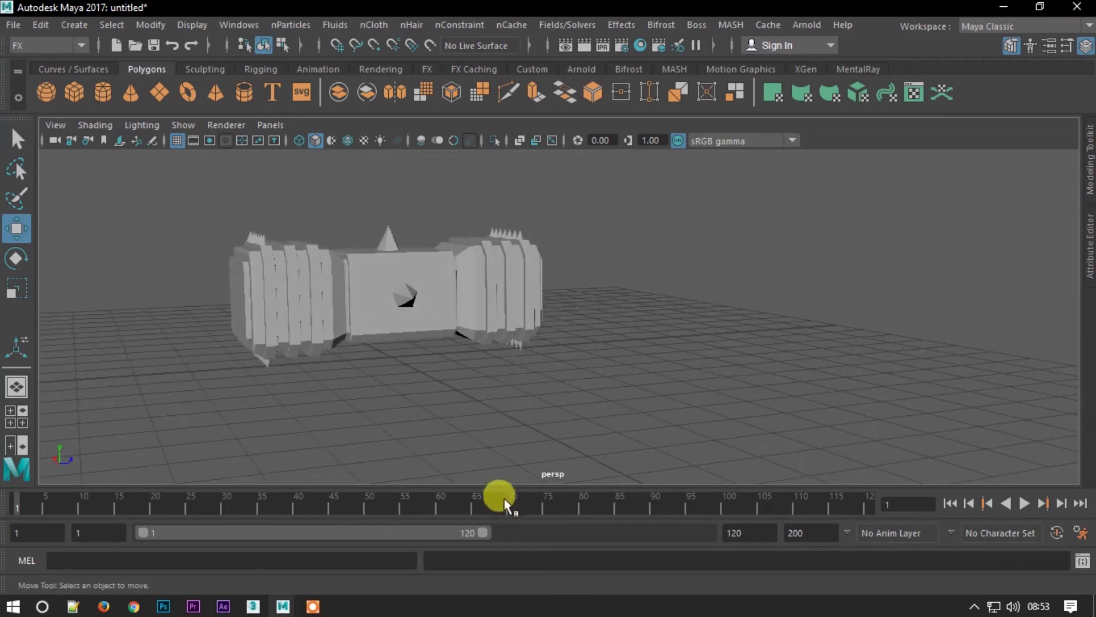
pyautogui.keyDown('alt'); pyautogui.moveTo(509, 350); pyautogui.dragTo(501, 215, button='right'); pyautogui.keyUp('alt')
pyautogui.moveTo(501, 216)
pyautogui.keyDown('alt'); pyautogui.mouseDown()
pyautogui.moveTo(509, 306)
pyautogui.moveTo(537, 337)
pyautogui.mouseUp(); pyautogui.keyUp('alt')
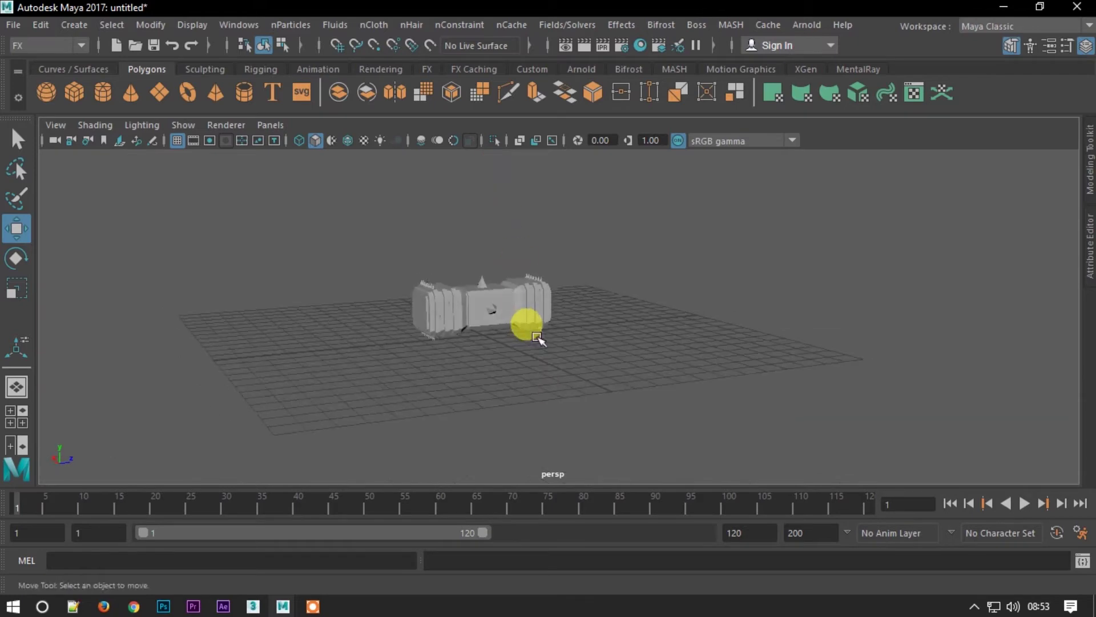
pyautogui.moveTo(502, 296)
pyautogui.keyDown('alt'); pyautogui.mouseDown()
pyautogui.moveTo(486, 285)
pyautogui.moveTo(535, 392)
pyautogui.mouseUp(); pyautogui.keyUp('alt')
# Set the cylinder's radius to 0.3 and Subdivisions Axis to 30
pyautogui.click(1090, 227)
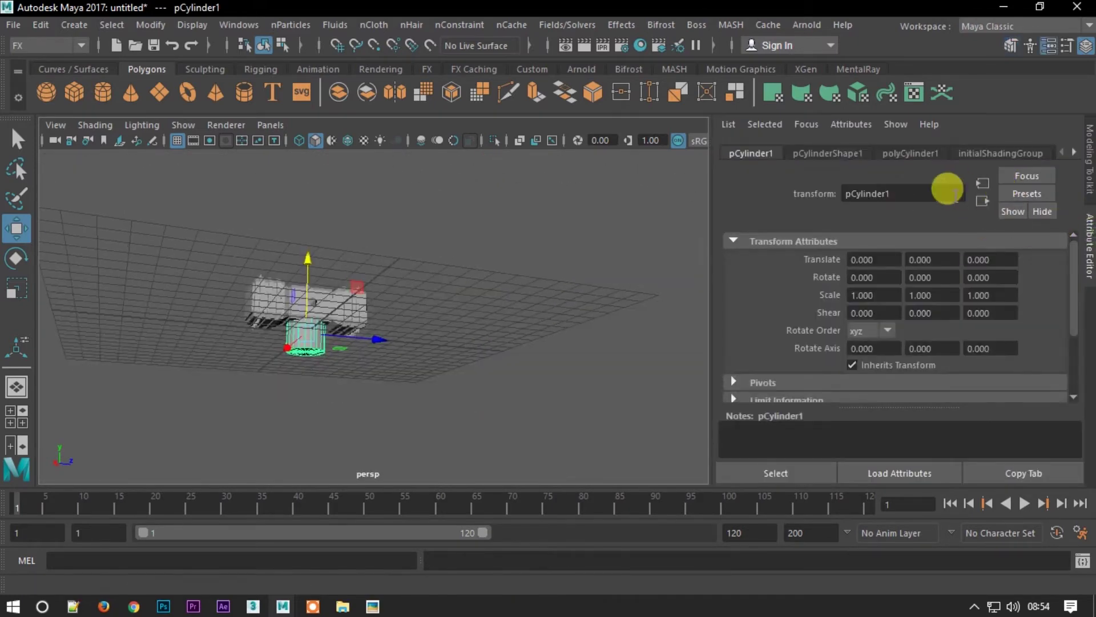
pyautogui.click(904, 151)
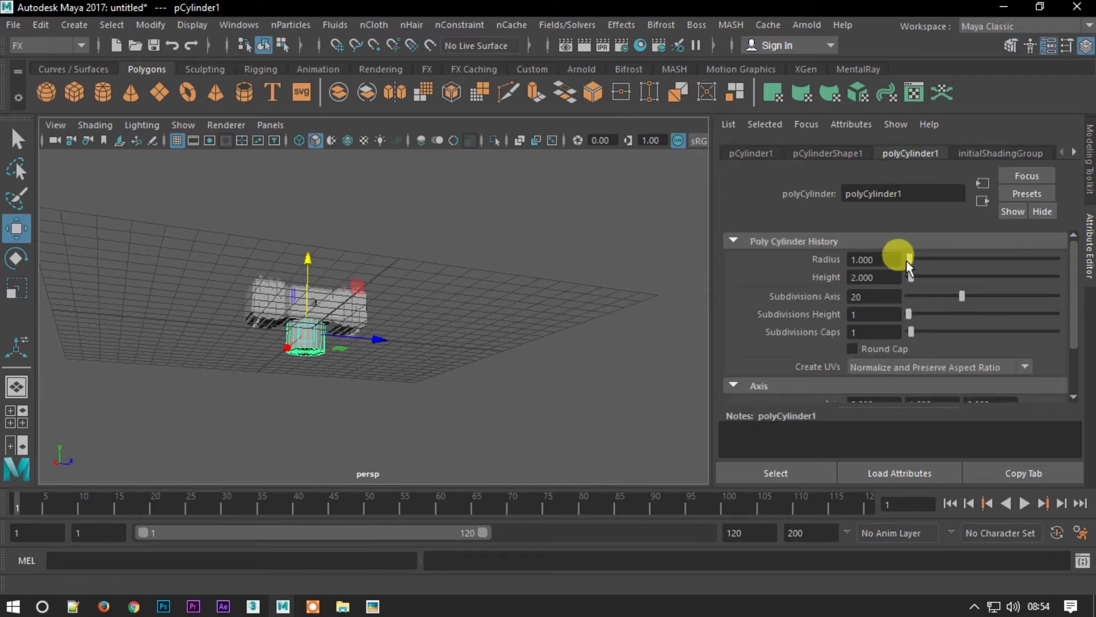
pyautogui.write('0.3')
pyautogui.press('Return')
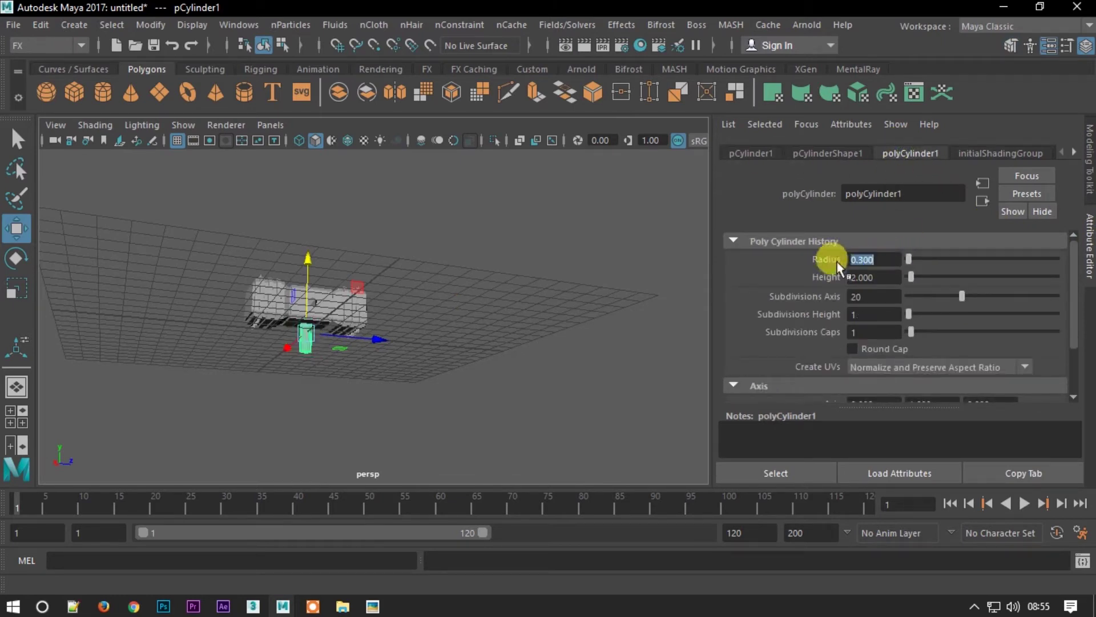
pyautogui.moveTo(507, 318)
pyautogui.keyDown('alt'); pyautogui.mouseDown()
pyautogui.moveTo(329, 256)
pyautogui.moveTo(369, 539)
pyautogui.moveTo(342, 424)
pyautogui.moveTo(457, 388)
pyautogui.moveTo(372, 335)
pyautogui.moveTo(421, 350)
pyautogui.moveTo(443, 274)
pyautogui.moveTo(440, 332)
pyautogui.moveTo(460, 342)
pyautogui.mouseUp(); pyautogui.keyUp('alt')
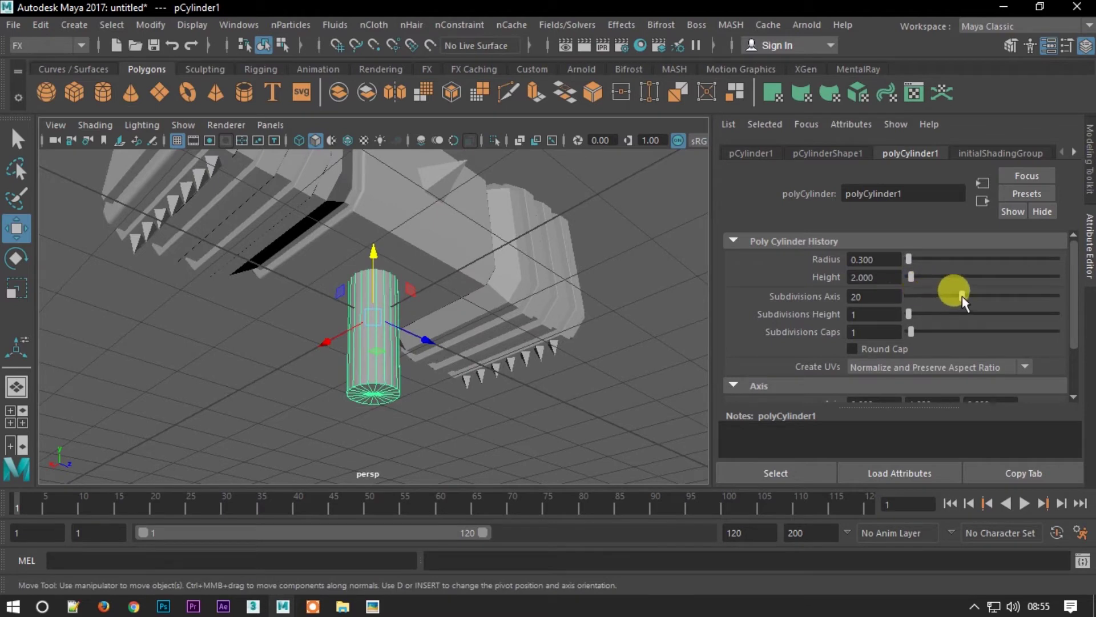
pyautogui.moveTo(962, 296); pyautogui.dragTo(988, 297)
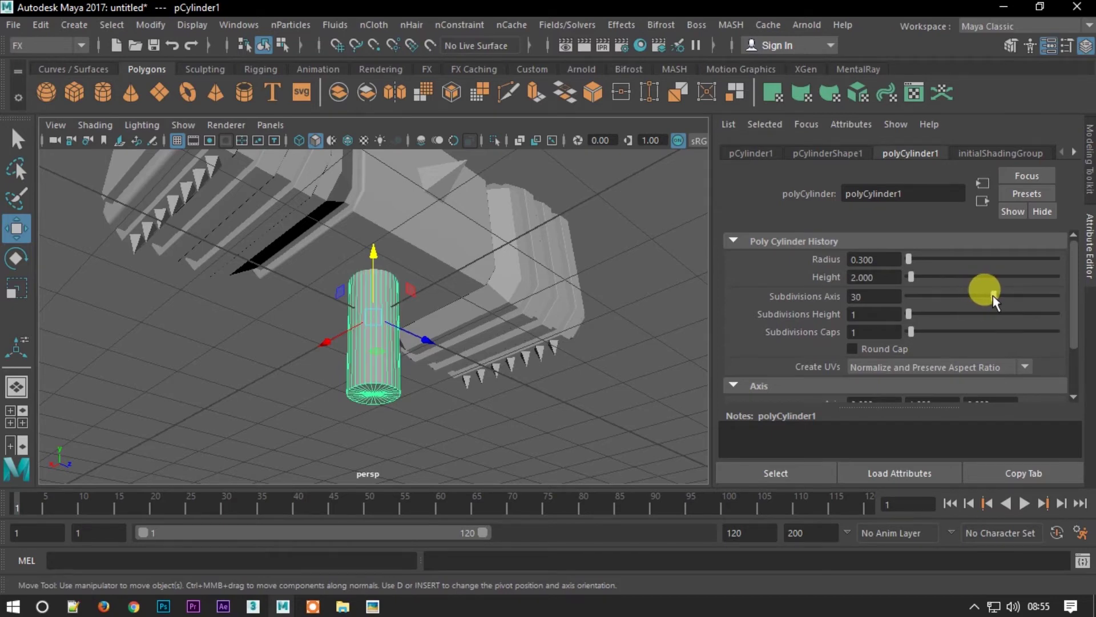
# Move the cylinder down beneath the hammer head and switch to edge selection
pyautogui.click(1089, 174)
pyautogui.keyDown('alt'); pyautogui.moveTo(515, 358); pyautogui.dragTo(379, 345); pyautogui.keyUp('alt')
pyautogui.moveTo(447, 237)
pyautogui.mouseDown()
pyautogui.moveTo(460, 319)
pyautogui.moveTo(473, 306)
pyautogui.mouseUp()
pyautogui.press('space')
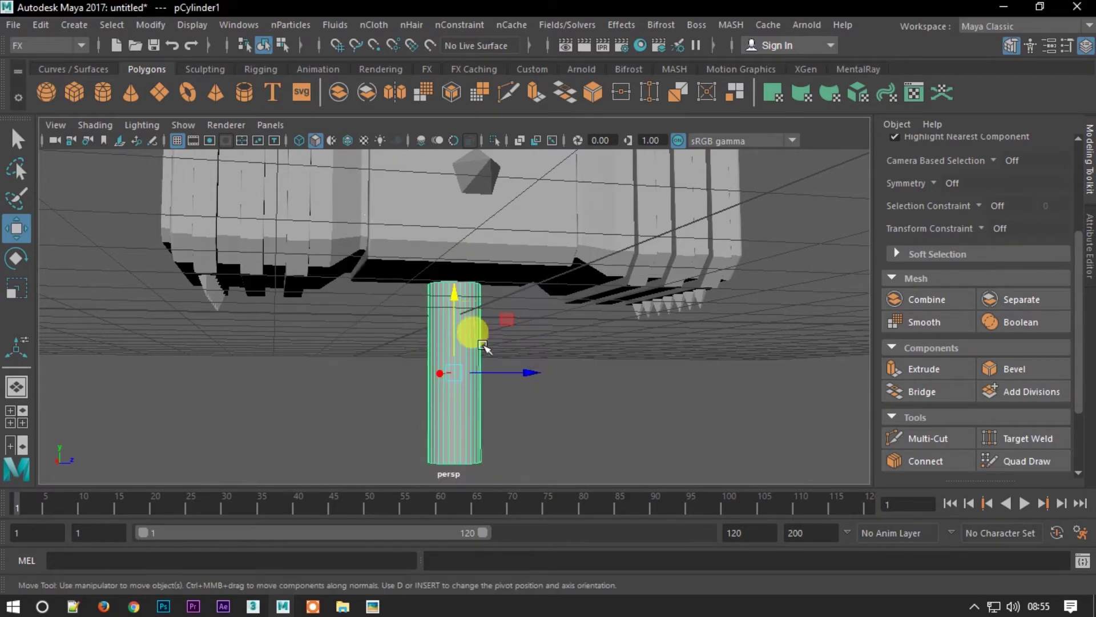
pyautogui.scroll(-3, 479, 314)
pyautogui.keyDown('alt'); pyautogui.moveTo(496, 294); pyautogui.dragTo(454, 342); pyautogui.keyUp('alt')
pyautogui.moveTo(529, 345)
pyautogui.keyDown('alt'); pyautogui.mouseDown()
pyautogui.moveTo(729, 362)
pyautogui.moveTo(451, 359)
pyautogui.moveTo(714, 257)
pyautogui.mouseUp(); pyautogui.keyUp('alt')
pyautogui.scroll(3, 729, 361)
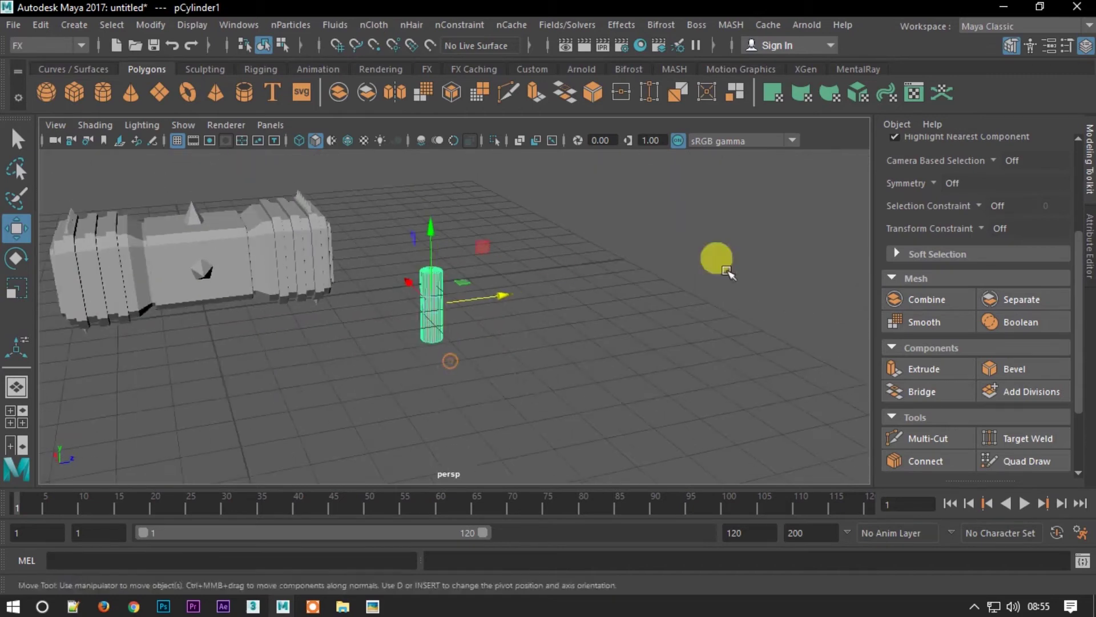
pyautogui.moveTo(436, 299)
pyautogui.keyDown('alt'); pyautogui.mouseDown()
pyautogui.moveTo(429, 252)
pyautogui.moveTo(457, 366)
pyautogui.moveTo(531, 318)
pyautogui.moveTo(558, 397)
pyautogui.moveTo(514, 367)
pyautogui.moveTo(556, 408)
pyautogui.mouseUp(); pyautogui.keyUp('alt')
pyautogui.press('F10')
# Try edge ring and slide options on a cylinder edge, then undo the stray changes
pyautogui.click(562, 250)
pyautogui.keyDown('ctrl'); pyautogui.rightClick(562, 252); pyautogui.keyUp('ctrl')
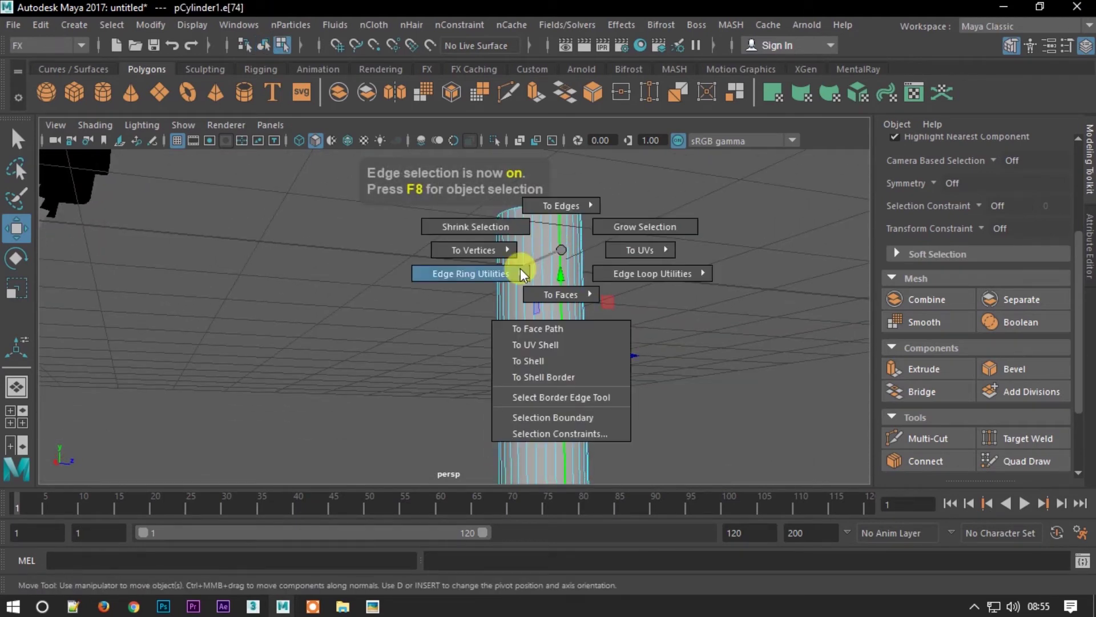
pyautogui.click(577, 268)
pyautogui.click(580, 323)
pyautogui.keyDown('shift'); pyautogui.rightClick(581, 318); pyautogui.keyUp('shift')
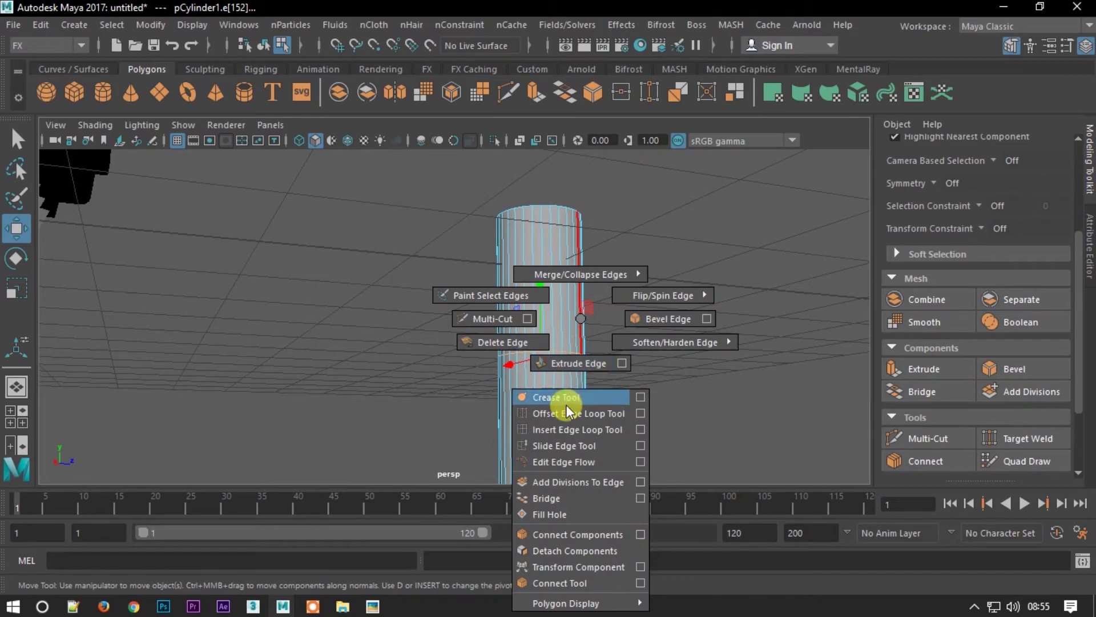
pyautogui.click(564, 444)
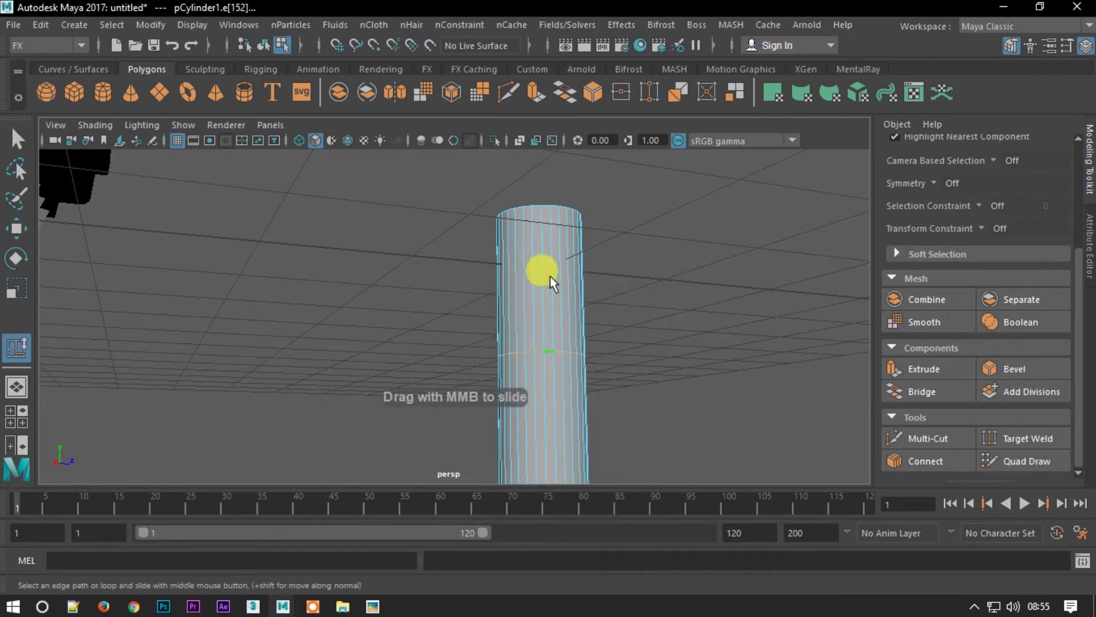
pyautogui.moveTo(555, 227); pyautogui.dragTo(546, 341)
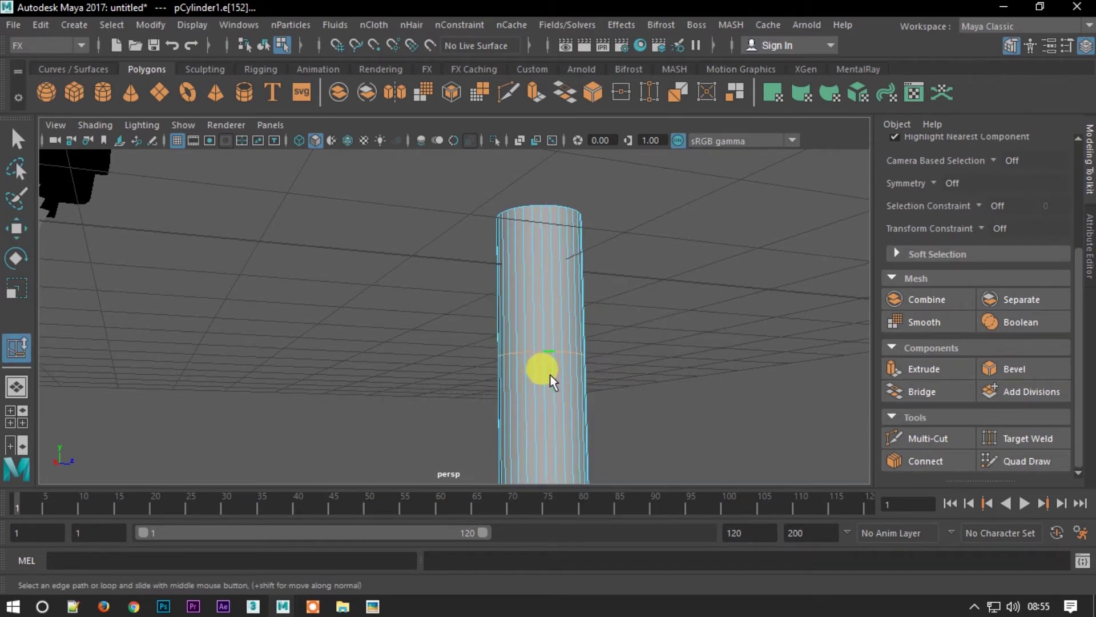
pyautogui.keyDown('alt'); pyautogui.moveTo(550, 355); pyautogui.dragTo(540, 317); pyautogui.keyUp('alt')
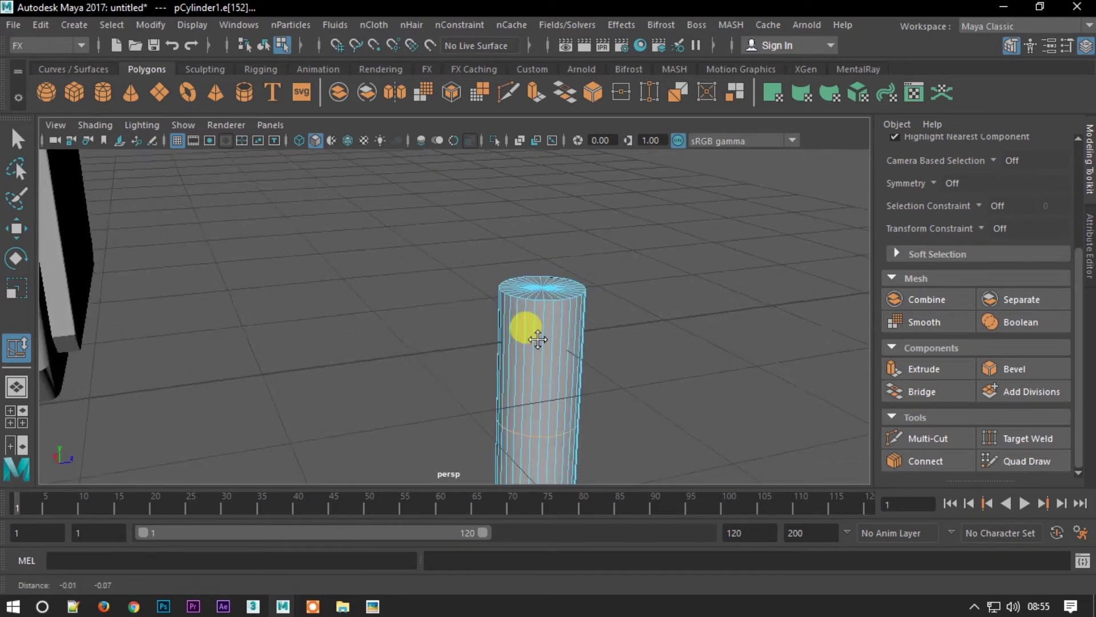
pyautogui.keyDown('shift'); pyautogui.moveTo(543, 319); pyautogui.dragTo(530, 441, button='right'); pyautogui.keyUp('shift')
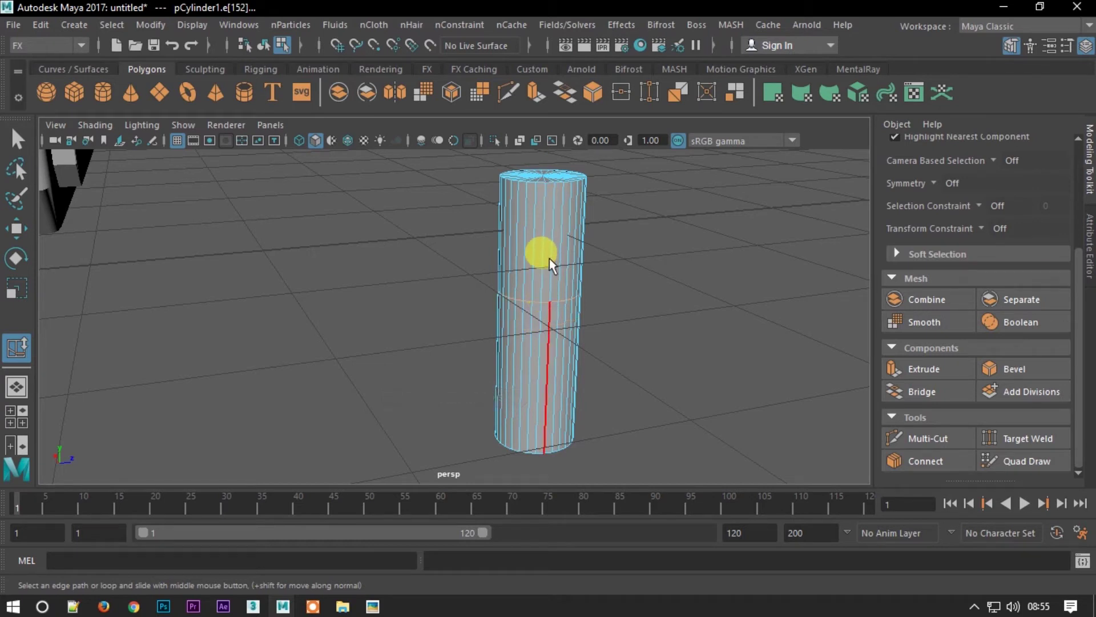
pyautogui.keyDown('shift'); pyautogui.moveTo(546, 229); pyautogui.dragTo(539, 356, button='right'); pyautogui.keyUp('shift')
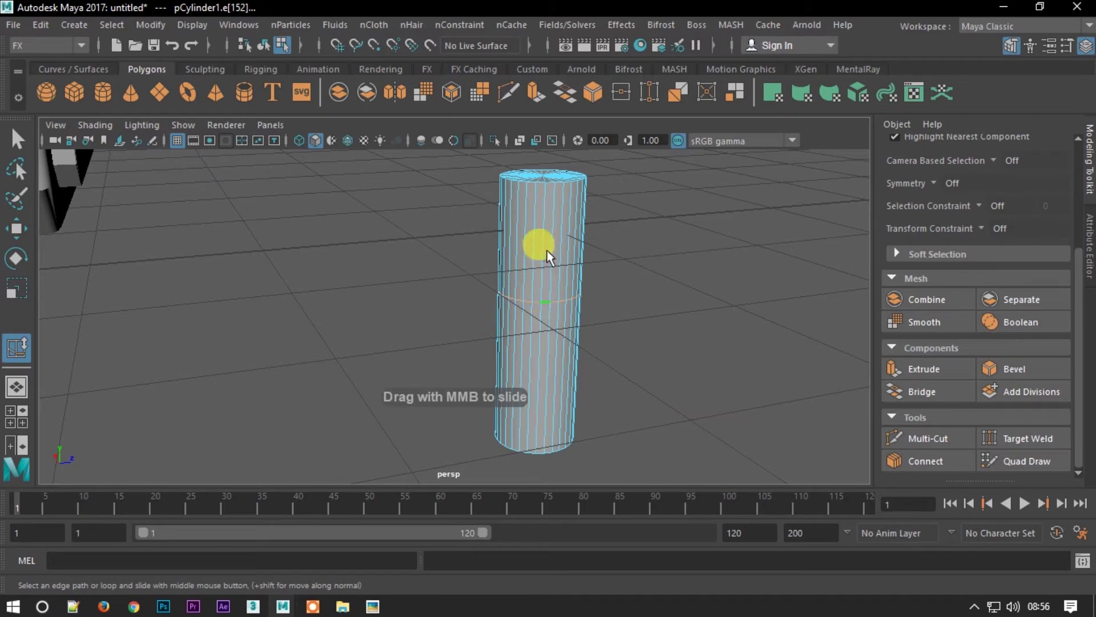
pyautogui.keyDown('shift'); pyautogui.moveTo(544, 293); pyautogui.dragTo(516, 423, button='right'); pyautogui.keyUp('shift')
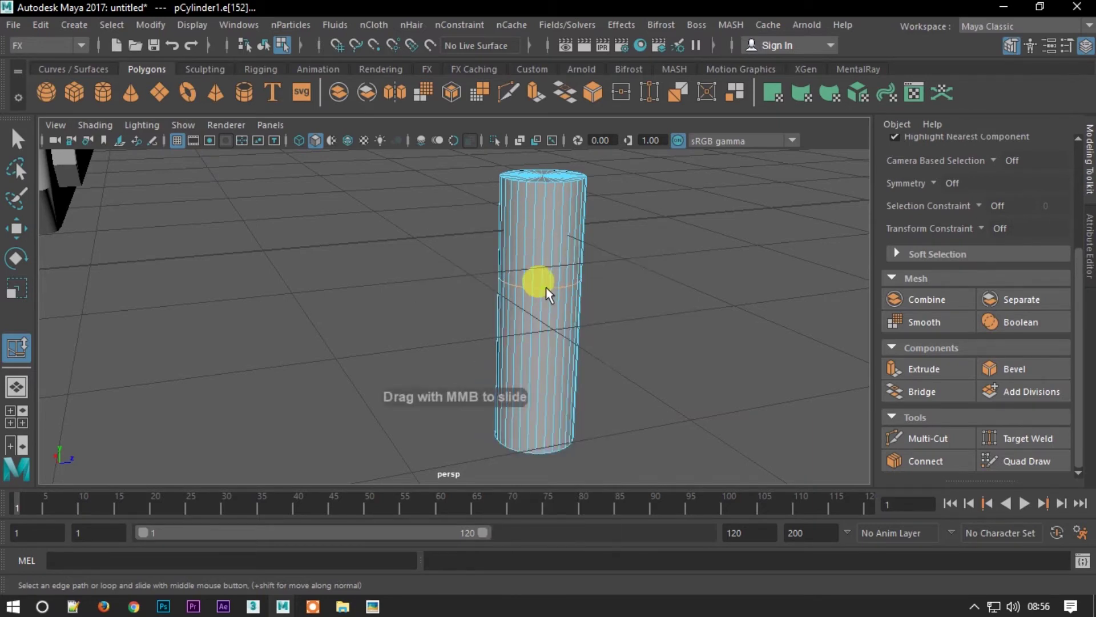
pyautogui.hotkey('ctrl', 'z')
pyautogui.hotkey('ctrl', 'z')
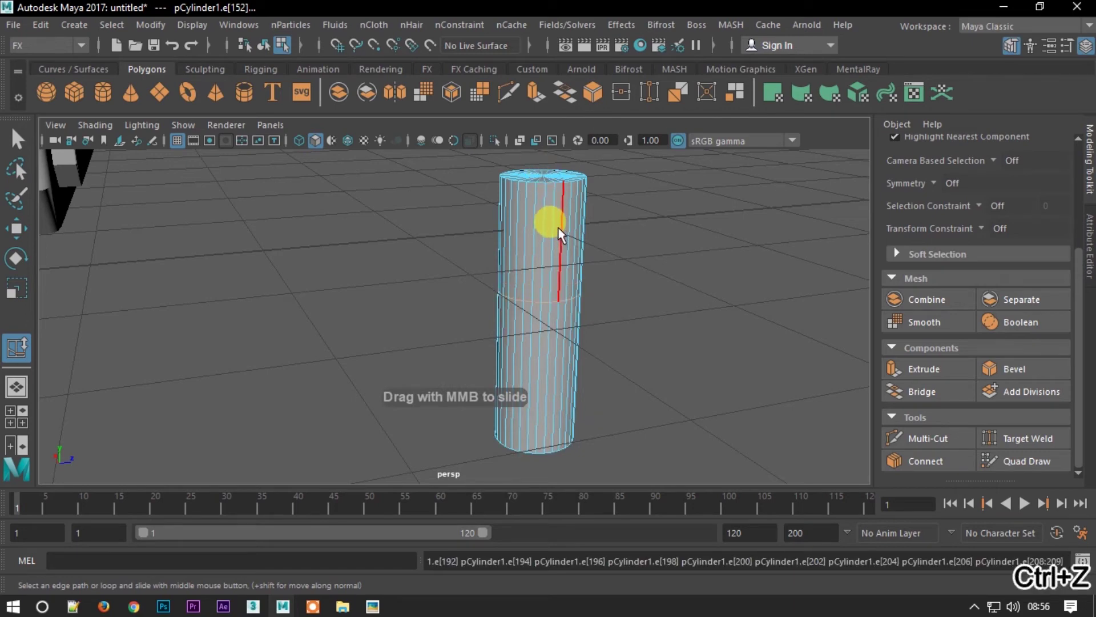
pyautogui.hotkey('ctrl', 'z')
# Split two horizontal edge loops and move them up near the cylinder's top
pyautogui.click(553, 316)
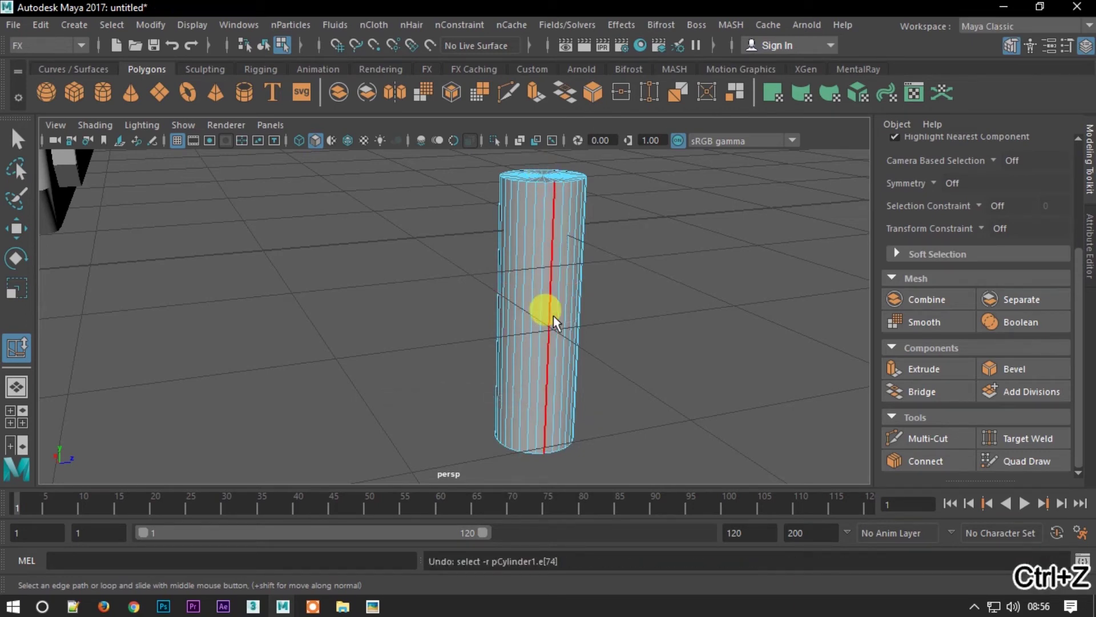
pyautogui.keyDown('shift'); pyautogui.moveTo(550, 316); pyautogui.dragTo(549, 315, button='right'); pyautogui.keyUp('shift')
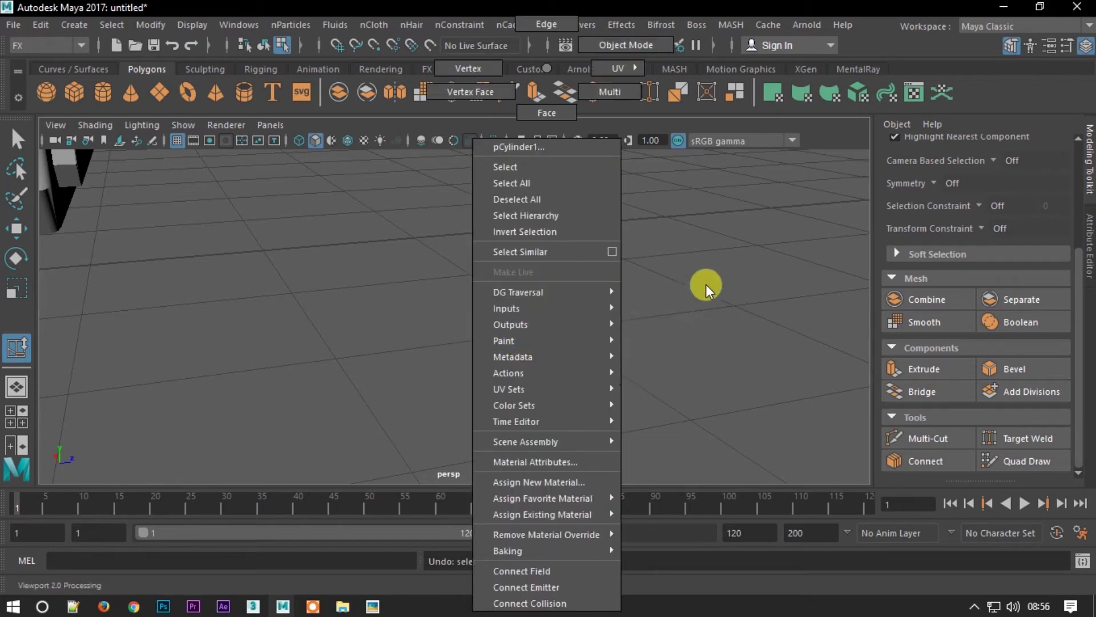
pyautogui.click(550, 316)
pyautogui.keyDown('ctrl'); pyautogui.moveTo(507, 337); pyautogui.dragTo(558, 357, button='right'); pyautogui.keyUp('ctrl')
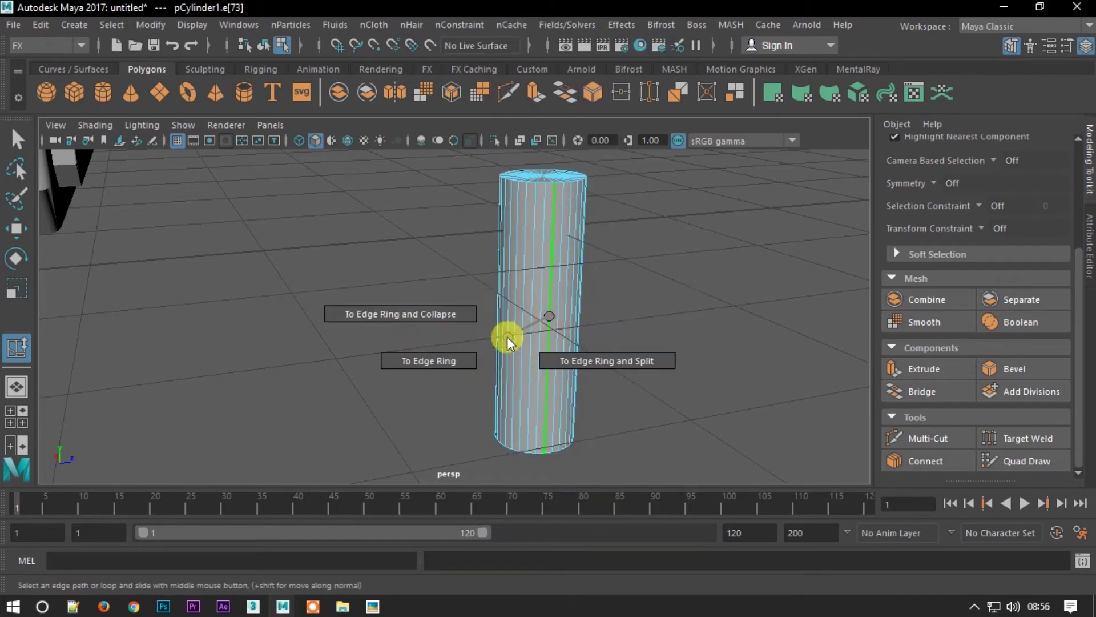
pyautogui.press('w')
pyautogui.moveTo(542, 303); pyautogui.dragTo(542, 98)
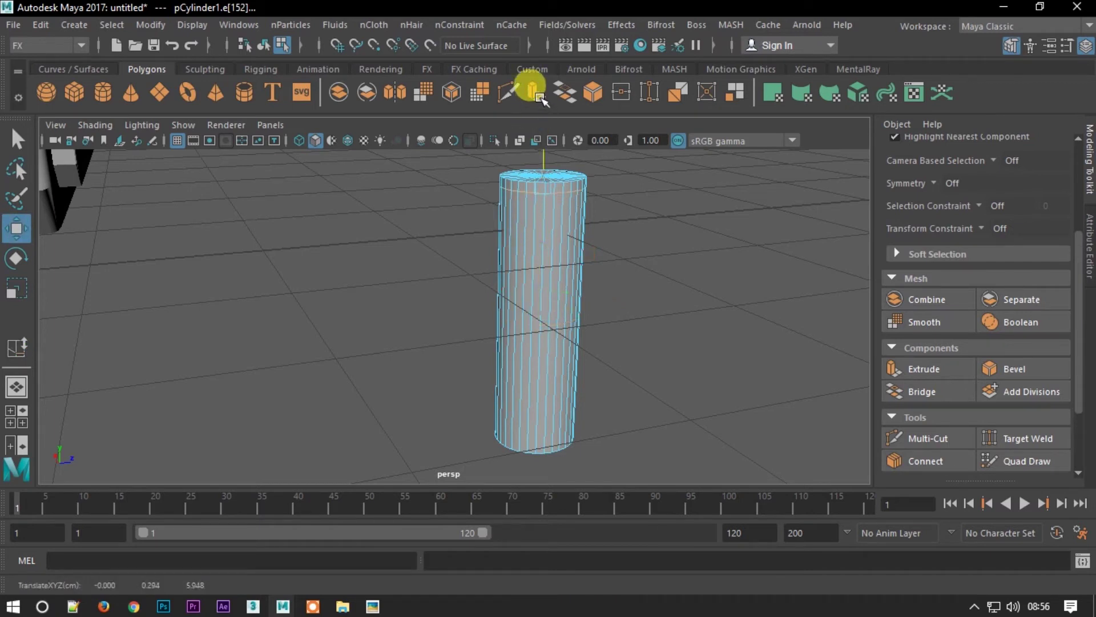
pyautogui.click(535, 251)
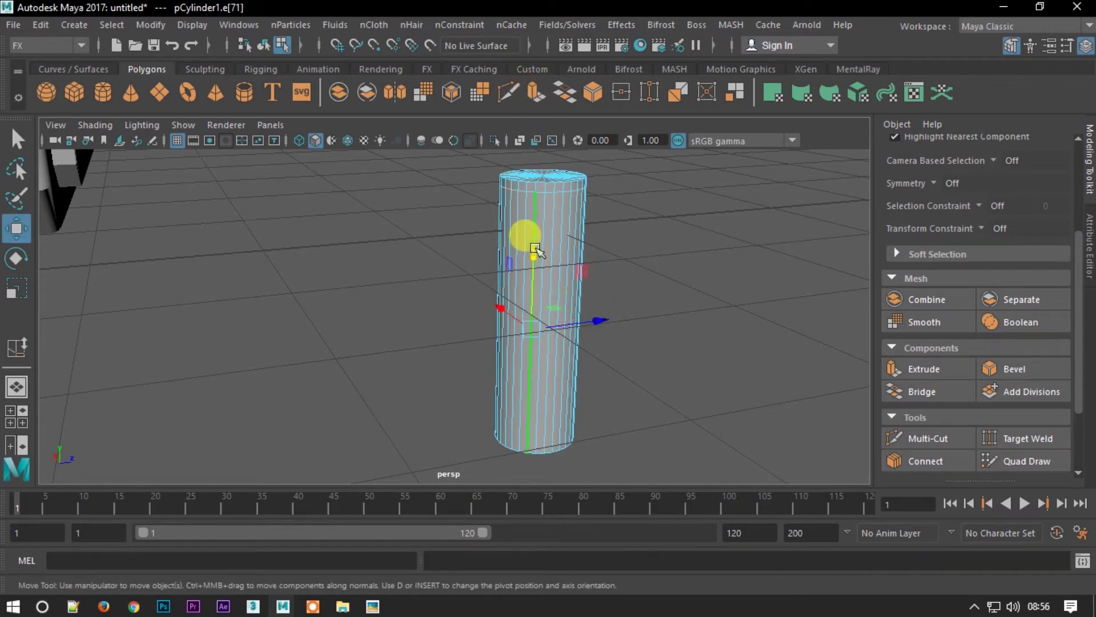
pyautogui.keyDown('ctrl'); pyautogui.moveTo(536, 252); pyautogui.dragTo(540, 294, button='right'); pyautogui.keyUp('ctrl')
pyautogui.moveTo(534, 238); pyautogui.dragTo(542, 135)
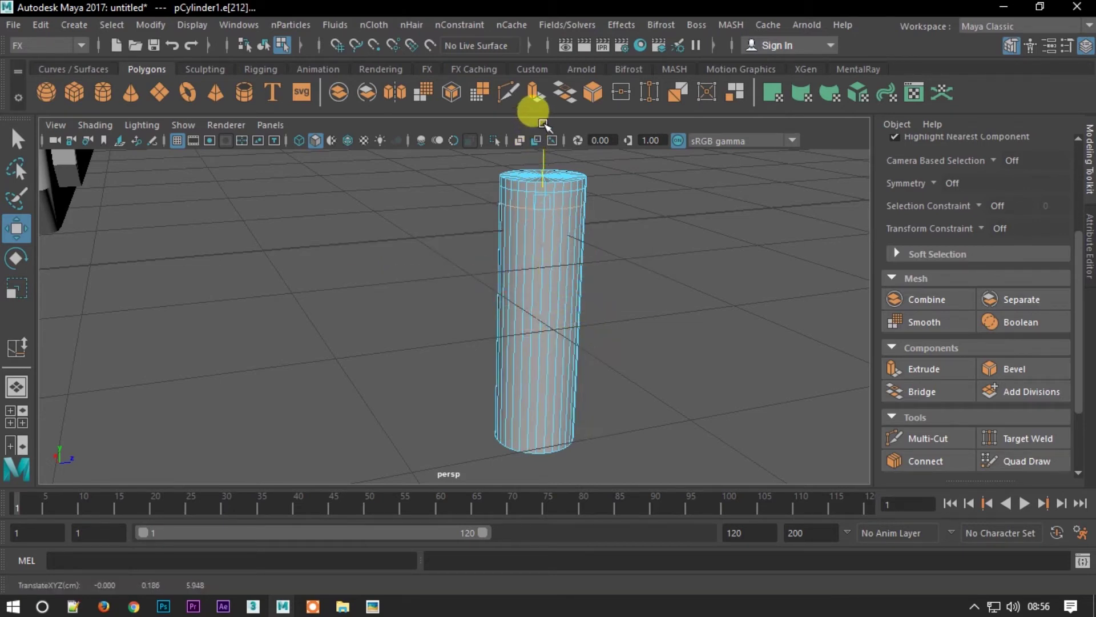
# Add another pair of edge loops, redoing one split, and raise them into place
pyautogui.click(529, 245)
pyautogui.moveTo(540, 254)
pyautogui.keyDown('ctrl'); pyautogui.mouseDown(button='right')
pyautogui.moveTo(483, 271)
pyautogui.moveTo(545, 297)
pyautogui.mouseUp(button='right'); pyautogui.keyUp('ctrl')
pyautogui.moveTo(537, 243); pyautogui.dragTo(538, 183)
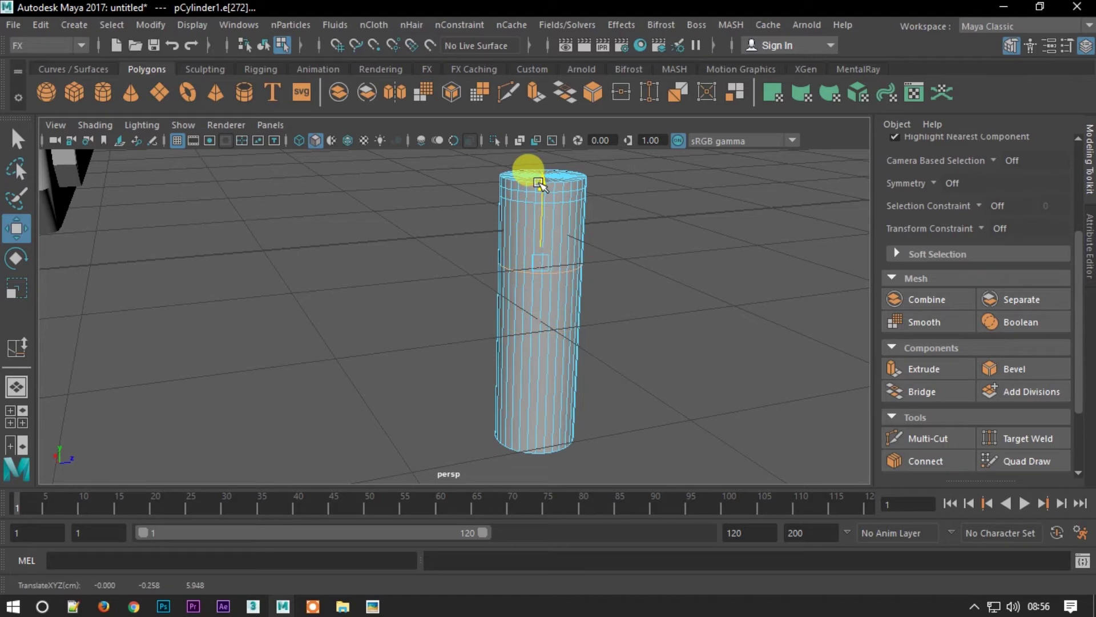
pyautogui.click(518, 298)
pyautogui.keyDown('ctrl'); pyautogui.moveTo(528, 314); pyautogui.dragTo(526, 361, button='right'); pyautogui.keyUp('ctrl')
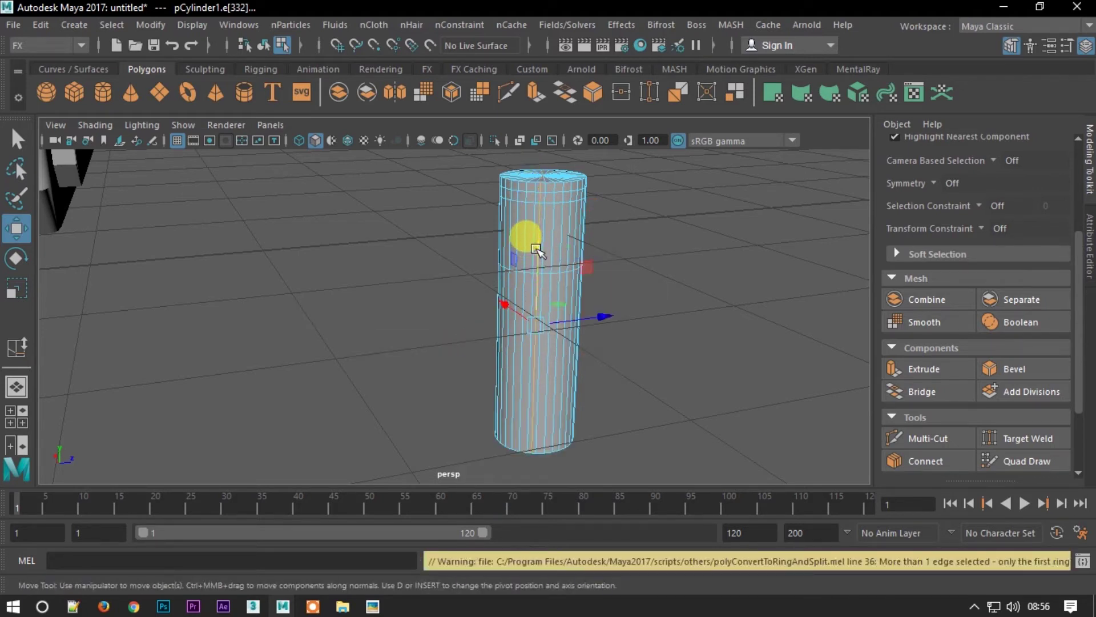
pyautogui.hotkey('ctrl', 'z')
pyautogui.click(529, 297)
pyautogui.keyDown('ctrl'); pyautogui.moveTo(542, 307); pyautogui.dragTo(538, 354, button='right'); pyautogui.keyUp('ctrl')
pyautogui.moveTo(540, 248); pyautogui.dragTo(541, 196)
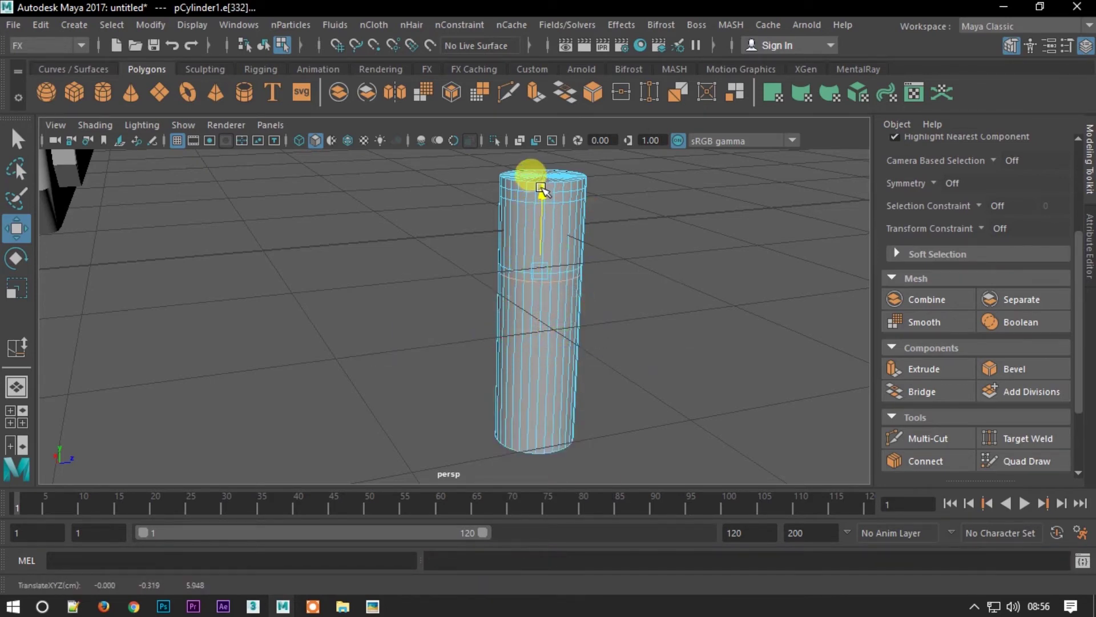
# Add lower edge loops around the cylinder, slide them into place, then select a top face
pyautogui.moveTo(537, 309)
pyautogui.keyDown('ctrl'); pyautogui.mouseDown(button='right')
pyautogui.moveTo(505, 328)
pyautogui.moveTo(544, 349)
pyautogui.mouseUp(button='right'); pyautogui.keyUp('ctrl')
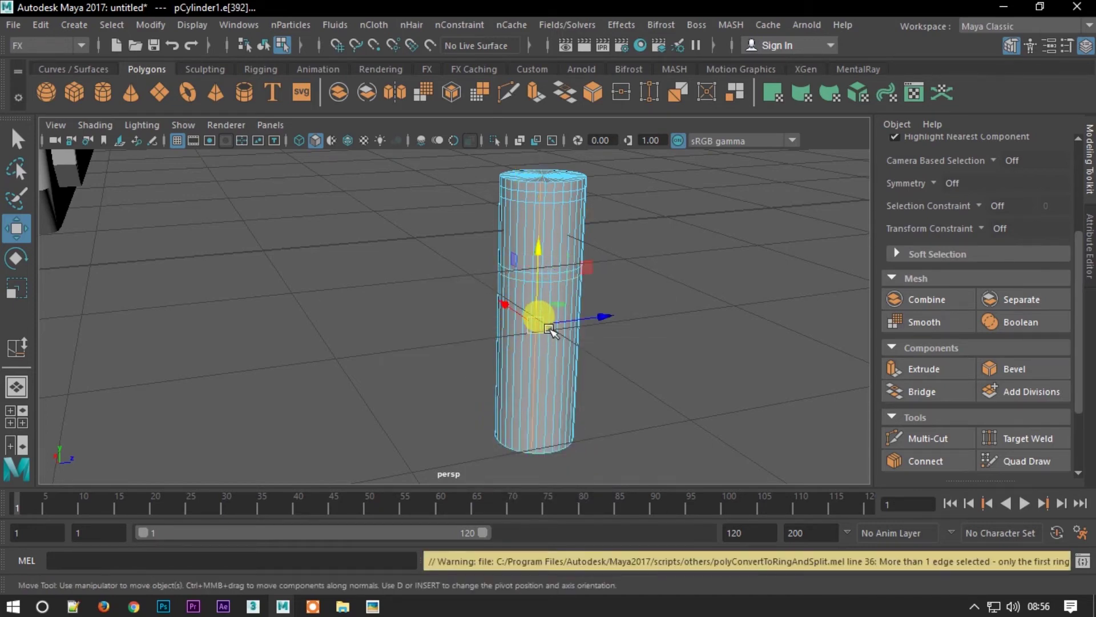
pyautogui.hotkey('ctrl', 'z')
pyautogui.keyDown('ctrl'); pyautogui.moveTo(531, 311); pyautogui.dragTo(562, 372, button='right'); pyautogui.keyUp('ctrl')
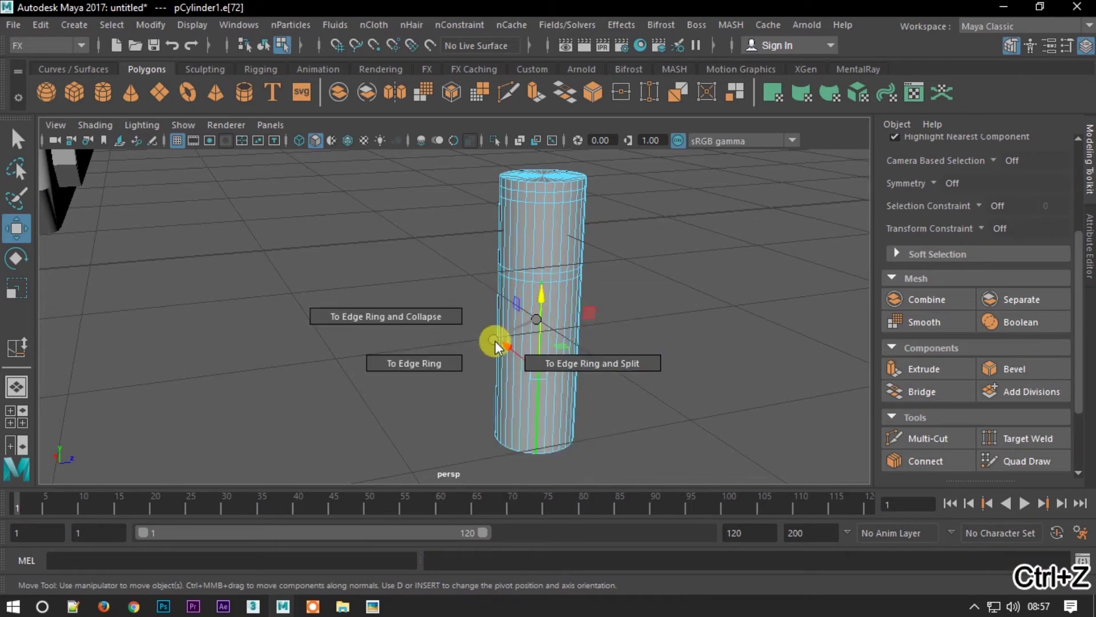
pyautogui.moveTo(562, 372)
pyautogui.mouseDown()
pyautogui.moveTo(542, 234)
pyautogui.moveTo(531, 336)
pyautogui.moveTo(541, 249)
pyautogui.mouseUp()
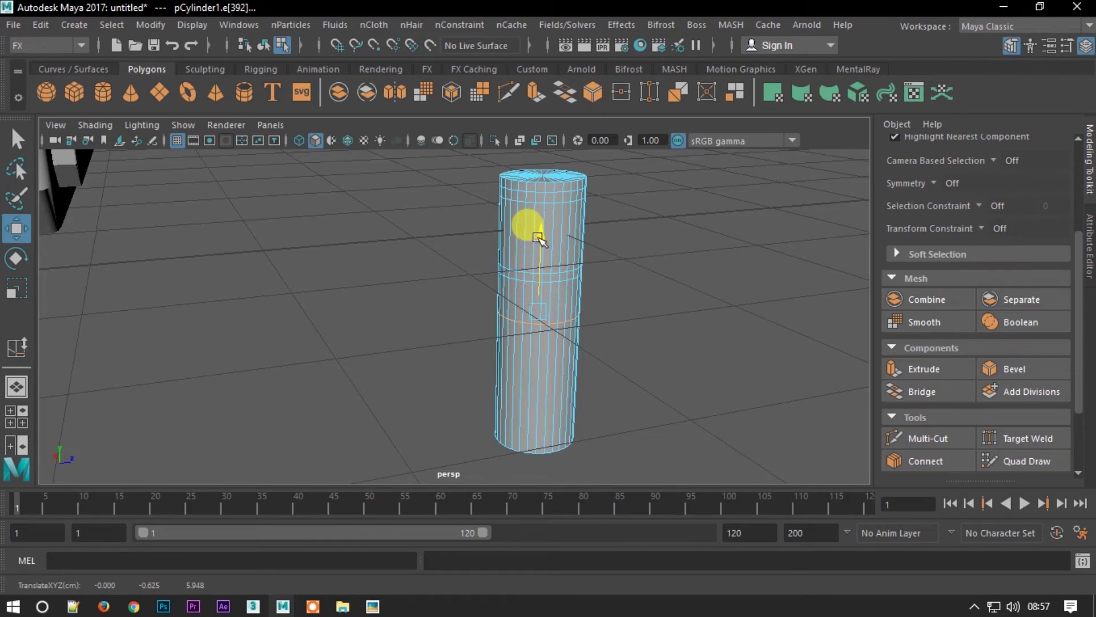
pyautogui.moveTo(539, 238); pyautogui.dragTo(540, 207)
pyautogui.click(526, 306)
pyautogui.keyDown('shift'); pyautogui.moveTo(497, 331); pyautogui.dragTo(554, 355, button='right'); pyautogui.keyUp('shift')
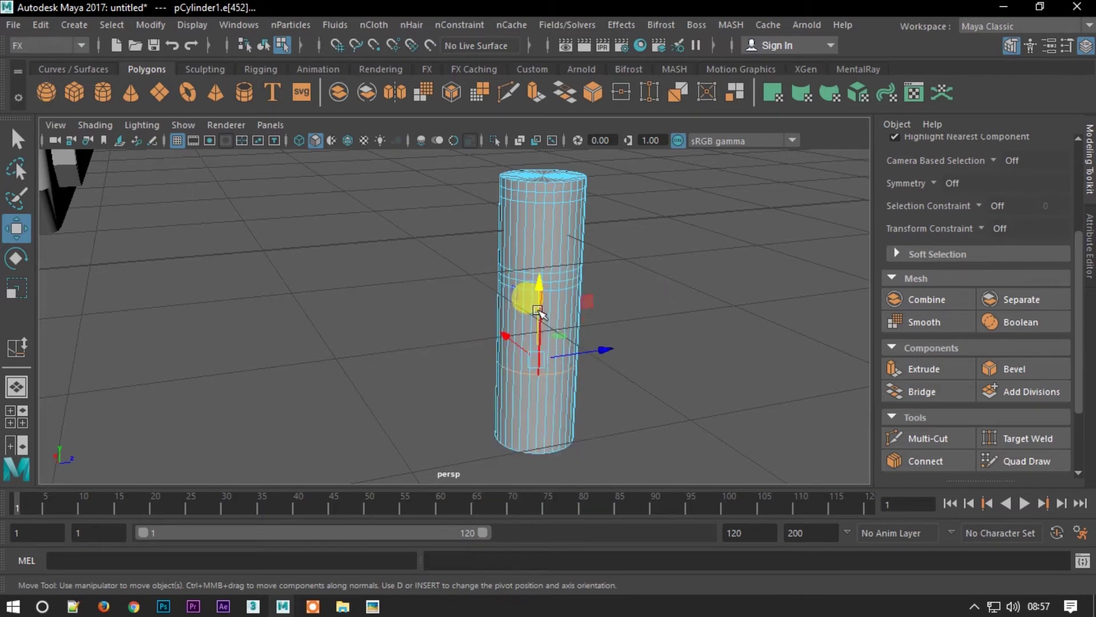
pyautogui.click(526, 257)
pyautogui.click(526, 354)
pyautogui.moveTo(539, 374)
pyautogui.keyDown('shift'); pyautogui.mouseDown(button='right')
pyautogui.moveTo(496, 400)
pyautogui.moveTo(548, 413)
pyautogui.mouseUp(button='right'); pyautogui.keyUp('shift')
pyautogui.moveTo(536, 296); pyautogui.dragTo(537, 282)
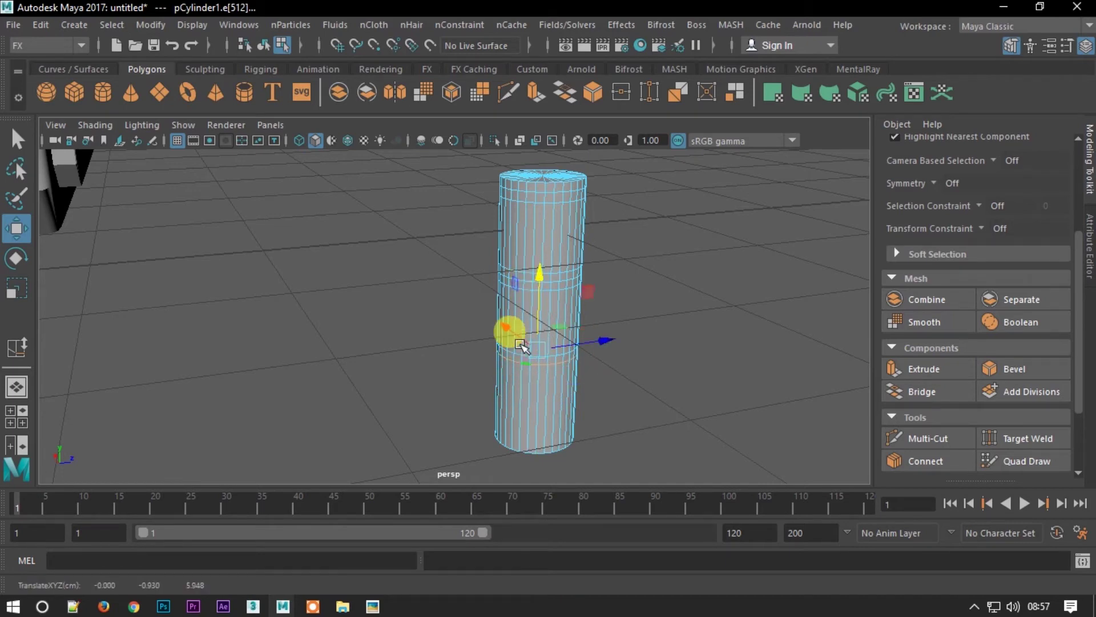
pyautogui.press('F11')
pyautogui.click(562, 188)
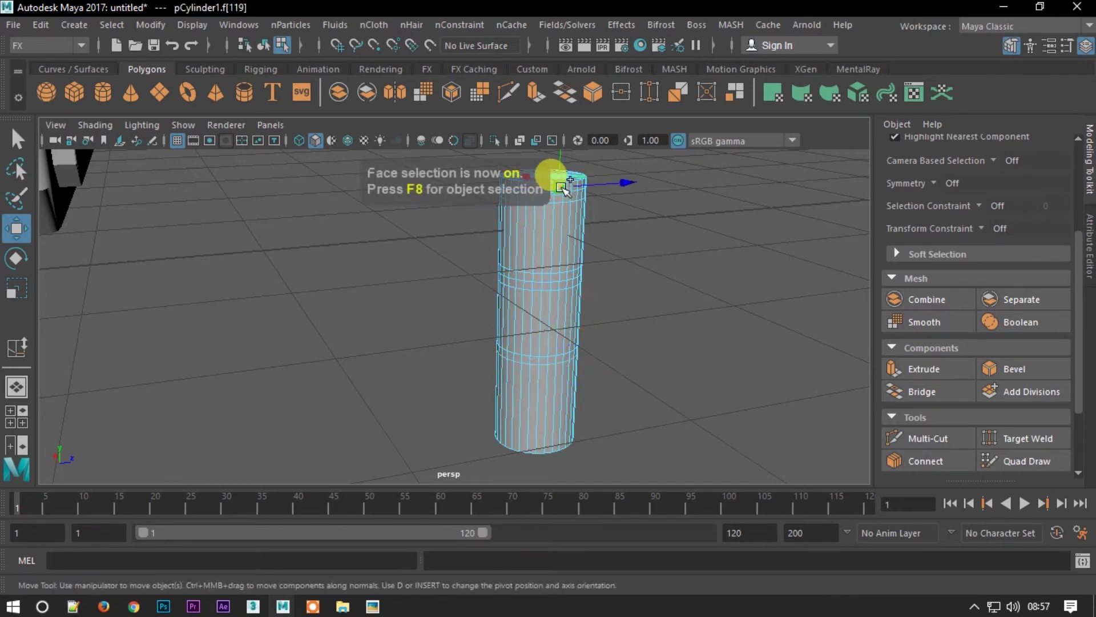
# Extrude the top face ring outward with thickness 0.15 into a wide flange disc
pyautogui.keyDown('alt'); pyautogui.moveTo(563, 188); pyautogui.dragTo(553, 182); pyautogui.keyUp('alt')
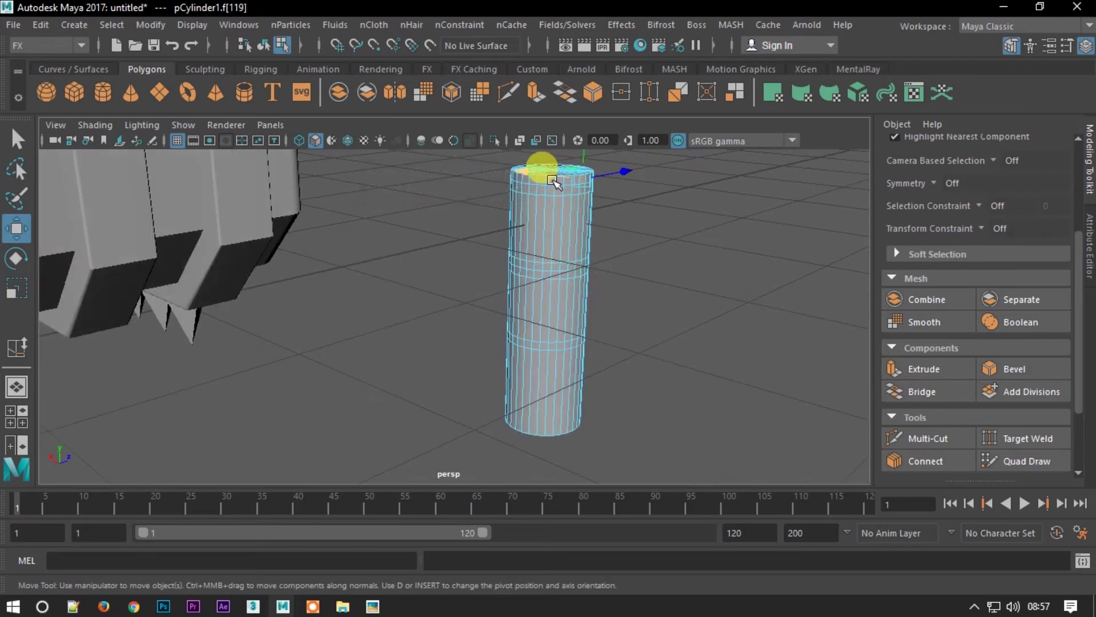
pyautogui.keyDown('shift'); pyautogui.doubleClick(527, 171); pyautogui.keyUp('shift')
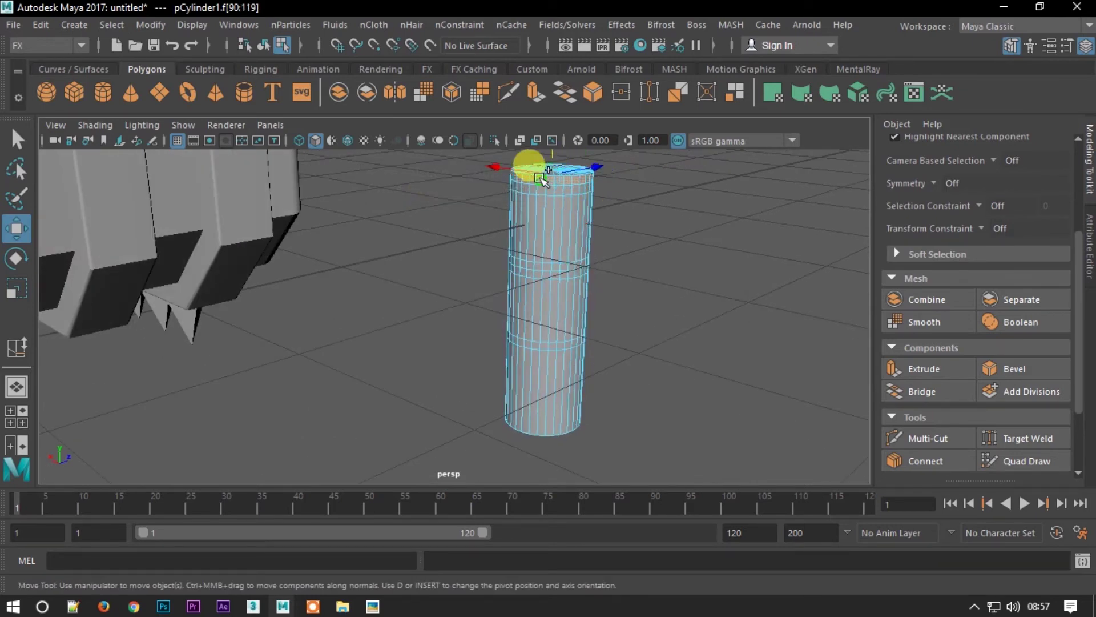
pyautogui.moveTo(620, 196)
pyautogui.keyDown('alt'); pyautogui.mouseDown()
pyautogui.moveTo(457, 221)
pyautogui.moveTo(544, 215)
pyautogui.mouseUp(); pyautogui.keyUp('alt')
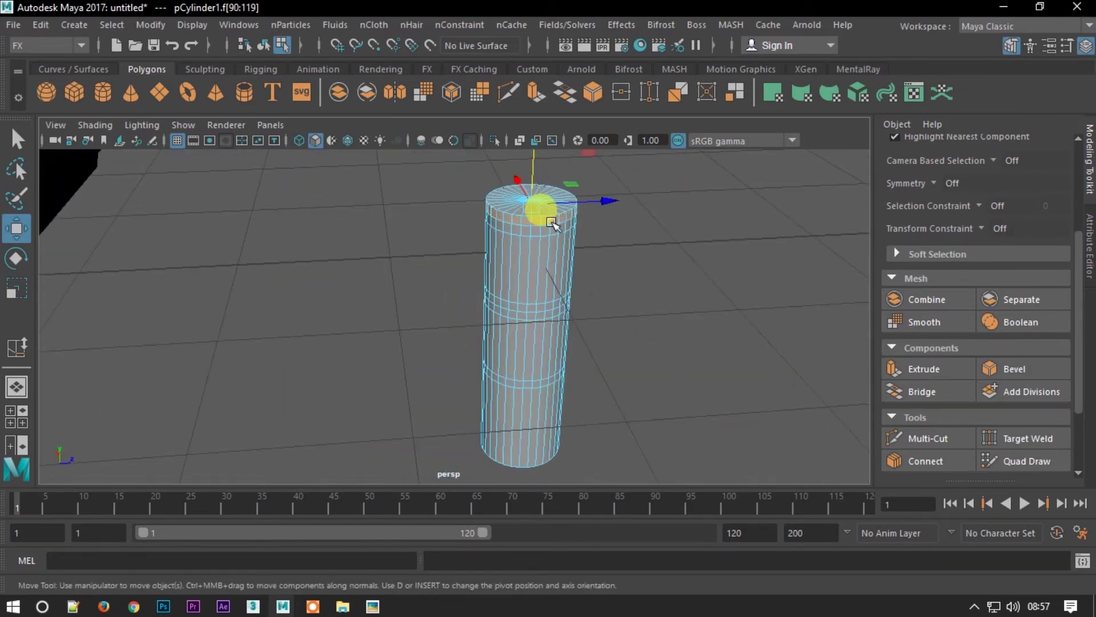
pyautogui.hotkey('ctrl', 'e')
pyautogui.click(740, 341)
pyautogui.moveTo(713, 335); pyautogui.dragTo(727, 335)
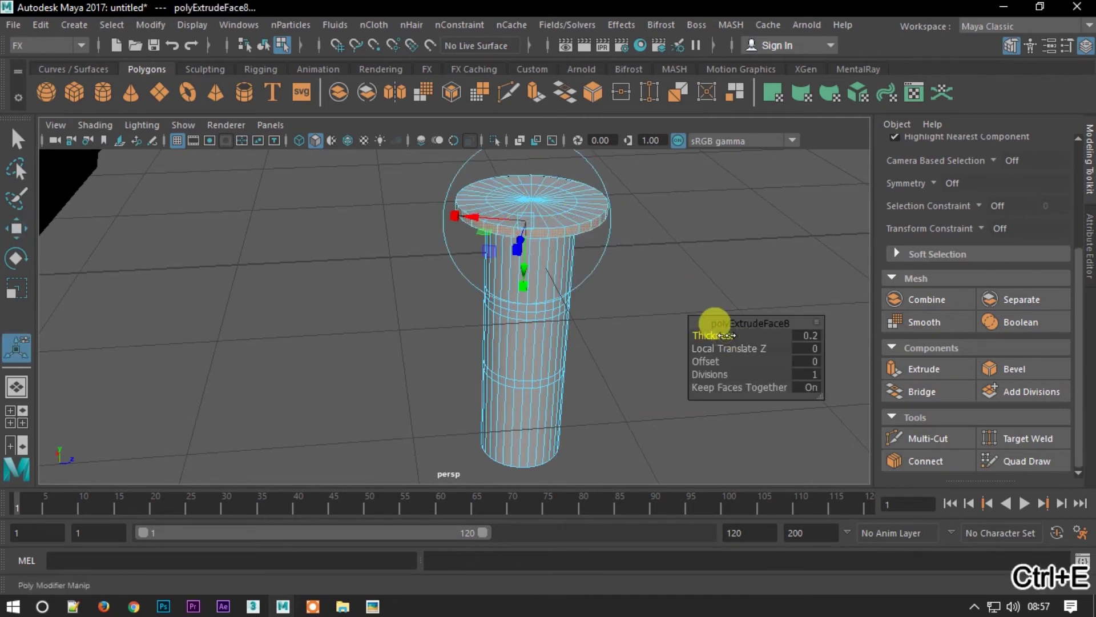
pyautogui.click(806, 338)
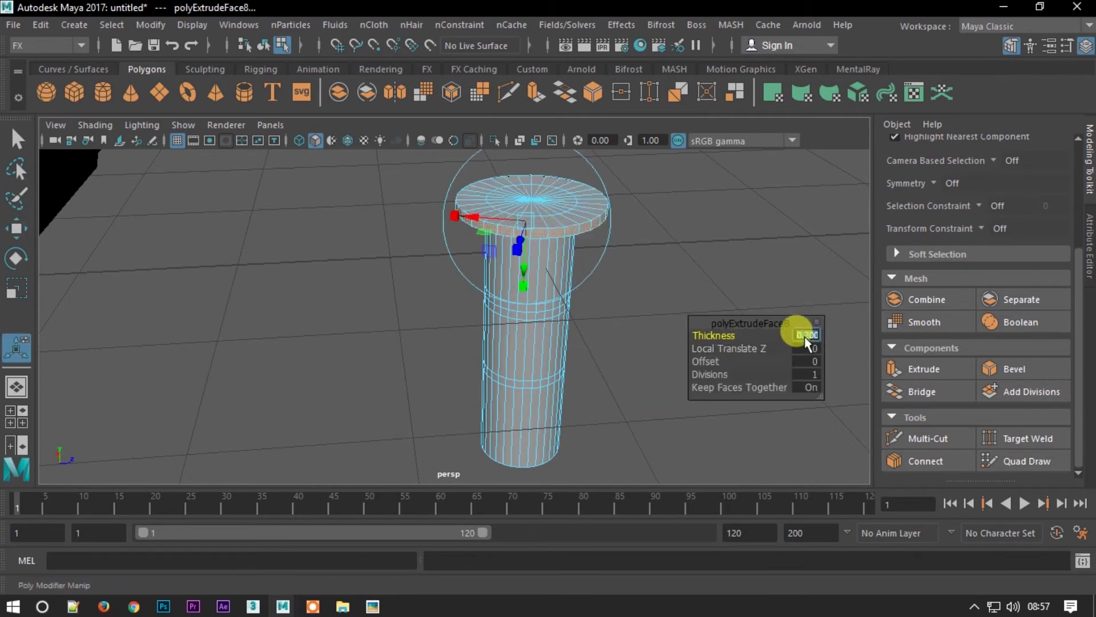
pyautogui.write('0.15')
pyautogui.press('Return')
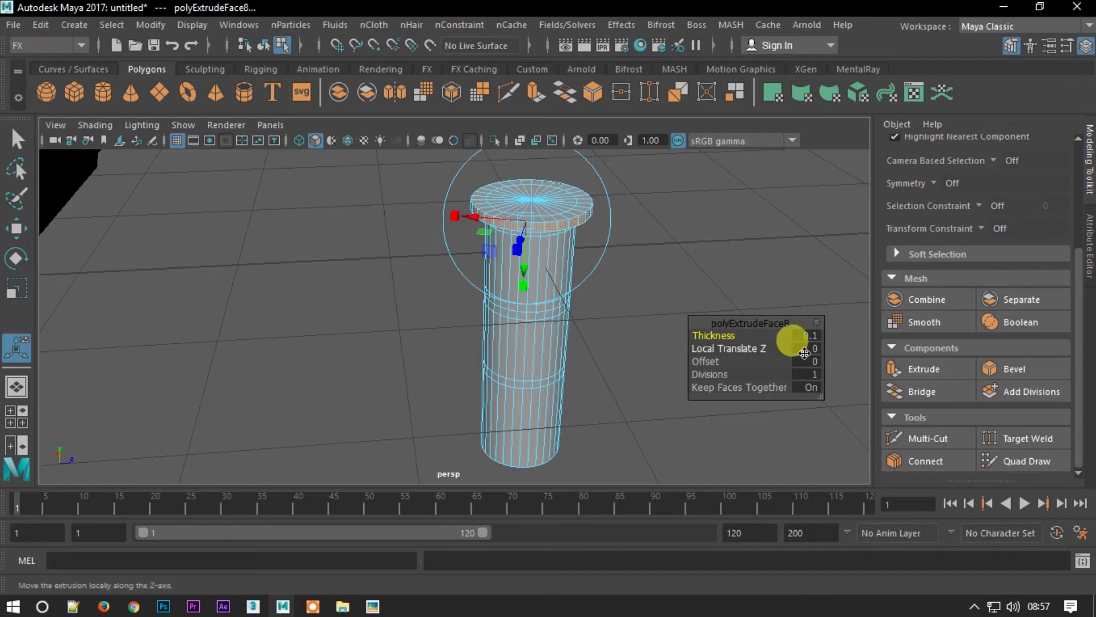
pyautogui.press('Return')
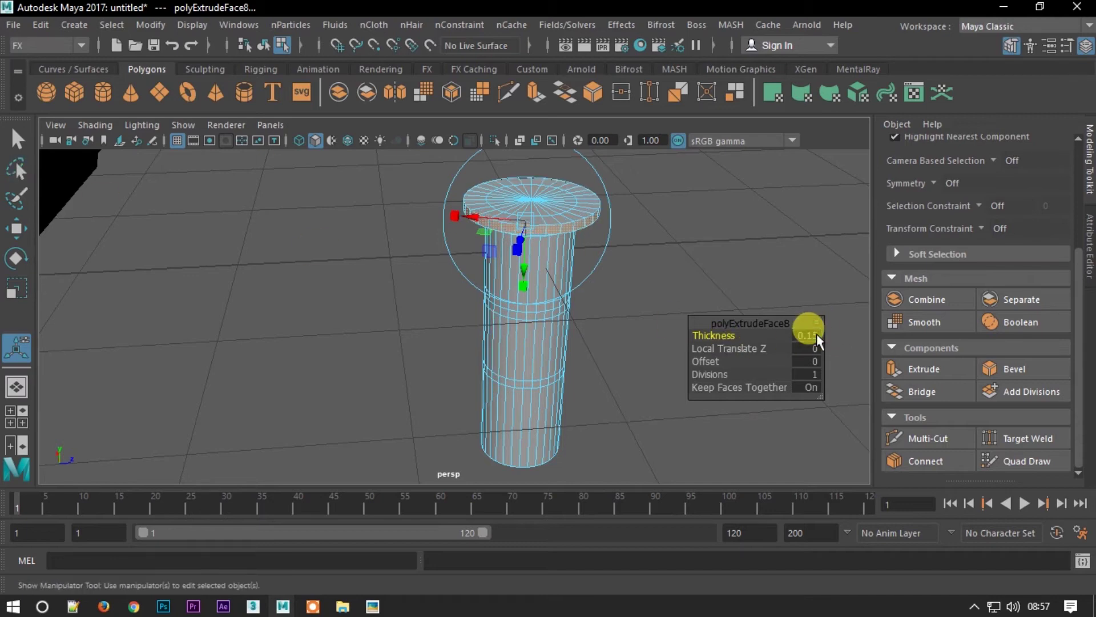
# Select the full ring of faces just below the new flange
pyautogui.click(16, 228)
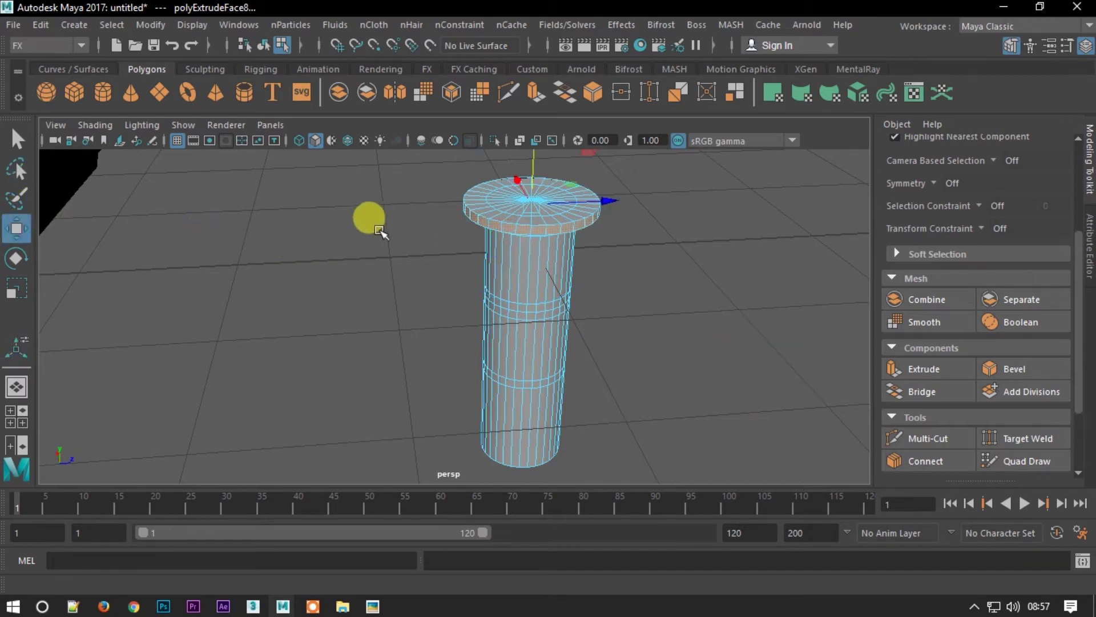
pyautogui.keyDown('alt'); pyautogui.moveTo(367, 215); pyautogui.dragTo(367, 196); pyautogui.keyUp('alt')
pyautogui.keyDown('alt'); pyautogui.moveTo(367, 196); pyautogui.dragTo(473, 209, button='right'); pyautogui.keyUp('alt')
pyautogui.moveTo(473, 209)
pyautogui.keyDown('alt'); pyautogui.mouseDown()
pyautogui.moveTo(421, 362)
pyautogui.moveTo(502, 372)
pyautogui.moveTo(470, 245)
pyautogui.mouseUp(); pyautogui.keyUp('alt')
pyautogui.keyDown('alt'); pyautogui.moveTo(470, 245); pyautogui.dragTo(492, 251, button='right'); pyautogui.keyUp('alt')
pyautogui.keyDown('alt'); pyautogui.moveTo(492, 251); pyautogui.dragTo(502, 226); pyautogui.keyUp('alt')
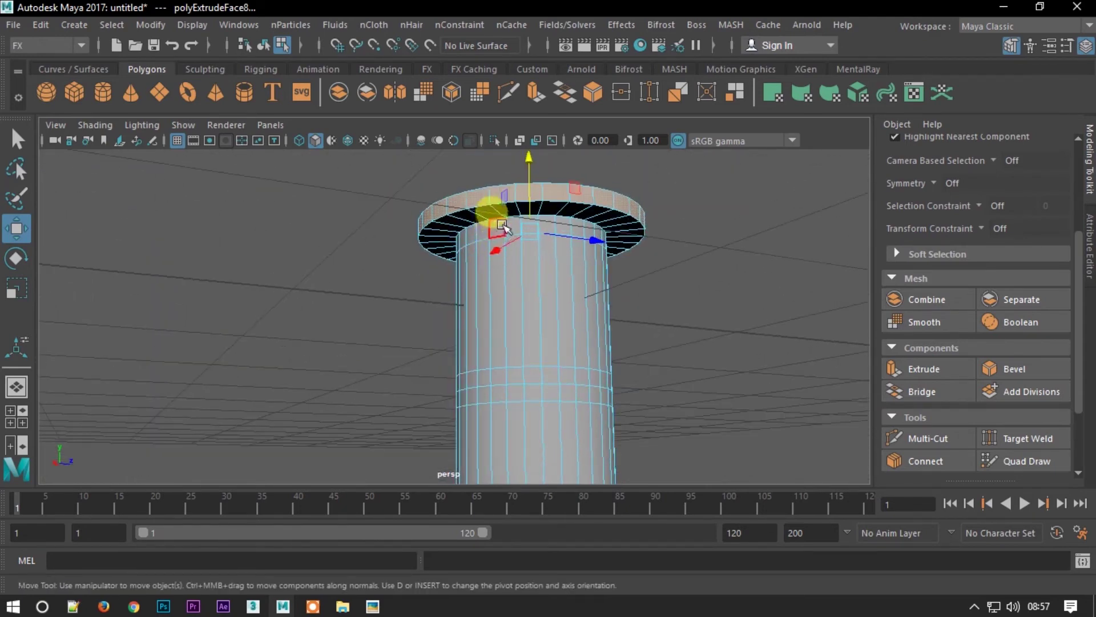
pyautogui.click(505, 228)
pyautogui.keyDown('shift'); pyautogui.doubleClick(497, 226); pyautogui.keyUp('shift')
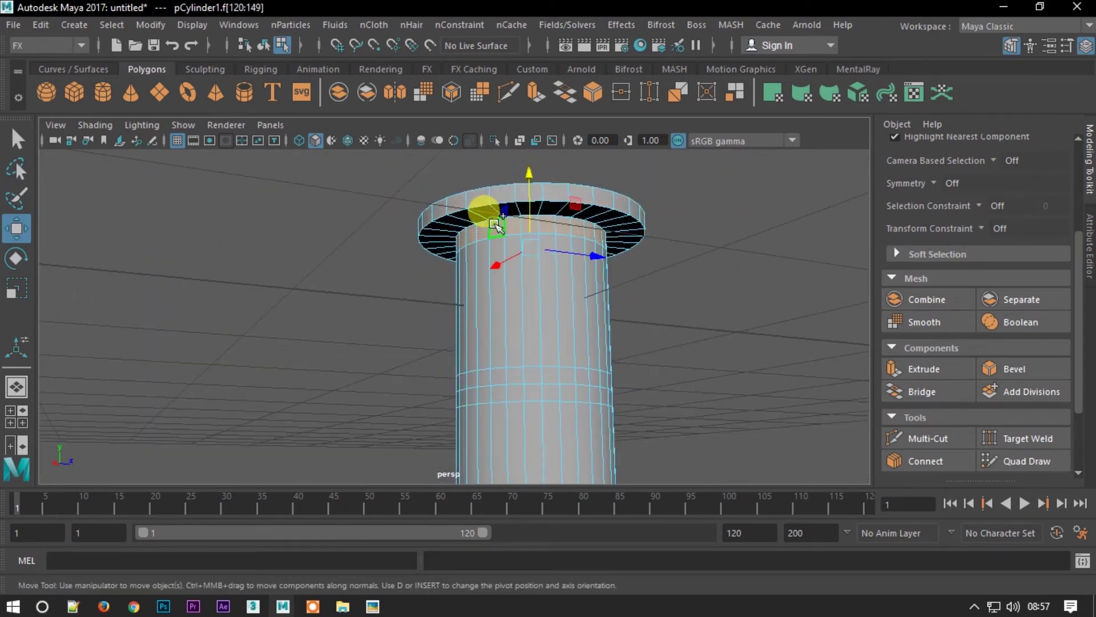
# Extrude that face ring with thickness -0.01 to inset it slightly
pyautogui.hotkey('ctrl', 'e')
pyautogui.click(807, 334)
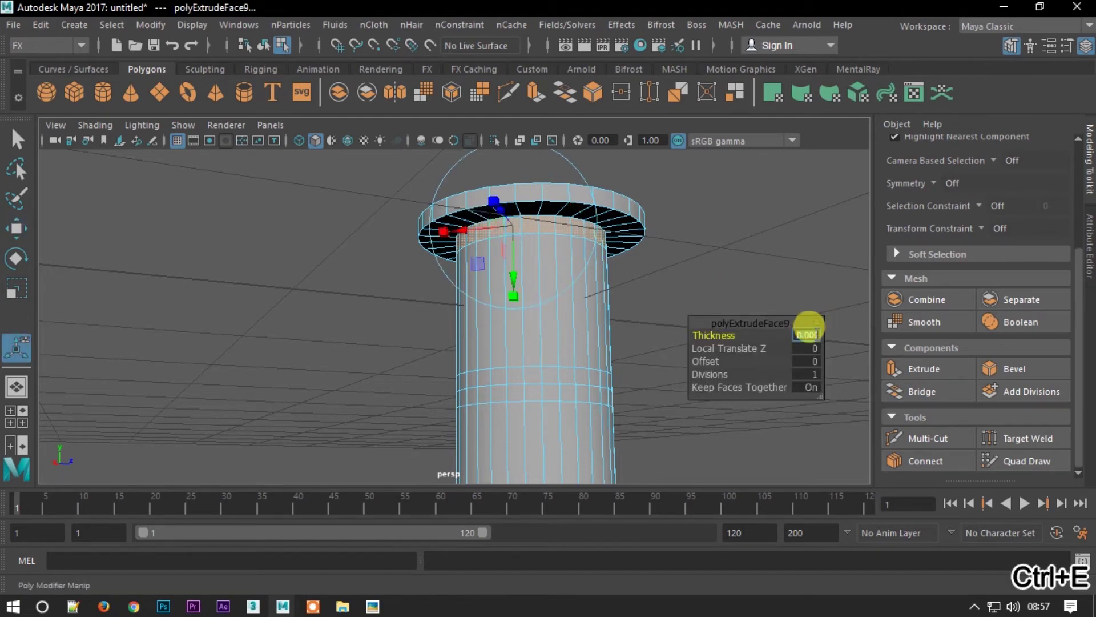
pyautogui.write('-0.0')
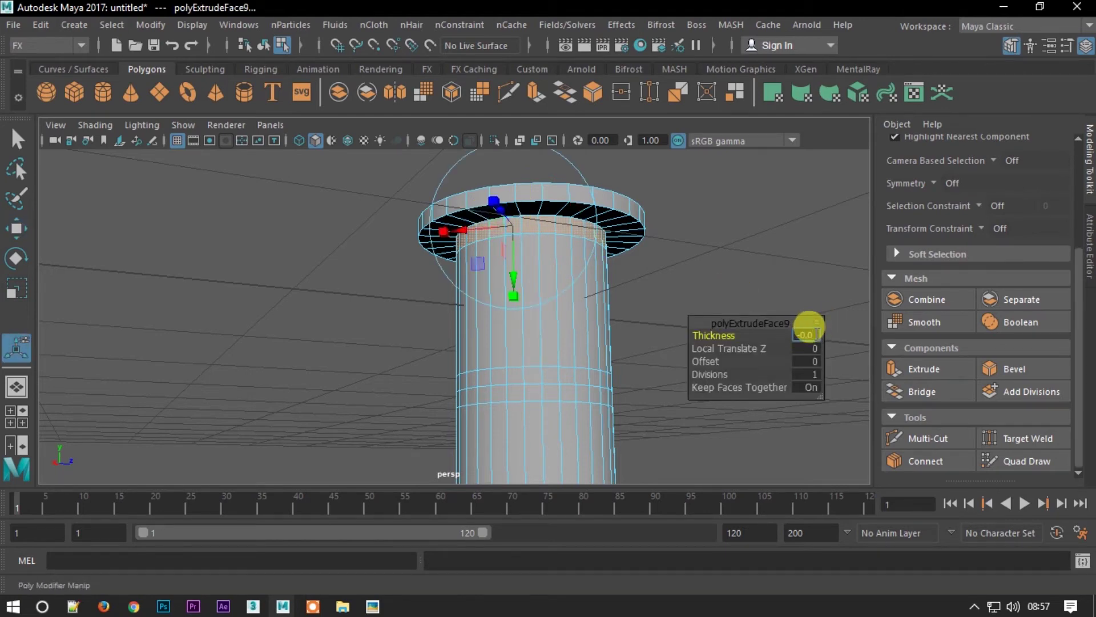
pyautogui.write('5')
pyautogui.press('Return')
pyautogui.click(816, 334)
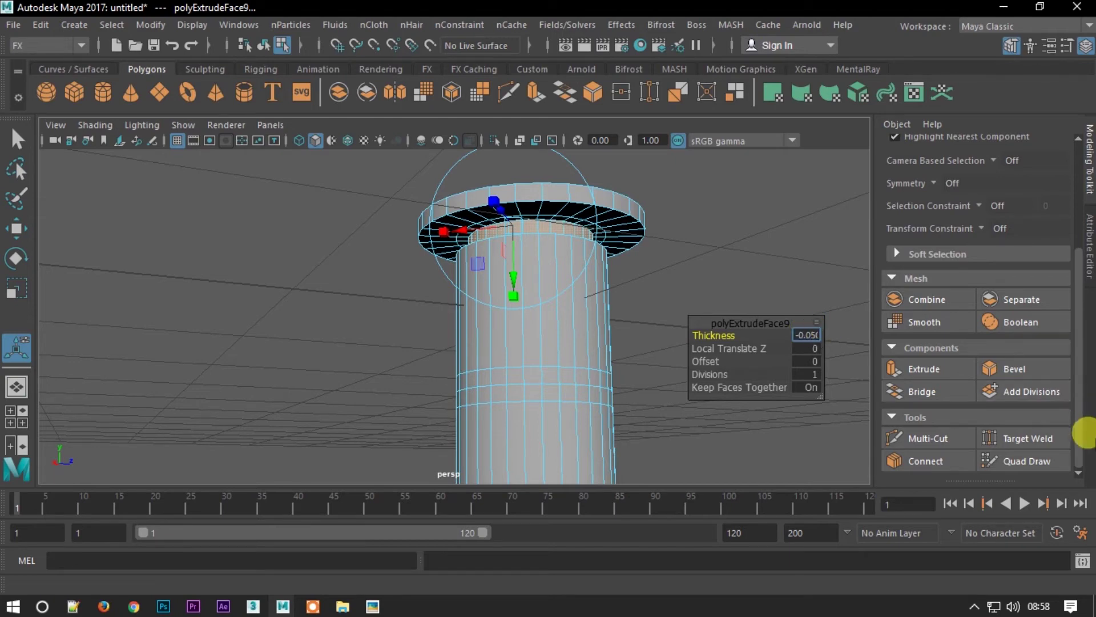
pyautogui.write('1')
pyautogui.press('Return')
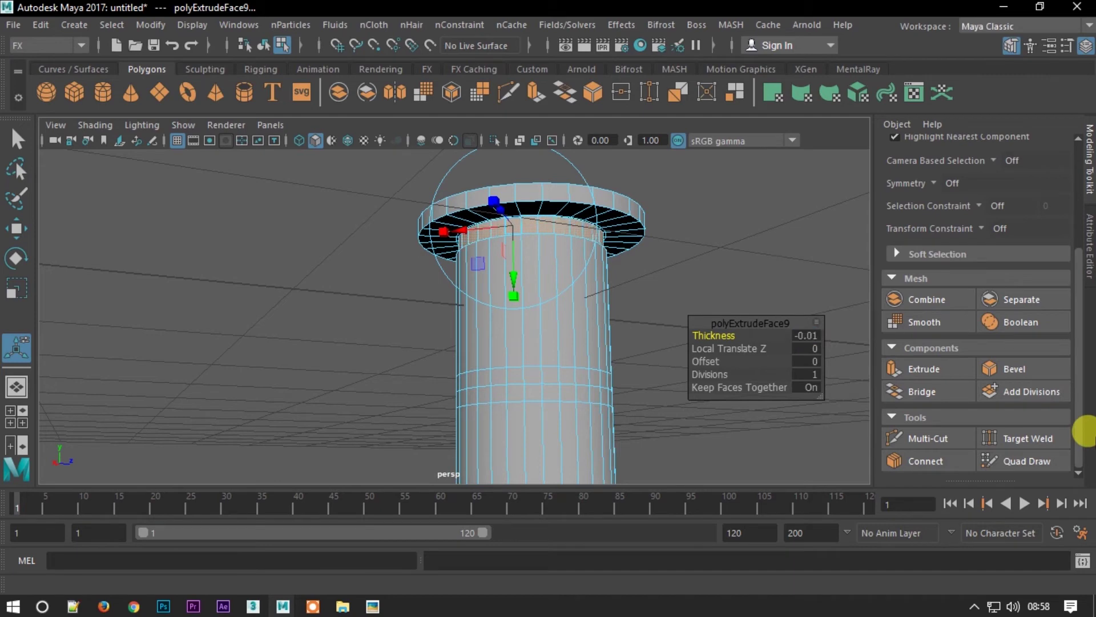
pyautogui.click(17, 229)
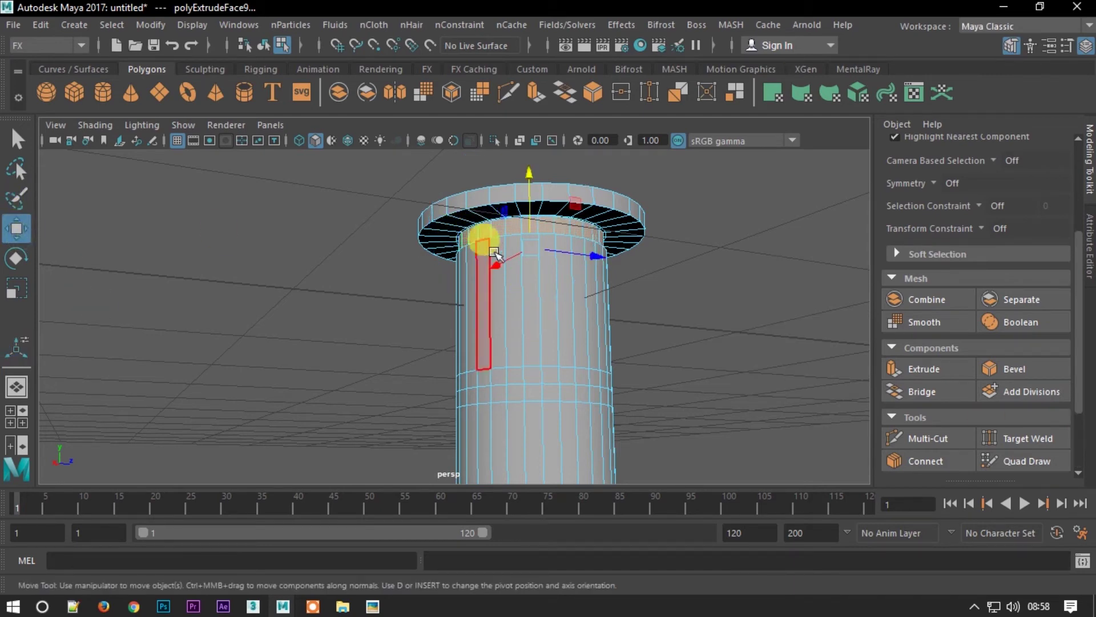
# Extrude a face loop partway down the handle into a 0.1-thick ring
pyautogui.click(513, 372)
pyautogui.doubleClick(537, 375)
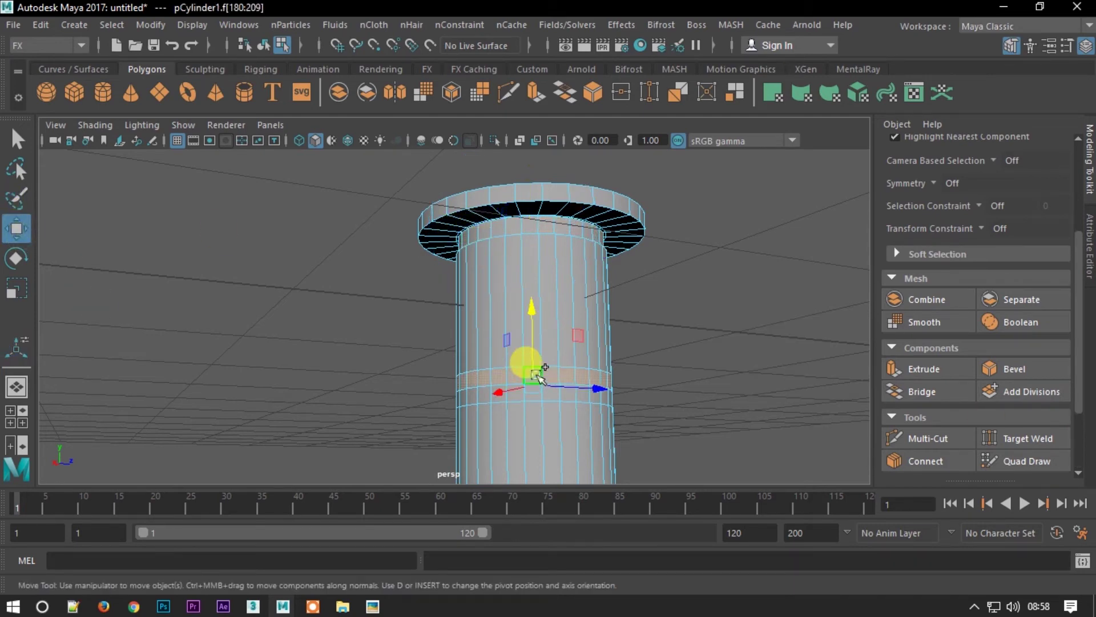
pyautogui.hotkey('ctrl', 'e')
pyautogui.click(807, 335)
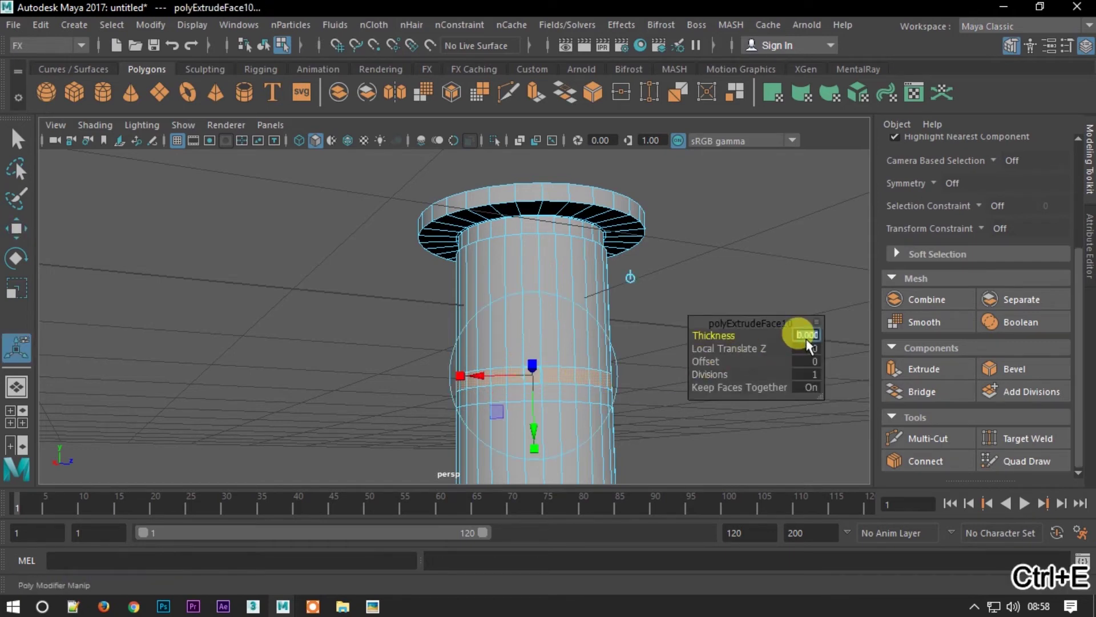
pyautogui.press('Return')
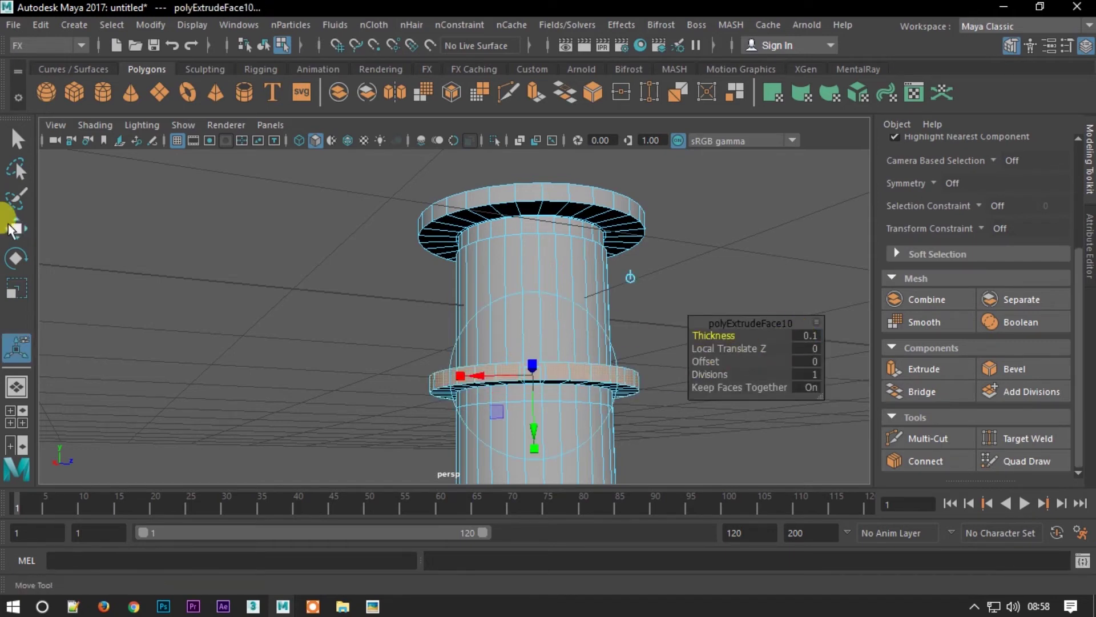
pyautogui.click(16, 228)
# Select faces around the new ring and just below it
pyautogui.doubleClick(463, 386)
pyautogui.click(482, 387)
pyautogui.keyDown('shift'); pyautogui.click(521, 385); pyautogui.keyUp('shift')
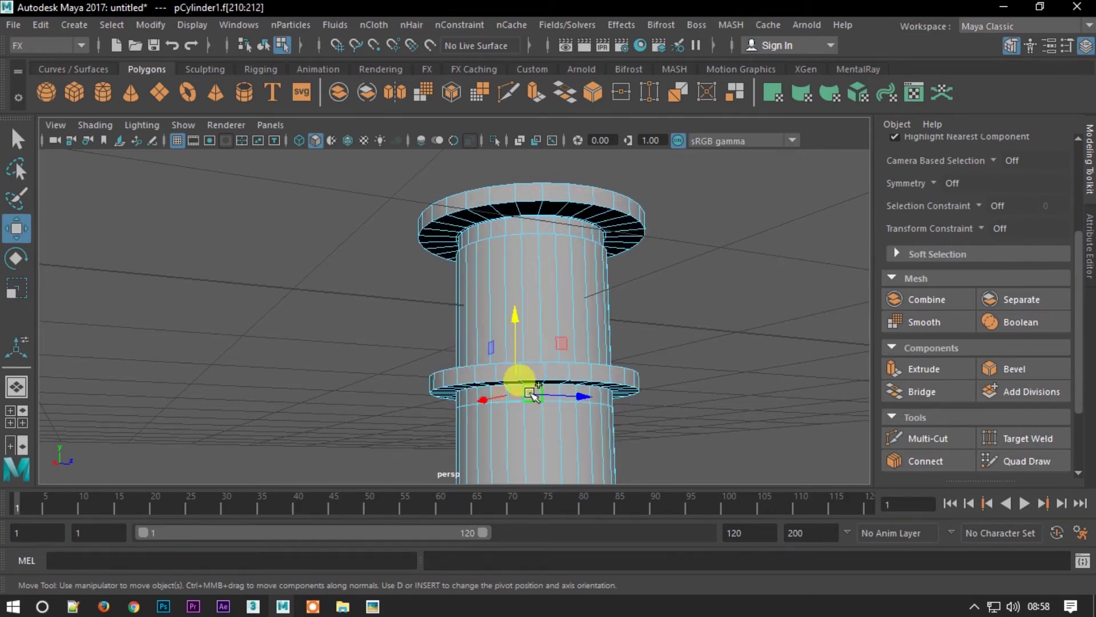
pyautogui.doubleClick(532, 394)
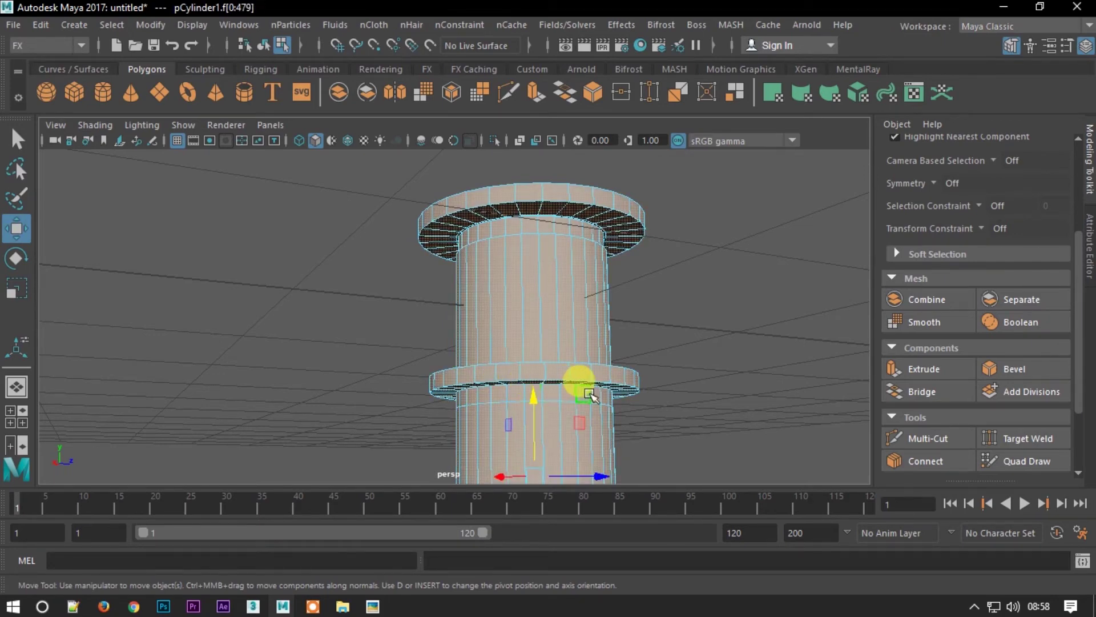
pyautogui.click(591, 396)
# In the front orthographic view, select the row of faces below the top ring, then return to perspective
pyautogui.press('space')
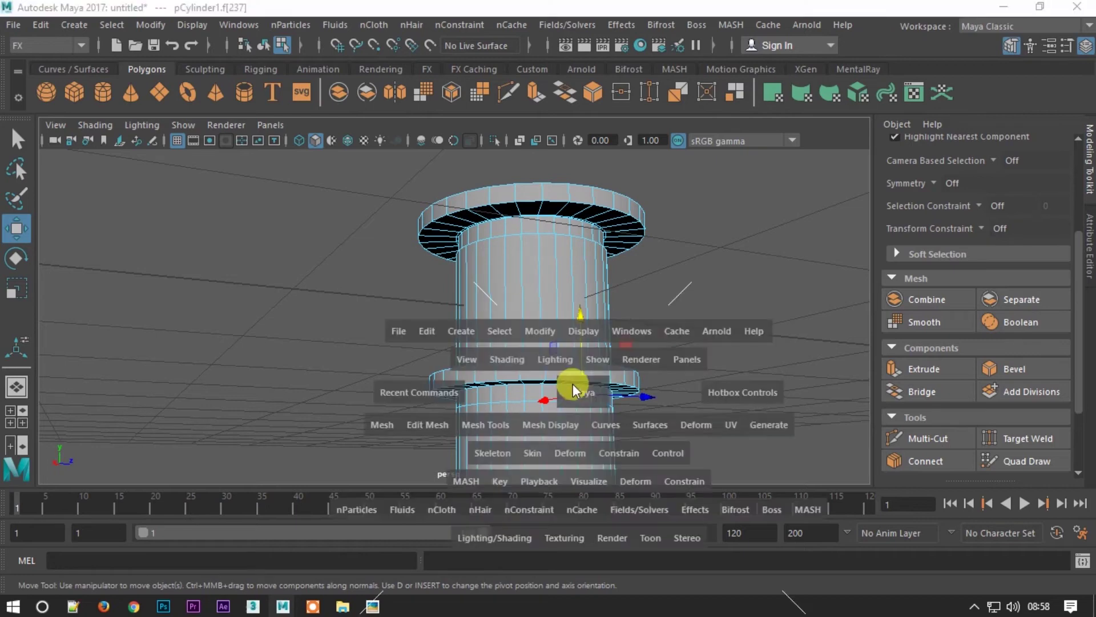
pyautogui.moveTo(577, 397); pyautogui.dragTo(587, 443)
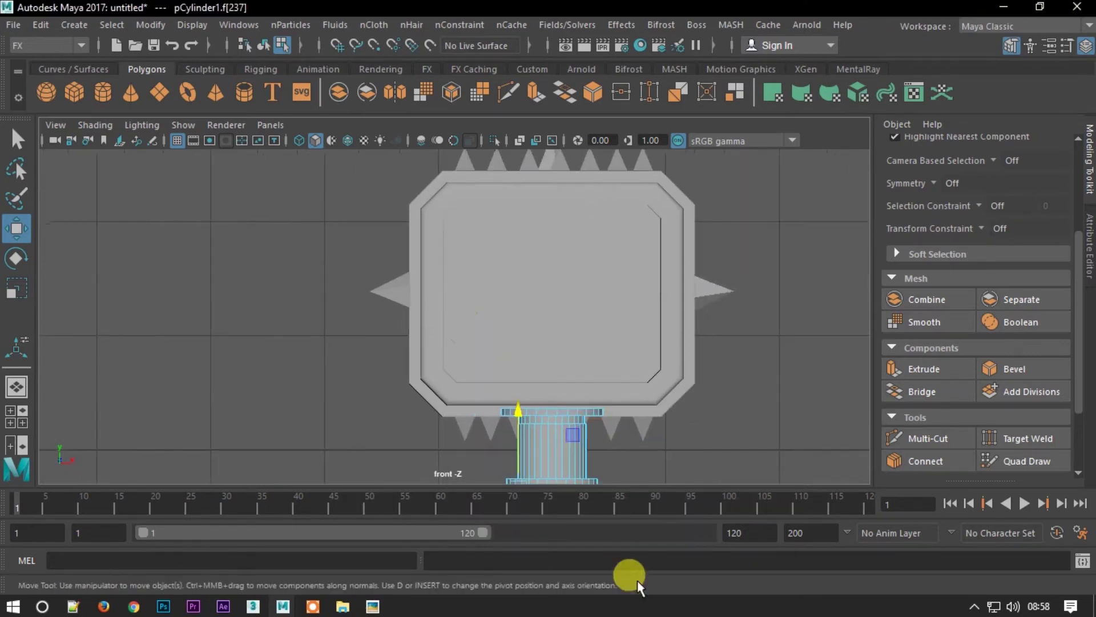
pyautogui.scroll(2, 521, 196)
pyautogui.scroll(2, 411, 181)
pyautogui.scroll(4, 331, 278)
pyautogui.moveTo(331, 183); pyautogui.dragTo(807, 220)
pyautogui.scroll(-5, 578, 225)
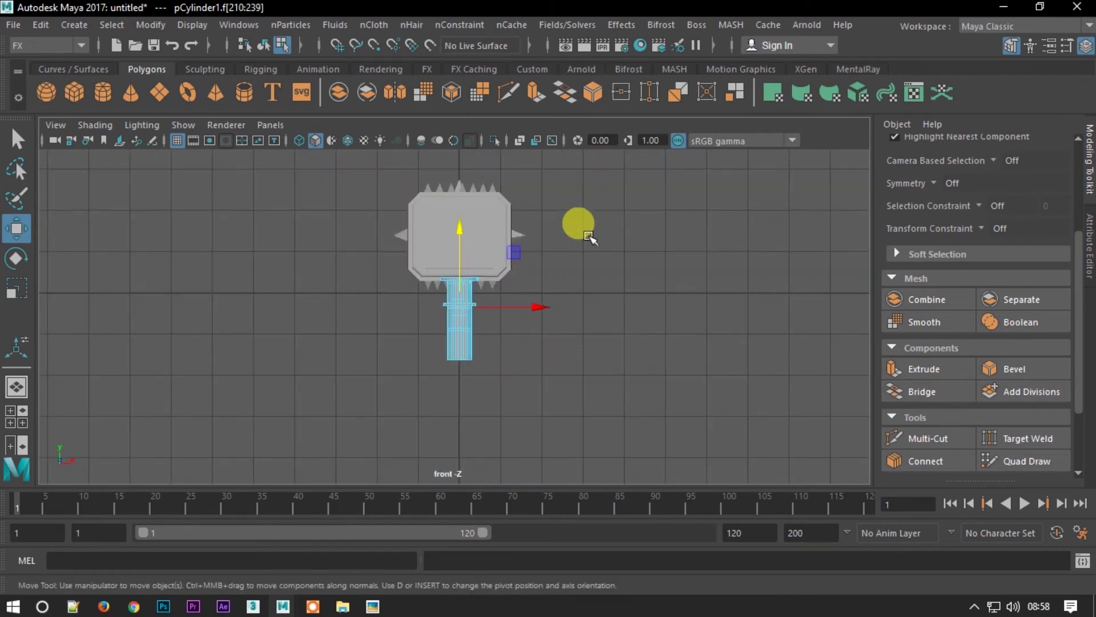
pyautogui.press('space')
pyautogui.moveTo(591, 238); pyautogui.dragTo(591, 192)
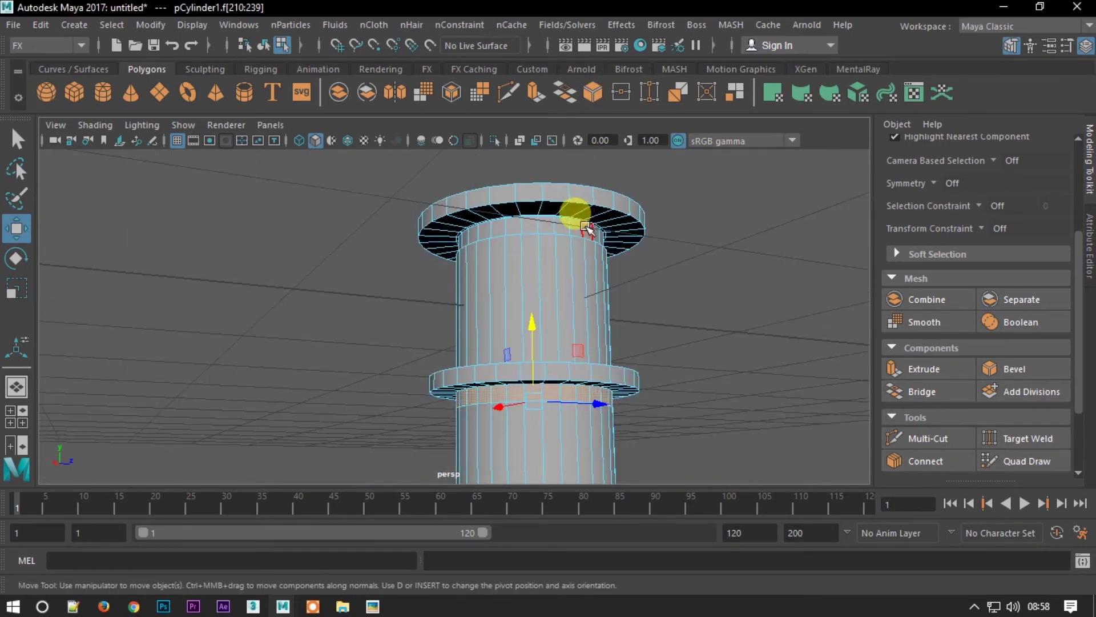
pyautogui.scroll(-3, 543, 392)
pyautogui.scroll(5, 508, 189)
pyautogui.scroll(3, 508, 188)
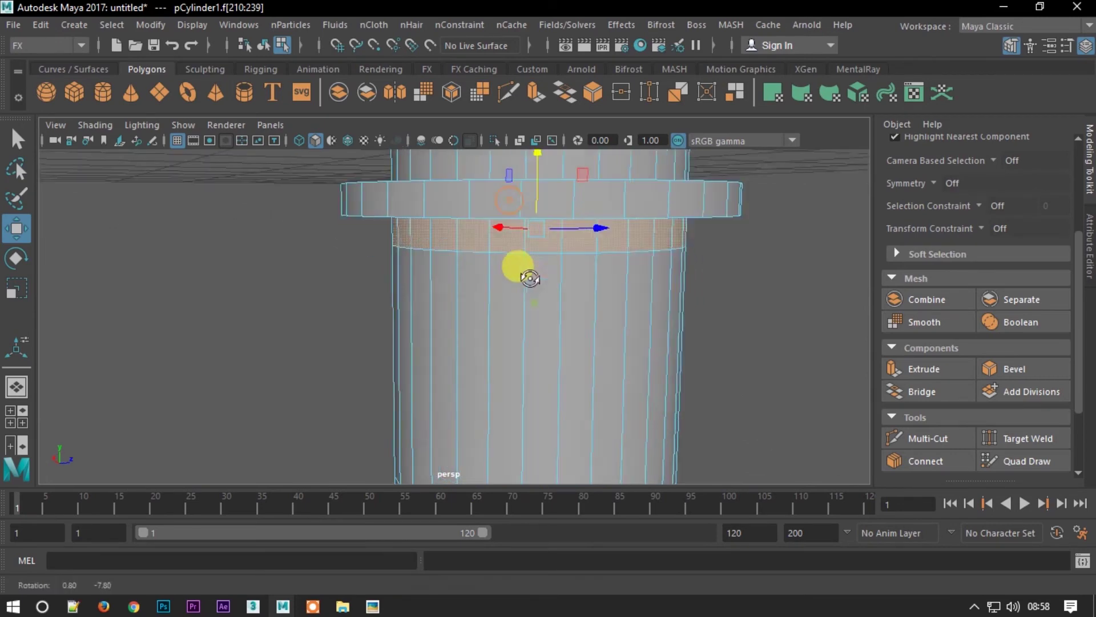
# Extrude the selected face row with a small negative inset thickness
pyautogui.scroll(2, 524, 286)
pyautogui.moveTo(531, 311)
pyautogui.keyDown('alt'); pyautogui.mouseDown()
pyautogui.moveTo(533, 418)
pyautogui.moveTo(531, 339)
pyautogui.mouseUp(); pyautogui.keyUp('alt')
pyautogui.hotkey('ctrl', 'e')
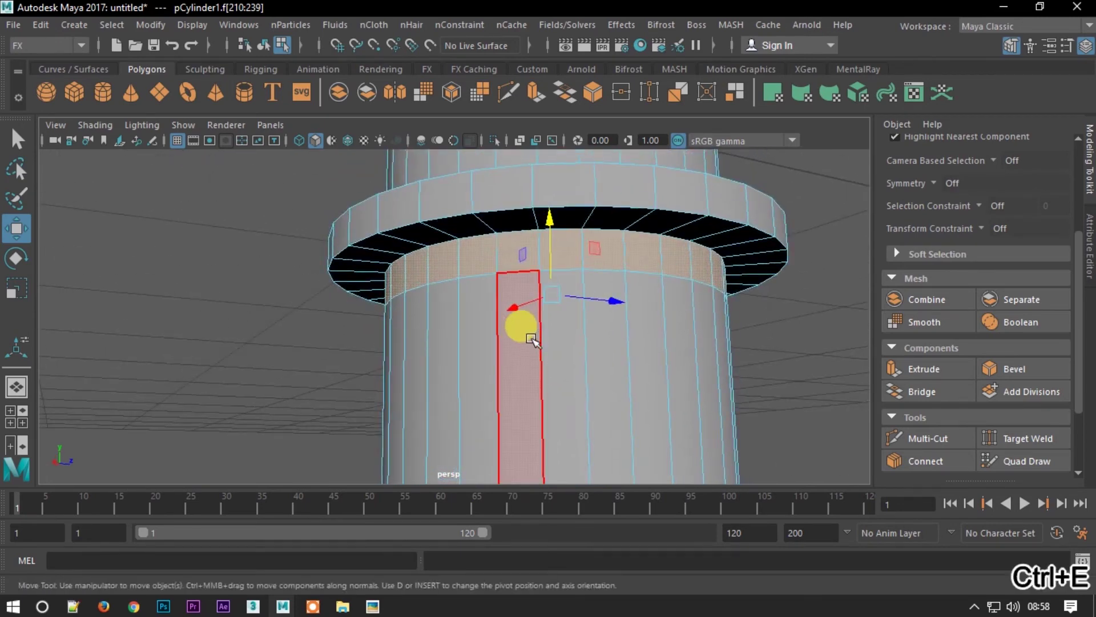
pyautogui.click(812, 337)
pyautogui.moveTo(812, 338); pyautogui.dragTo(812, 339)
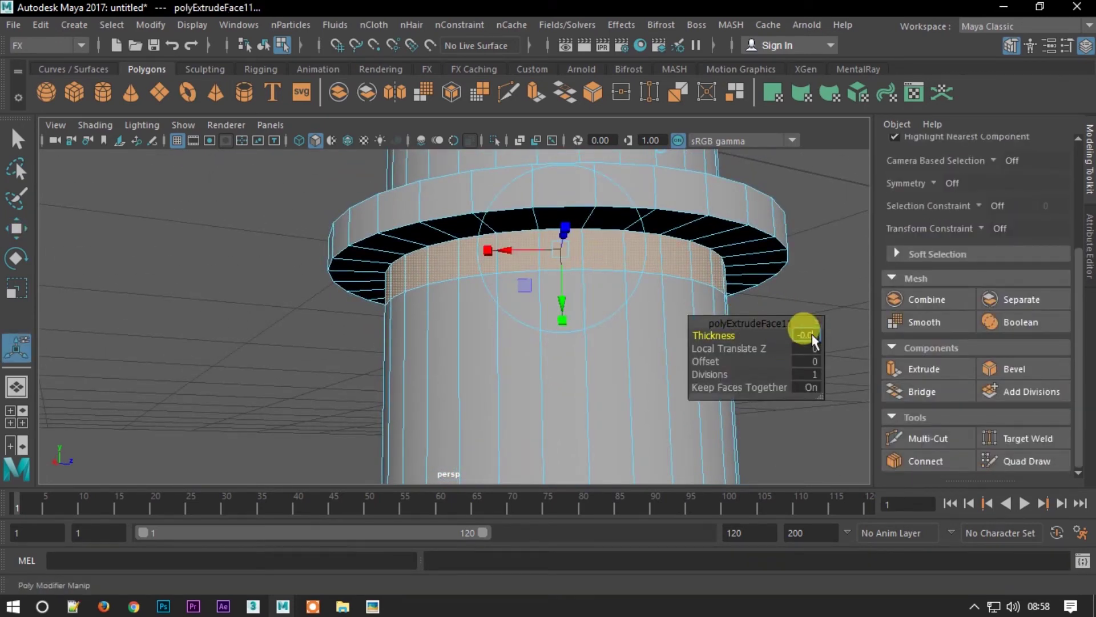
pyautogui.click(16, 229)
# Select a full face loop lower on the handle using the loop-selection option
pyautogui.moveTo(106, 292)
pyautogui.keyDown('alt'); pyautogui.mouseDown()
pyautogui.moveTo(293, 310)
pyautogui.moveTo(453, 404)
pyautogui.moveTo(440, 228)
pyautogui.moveTo(443, 277)
pyautogui.moveTo(492, 293)
pyautogui.moveTo(514, 274)
pyautogui.moveTo(522, 282)
pyautogui.mouseUp(); pyautogui.keyUp('alt')
pyautogui.click(523, 283)
pyautogui.hotkey('ctrl', 'z')
pyautogui.hotkey('ctrl', 'z')
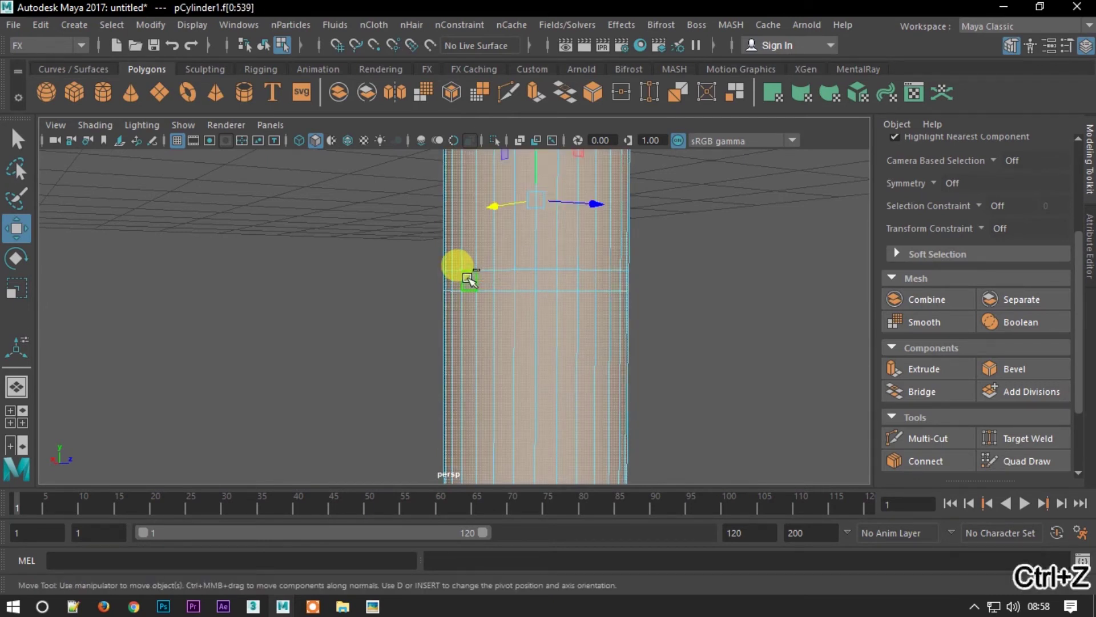
pyautogui.click(497, 285)
pyautogui.click(537, 285)
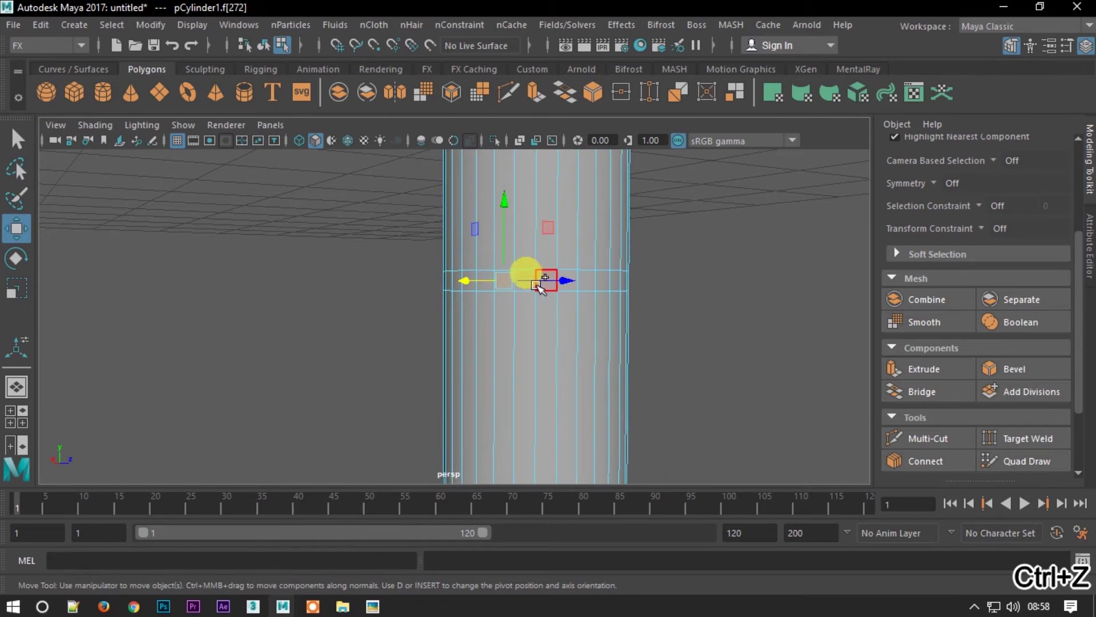
pyautogui.keyDown('shift'); pyautogui.click(606, 284); pyautogui.keyUp('shift')
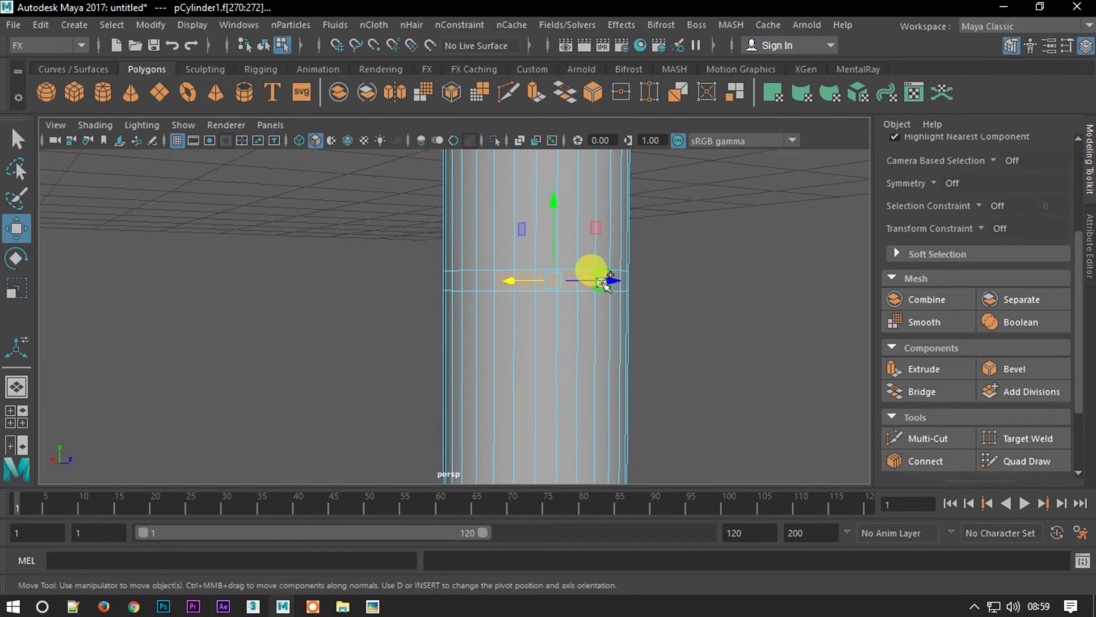
pyautogui.keyDown('shift'); pyautogui.click(633, 285); pyautogui.keyUp('shift')
pyautogui.keyDown('shift'); pyautogui.doubleClick(625, 280); pyautogui.keyUp('shift')
pyautogui.hotkey('ctrl', 'z')
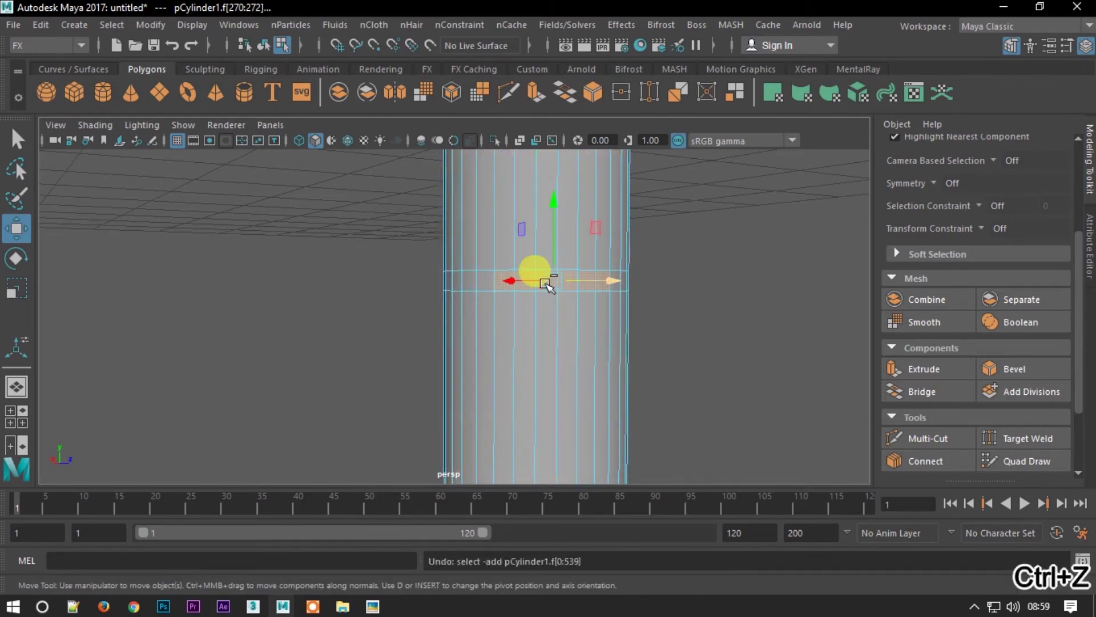
pyautogui.click(120, 27)
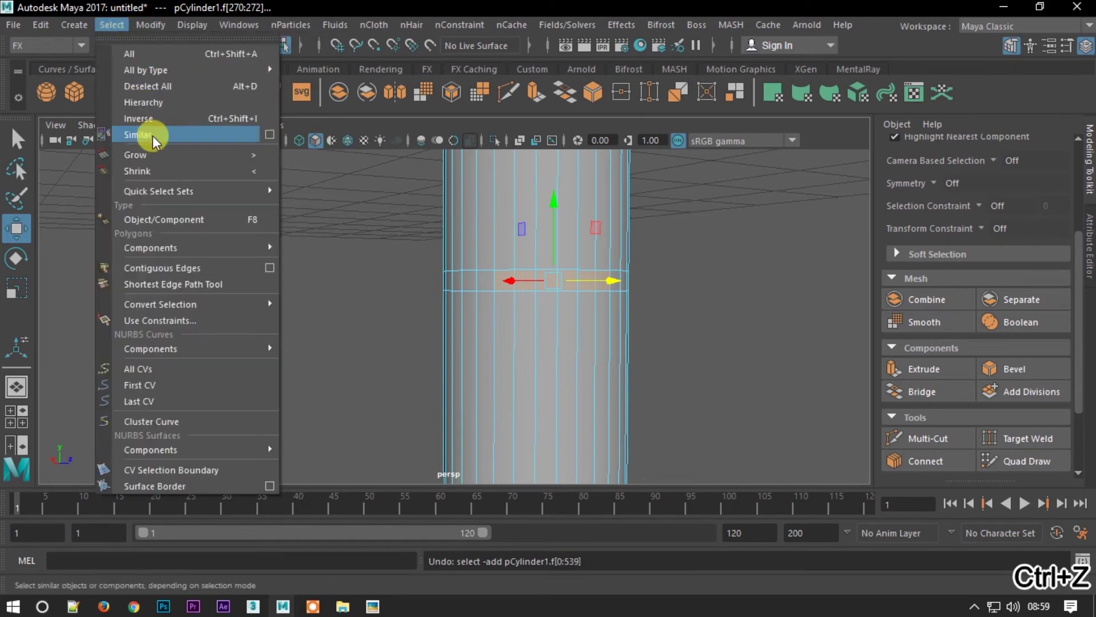
pyautogui.click(156, 143)
# Extrude the selected face loop into a flange ring 0.06 thick
pyautogui.scroll(-3, 443, 258)
pyautogui.moveTo(443, 258)
pyautogui.keyDown('alt'); pyautogui.mouseDown()
pyautogui.moveTo(404, 245)
pyautogui.moveTo(704, 262)
pyautogui.moveTo(493, 289)
pyautogui.mouseUp(); pyautogui.keyUp('alt')
pyautogui.scroll(-5, 494, 290)
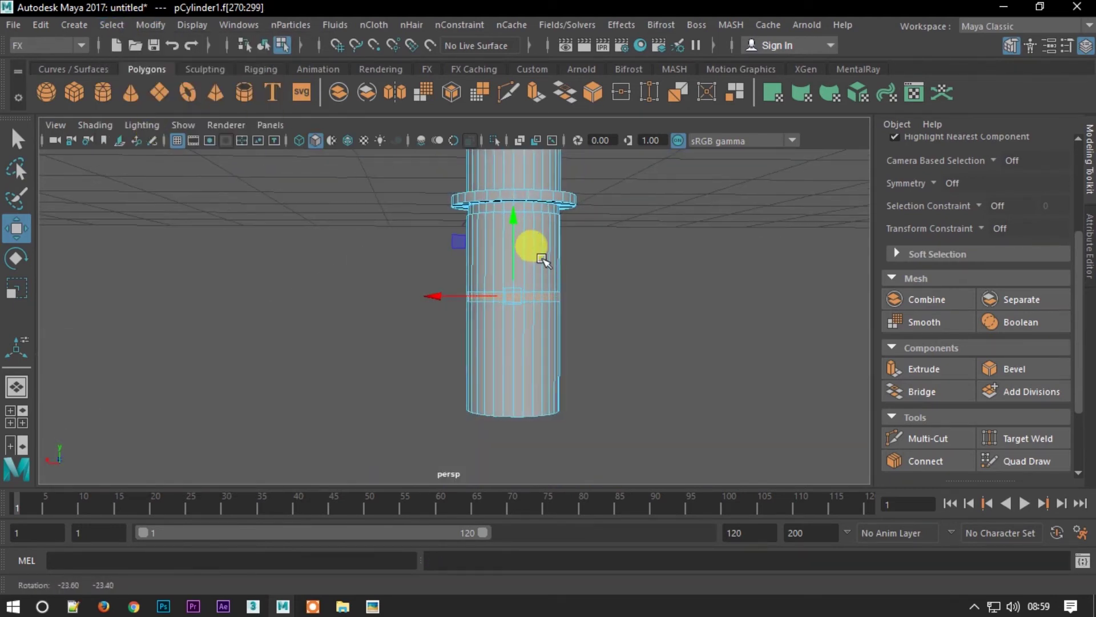
pyautogui.scroll(-3, 496, 289)
pyautogui.scroll(3, 501, 290)
pyautogui.scroll(3, 519, 391)
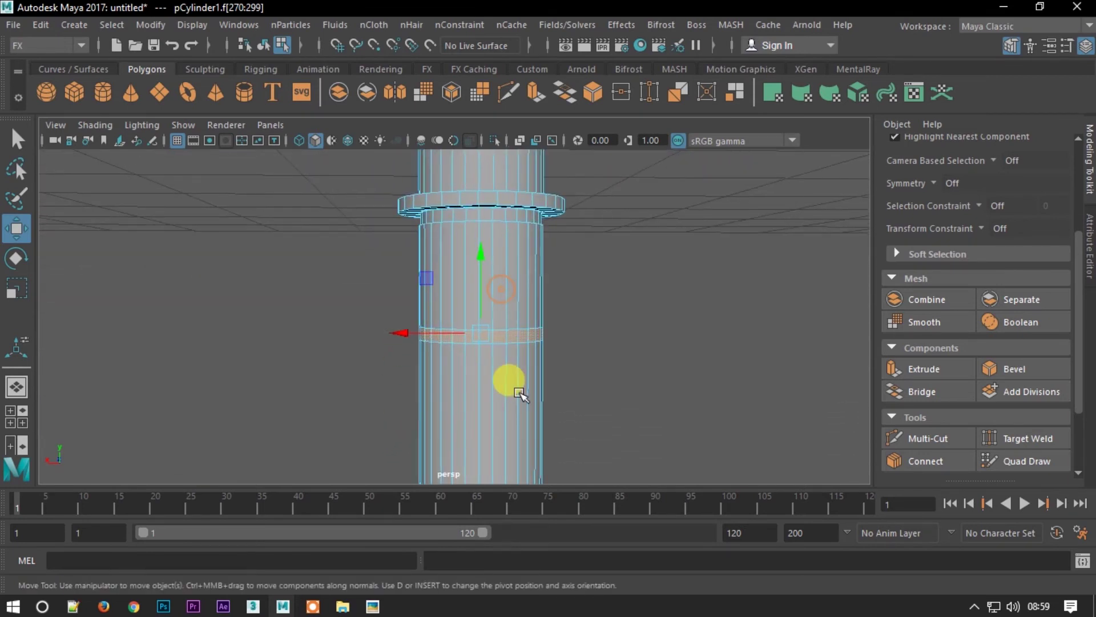
pyautogui.keyDown('alt'); pyautogui.moveTo(518, 392); pyautogui.dragTo(499, 360, button='middle'); pyautogui.keyUp('alt')
pyautogui.hotkey('ctrl', 'e')
pyautogui.click(811, 335)
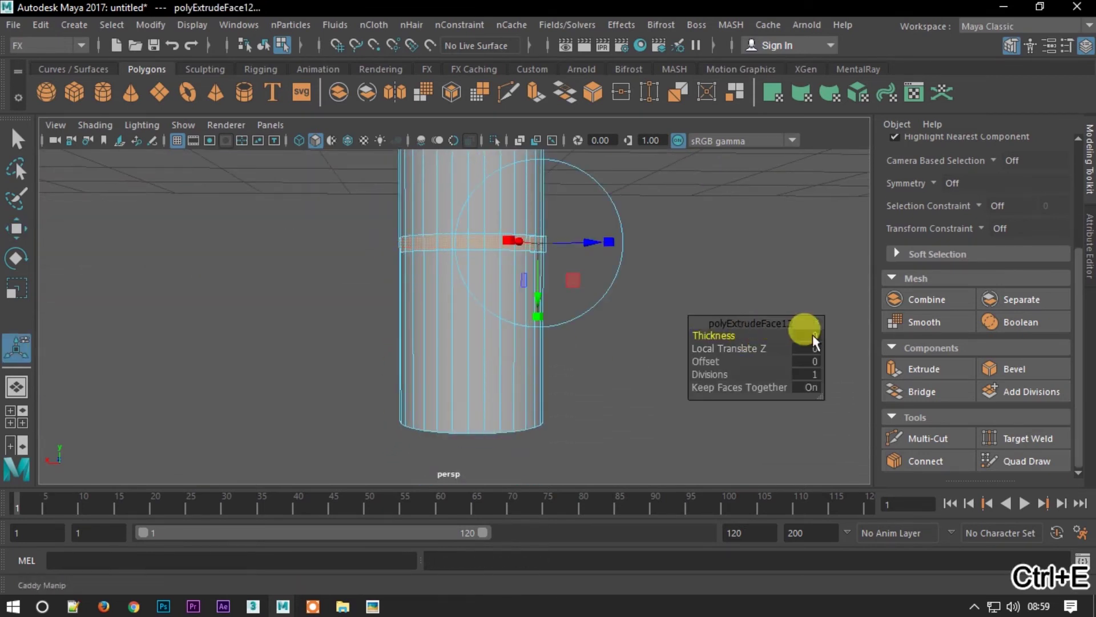
pyautogui.write('0.1')
pyautogui.press('Return')
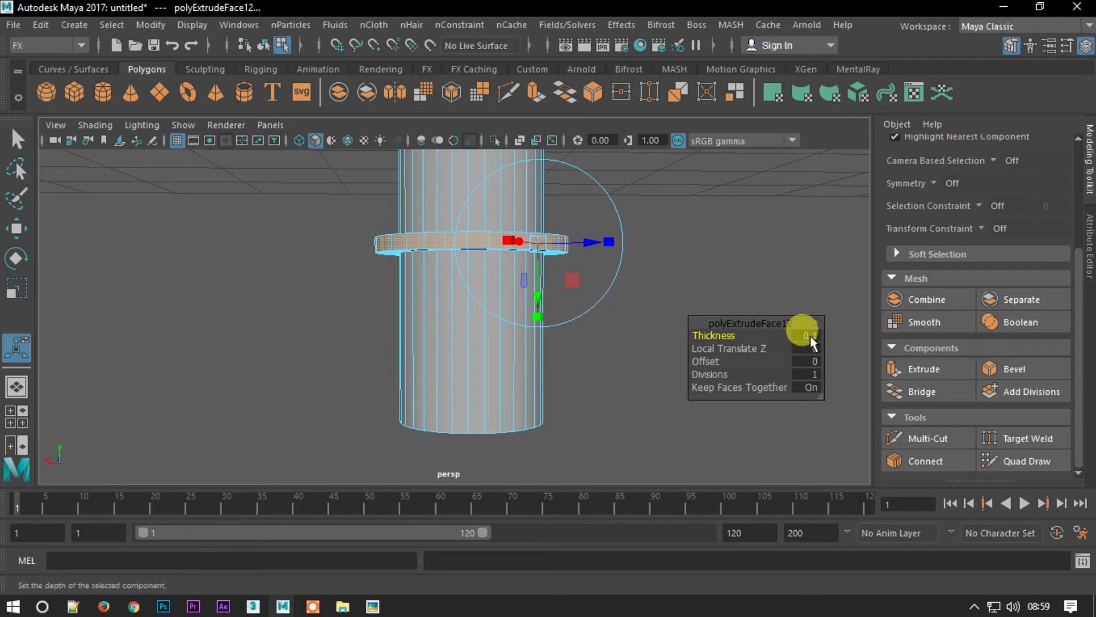
pyautogui.write('6')
pyautogui.press('Return')
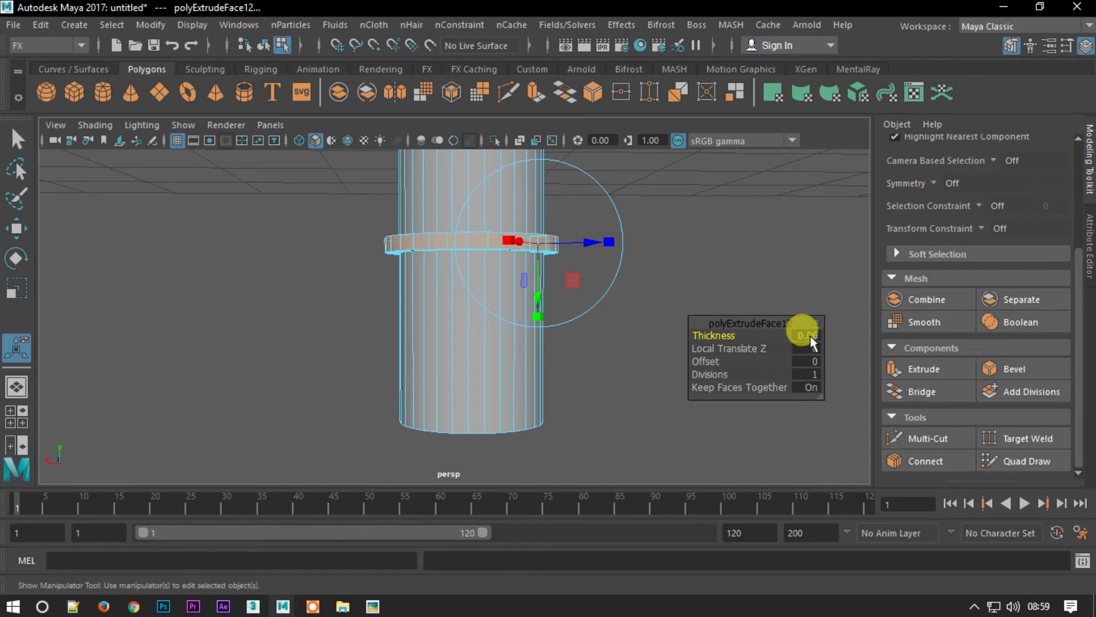
pyautogui.click(17, 228)
# Select the end-cap faces with Select Similar and start extruding them
pyautogui.moveTo(521, 420)
pyautogui.keyDown('alt'); pyautogui.mouseDown()
pyautogui.moveTo(501, 310)
pyautogui.moveTo(496, 374)
pyautogui.moveTo(499, 306)
pyautogui.mouseUp(); pyautogui.keyUp('alt')
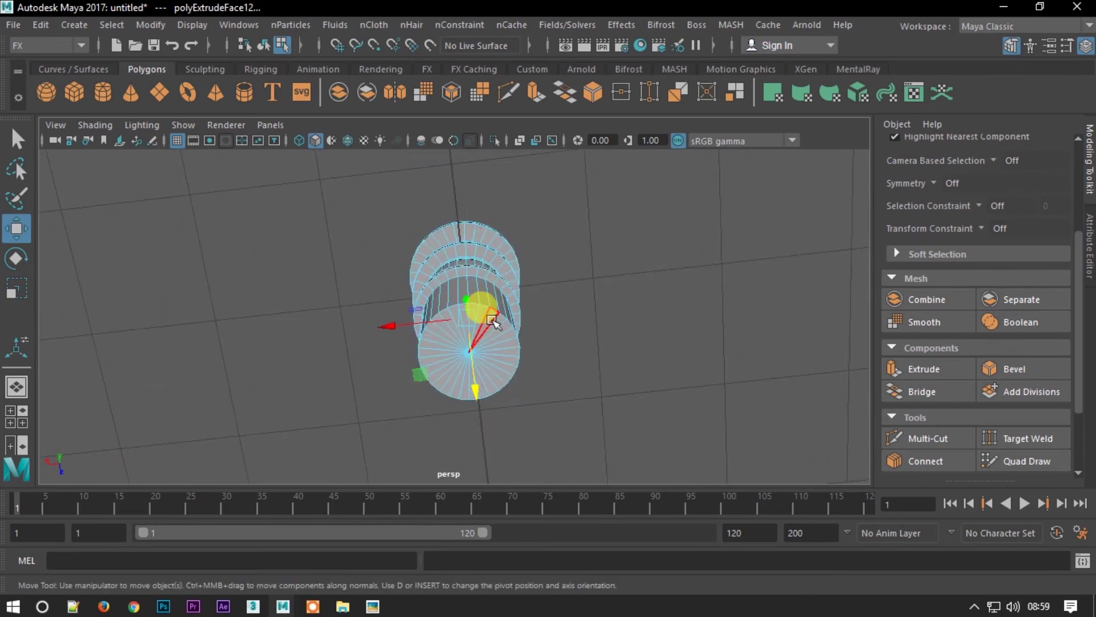
pyautogui.click(505, 354)
pyautogui.keyDown('shift'); pyautogui.click(504, 359); pyautogui.keyUp('shift')
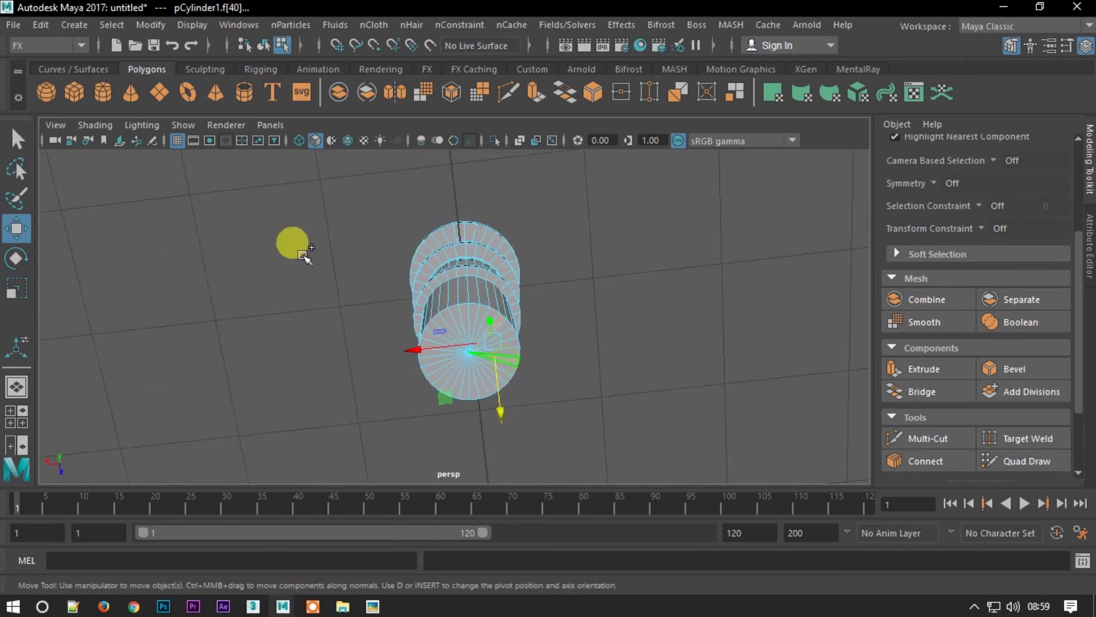
pyautogui.click(112, 25)
pyautogui.click(145, 138)
pyautogui.moveTo(491, 332)
pyautogui.keyDown('alt'); pyautogui.mouseDown()
pyautogui.moveTo(496, 371)
pyautogui.moveTo(453, 284)
pyautogui.moveTo(587, 448)
pyautogui.moveTo(566, 318)
pyautogui.moveTo(588, 433)
pyautogui.moveTo(597, 411)
pyautogui.moveTo(582, 420)
pyautogui.moveTo(374, 374)
pyautogui.moveTo(434, 399)
pyautogui.mouseUp(); pyautogui.keyUp('alt')
pyautogui.hotkey('ctrl', 'e')
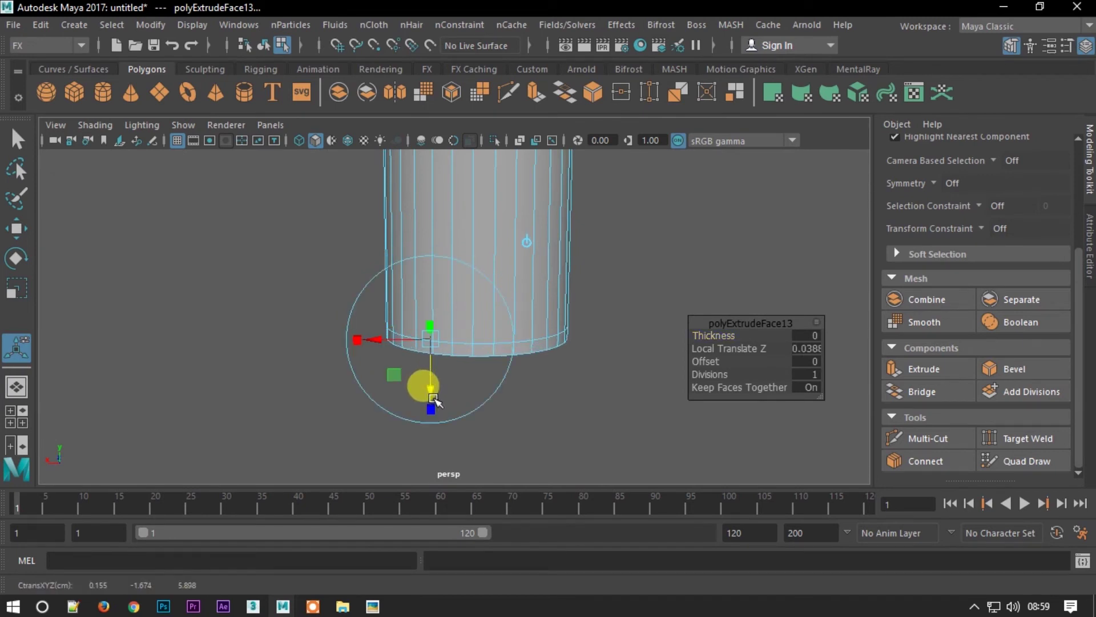
# Extrude the bottom faces downward, then undo that attempt
pyautogui.hotkey('ctrl', 'e')
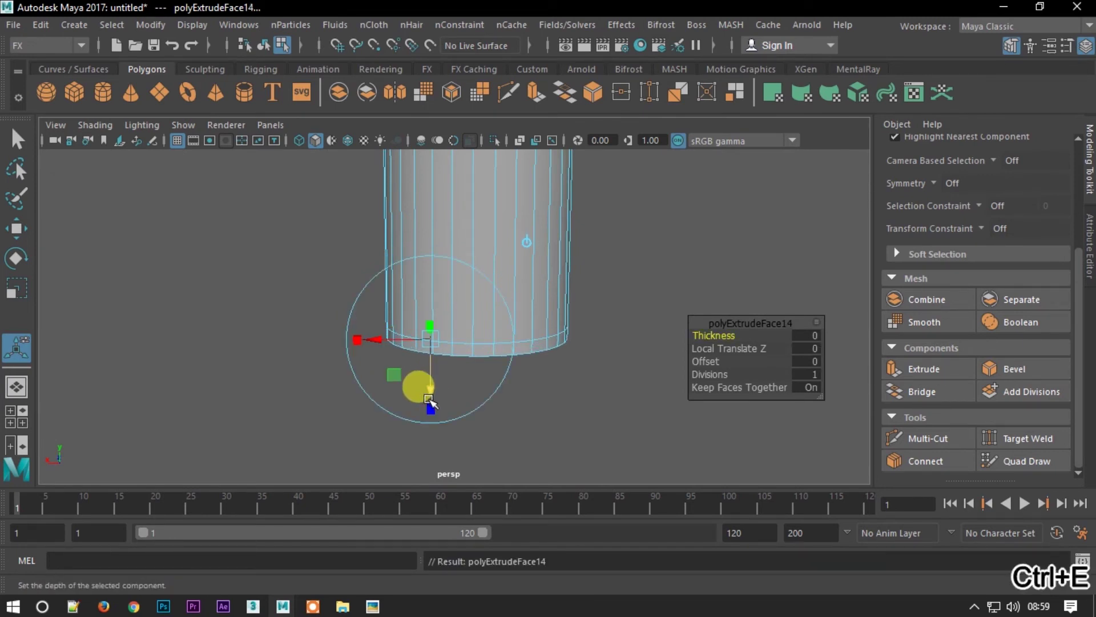
pyautogui.moveTo(434, 398); pyautogui.dragTo(435, 425)
pyautogui.keyDown('alt'); pyautogui.moveTo(435, 426); pyautogui.dragTo(441, 166, button='right'); pyautogui.keyUp('alt')
pyautogui.moveTo(441, 167)
pyautogui.keyDown('alt'); pyautogui.mouseDown()
pyautogui.moveTo(460, 348)
pyautogui.moveTo(483, 337)
pyautogui.mouseUp(); pyautogui.keyUp('alt')
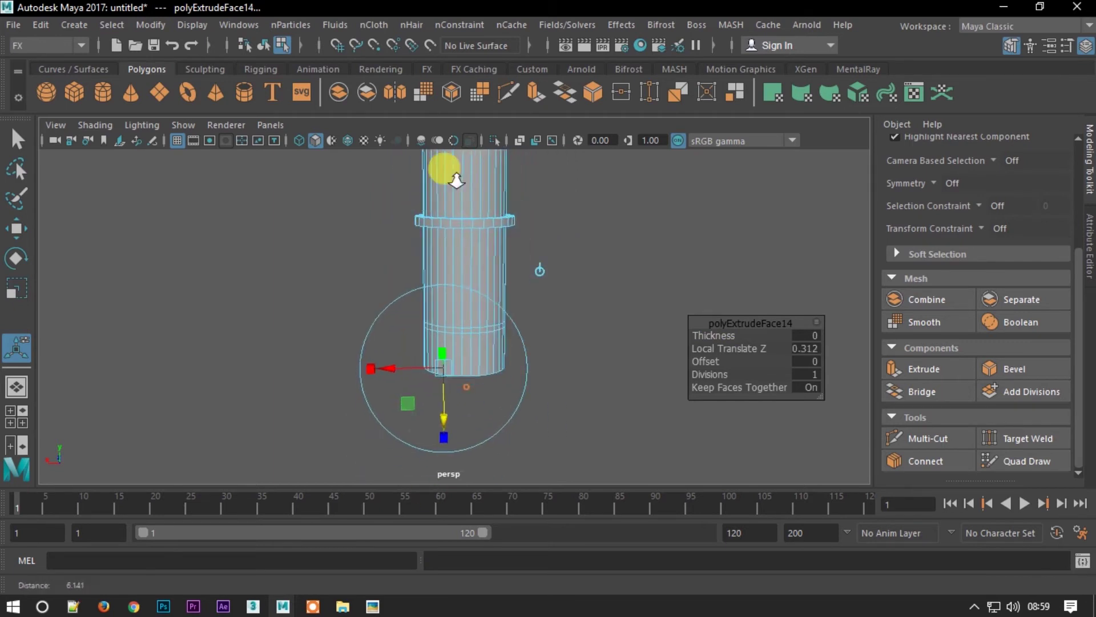
pyautogui.hotkey('ctrl', 'z')
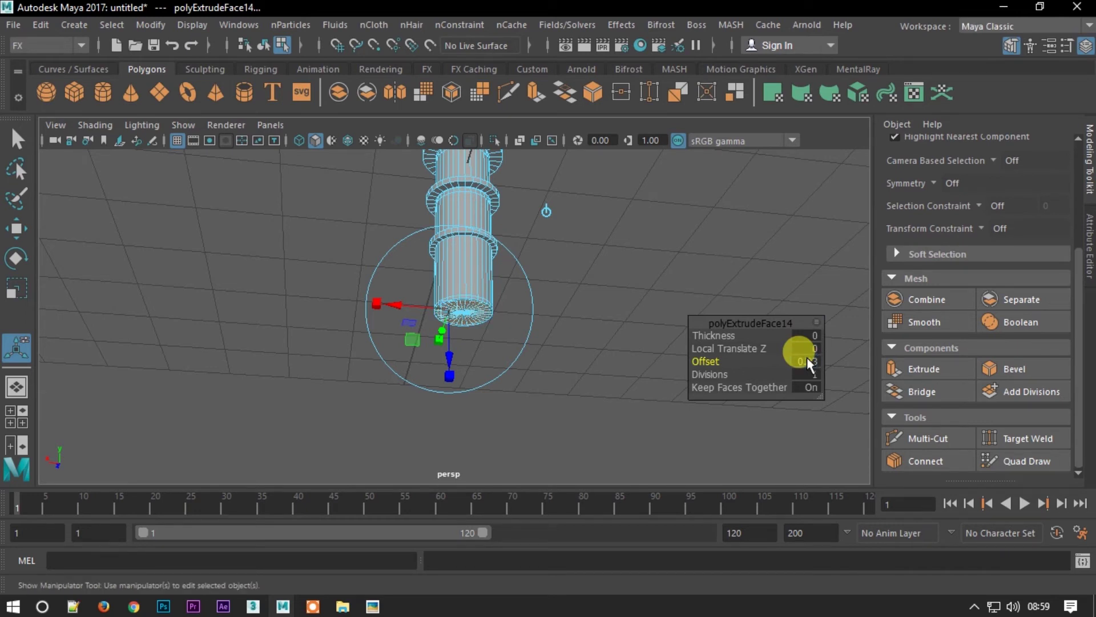
# Re-extrude the bottom faces and drag them about 5.181 units down into a long shaft
pyautogui.click(16, 228)
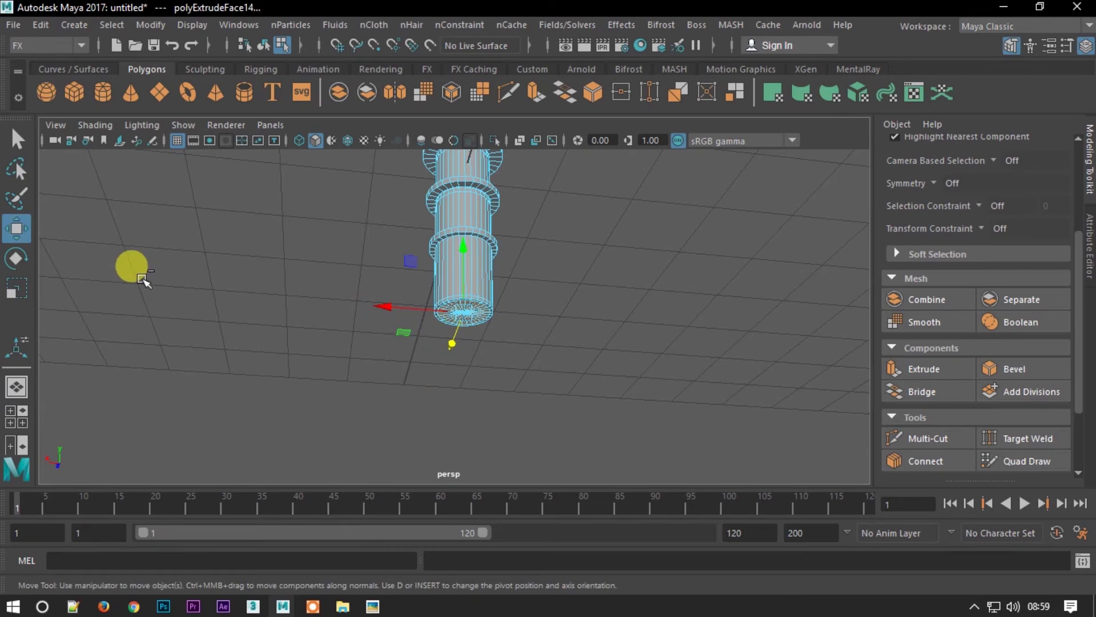
pyautogui.hotkey('ctrl', 'e')
pyautogui.moveTo(428, 318)
pyautogui.mouseDown()
pyautogui.moveTo(446, 393)
pyautogui.moveTo(440, 362)
pyautogui.moveTo(448, 526)
pyautogui.moveTo(464, 281)
pyautogui.moveTo(491, 300)
pyautogui.moveTo(533, 135)
pyautogui.mouseUp()
pyautogui.moveTo(448, 392)
pyautogui.mouseDown()
pyautogui.moveTo(457, 477)
pyautogui.moveTo(497, 397)
pyautogui.moveTo(512, 460)
pyautogui.moveTo(499, 220)
pyautogui.moveTo(488, 228)
pyautogui.moveTo(478, 172)
pyautogui.moveTo(599, 287)
pyautogui.moveTo(563, 434)
pyautogui.mouseUp()
# Select a full ring of faces around the lower handle shaft
pyautogui.press('w')
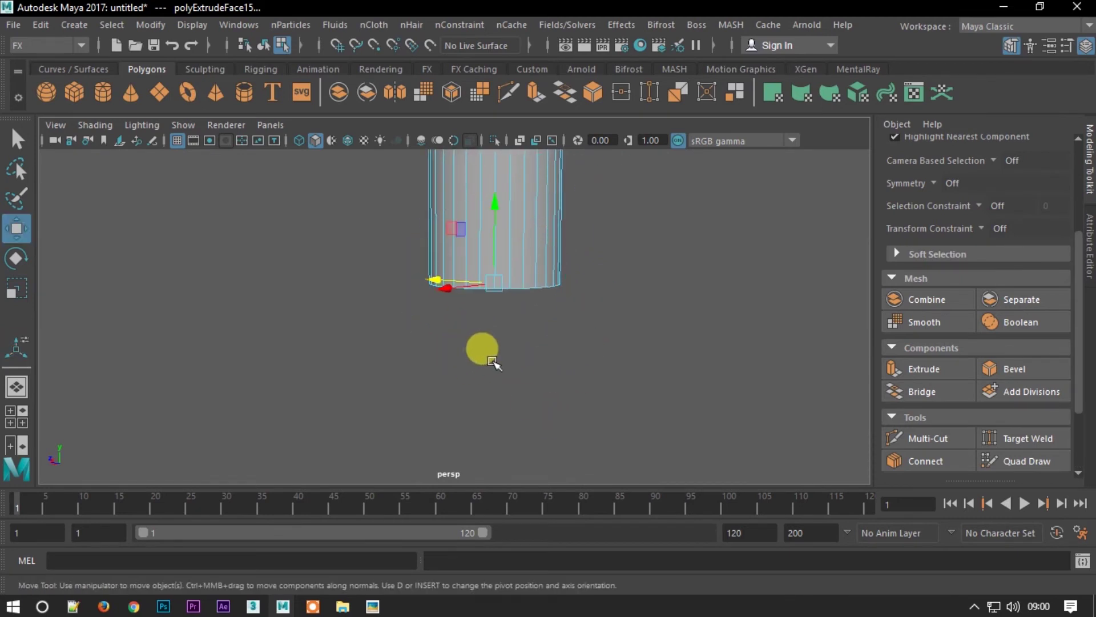
pyautogui.scroll(5, 493, 361)
pyautogui.keyDown('alt'); pyautogui.moveTo(496, 355); pyautogui.dragTo(509, 103, button='right'); pyautogui.keyUp('alt')
pyautogui.keyDown('alt'); pyautogui.moveTo(489, 210); pyautogui.dragTo(607, 246, button='middle'); pyautogui.keyUp('alt')
pyautogui.moveTo(607, 246)
pyautogui.keyDown('alt'); pyautogui.mouseDown()
pyautogui.moveTo(649, 379)
pyautogui.moveTo(580, 320)
pyautogui.moveTo(575, 374)
pyautogui.moveTo(590, 348)
pyautogui.moveTo(600, 421)
pyautogui.moveTo(587, 379)
pyautogui.mouseUp(); pyautogui.keyUp('alt')
pyautogui.keyDown('alt'); pyautogui.moveTo(587, 380); pyautogui.dragTo(607, 571, button='right'); pyautogui.keyUp('alt')
pyautogui.moveTo(607, 570)
pyautogui.keyDown('alt'); pyautogui.mouseDown()
pyautogui.moveTo(572, 369)
pyautogui.moveTo(478, 313)
pyautogui.mouseUp(); pyautogui.keyUp('alt')
pyautogui.doubleClick(501, 258)
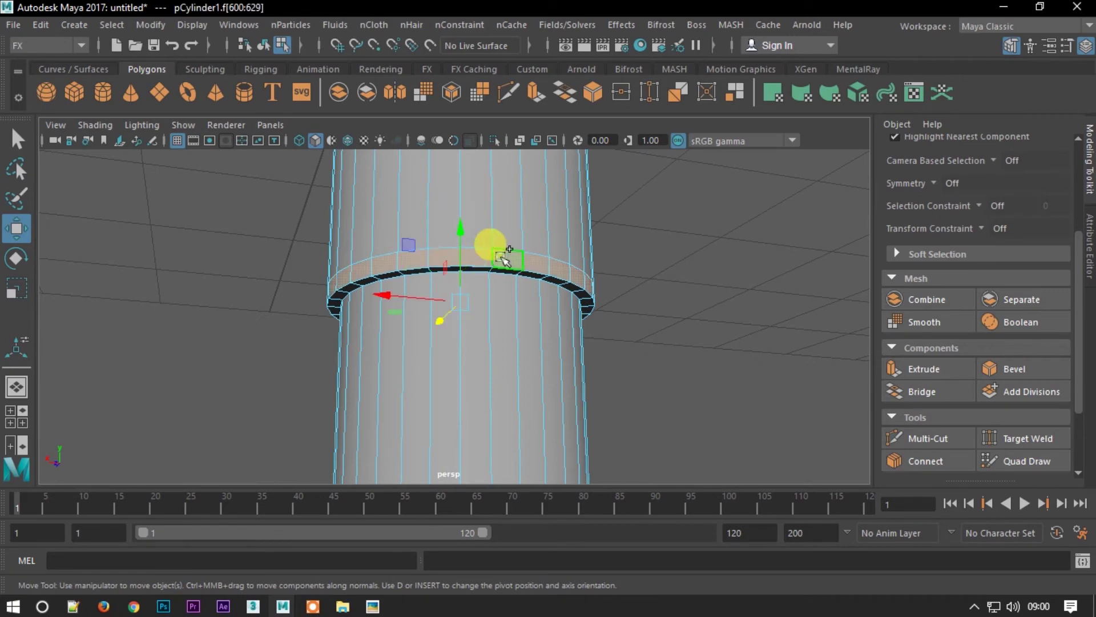
# Extrude the face ring at 0.1 thickness, then reduce it to 0.06
pyautogui.hotkey('ctrl', 'e')
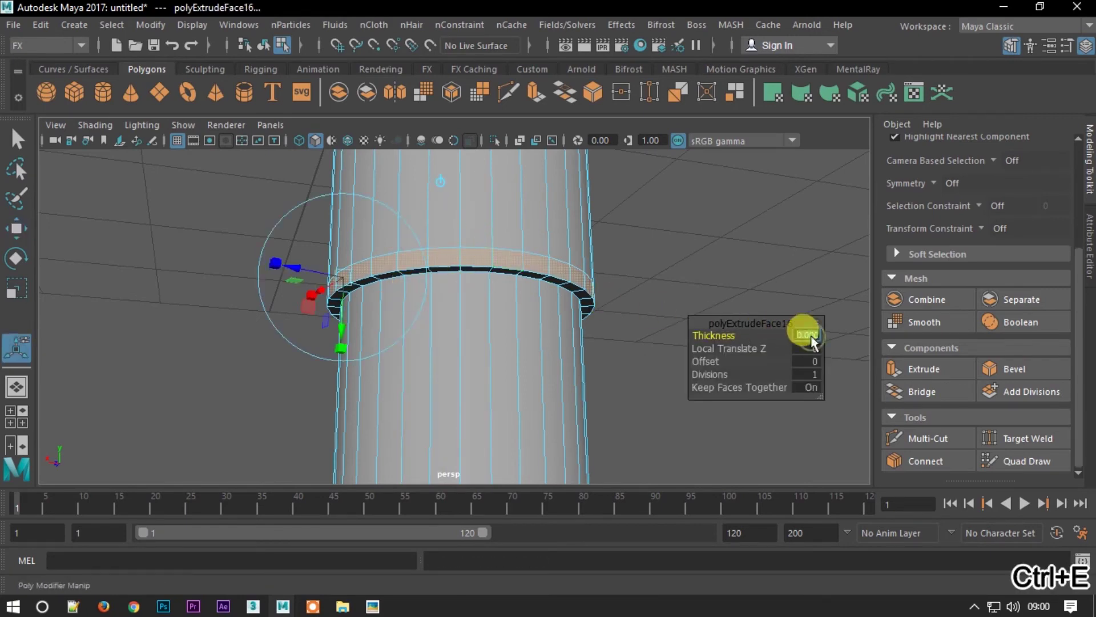
pyautogui.write('0.1')
pyautogui.press('Return')
pyautogui.moveTo(526, 403)
pyautogui.keyDown('alt'); pyautogui.mouseDown()
pyautogui.moveTo(501, 232)
pyautogui.moveTo(519, 292)
pyautogui.mouseUp(); pyautogui.keyUp('alt')
pyautogui.click(797, 336)
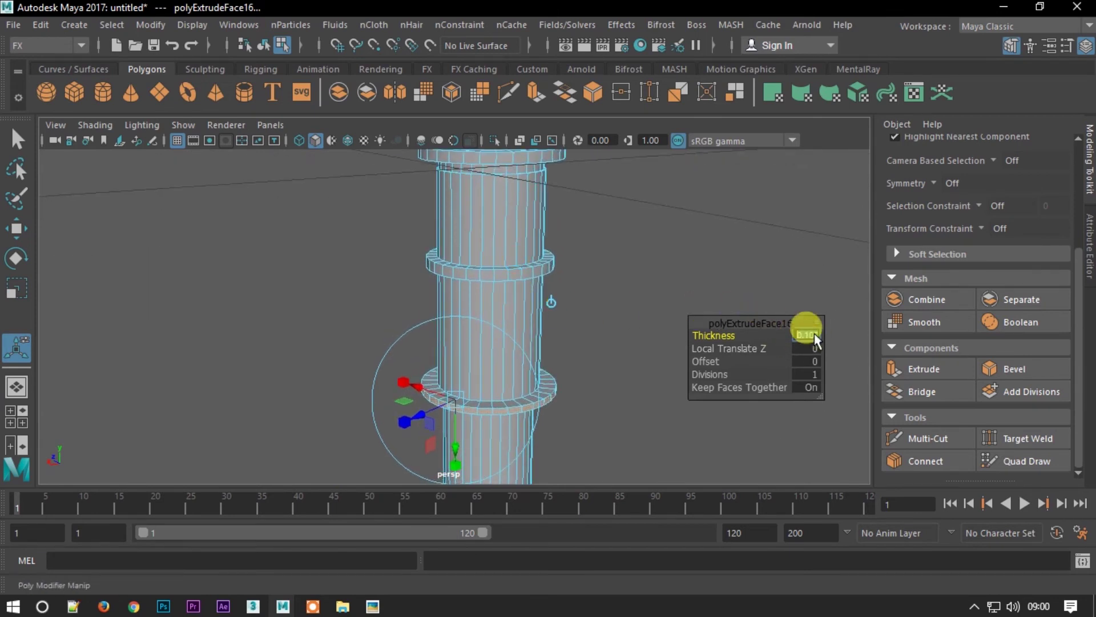
pyautogui.write('0.06')
pyautogui.press('Return')
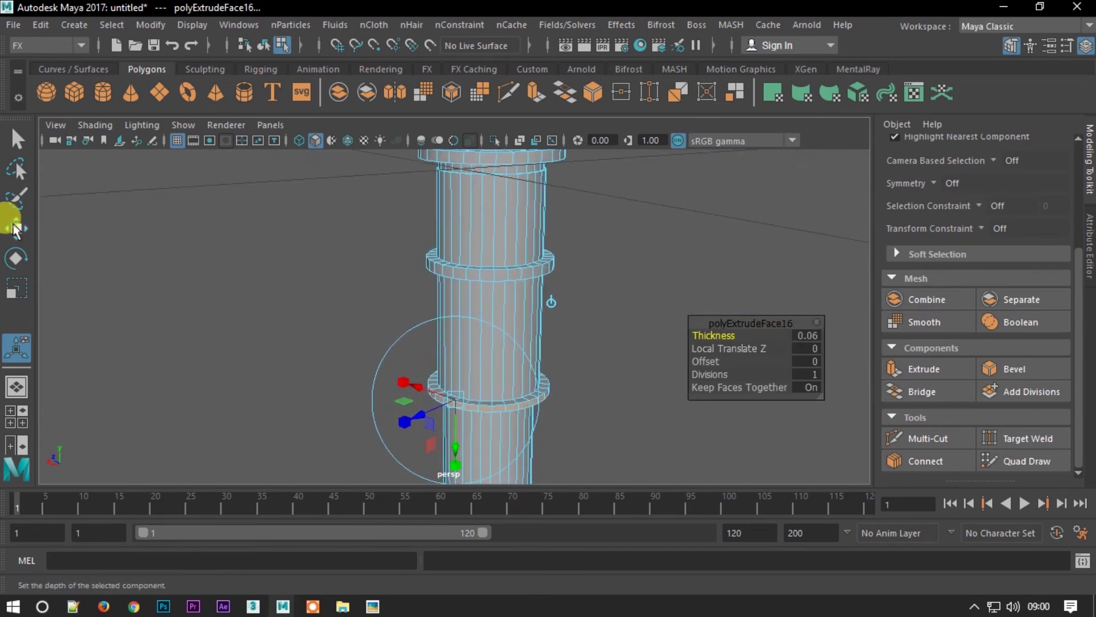
pyautogui.click(15, 229)
# Switch to edge mode and select an edge of the new ring
pyautogui.moveTo(457, 274)
pyautogui.keyDown('alt'); pyautogui.mouseDown()
pyautogui.moveTo(463, 314)
pyautogui.moveTo(448, 296)
pyautogui.moveTo(455, 367)
pyautogui.mouseUp(); pyautogui.keyUp('alt')
pyautogui.moveTo(455, 366); pyautogui.dragTo(449, 337, button='right')
pyautogui.click(454, 310)
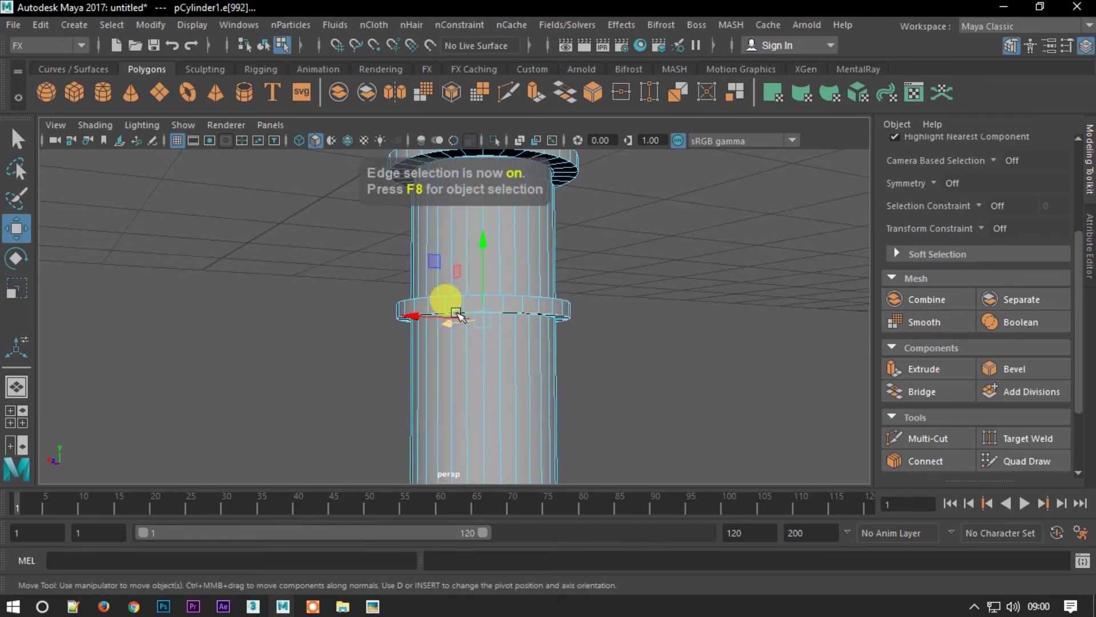
# Bevel the flange ring edges with 4 segments at a 0.5 fraction
pyautogui.keyDown('alt'); pyautogui.moveTo(449, 306); pyautogui.dragTo(449, 385); pyautogui.keyUp('alt')
pyautogui.moveTo(497, 419)
pyautogui.keyDown('alt'); pyautogui.mouseDown()
pyautogui.moveTo(503, 372)
pyautogui.moveTo(489, 311)
pyautogui.moveTo(519, 354)
pyautogui.moveTo(533, 343)
pyautogui.moveTo(605, 367)
pyautogui.moveTo(519, 357)
pyautogui.moveTo(518, 326)
pyautogui.mouseUp(); pyautogui.keyUp('alt')
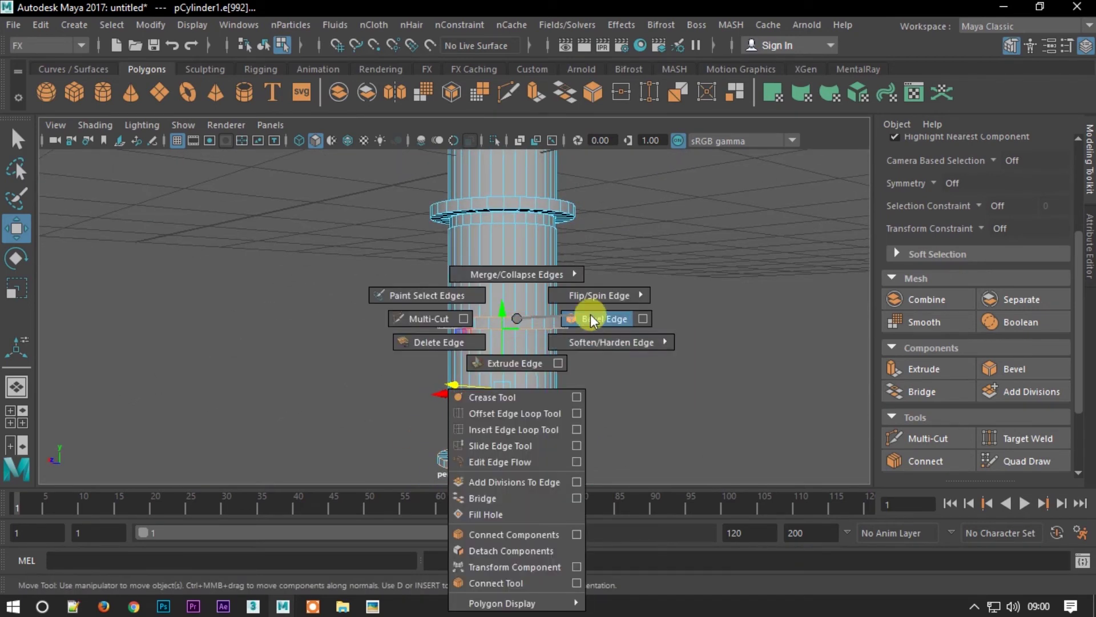
pyautogui.keyDown('shift'); pyautogui.moveTo(516, 330); pyautogui.dragTo(529, 314, button='right'); pyautogui.keyUp('shift')
pyautogui.moveTo(598, 347)
pyautogui.keyDown('alt'); pyautogui.mouseDown()
pyautogui.moveTo(707, 362)
pyautogui.moveTo(595, 368)
pyautogui.mouseUp(); pyautogui.keyUp('alt')
pyautogui.moveTo(720, 348); pyautogui.dragTo(728, 349)
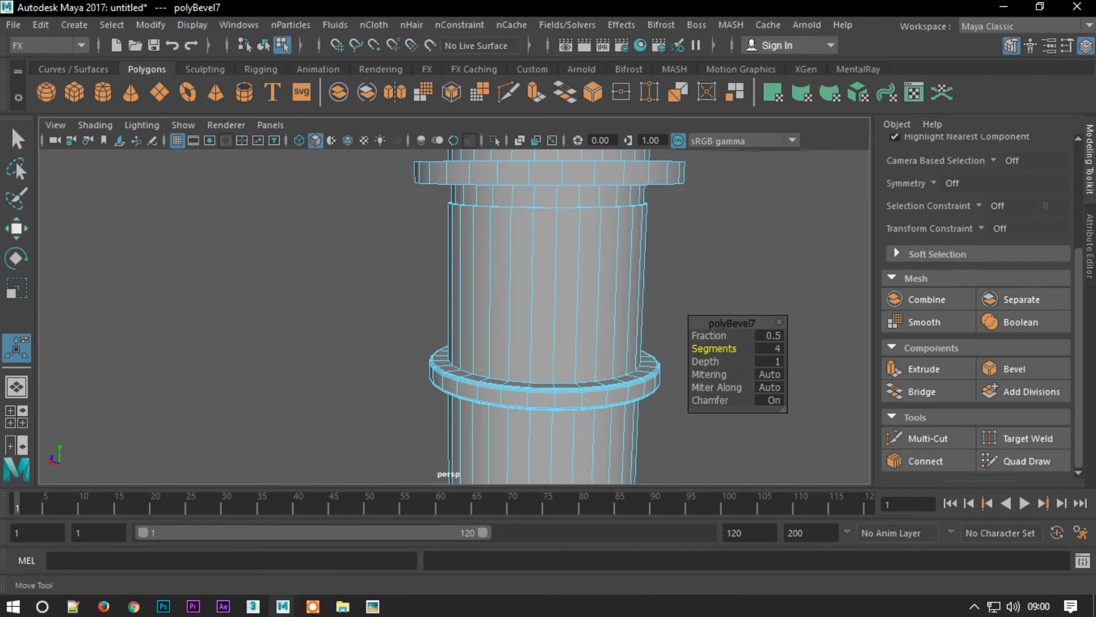
pyautogui.press('w')
pyautogui.scroll(-5, 246, 297)
pyautogui.keyDown('alt'); pyautogui.moveTo(237, 252); pyautogui.dragTo(441, 270); pyautogui.keyUp('alt')
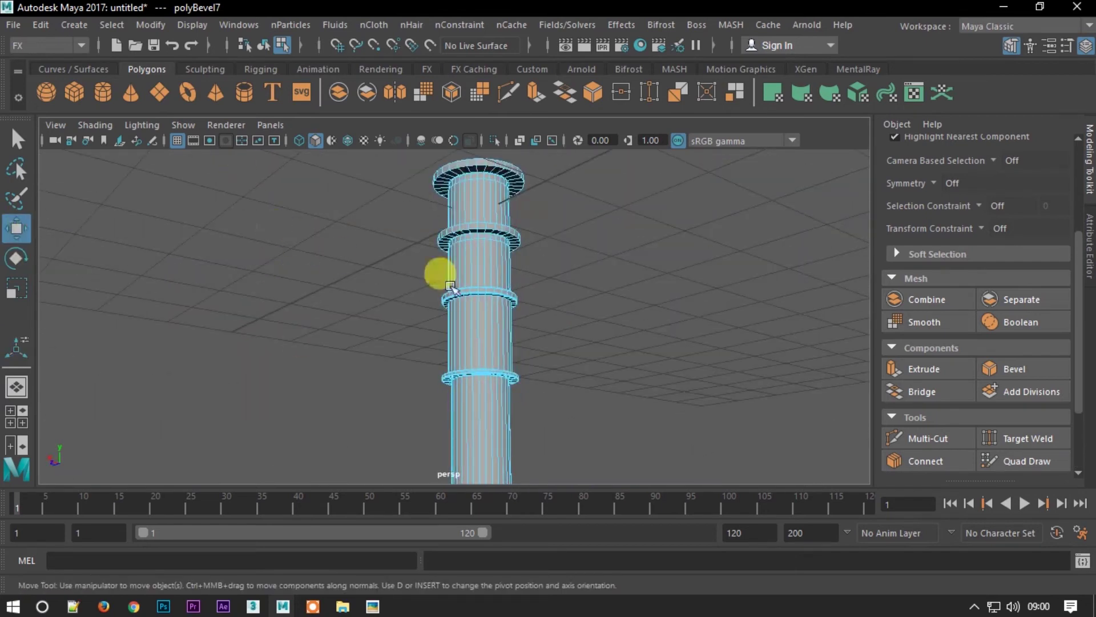
# Insert two connecting edge loops around the lower handle from a vertical edge
pyautogui.moveTo(422, 358)
pyautogui.keyDown('alt'); pyautogui.mouseDown()
pyautogui.moveTo(480, 386)
pyautogui.moveTo(469, 242)
pyautogui.moveTo(501, 357)
pyautogui.moveTo(519, 229)
pyautogui.moveTo(513, 349)
pyautogui.moveTo(526, 345)
pyautogui.moveTo(533, 384)
pyautogui.moveTo(535, 286)
pyautogui.moveTo(489, 330)
pyautogui.moveTo(477, 237)
pyautogui.mouseUp(); pyautogui.keyUp('alt')
pyautogui.click(484, 290)
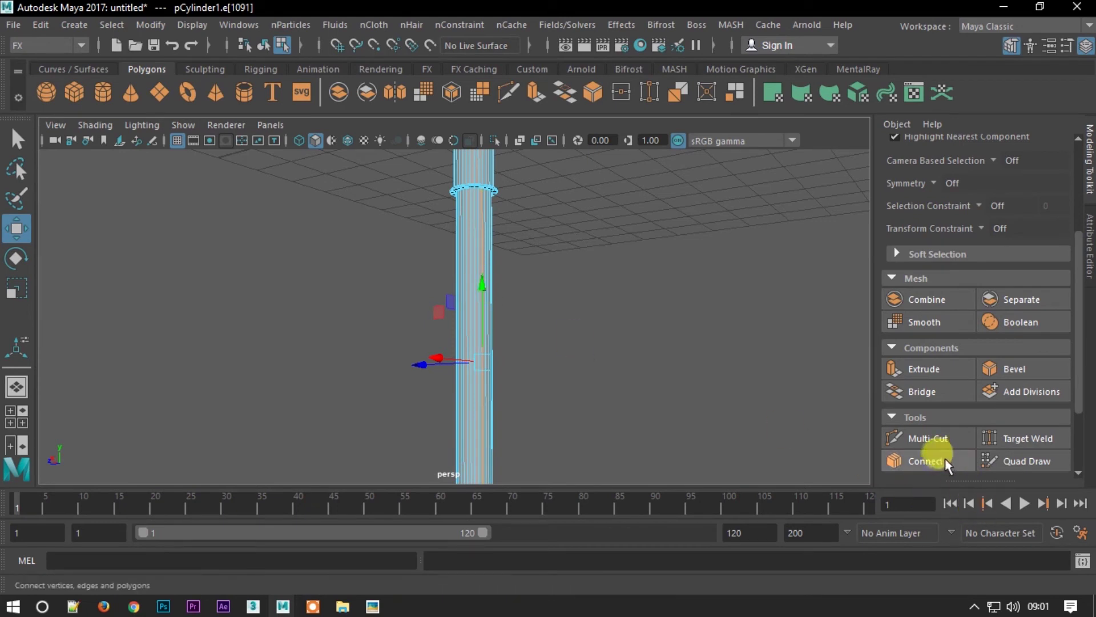
pyautogui.moveTo(1077, 379); pyautogui.dragTo(1074, 462)
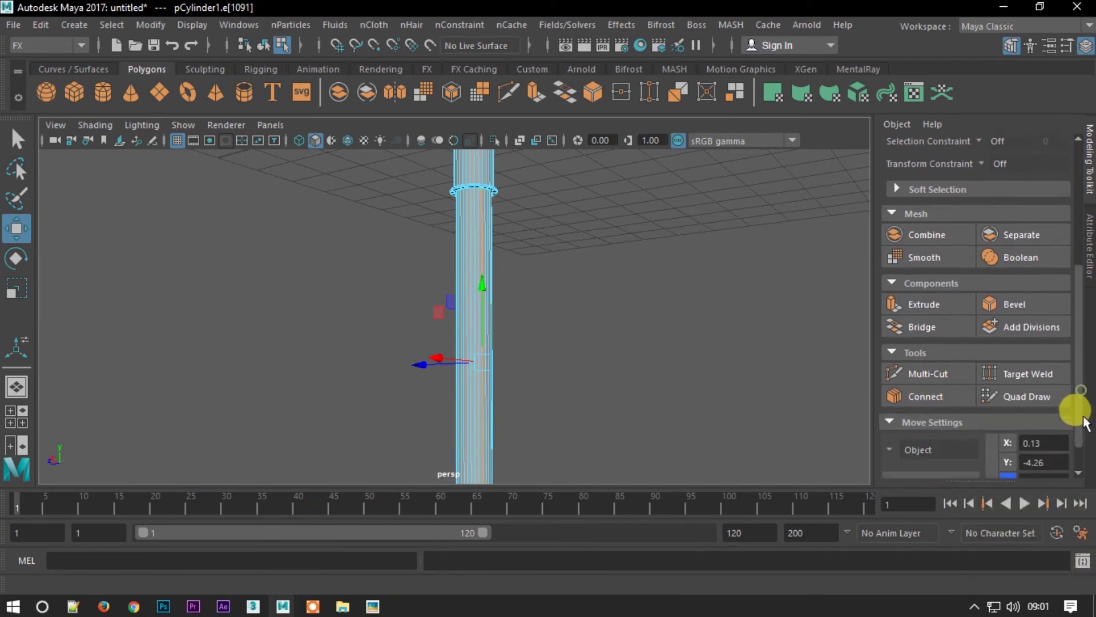
pyautogui.click(940, 366)
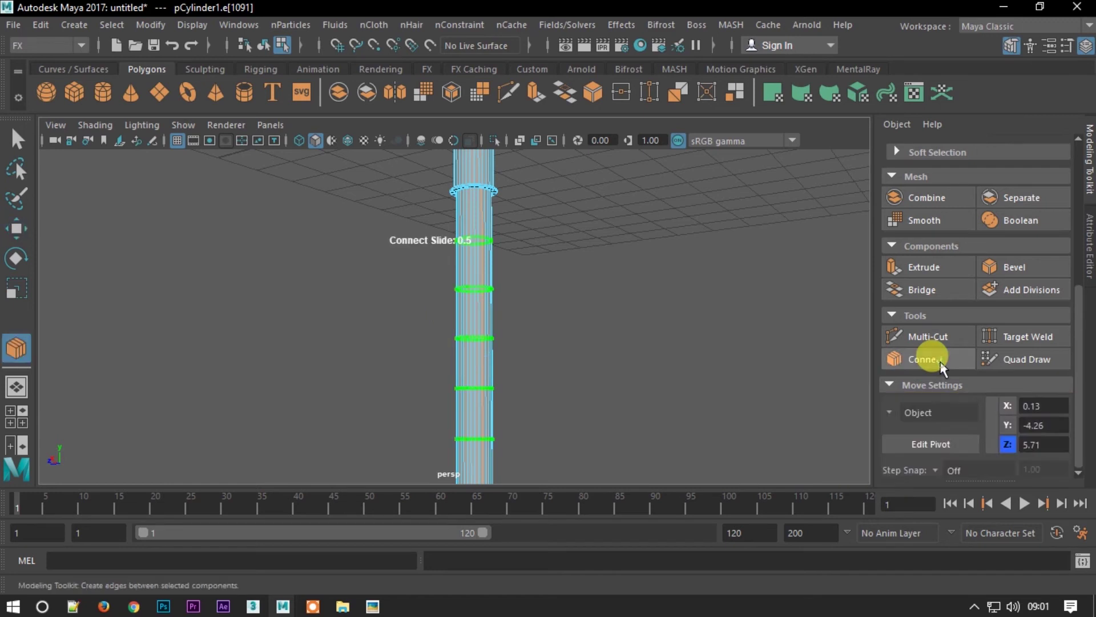
pyautogui.doubleClick(974, 426)
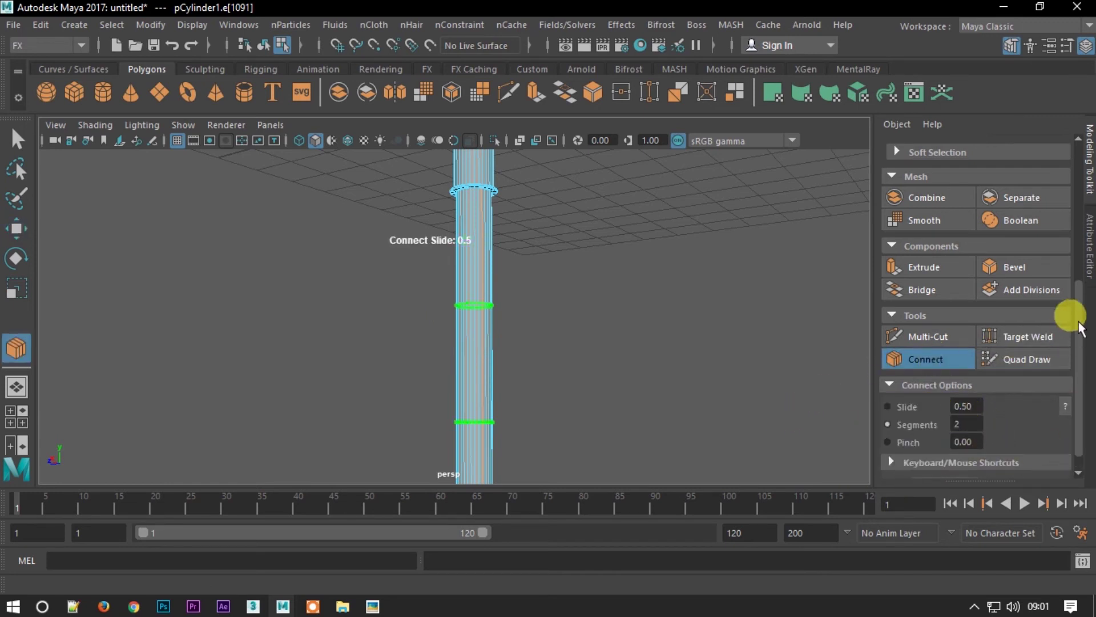
pyautogui.press('w')
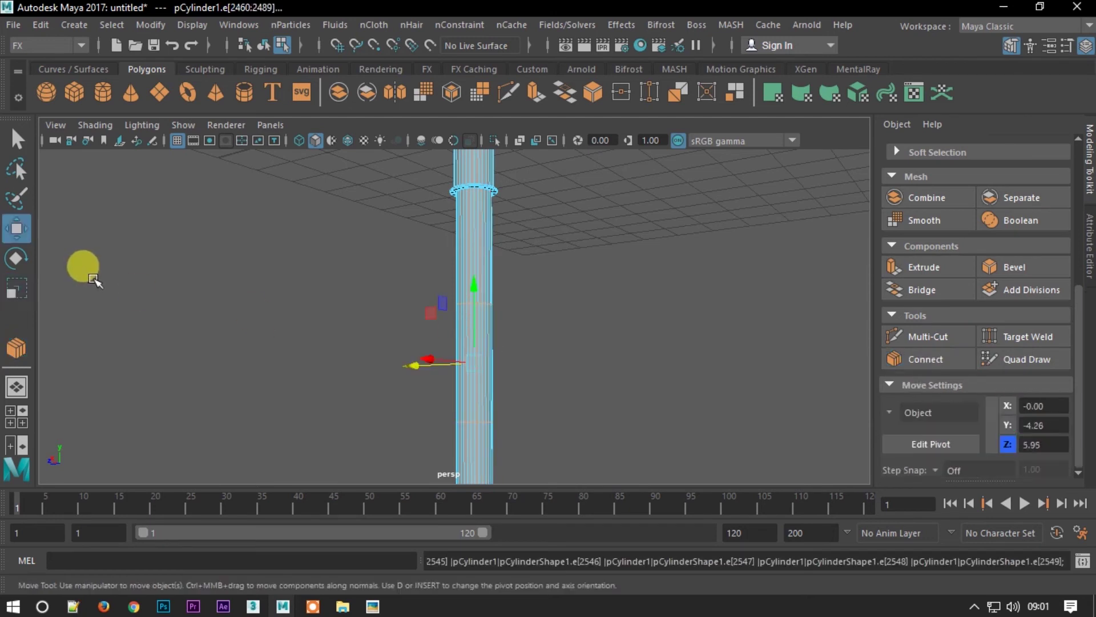
# Scale the two loops apart vertically and extrude the face band between them at -0.06
pyautogui.press('r')
pyautogui.moveTo(469, 293)
pyautogui.mouseDown()
pyautogui.moveTo(474, 264)
pyautogui.moveTo(512, 296)
pyautogui.mouseUp()
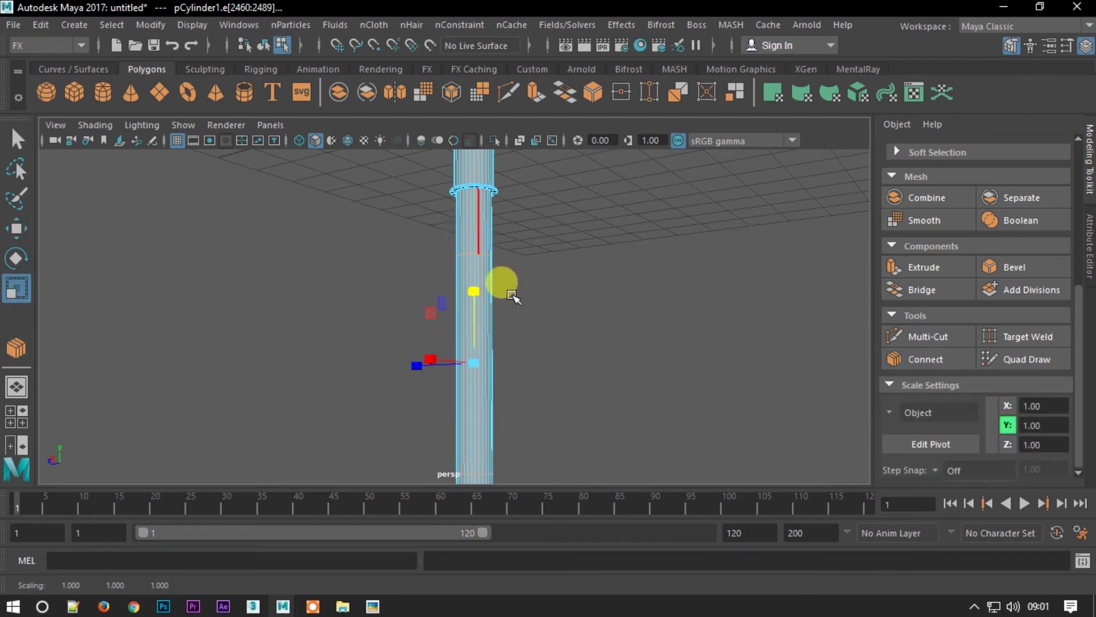
pyautogui.press('F11')
pyautogui.moveTo(473, 385)
pyautogui.keyDown('alt'); pyautogui.mouseDown()
pyautogui.moveTo(551, 423)
pyautogui.moveTo(544, 440)
pyautogui.mouseUp(); pyautogui.keyUp('alt')
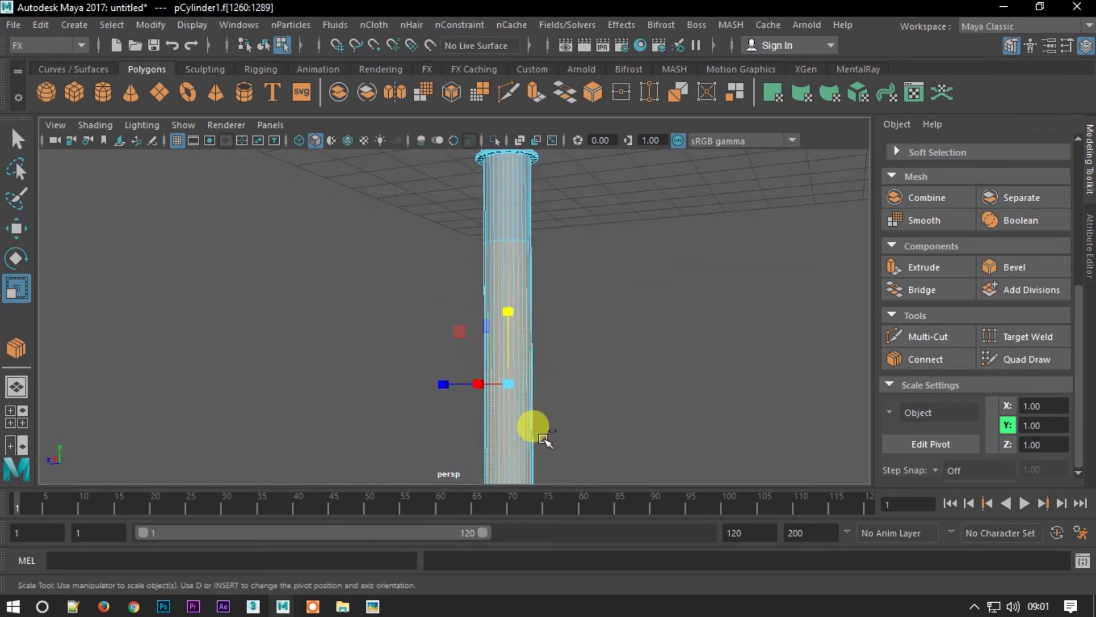
pyautogui.hotkey('ctrl', 'e')
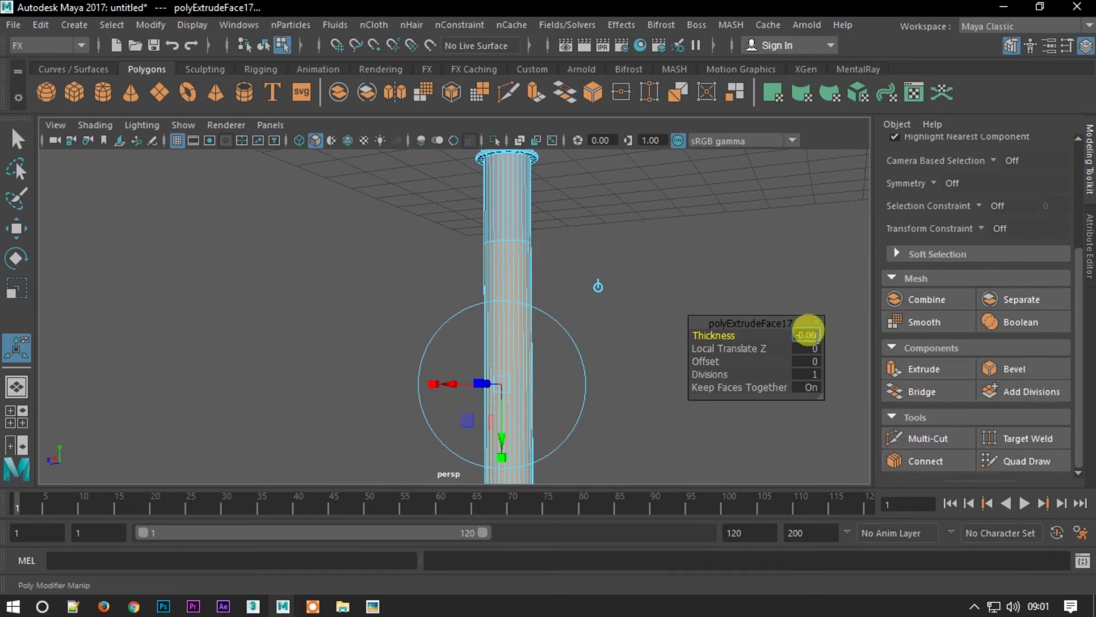
# Recess the lower handle's band of faces with extrude thickness -0.06 to form a groove
pyautogui.moveTo(816, 336); pyautogui.dragTo(817, 340)
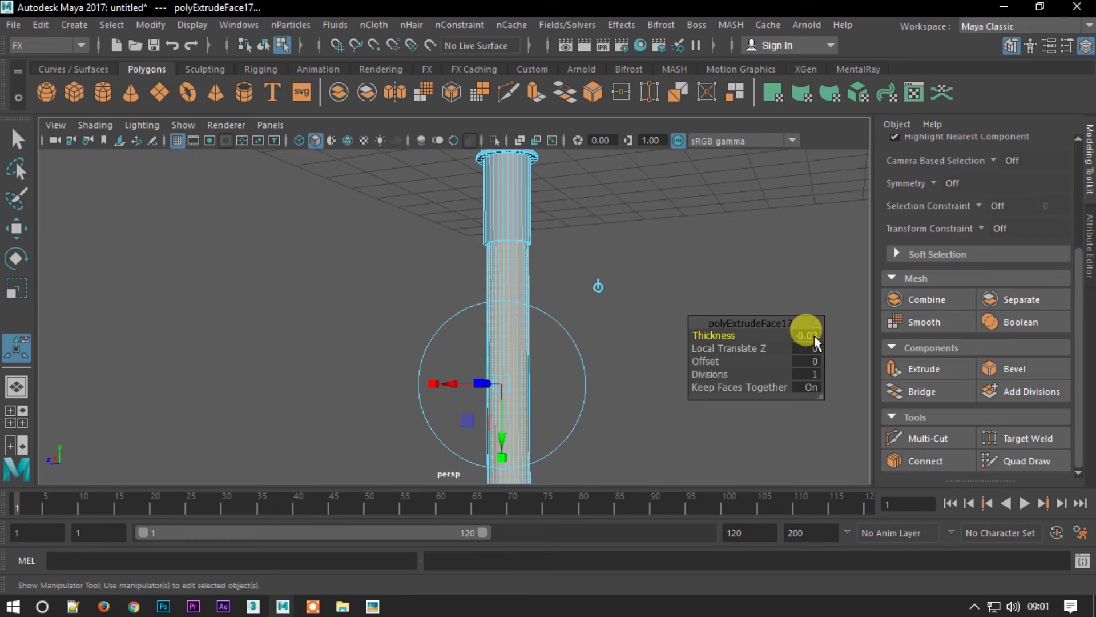
pyautogui.click(16, 228)
pyautogui.keyDown('alt'); pyautogui.moveTo(331, 408); pyautogui.dragTo(380, 422, button='right'); pyautogui.keyUp('alt')
pyautogui.moveTo(379, 343)
pyautogui.keyDown('alt'); pyautogui.mouseDown()
pyautogui.moveTo(367, 331)
pyautogui.moveTo(373, 300)
pyautogui.mouseUp(); pyautogui.keyUp('alt')
# Return to object mode and select the whole handle column
pyautogui.press('F8')
pyautogui.click(355, 318)
pyautogui.moveTo(543, 350)
pyautogui.keyDown('alt'); pyautogui.mouseDown()
pyautogui.moveTo(453, 321)
pyautogui.moveTo(433, 342)
pyautogui.mouseUp(); pyautogui.keyUp('alt')
pyautogui.click(432, 343)
pyautogui.moveTo(330, 310)
pyautogui.keyDown('alt'); pyautogui.mouseDown()
pyautogui.moveTo(465, 326)
pyautogui.moveTo(497, 314)
pyautogui.moveTo(430, 289)
pyautogui.mouseUp(); pyautogui.keyUp('alt')
pyautogui.press('space')
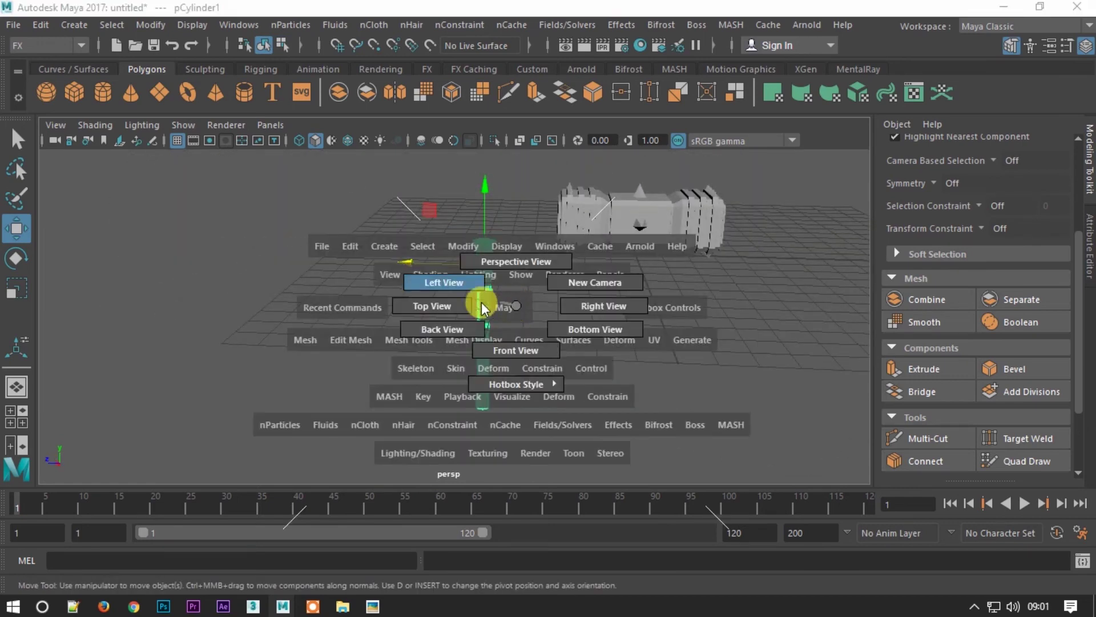
# Slide the handle along X under the hammer head, nudge it up slightly, then deselect
pyautogui.moveTo(532, 345); pyautogui.dragTo(533, 341)
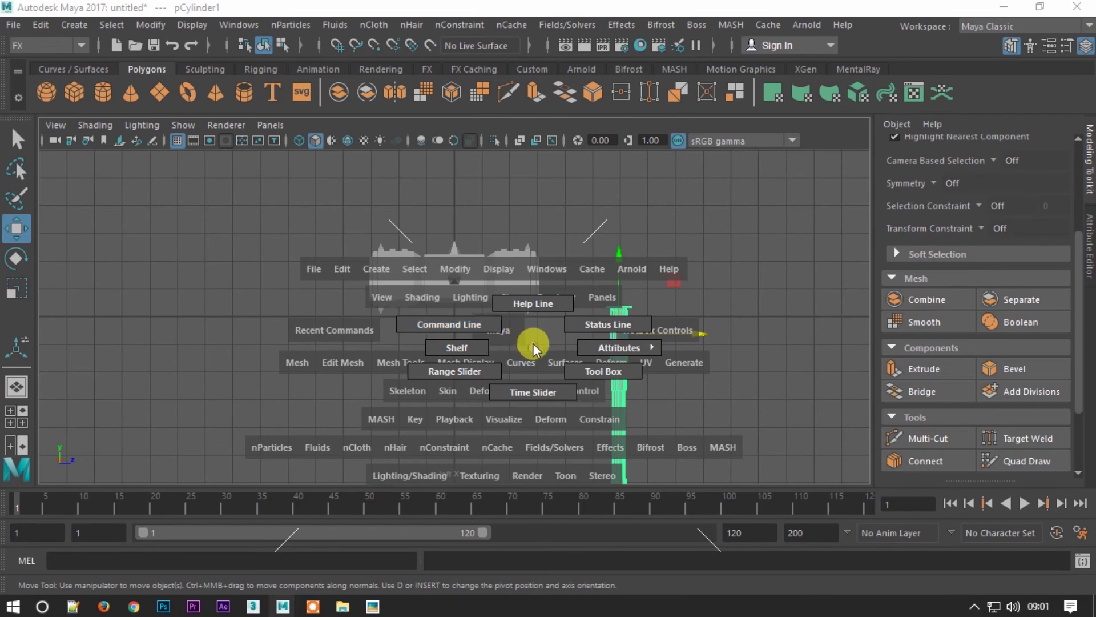
pyautogui.moveTo(676, 335); pyautogui.dragTo(529, 344)
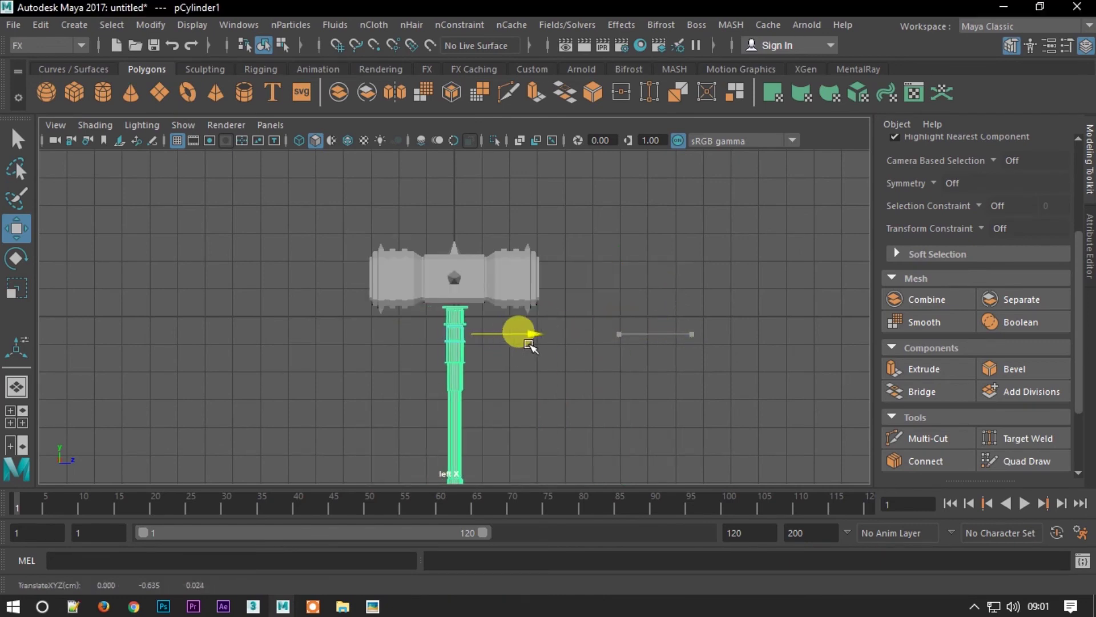
pyautogui.scroll(3, 448, 245)
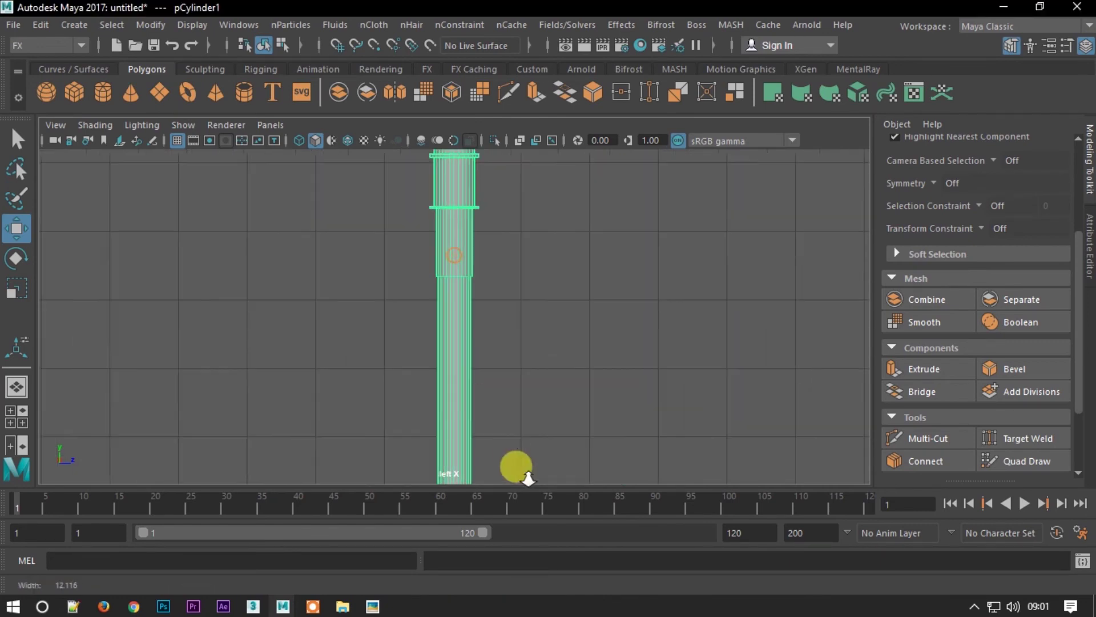
pyautogui.scroll(-1, 461, 410)
pyautogui.scroll(2, 460, 410)
pyautogui.scroll(1, 436, 237)
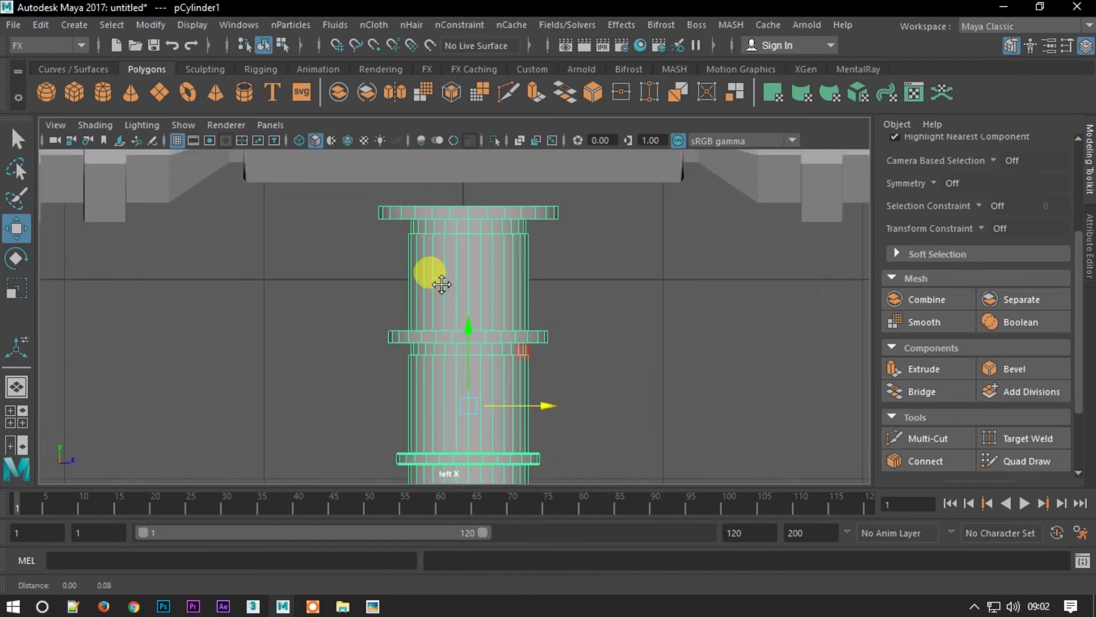
pyautogui.scroll(1, 446, 309)
pyautogui.moveTo(473, 416); pyautogui.dragTo(471, 390)
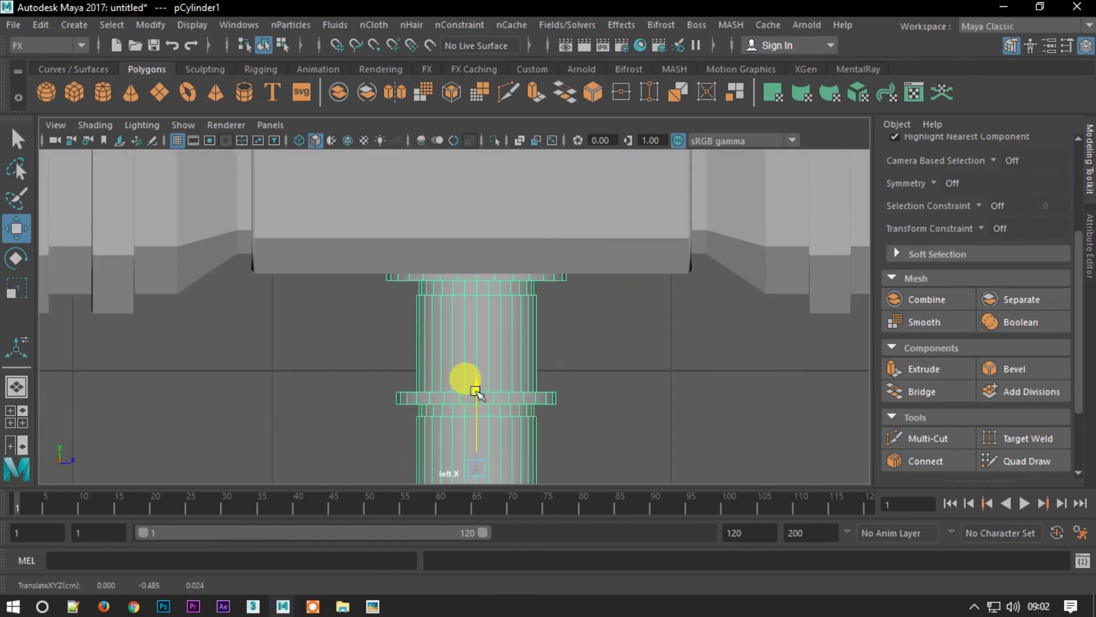
pyautogui.scroll(-5, 457, 243)
pyautogui.scroll(-1, 474, 147)
pyautogui.scroll(-1, 499, 289)
pyautogui.click(510, 311)
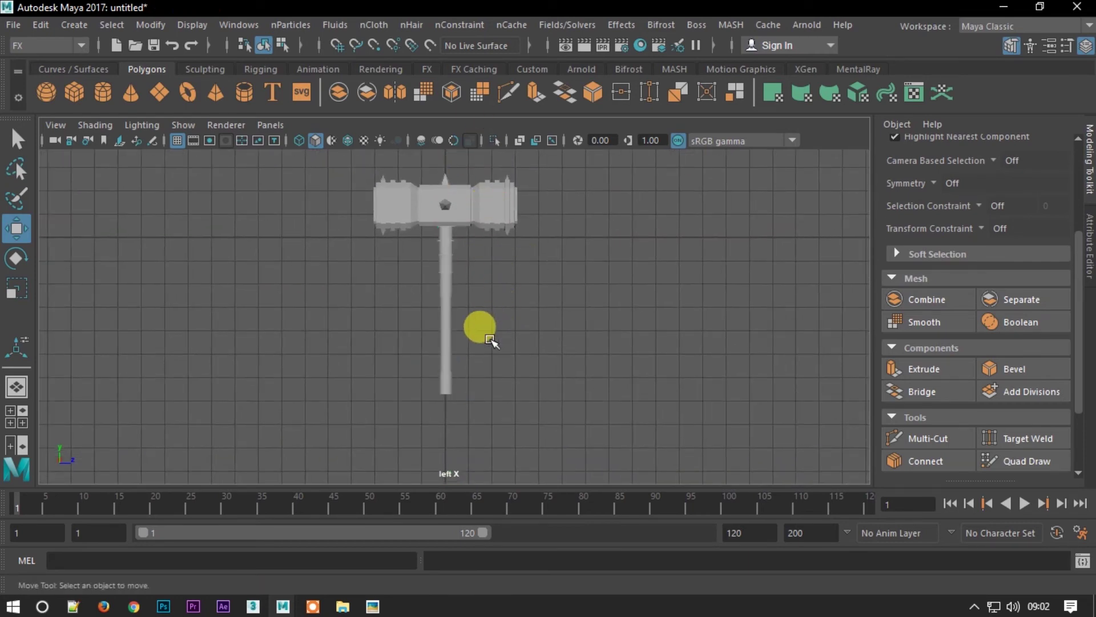
# Switch to the perspective camera and orbit to inspect the handle's bottom end
pyautogui.press('space')
pyautogui.moveTo(489, 338)
pyautogui.mouseDown()
pyautogui.moveTo(484, 294)
pyautogui.moveTo(641, 350)
pyautogui.mouseUp()
pyautogui.moveTo(641, 350)
pyautogui.keyDown('alt'); pyautogui.mouseDown(button='right')
pyautogui.moveTo(477, 424)
pyautogui.moveTo(510, 269)
pyautogui.mouseUp(button='right'); pyautogui.keyUp('alt')
pyautogui.moveTo(509, 270)
pyautogui.keyDown('alt'); pyautogui.mouseDown()
pyautogui.moveTo(421, 282)
pyautogui.moveTo(453, 513)
pyautogui.moveTo(391, 311)
pyautogui.moveTo(296, 306)
pyautogui.moveTo(382, 488)
pyautogui.moveTo(350, 326)
pyautogui.moveTo(252, 364)
pyautogui.moveTo(392, 333)
pyautogui.moveTo(398, 342)
pyautogui.mouseUp(); pyautogui.keyUp('alt')
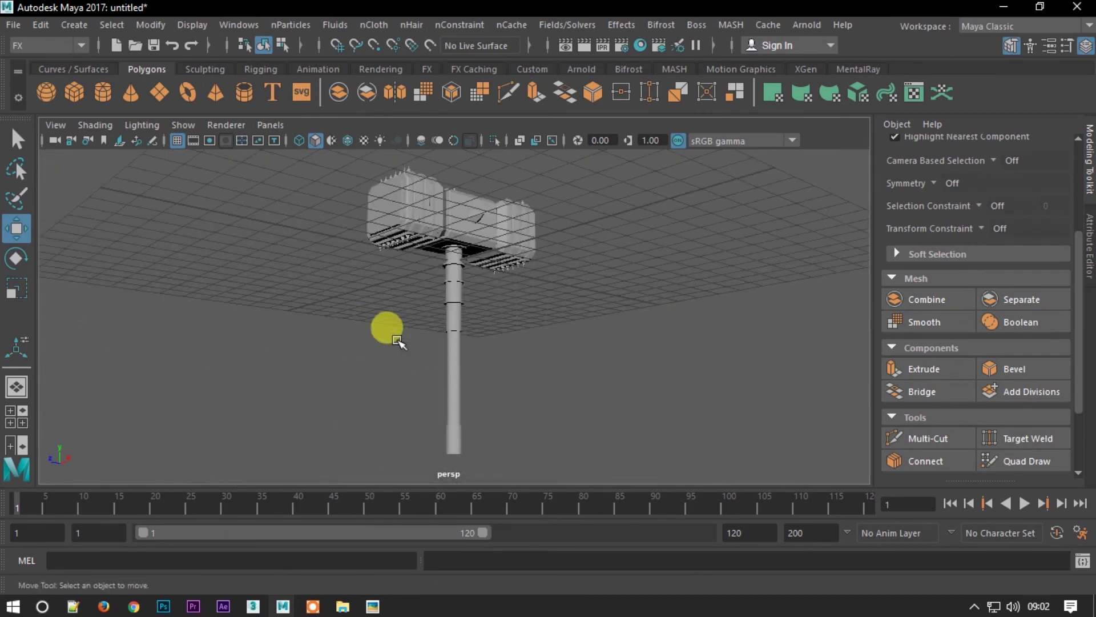
pyautogui.moveTo(485, 366)
pyautogui.keyDown('alt'); pyautogui.mouseDown(button='right')
pyautogui.moveTo(521, 537)
pyautogui.moveTo(434, 213)
pyautogui.moveTo(496, 201)
pyautogui.mouseUp(button='right'); pyautogui.keyUp('alt')
pyautogui.moveTo(497, 203)
pyautogui.keyDown('alt'); pyautogui.mouseDown()
pyautogui.moveTo(511, 436)
pyautogui.moveTo(484, 228)
pyautogui.moveTo(519, 335)
pyautogui.moveTo(489, 348)
pyautogui.mouseUp(); pyautogui.keyUp('alt')
# Pick a vertical edge on the handle cylinder and start the Connect tool
pyautogui.click(488, 330)
pyautogui.press('F10')
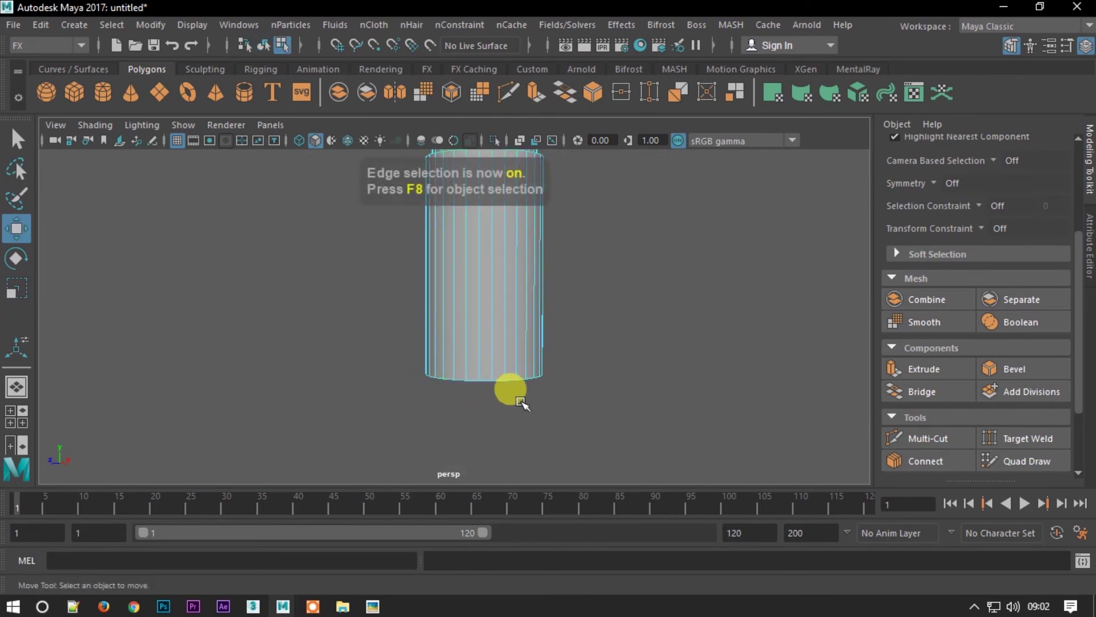
pyautogui.keyDown('alt'); pyautogui.moveTo(510, 395); pyautogui.dragTo(476, 364); pyautogui.keyUp('alt')
pyautogui.click(477, 366)
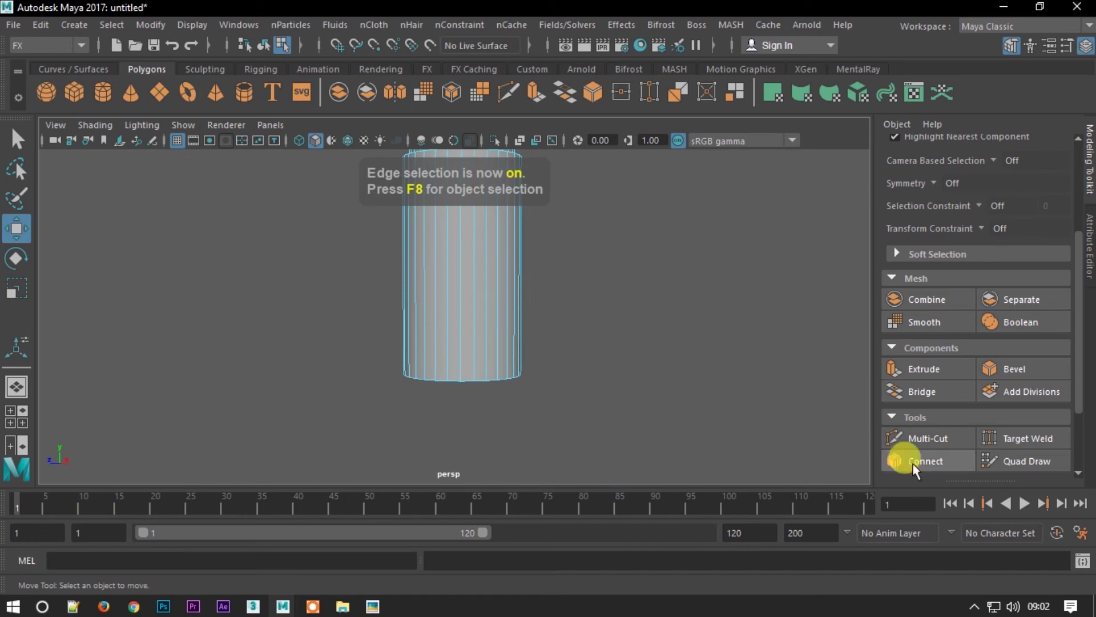
pyautogui.click(914, 460)
pyautogui.moveTo(736, 376)
pyautogui.keyDown('alt'); pyautogui.mouseDown(button='right')
pyautogui.moveTo(666, 125)
pyautogui.moveTo(550, 291)
pyautogui.moveTo(533, 296)
pyautogui.mouseUp(button='right'); pyautogui.keyUp('alt')
pyautogui.moveTo(530, 202)
pyautogui.keyDown('alt'); pyautogui.mouseDown(button='right')
pyautogui.moveTo(485, 306)
pyautogui.moveTo(464, 458)
pyautogui.mouseUp(button='right'); pyautogui.keyUp('alt')
pyautogui.keyDown('alt'); pyautogui.moveTo(465, 457); pyautogui.dragTo(599, 306, button='middle'); pyautogui.keyUp('alt')
pyautogui.keyDown('alt'); pyautogui.moveTo(600, 306); pyautogui.dragTo(714, 360, button='right'); pyautogui.keyUp('alt')
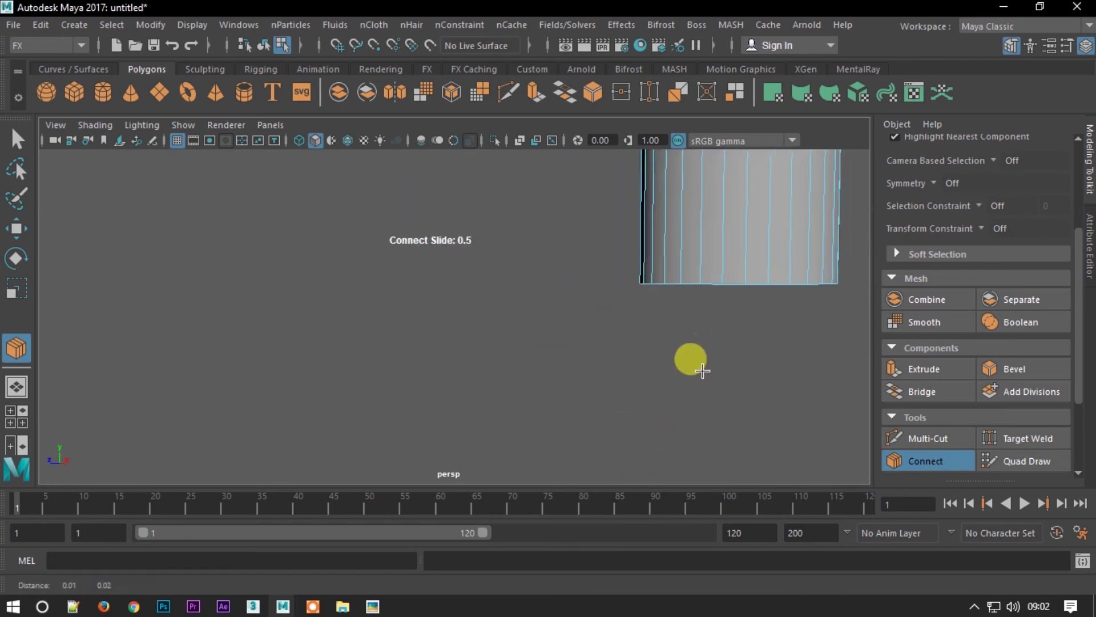
pyautogui.keyDown('alt'); pyautogui.moveTo(714, 360); pyautogui.dragTo(502, 365, button='middle'); pyautogui.keyUp('alt')
# Insert a single edge loop (Segments 1) and slide it down near the handle's bottom
pyautogui.click(498, 363)
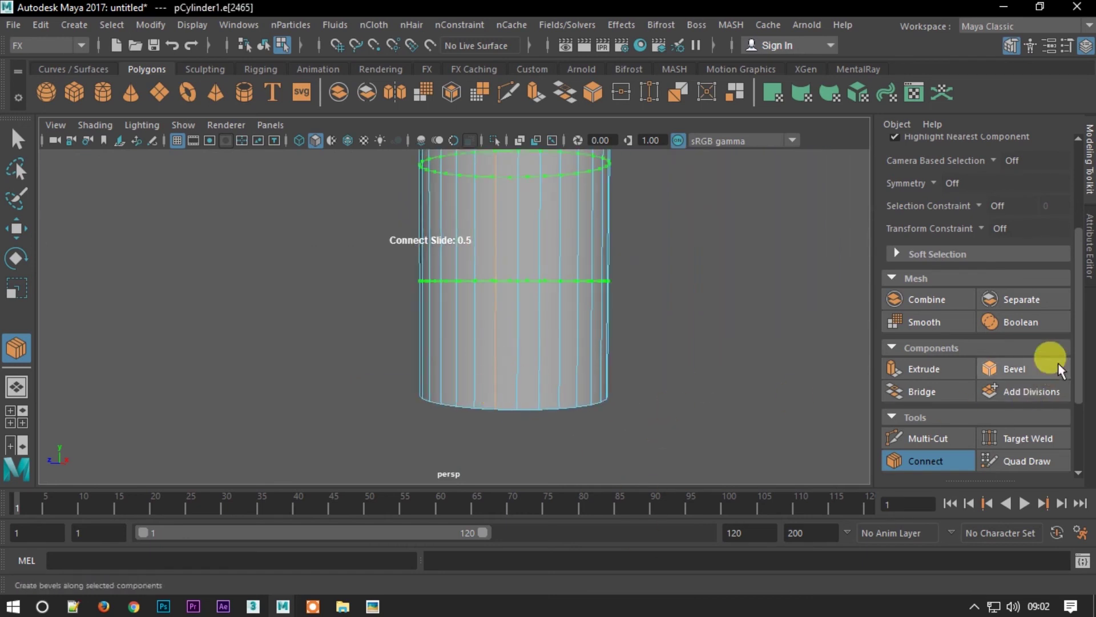
pyautogui.scroll(-3, 1062, 388)
pyautogui.scroll(-2, 1071, 416)
pyautogui.write('1')
pyautogui.press('Return')
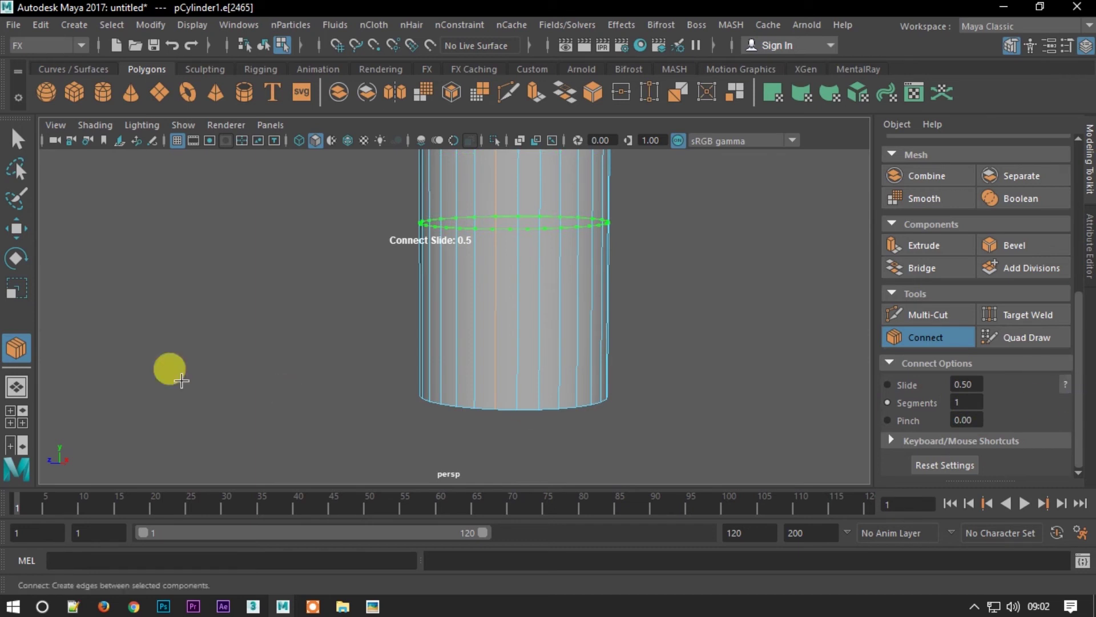
pyautogui.press('w')
pyautogui.moveTo(475, 245); pyautogui.dragTo(477, 341)
pyautogui.keyDown('alt'); pyautogui.moveTo(477, 401); pyautogui.dragTo(489, 252, button='middle'); pyautogui.keyUp('alt')
pyautogui.click(504, 221)
# Select the ring of faces at the handle's bottom end
pyautogui.press('F11')
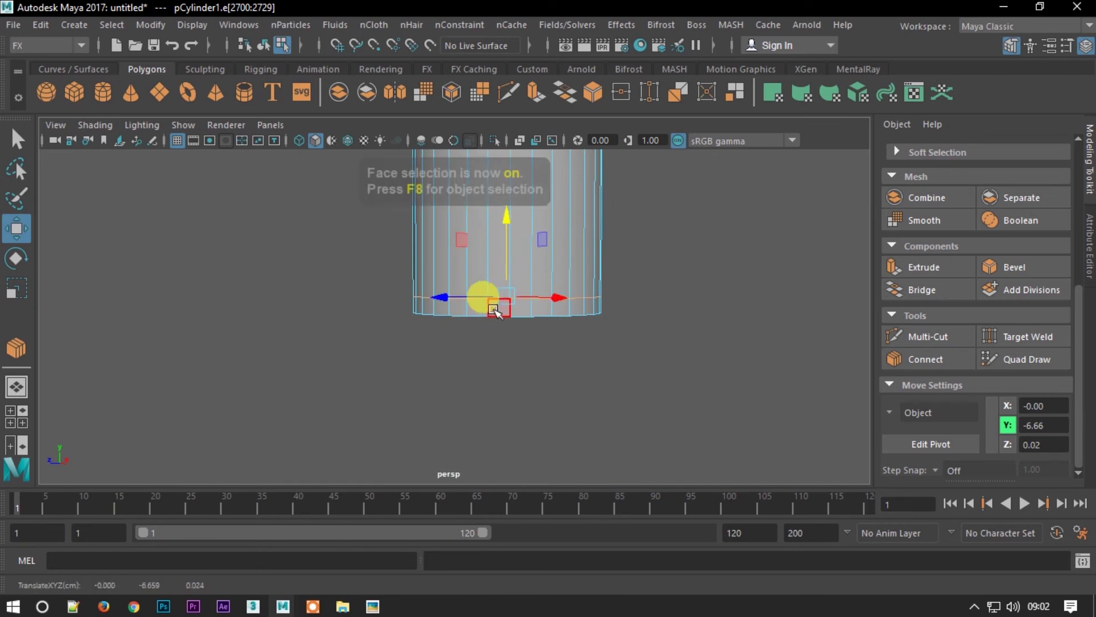
pyautogui.click(495, 309)
pyautogui.doubleClick(474, 307)
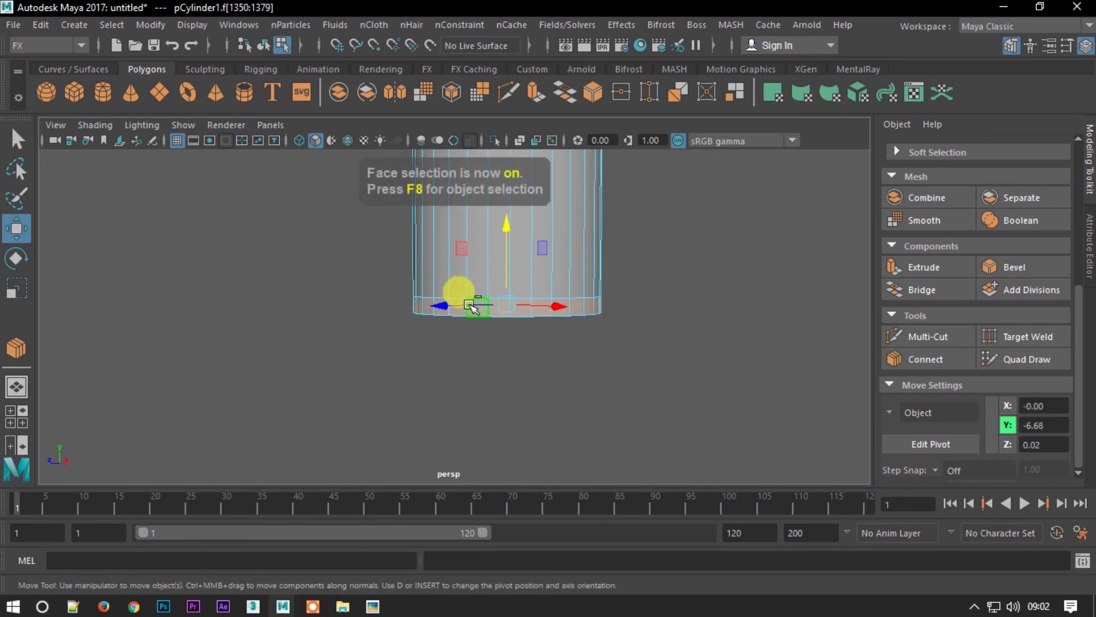
# Extrude the bottom face ring with thickness 0.06 to form a thin rim
pyautogui.hotkey('ctrl', 'e')
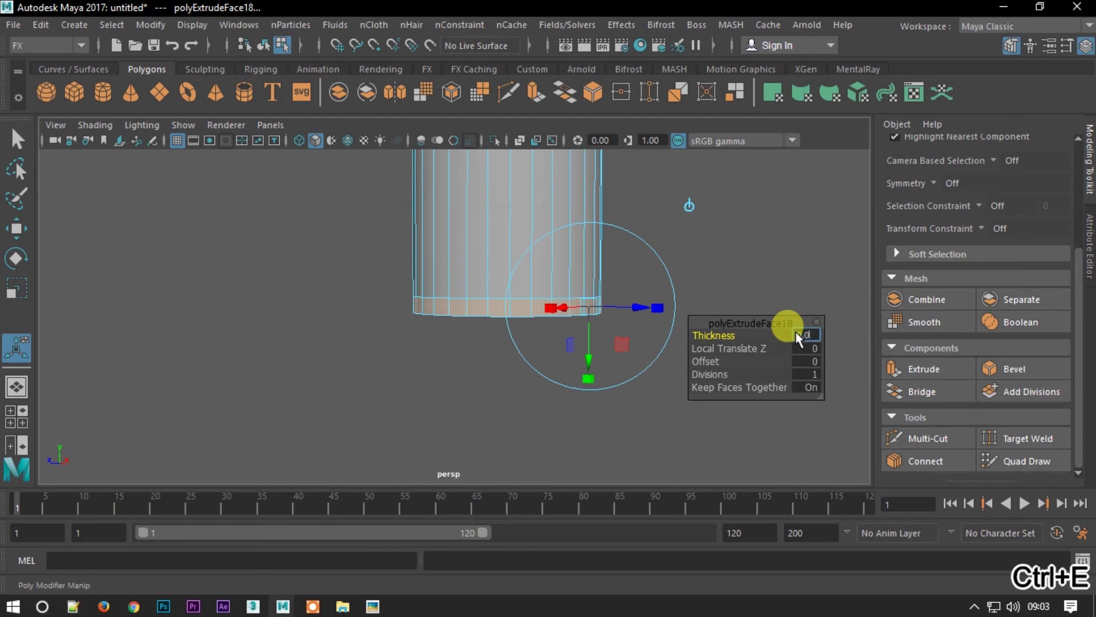
pyautogui.write('6')
pyautogui.press('Return')
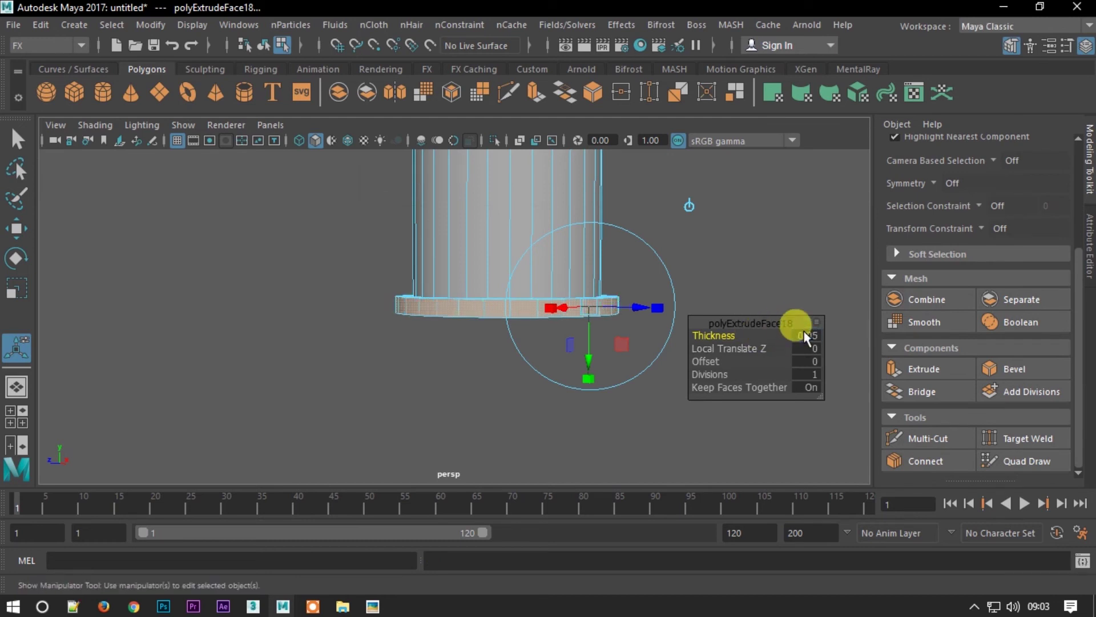
pyautogui.click(14, 228)
pyautogui.click(246, 317)
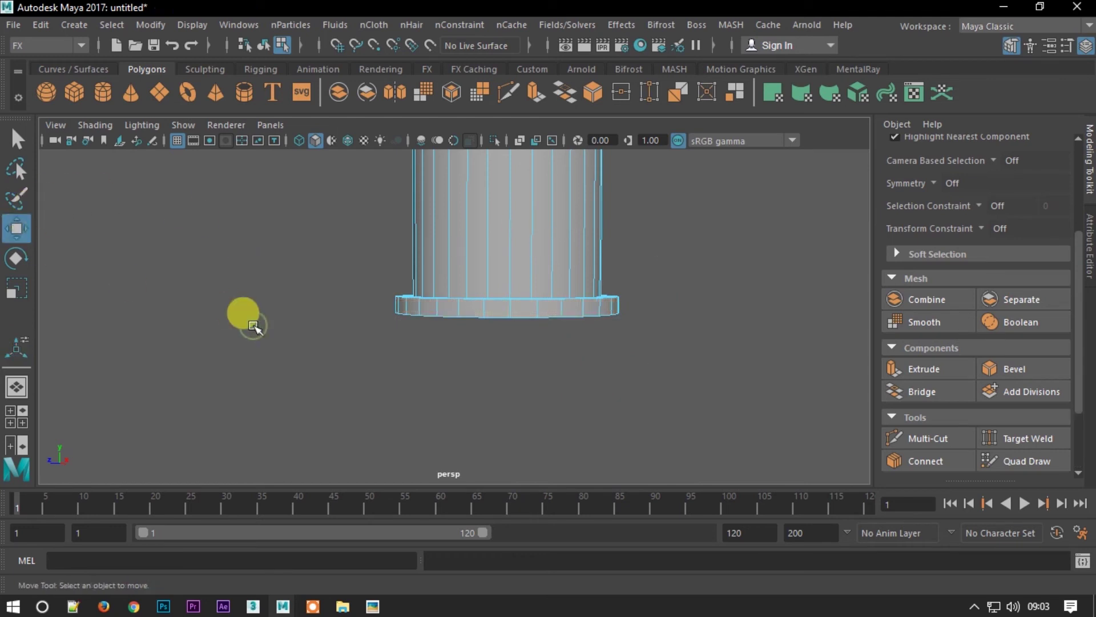
# Select the bottom cap faces via Select Similar and extrude them down (Local Translate Z 1.822)
pyautogui.moveTo(252, 370)
pyautogui.keyDown('alt'); pyautogui.mouseDown()
pyautogui.moveTo(341, 340)
pyautogui.moveTo(385, 245)
pyautogui.moveTo(492, 480)
pyautogui.moveTo(467, 267)
pyautogui.moveTo(454, 305)
pyautogui.moveTo(407, 168)
pyautogui.mouseUp(); pyautogui.keyUp('alt')
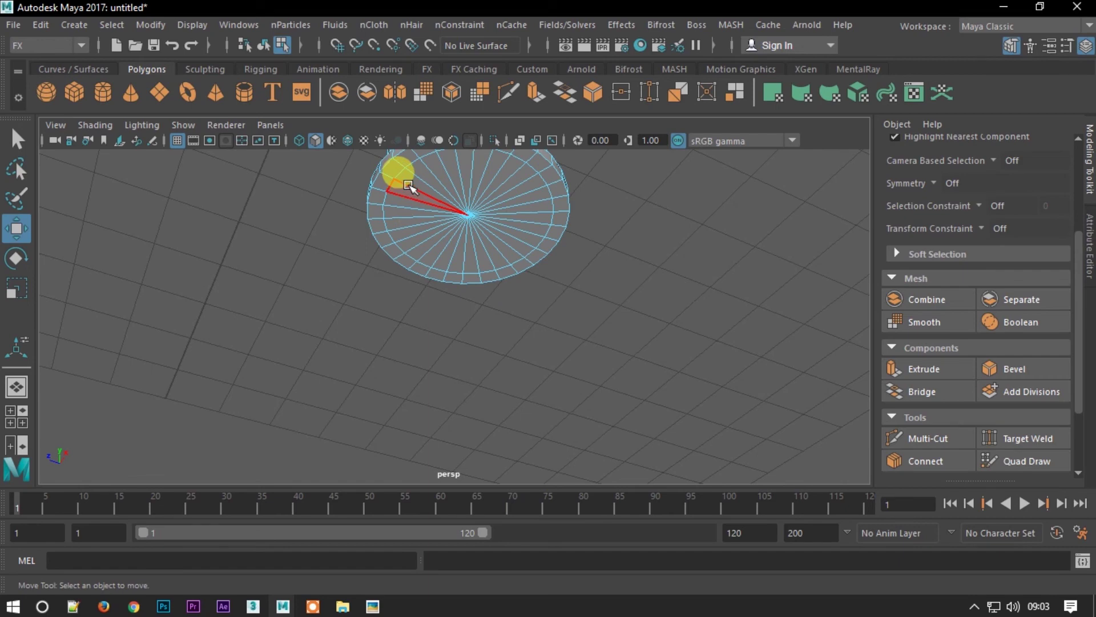
pyautogui.click(408, 186)
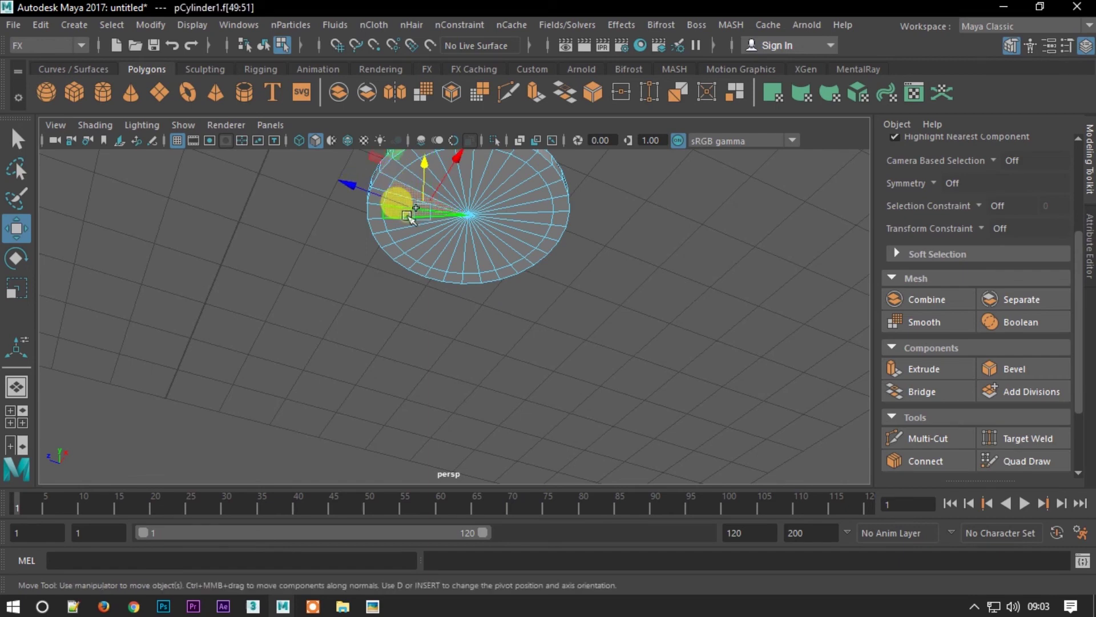
pyautogui.click(114, 25)
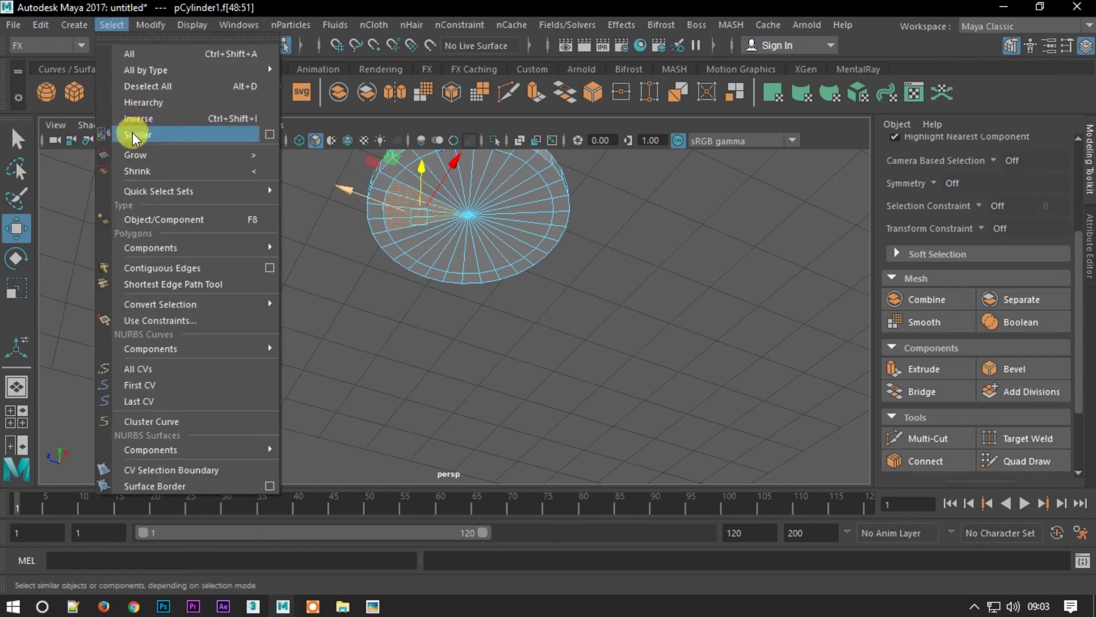
pyautogui.click(132, 133)
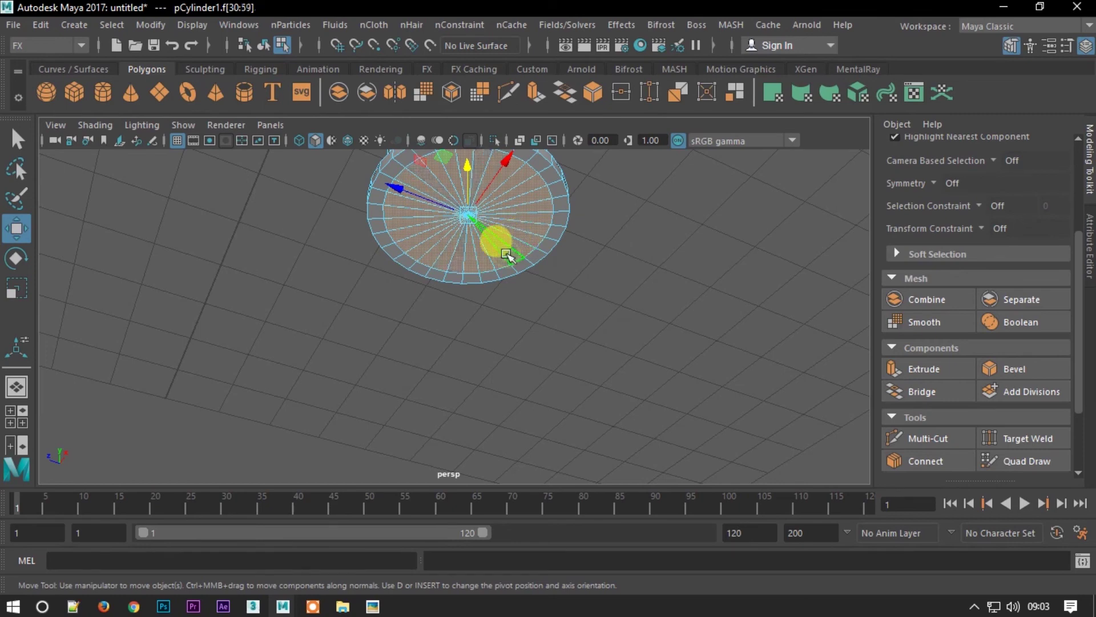
pyautogui.moveTo(475, 274); pyautogui.dragTo(483, 102)
pyautogui.scroll(-3, 490, 246)
pyautogui.moveTo(489, 240)
pyautogui.keyDown('alt'); pyautogui.mouseDown()
pyautogui.moveTo(482, 123)
pyautogui.moveTo(465, 140)
pyautogui.moveTo(464, 208)
pyautogui.mouseUp(); pyautogui.keyUp('alt')
pyautogui.hotkey('ctrl', 'e')
pyautogui.moveTo(457, 453)
pyautogui.mouseDown()
pyautogui.moveTo(457, 471)
pyautogui.moveTo(497, 386)
pyautogui.moveTo(482, 314)
pyautogui.moveTo(489, 423)
pyautogui.moveTo(440, 227)
pyautogui.moveTo(588, 389)
pyautogui.mouseUp()
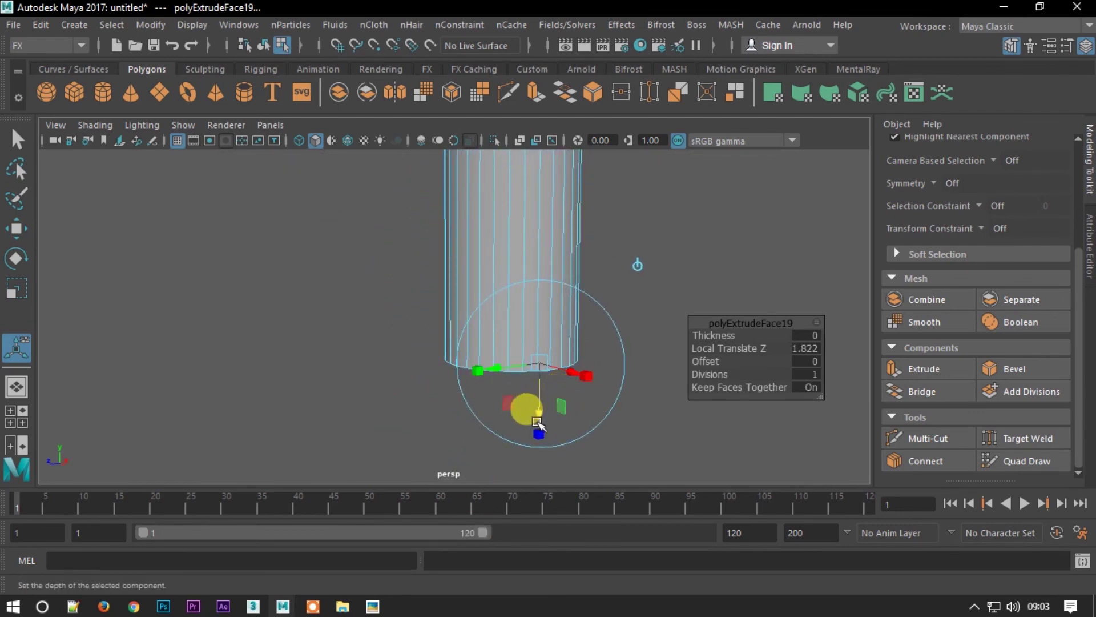
# Attempt a Connect edge split, then undo it and restore the bottom extrusion
pyautogui.press('w')
pyautogui.click(920, 461)
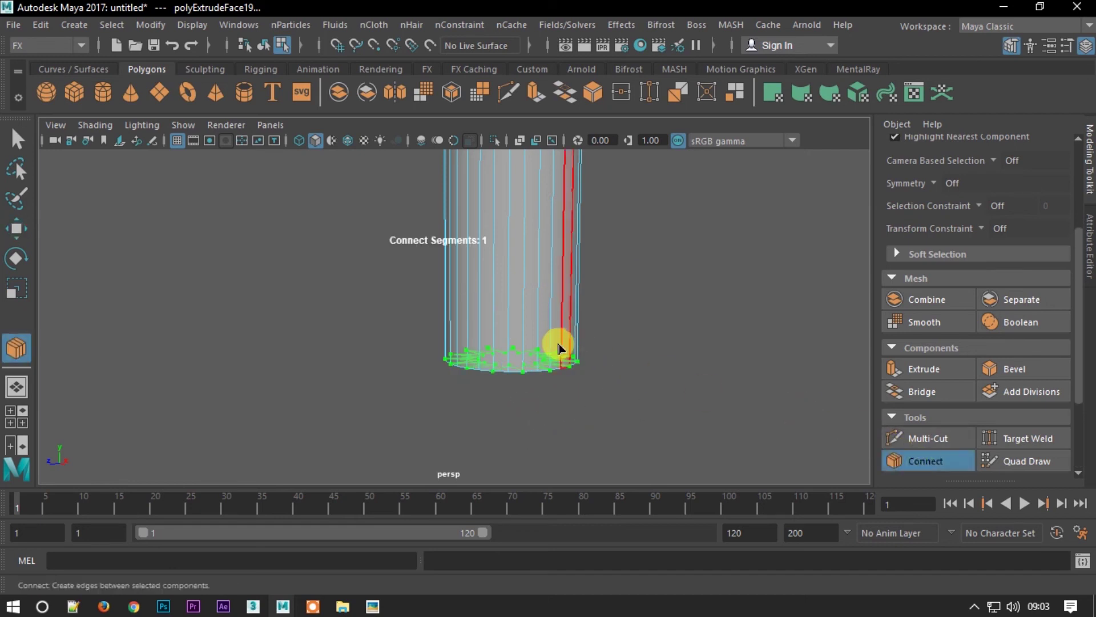
pyautogui.hotkey('ctrl', 'z')
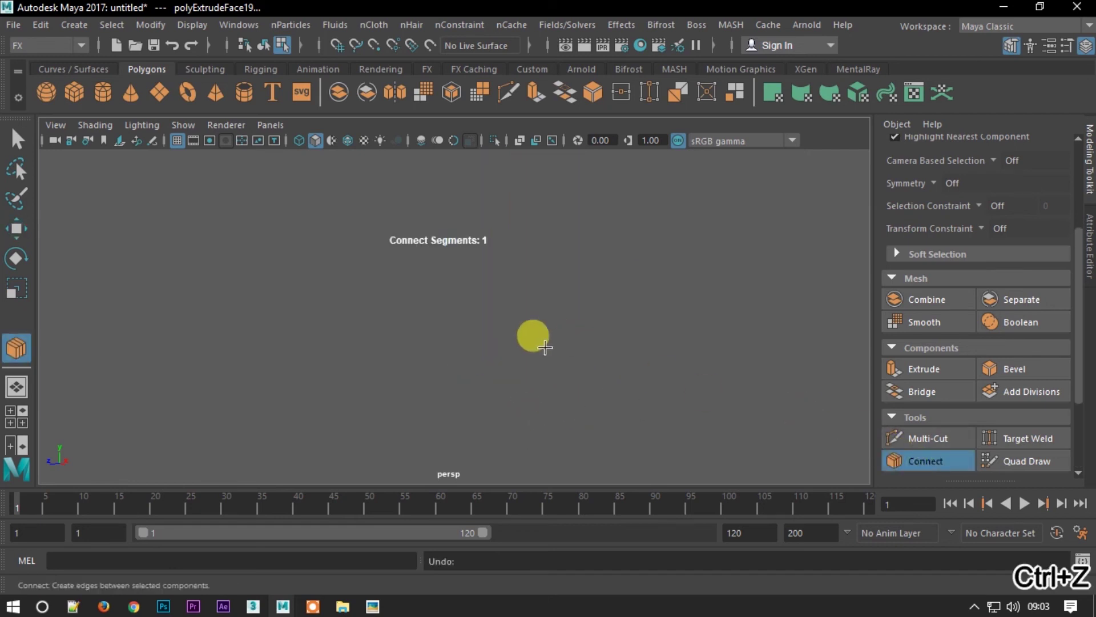
pyautogui.click(536, 349)
pyautogui.press('w')
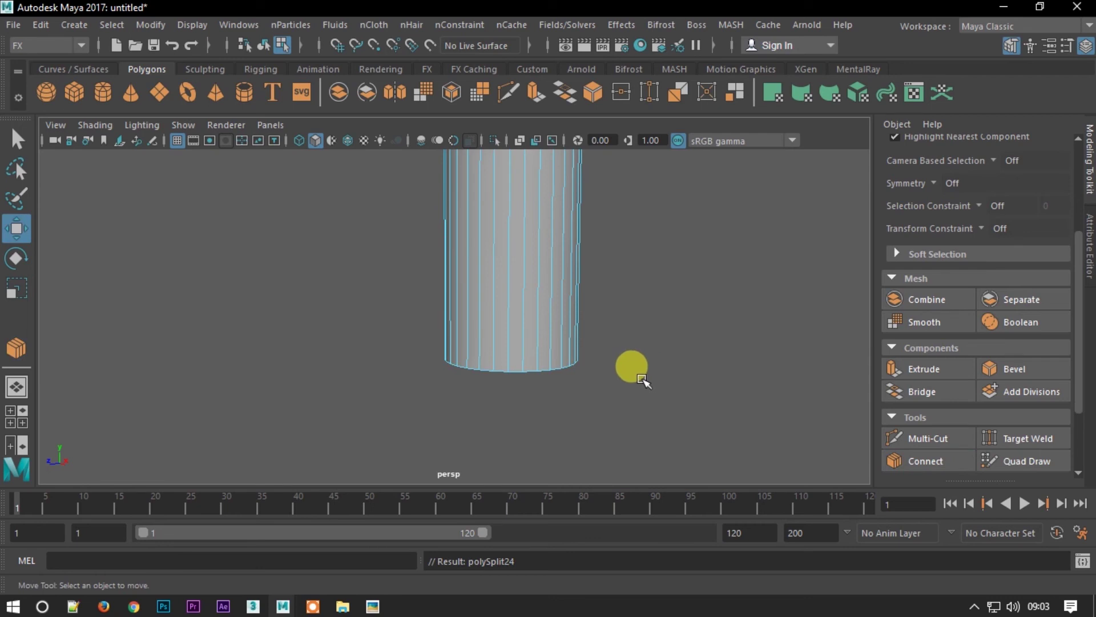
pyautogui.press('Delete')
pyautogui.moveTo(636, 348); pyautogui.dragTo(636, 411, button='middle')
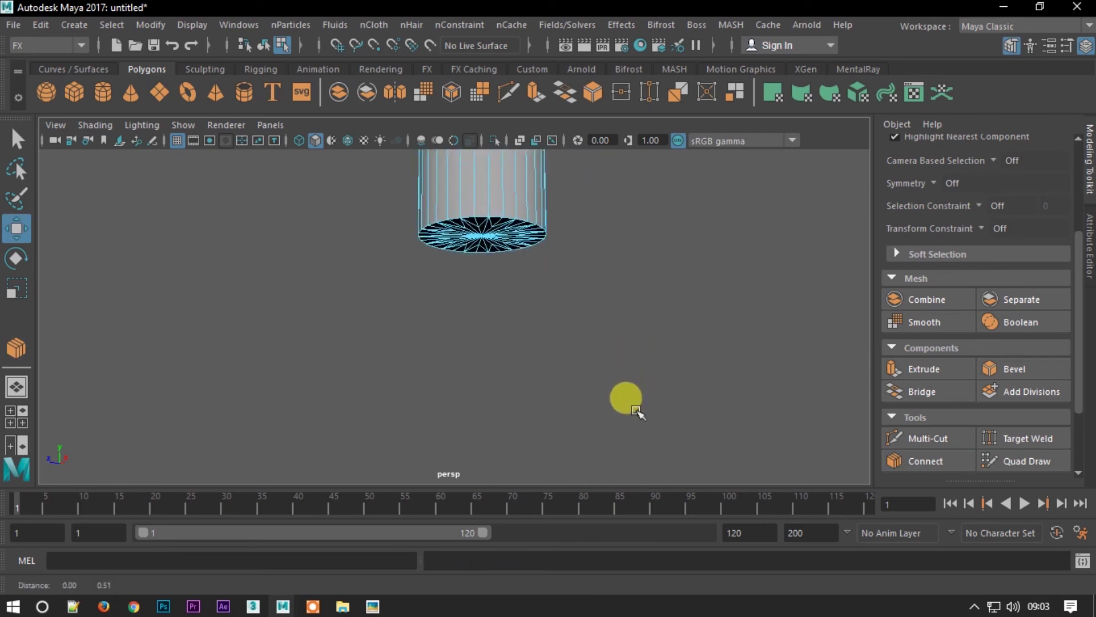
pyautogui.hotkey('ctrl', 'z')
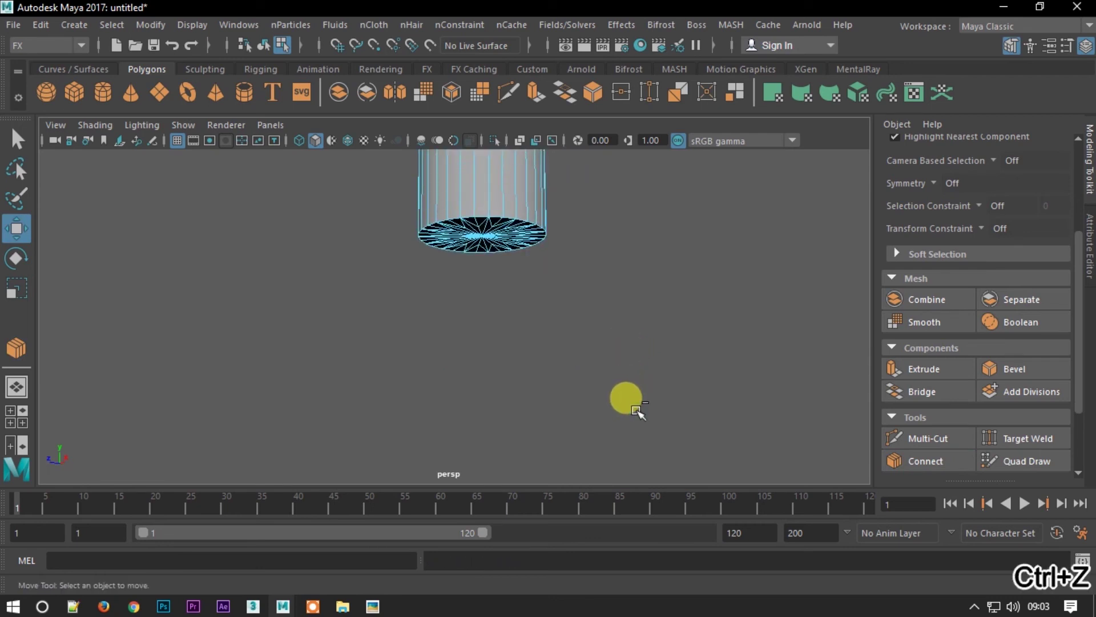
pyautogui.hotkey('ctrl', 'z')
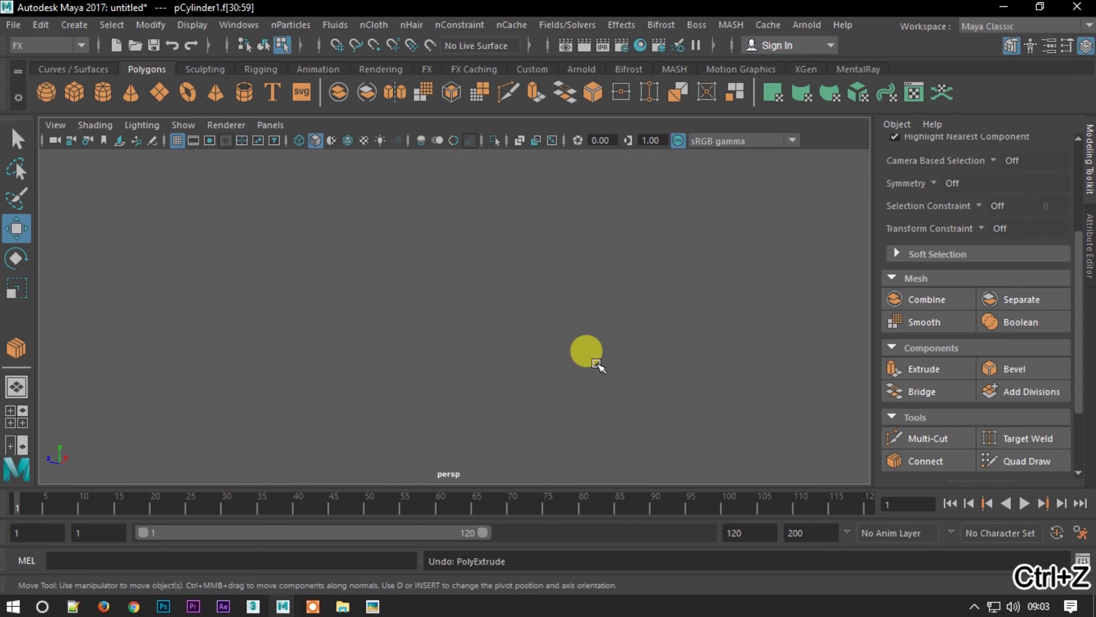
pyautogui.hotkey('shift', 'z')
pyautogui.hotkey('ctrl', 'z')
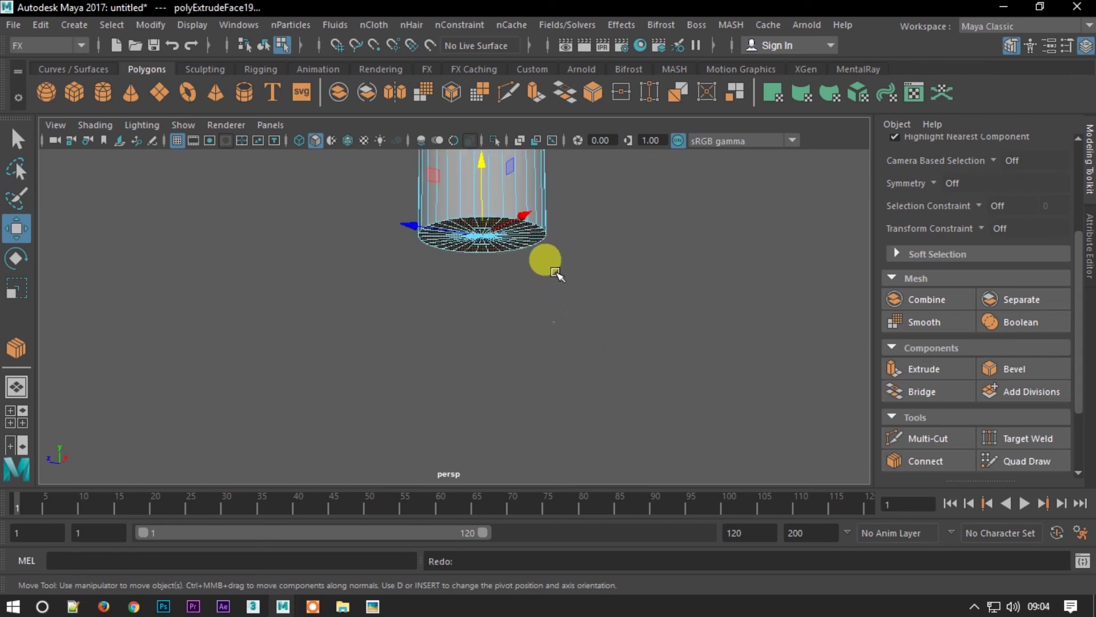
# Insert a new edge loop on the handle and slide it along the cylinder's height
pyautogui.click(490, 238)
pyautogui.keyDown('alt'); pyautogui.moveTo(508, 272); pyautogui.dragTo(501, 245); pyautogui.keyUp('alt')
pyautogui.keyDown('alt'); pyautogui.moveTo(501, 245); pyautogui.dragTo(509, 339, button='middle'); pyautogui.keyUp('alt')
pyautogui.moveTo(509, 340)
pyautogui.keyDown('alt'); pyautogui.mouseDown()
pyautogui.moveTo(489, 323)
pyautogui.moveTo(465, 266)
pyautogui.moveTo(496, 334)
pyautogui.moveTo(672, 379)
pyautogui.moveTo(499, 321)
pyautogui.mouseUp(); pyautogui.keyUp('alt')
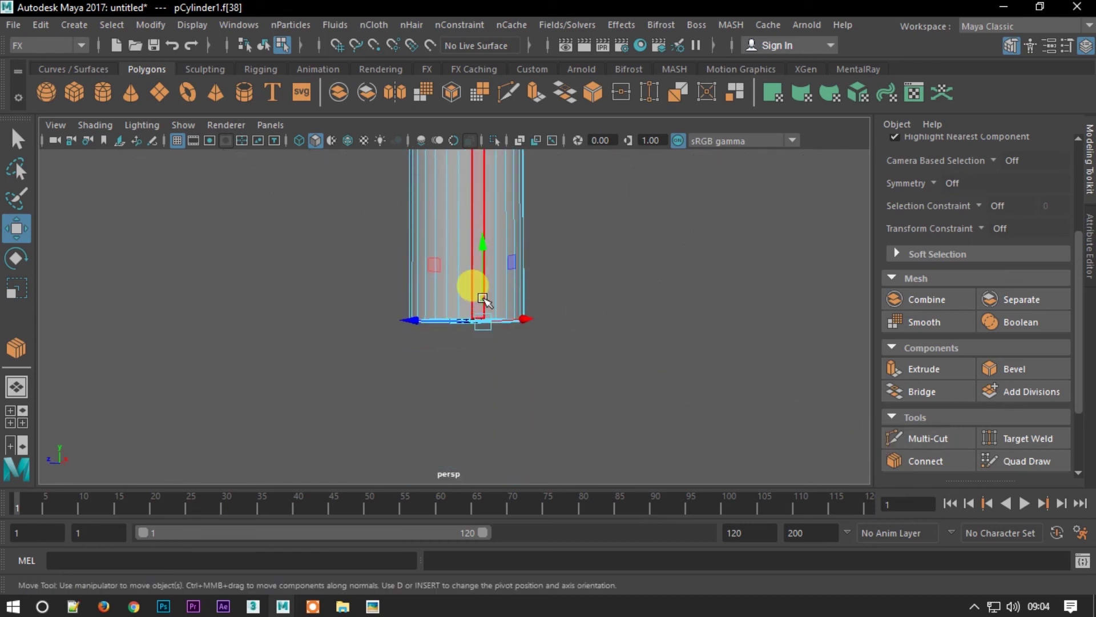
pyautogui.press('F10')
pyautogui.click(521, 314)
pyautogui.click(889, 457)
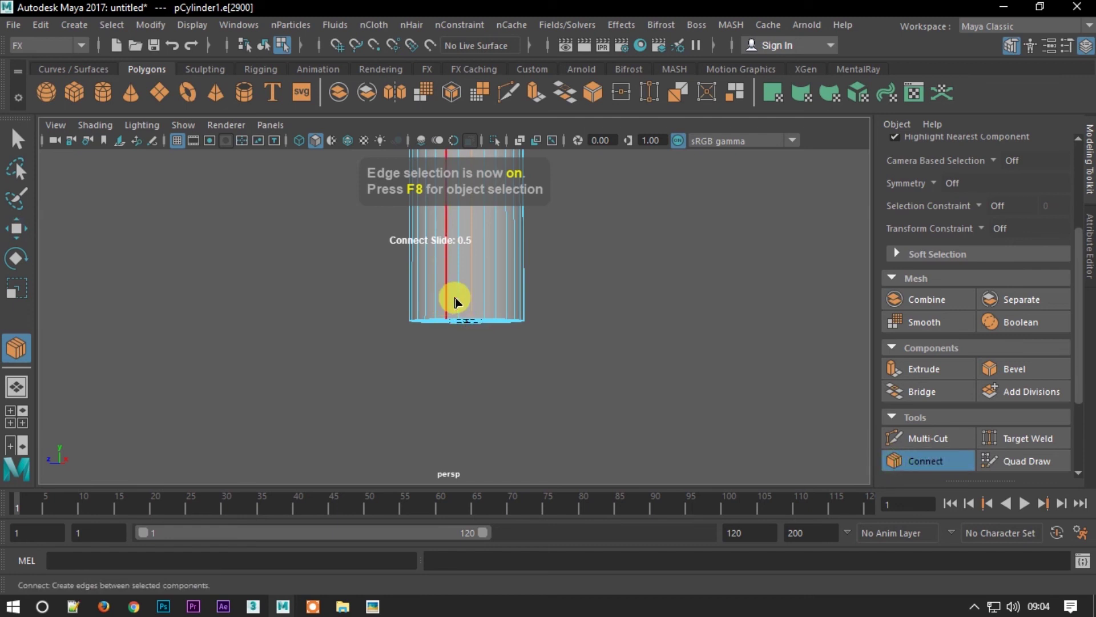
pyautogui.press('w')
pyautogui.keyDown('alt'); pyautogui.moveTo(502, 342); pyautogui.dragTo(489, 220, button='right'); pyautogui.keyUp('alt')
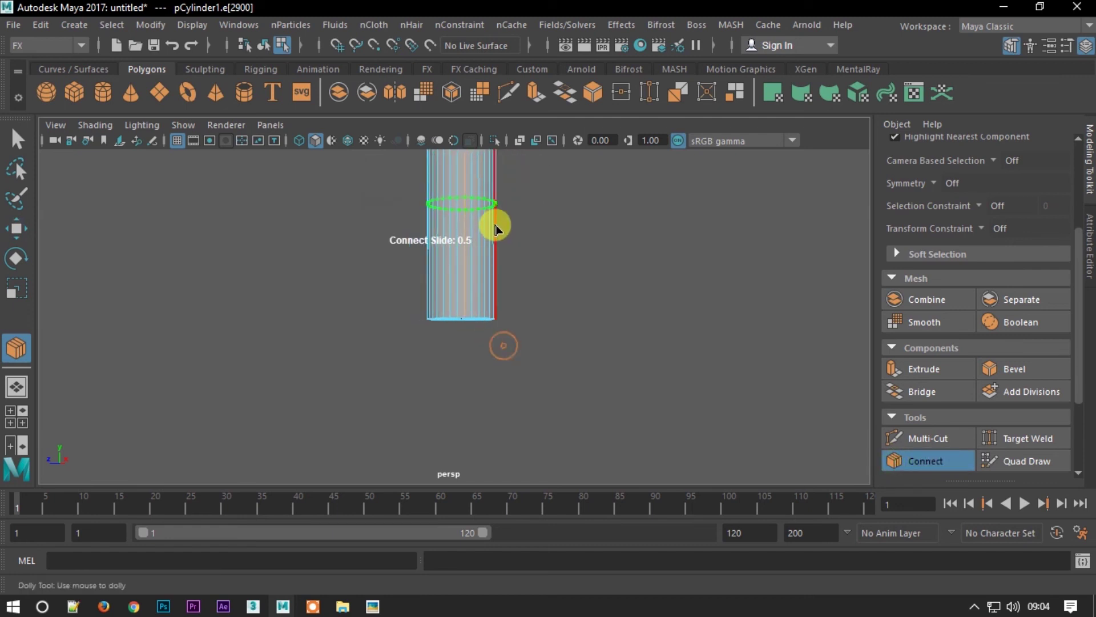
pyautogui.doubleClick(452, 202)
pyautogui.moveTo(453, 208)
pyautogui.mouseDown()
pyautogui.moveTo(456, 342)
pyautogui.moveTo(473, 343)
pyautogui.moveTo(510, 266)
pyautogui.mouseUp()
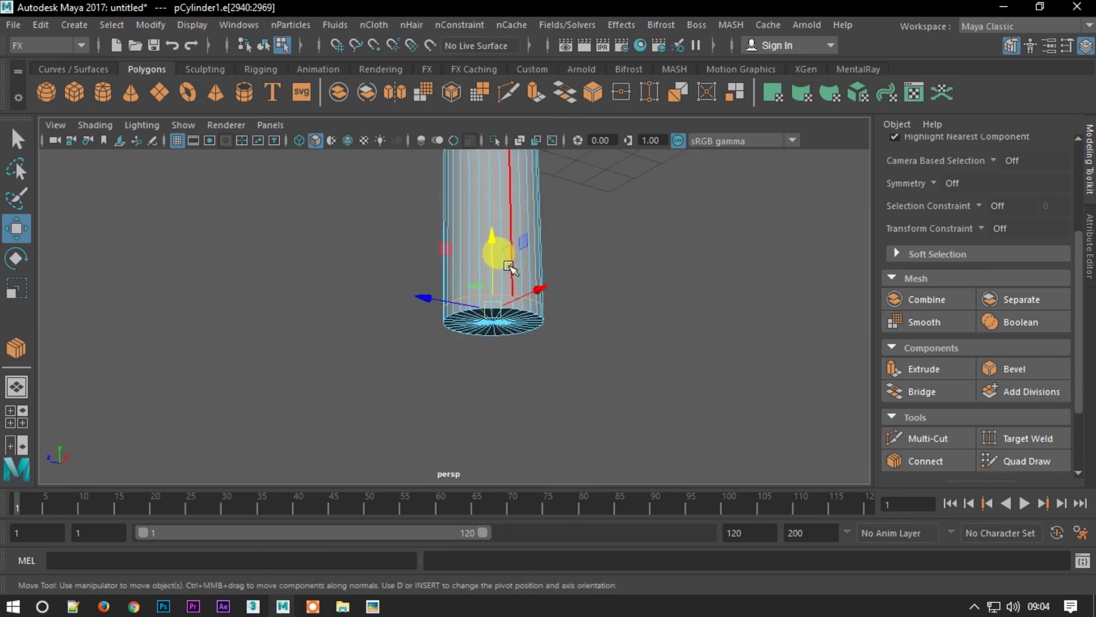
# Select a face on the handle's bottom cap and orbit to a side view
pyautogui.press('F11')
pyautogui.click(529, 337)
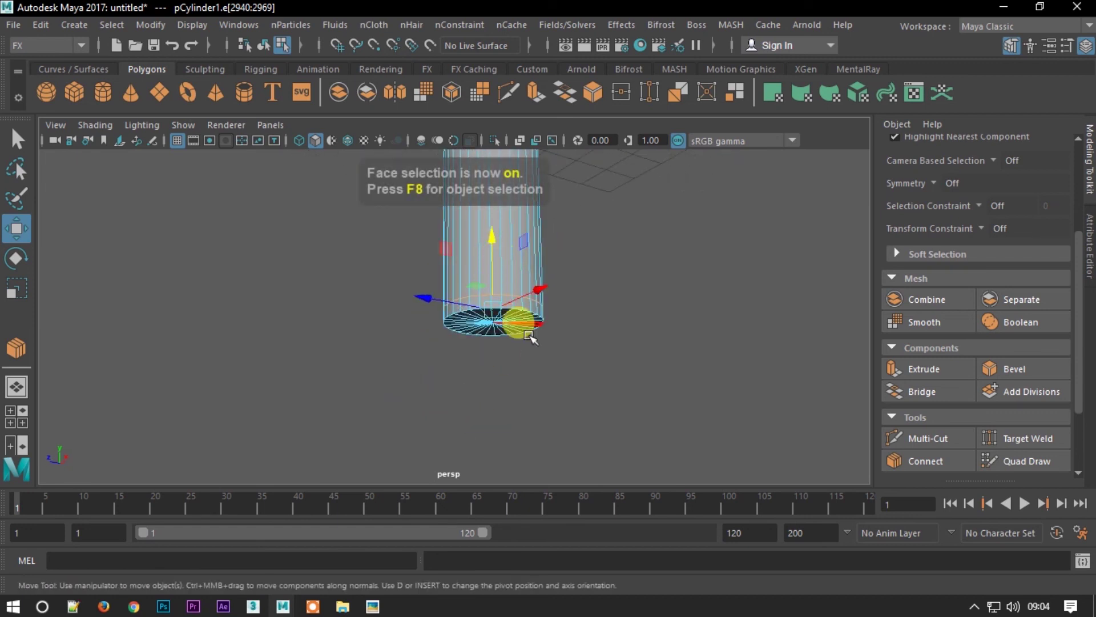
pyautogui.moveTo(528, 337)
pyautogui.keyDown('alt'); pyautogui.mouseDown()
pyautogui.moveTo(453, 338)
pyautogui.moveTo(342, 389)
pyautogui.mouseUp(); pyautogui.keyUp('alt')
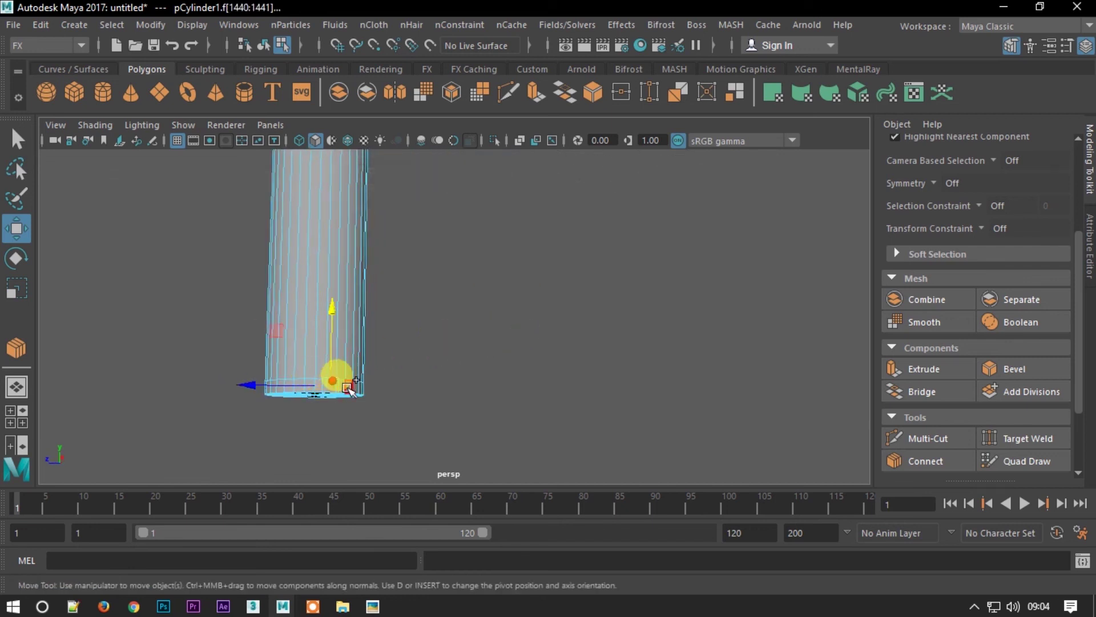
# Select all bottom cap faces via Select Similar and extrude them with thickness 0.1
pyautogui.click(111, 24)
pyautogui.click(134, 137)
pyautogui.moveTo(293, 362)
pyautogui.keyDown('alt'); pyautogui.mouseDown()
pyautogui.moveTo(436, 375)
pyautogui.moveTo(355, 362)
pyautogui.mouseUp(); pyautogui.keyUp('alt')
pyautogui.hotkey('ctrl', 'e')
pyautogui.click(806, 335)
pyautogui.press('Return')
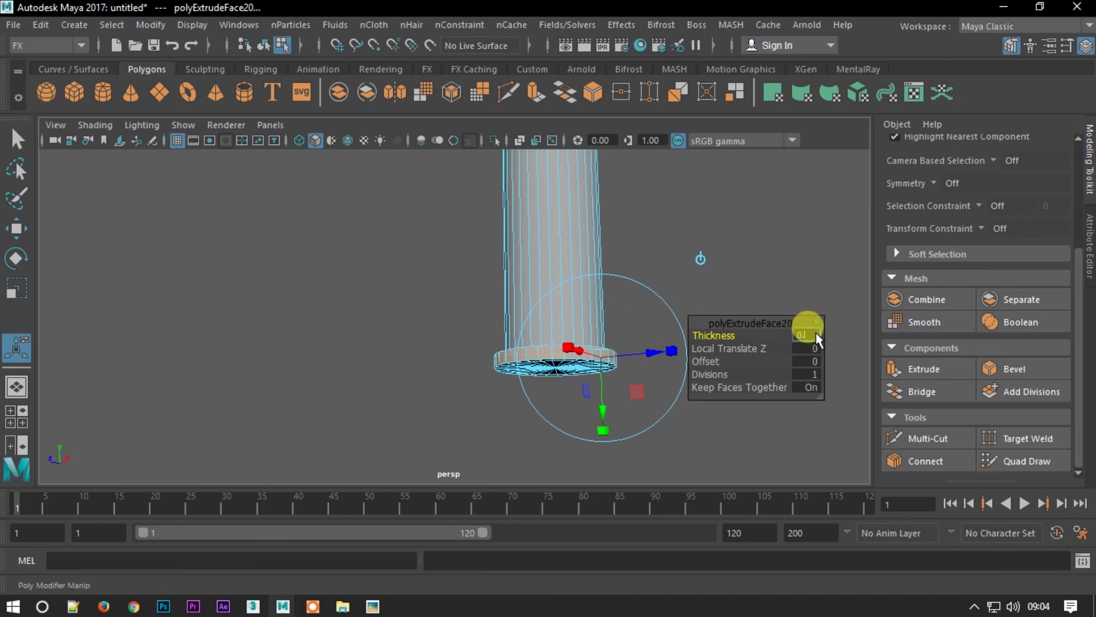
pyautogui.press('Return')
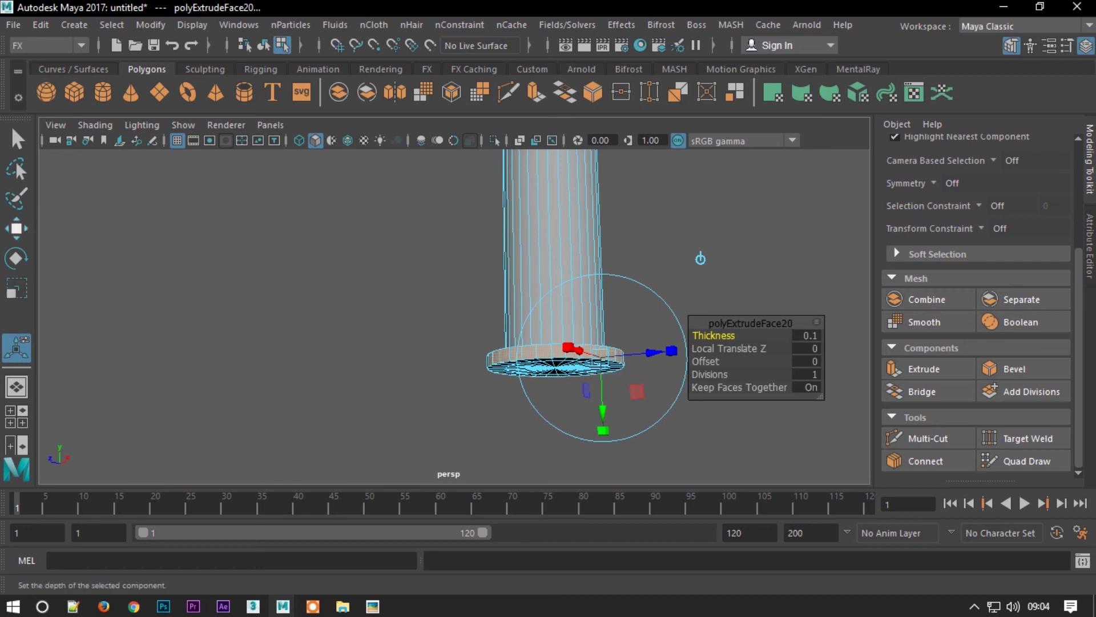
pyautogui.click(20, 228)
# Return to object mode and tumble the view to look down on the whole hammer
pyautogui.scroll(-3, 359, 367)
pyautogui.scroll(-2, 433, 385)
pyautogui.scroll(-2, 448, 328)
pyautogui.press('F8')
pyautogui.keyDown('alt'); pyautogui.moveTo(600, 252); pyautogui.dragTo(599, 266, button='middle'); pyautogui.keyUp('alt')
pyautogui.moveTo(600, 266)
pyautogui.keyDown('alt'); pyautogui.mouseDown()
pyautogui.moveTo(592, 362)
pyautogui.moveTo(589, 352)
pyautogui.mouseUp(); pyautogui.keyUp('alt')
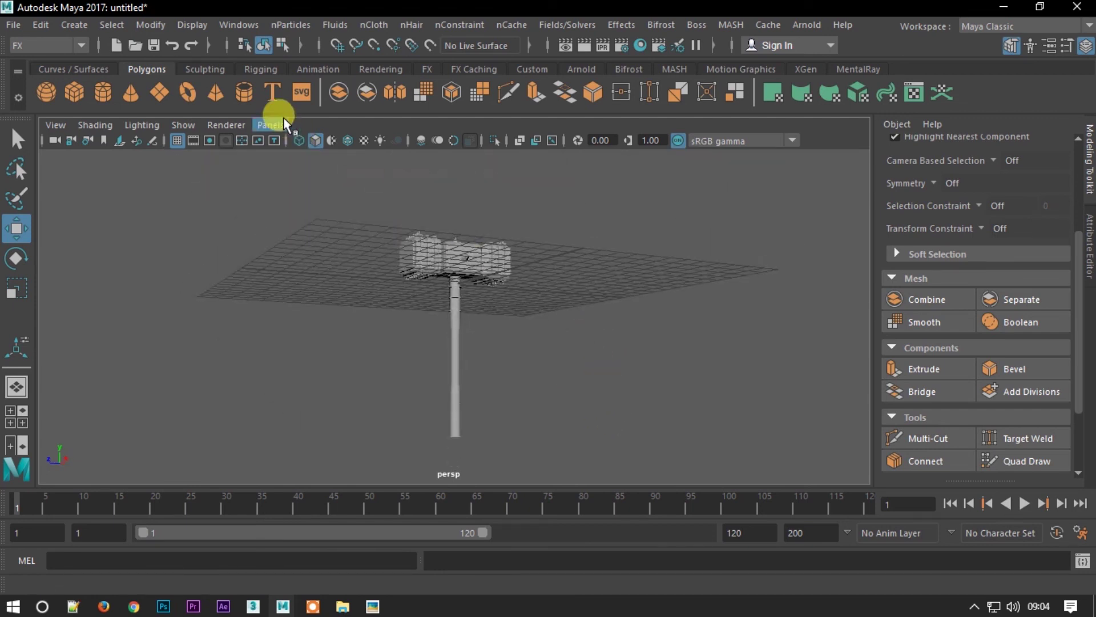
# Create a polygon sphere and move it down below the handle
pyautogui.click(46, 92)
pyautogui.moveTo(481, 234)
pyautogui.mouseDown()
pyautogui.moveTo(459, 260)
pyautogui.moveTo(461, 374)
pyautogui.mouseUp()
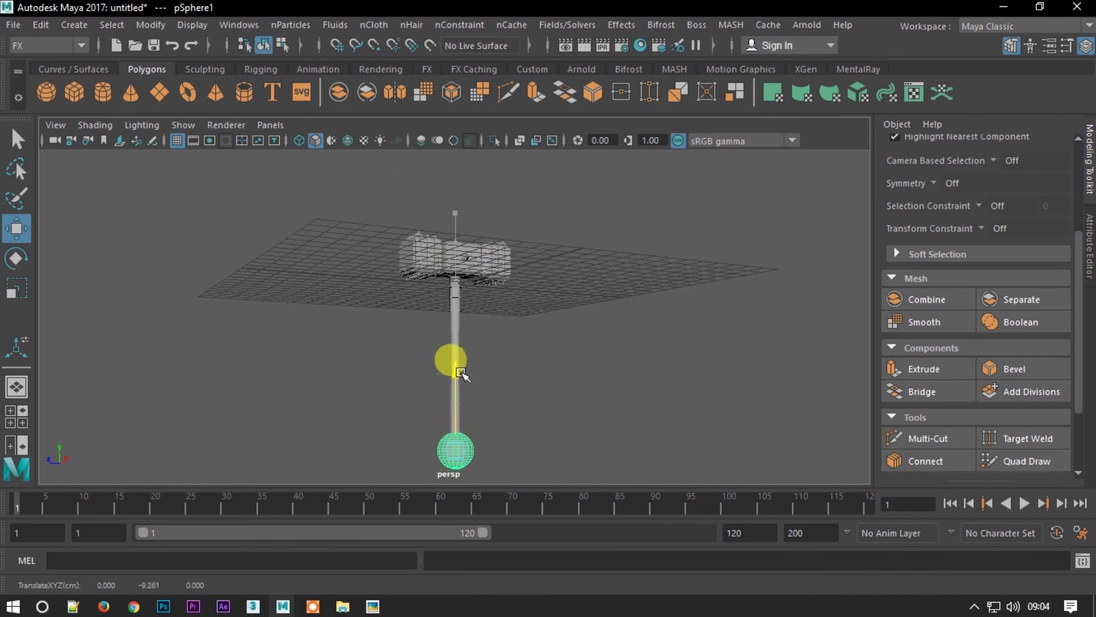
pyautogui.keyDown('alt'); pyautogui.moveTo(461, 372); pyautogui.dragTo(509, 409, button='right'); pyautogui.keyUp('alt')
pyautogui.press('f')
pyautogui.keyDown('alt'); pyautogui.moveTo(435, 313); pyautogui.dragTo(439, 381); pyautogui.keyUp('alt')
# In front view, box-select the sphere's upper-half faces and delete them
pyautogui.press('space')
pyautogui.moveTo(493, 394)
pyautogui.keyDown('alt'); pyautogui.mouseDown(button='right')
pyautogui.moveTo(477, 441)
pyautogui.moveTo(543, 571)
pyautogui.mouseUp(button='right'); pyautogui.keyUp('alt')
pyautogui.moveTo(543, 570)
pyautogui.keyDown('alt'); pyautogui.mouseDown(button='middle')
pyautogui.moveTo(485, 416)
pyautogui.moveTo(465, 508)
pyautogui.moveTo(465, 421)
pyautogui.mouseUp(button='middle'); pyautogui.keyUp('alt')
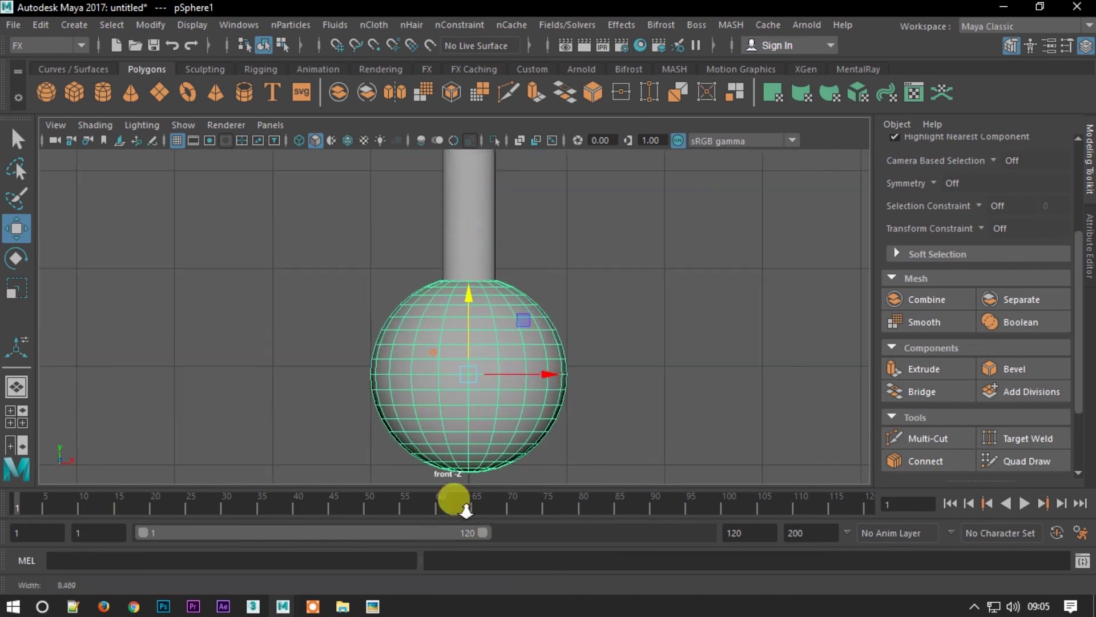
pyautogui.moveTo(465, 421); pyautogui.dragTo(478, 446, button='right')
pyautogui.moveTo(350, 214)
pyautogui.mouseDown()
pyautogui.moveTo(817, 381)
pyautogui.moveTo(788, 347)
pyautogui.mouseUp()
pyautogui.press('Delete')
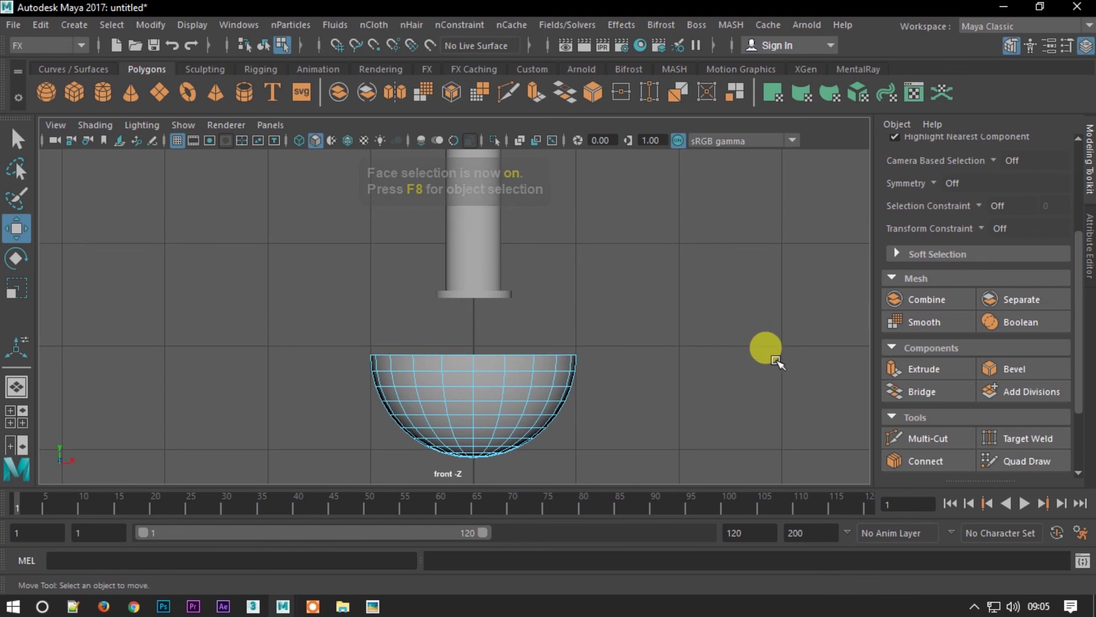
pyautogui.press('F8')
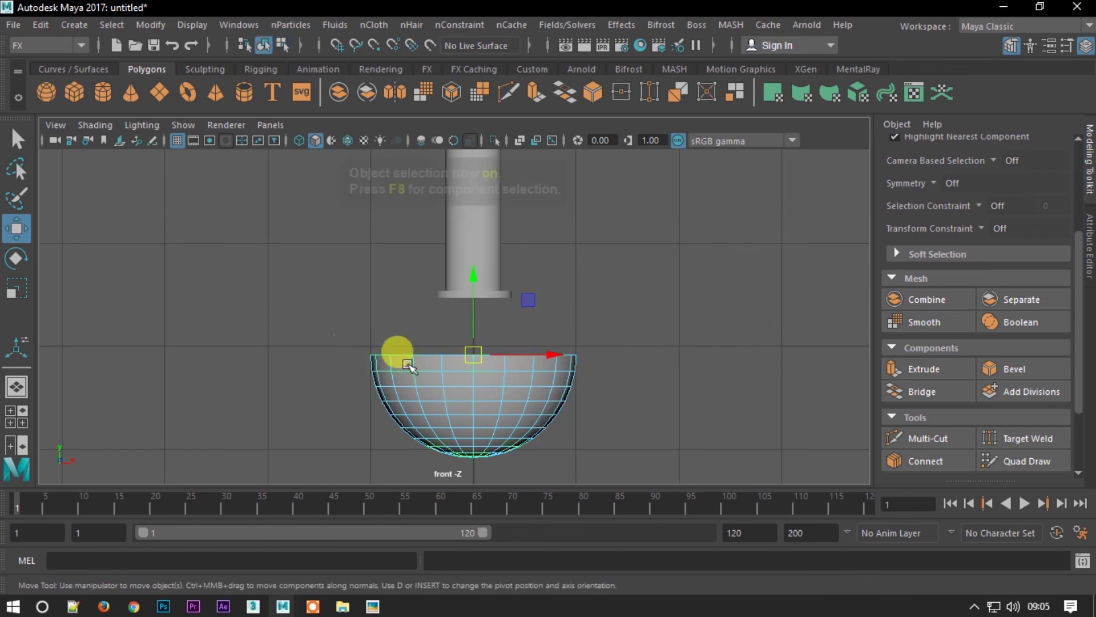
pyautogui.click(1089, 247)
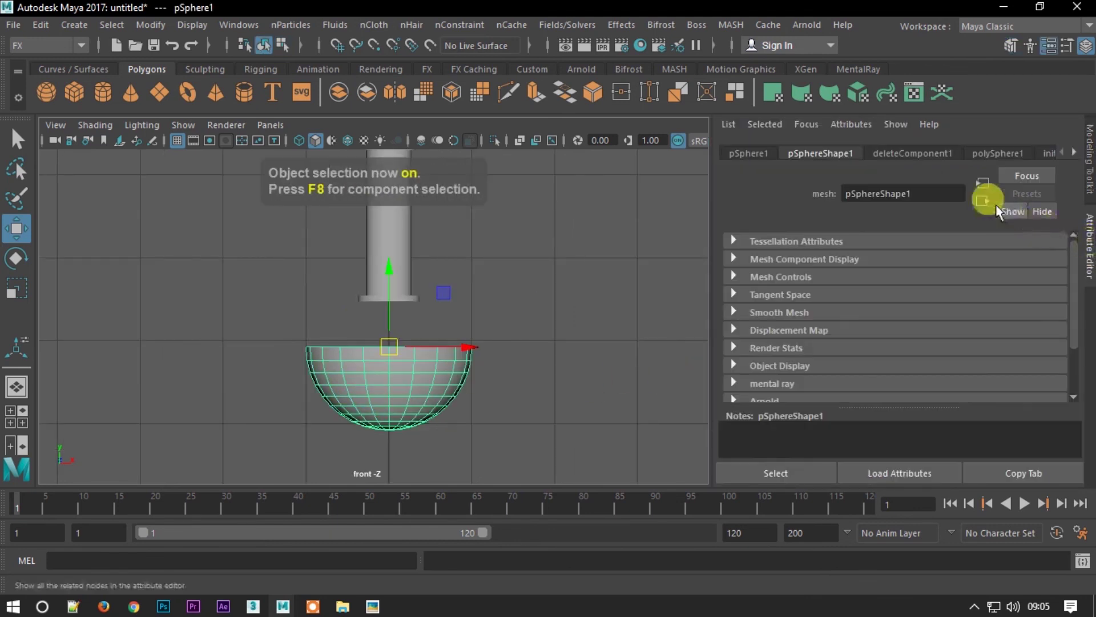
# Set the half-sphere's polySphere1 radius to 0.6 as a first try
pyautogui.click(1002, 153)
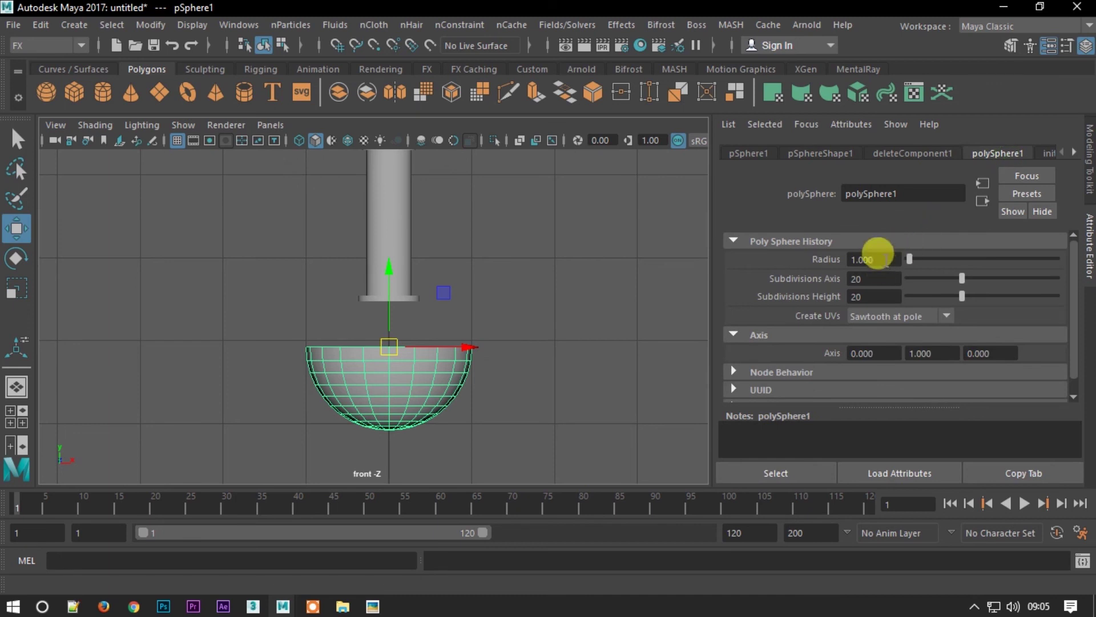
pyautogui.write('0')
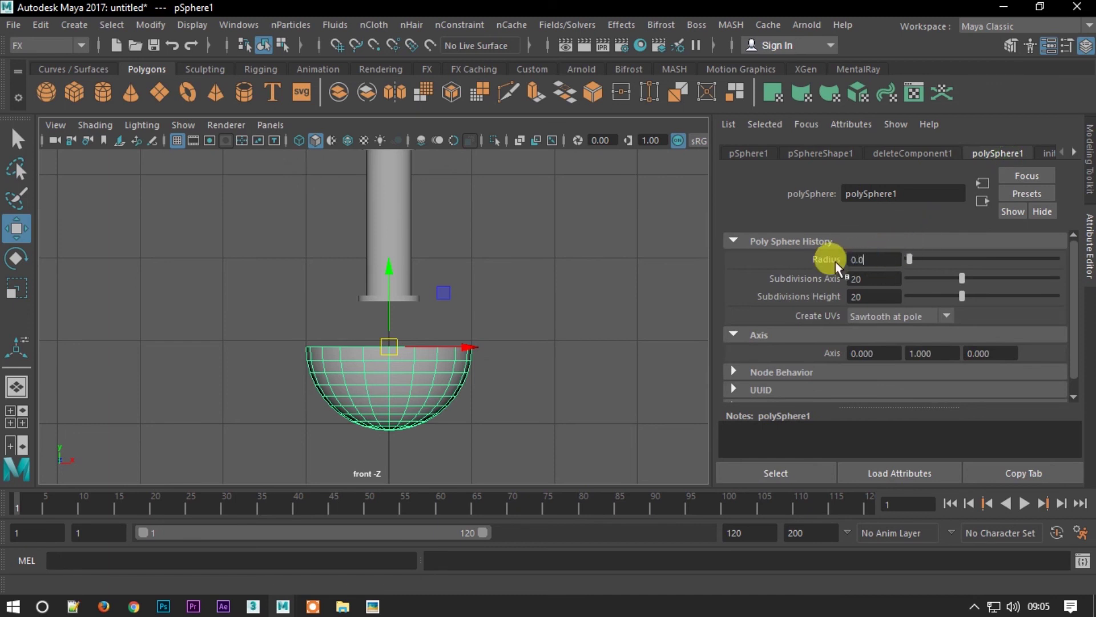
pyautogui.write('6')
pyautogui.press('Return')
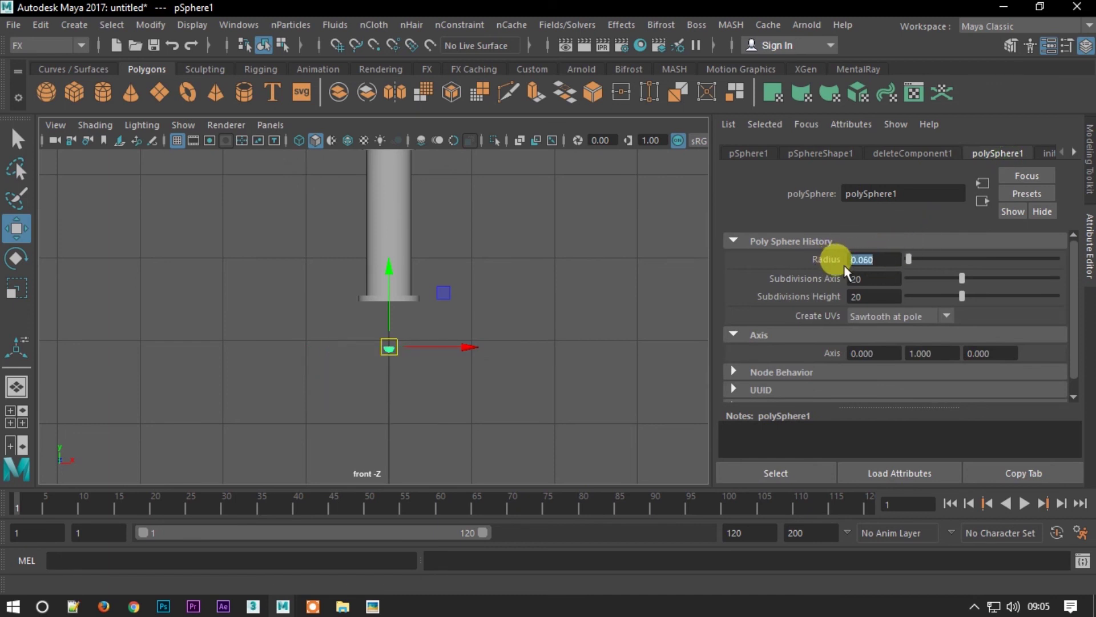
pyautogui.write('0.600')
pyautogui.press('Return')
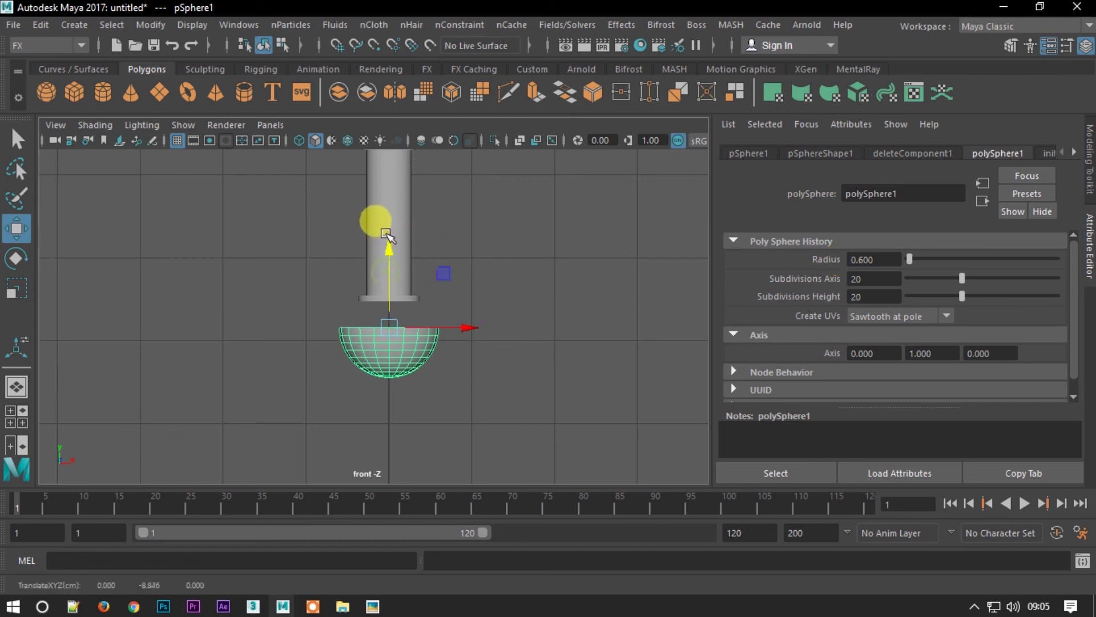
# Reselect the half-sphere, change its radius to 0.3, and raise it against the handle base
pyautogui.click(386, 218)
pyautogui.keyDown('alt'); pyautogui.moveTo(385, 277); pyautogui.dragTo(465, 526, button='right'); pyautogui.keyUp('alt')
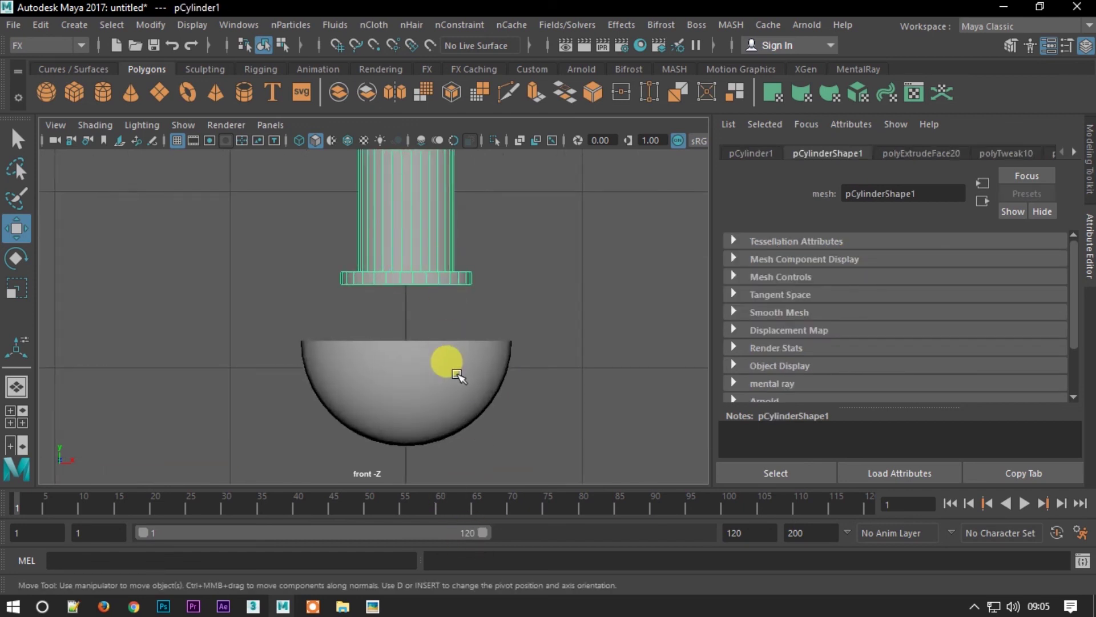
pyautogui.keyDown('alt'); pyautogui.moveTo(449, 367); pyautogui.dragTo(458, 359); pyautogui.keyUp('alt')
pyautogui.click(458, 359)
pyautogui.keyDown('alt'); pyautogui.moveTo(440, 277); pyautogui.dragTo(1042, 85, button='right'); pyautogui.keyUp('alt')
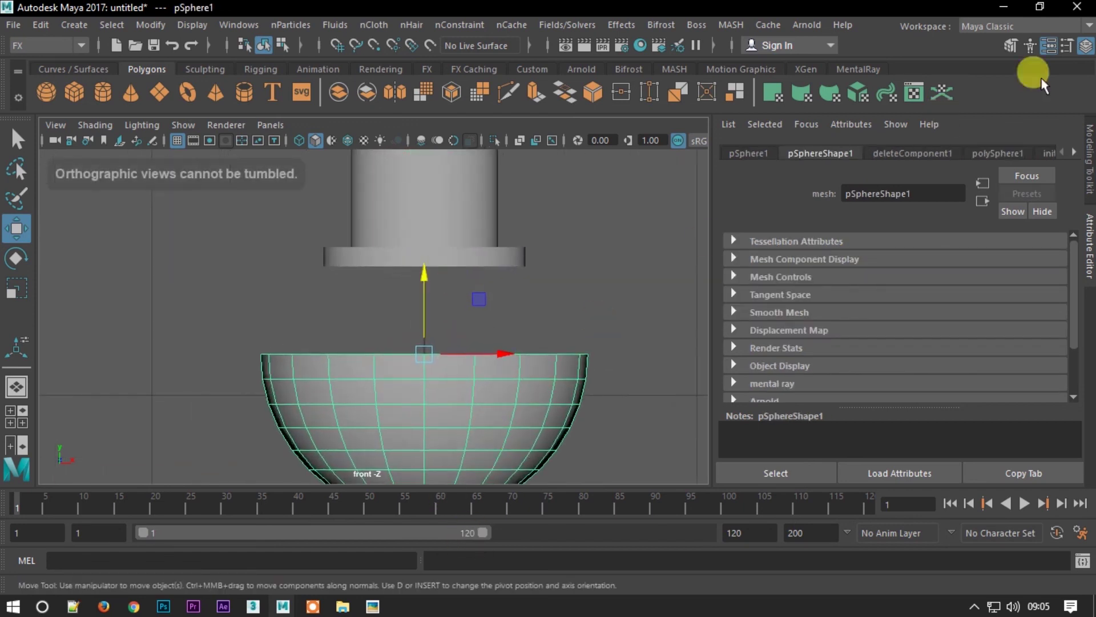
pyautogui.click(998, 153)
pyautogui.write('0.3')
pyautogui.press('Return')
pyautogui.moveTo(423, 267); pyautogui.dragTo(431, 185)
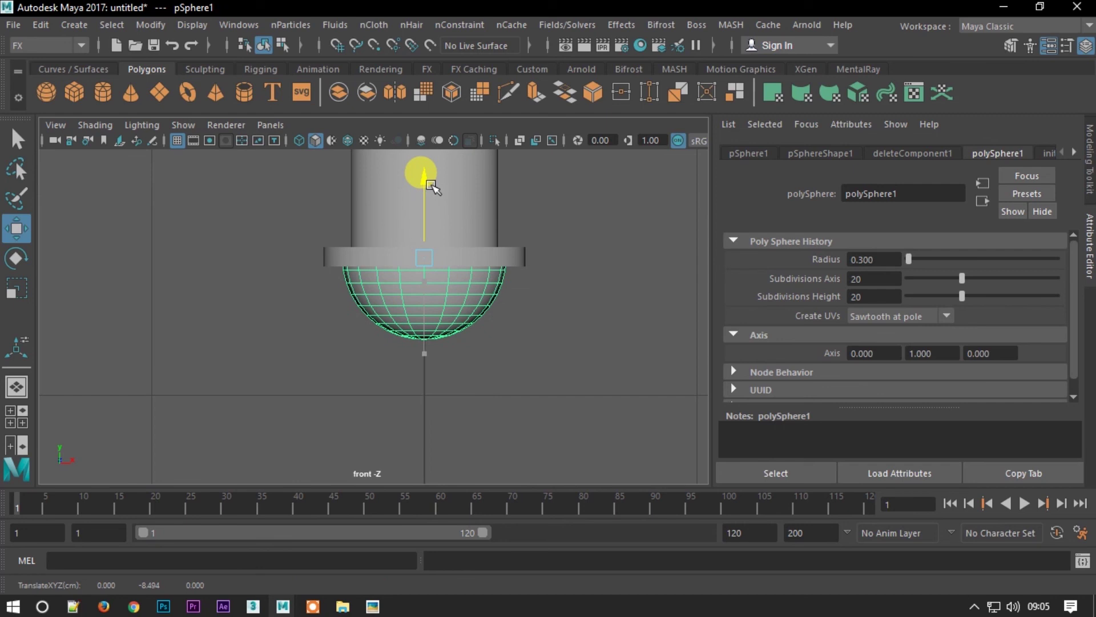
pyautogui.click(1085, 163)
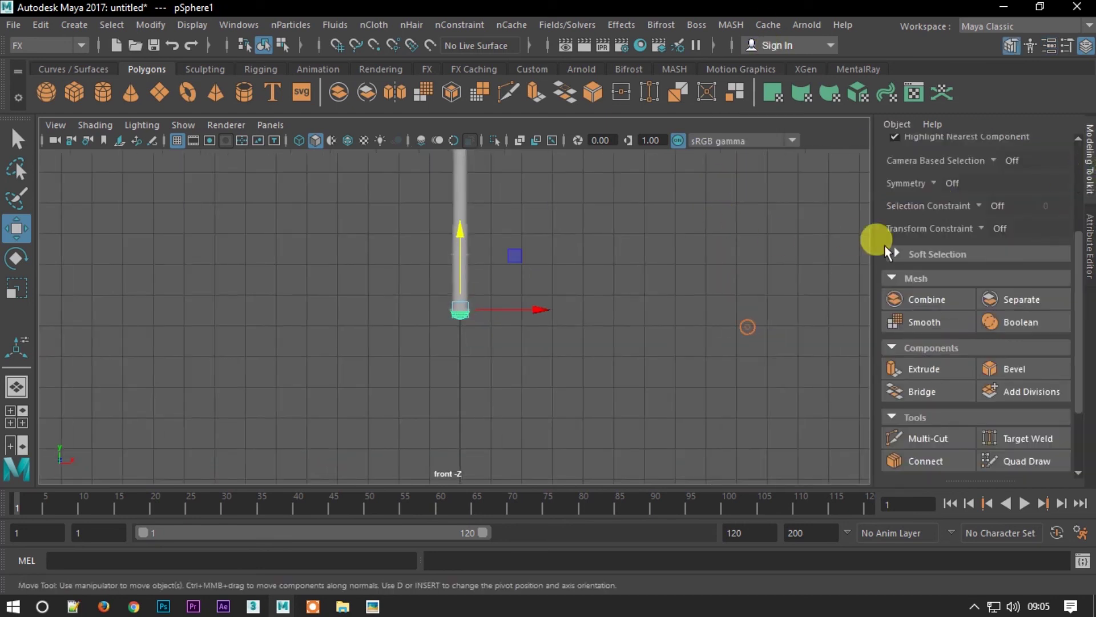
# In perspective view, zoom out and box-select every hammer part
pyautogui.moveTo(666, 234)
pyautogui.keyDown('alt'); pyautogui.mouseDown()
pyautogui.moveTo(698, 258)
pyautogui.moveTo(698, 203)
pyautogui.mouseUp(); pyautogui.keyUp('alt')
pyautogui.press('space')
pyautogui.press('F8')
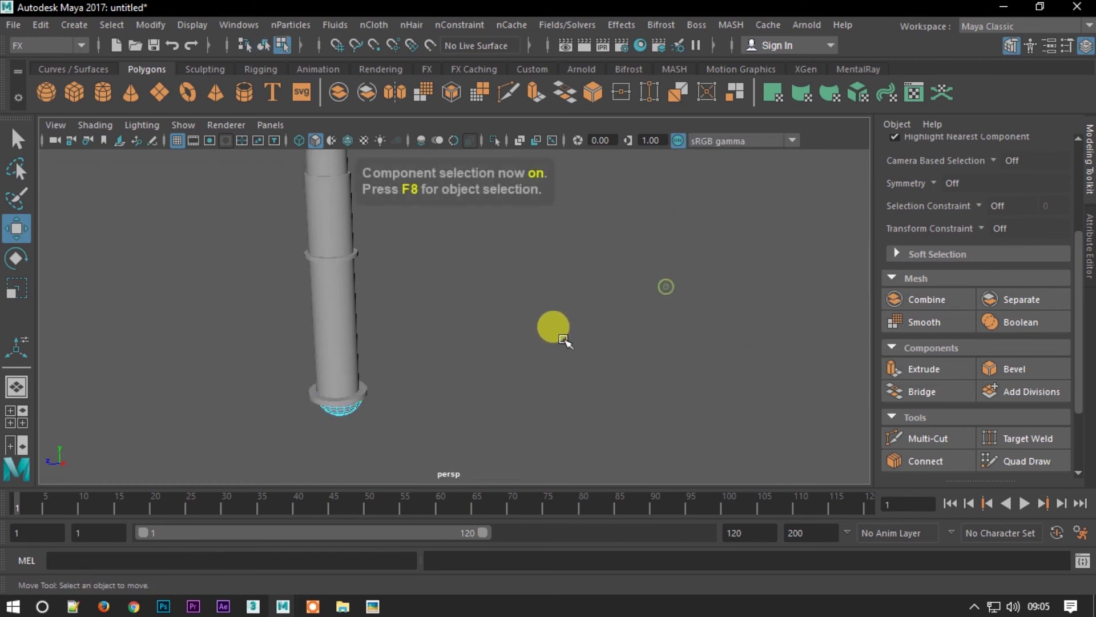
pyautogui.keyDown('alt'); pyautogui.moveTo(552, 344); pyautogui.dragTo(531, 142, button='right'); pyautogui.keyUp('alt')
pyautogui.keyDown('alt'); pyautogui.moveTo(531, 142); pyautogui.dragTo(521, 191); pyautogui.keyUp('alt')
pyautogui.press('F8')
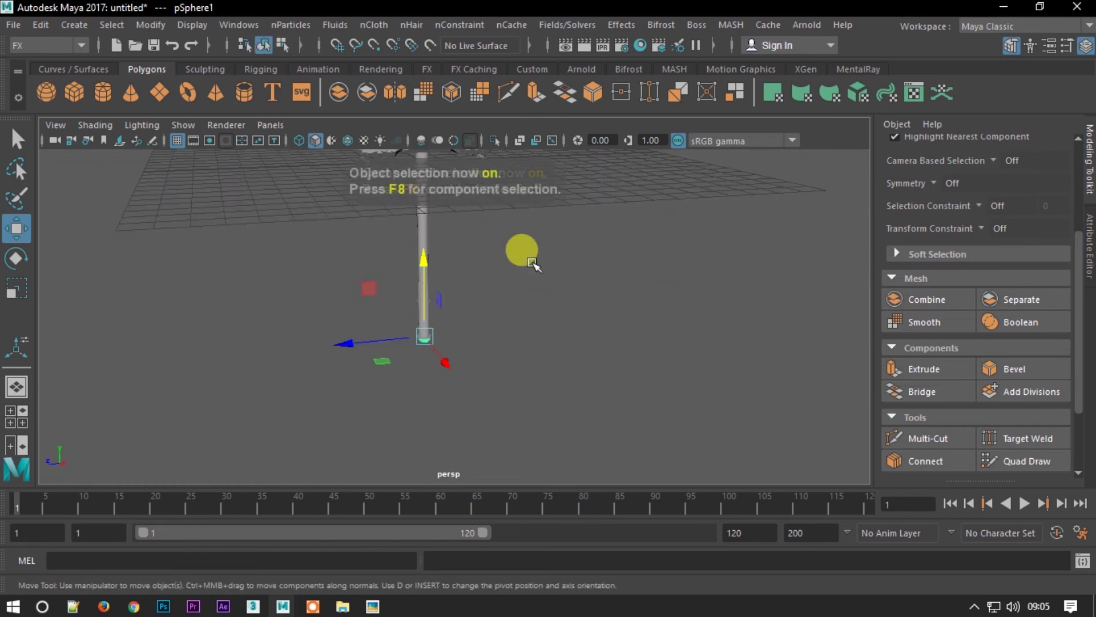
pyautogui.keyDown('alt'); pyautogui.moveTo(522, 247); pyautogui.dragTo(519, 157, button='right'); pyautogui.keyUp('alt')
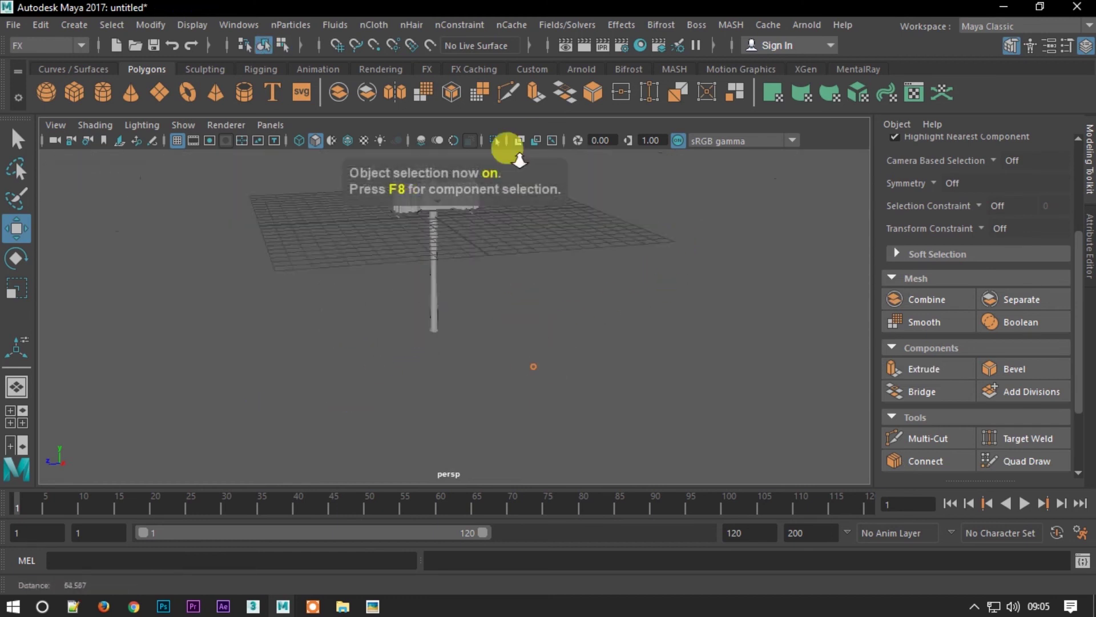
pyautogui.moveTo(518, 157)
pyautogui.keyDown('alt'); pyautogui.mouseDown()
pyautogui.moveTo(507, 277)
pyautogui.moveTo(536, 237)
pyautogui.moveTo(546, 203)
pyautogui.moveTo(303, 480)
pyautogui.mouseUp(); pyautogui.keyUp('alt')
# Combine the selected parts into one mesh, then reselect the combined hammer
pyautogui.click(943, 301)
pyautogui.click(668, 300)
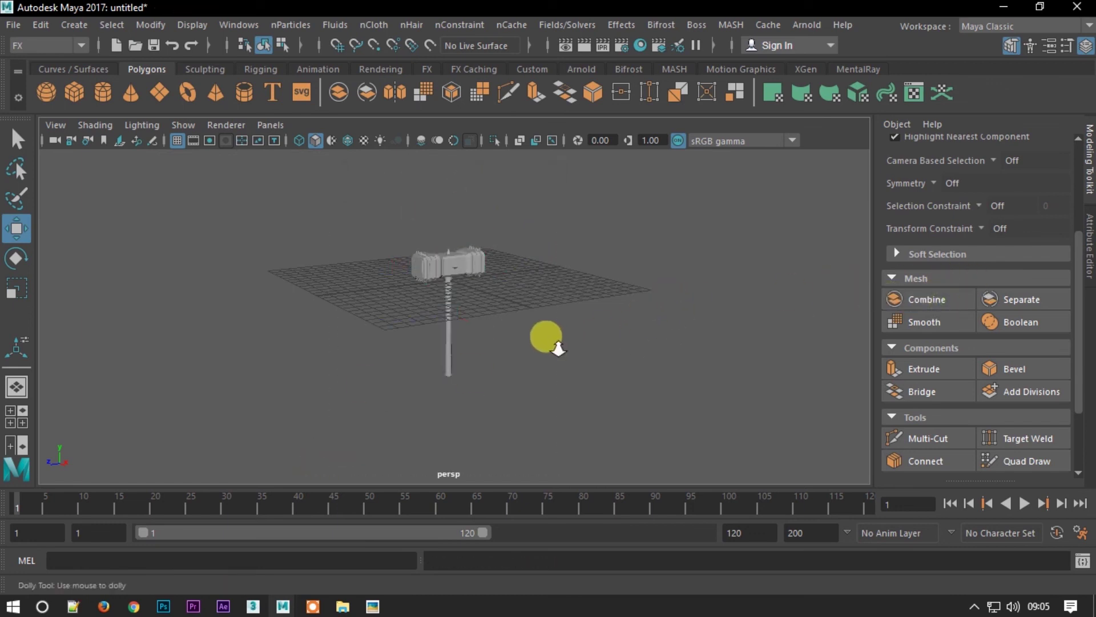
pyautogui.click(455, 278)
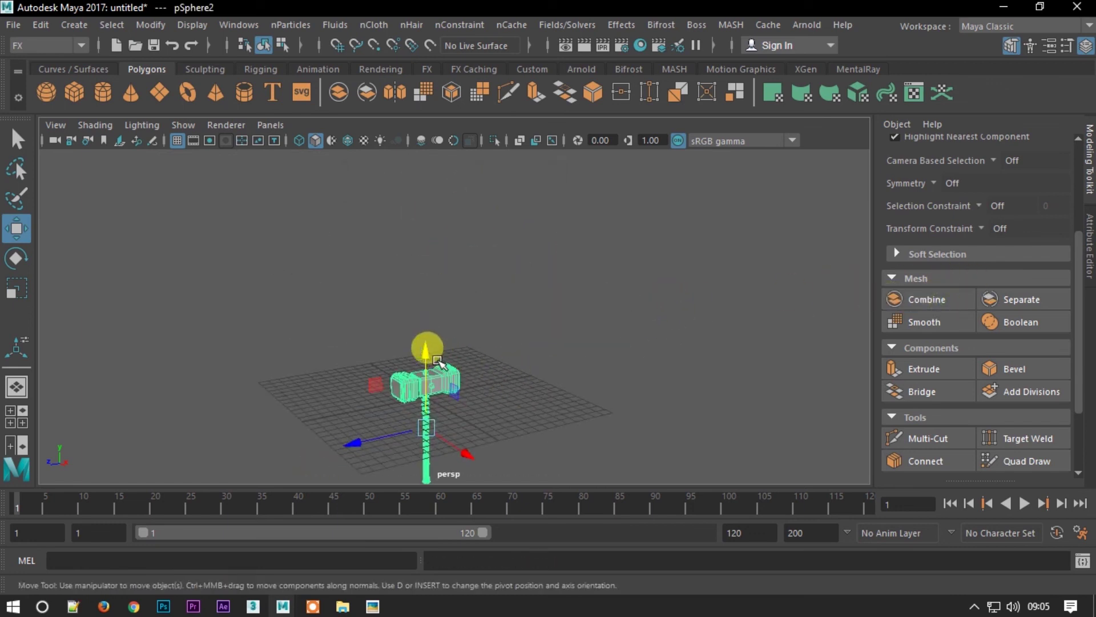